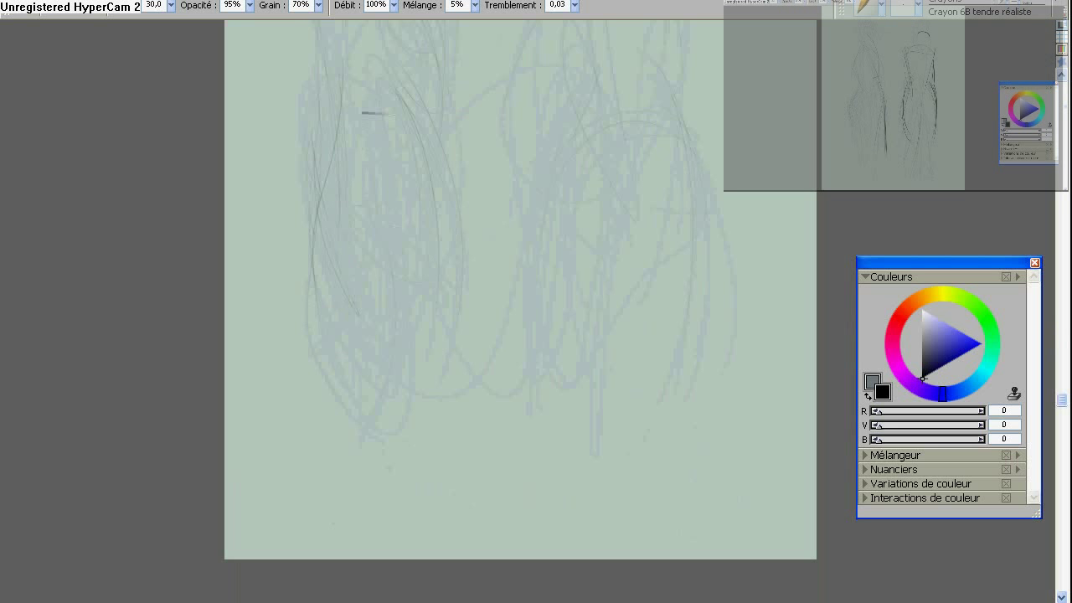
Sketch the lower legs and both feet of the figure seen from behind with light pencil strokes.
mouse_move(415, 534)
left_mouse_down()
mouse_move(415, 422)
mouse_move(502, 517)
left_mouse_up()
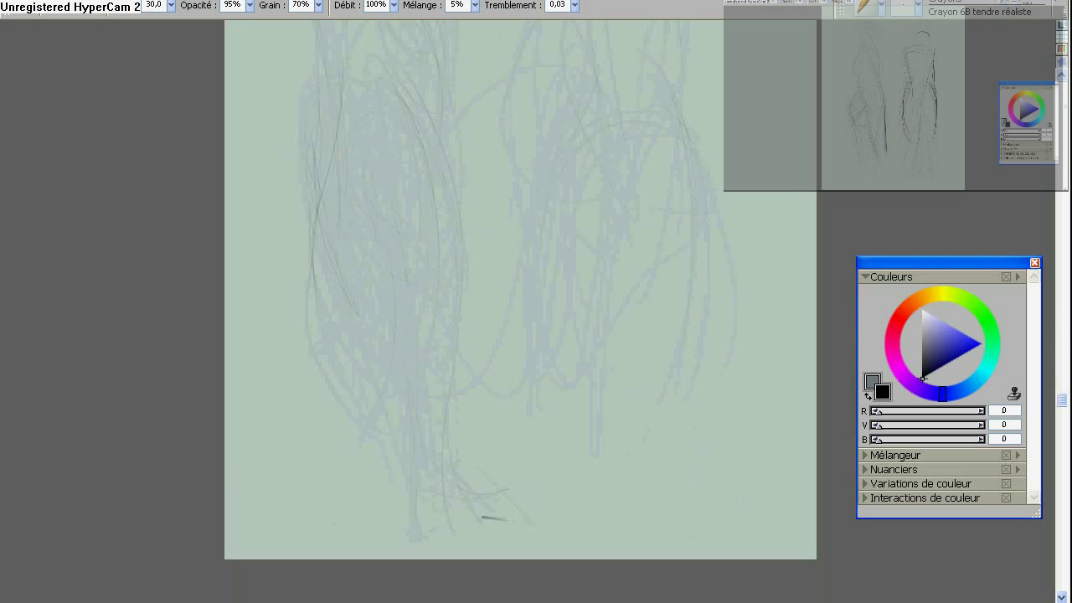
scroll(520, 310, "up", 5)
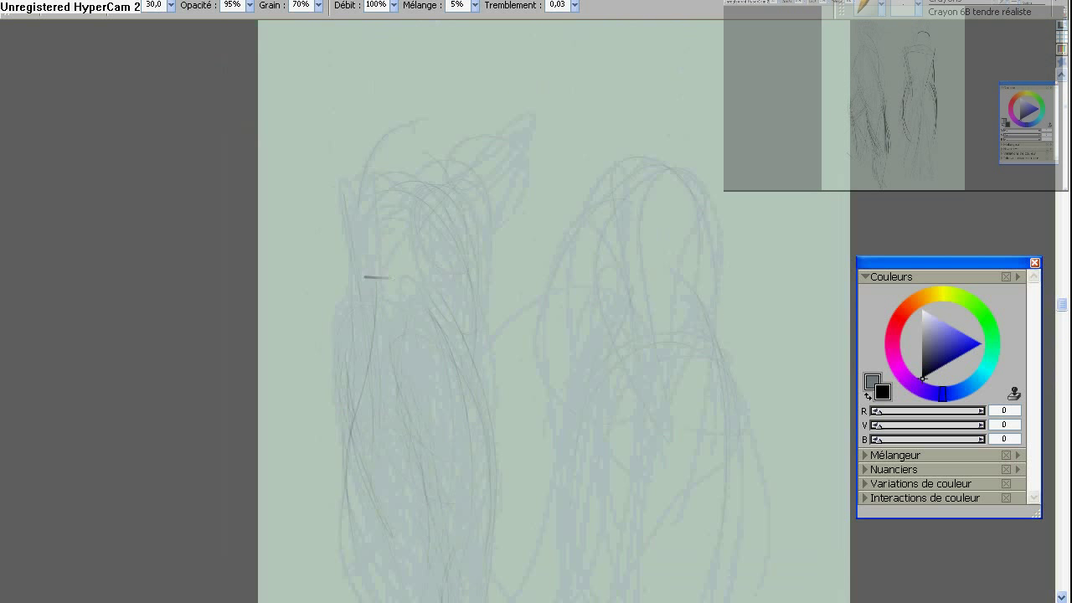
scroll(381, 318, "down", 3)
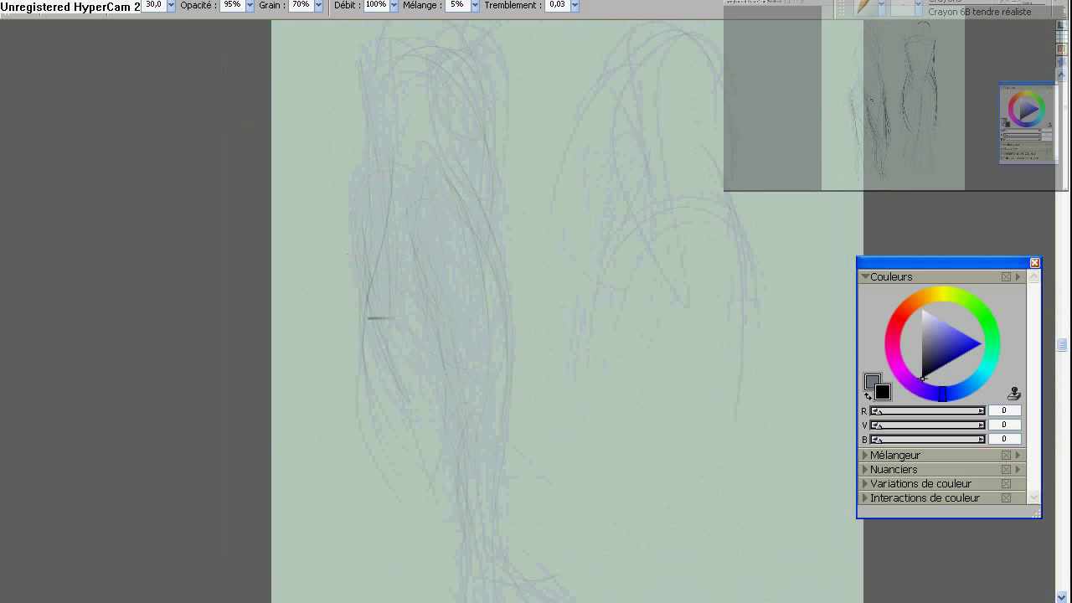
scroll(373, 480, "down", 4)
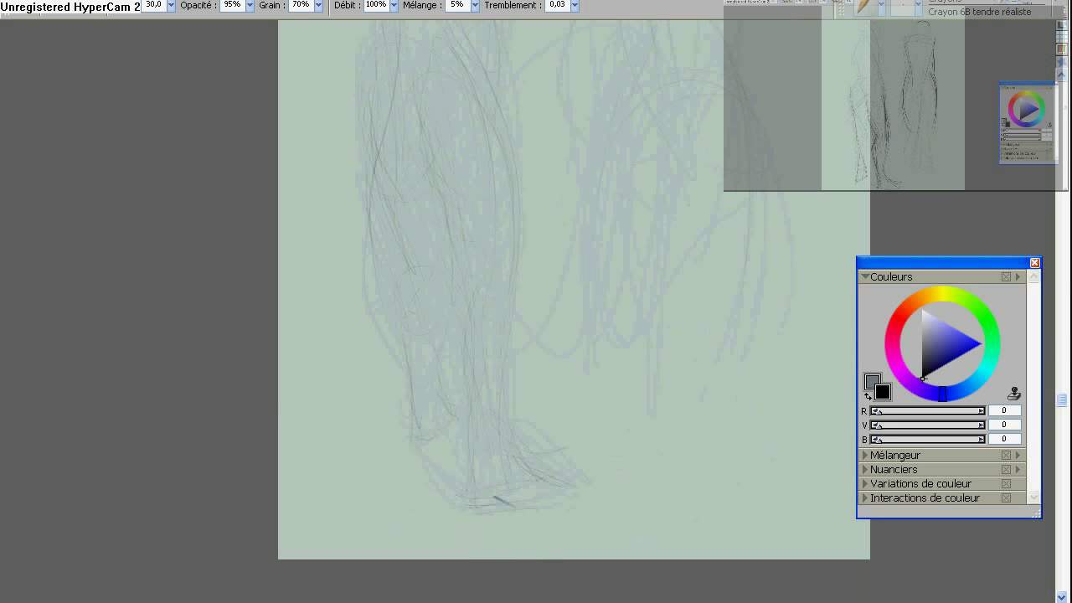
scroll(494, 499, "up", 5)
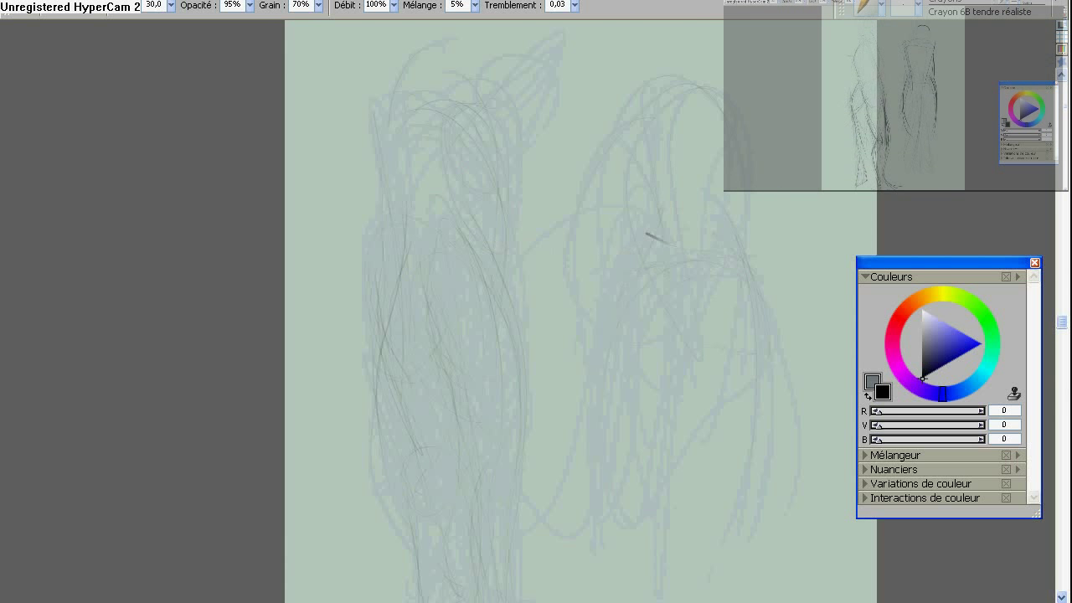
Sketch both legs and feet of the front-facing figure from the hips down.
scroll(591, 382, "down", 4)
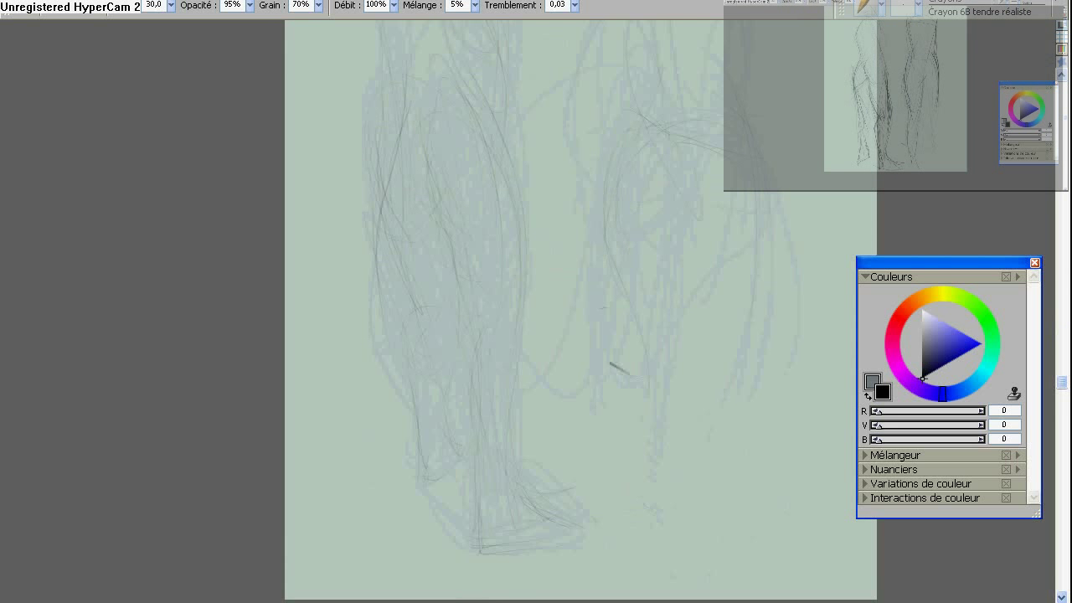
left_click_drag(611, 392, 637, 514)
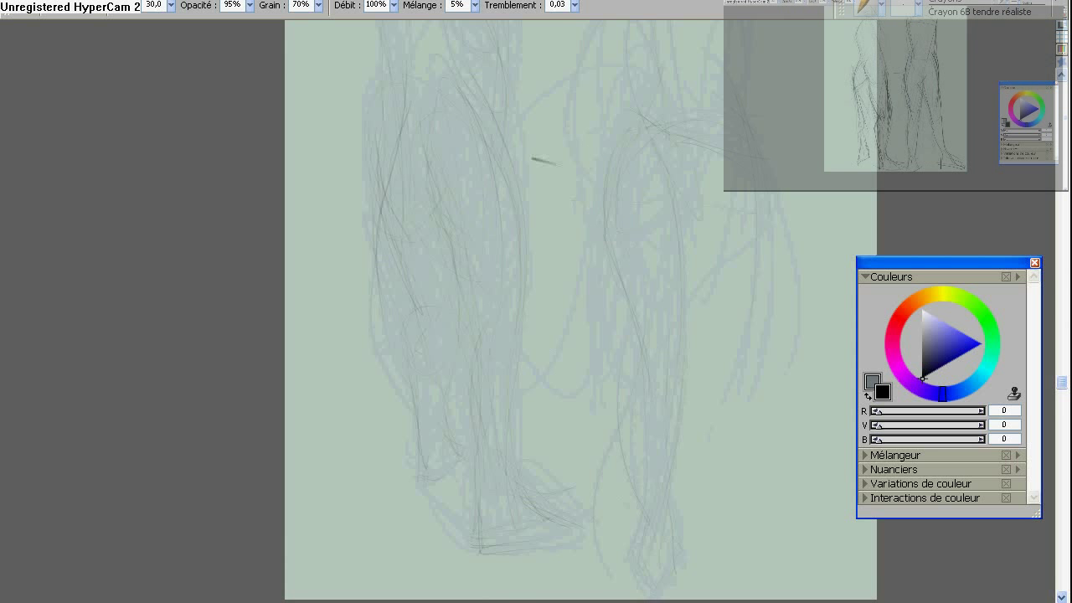
mouse_move(595, 596)
left_mouse_down()
mouse_move(641, 555)
mouse_move(623, 343)
left_mouse_up()
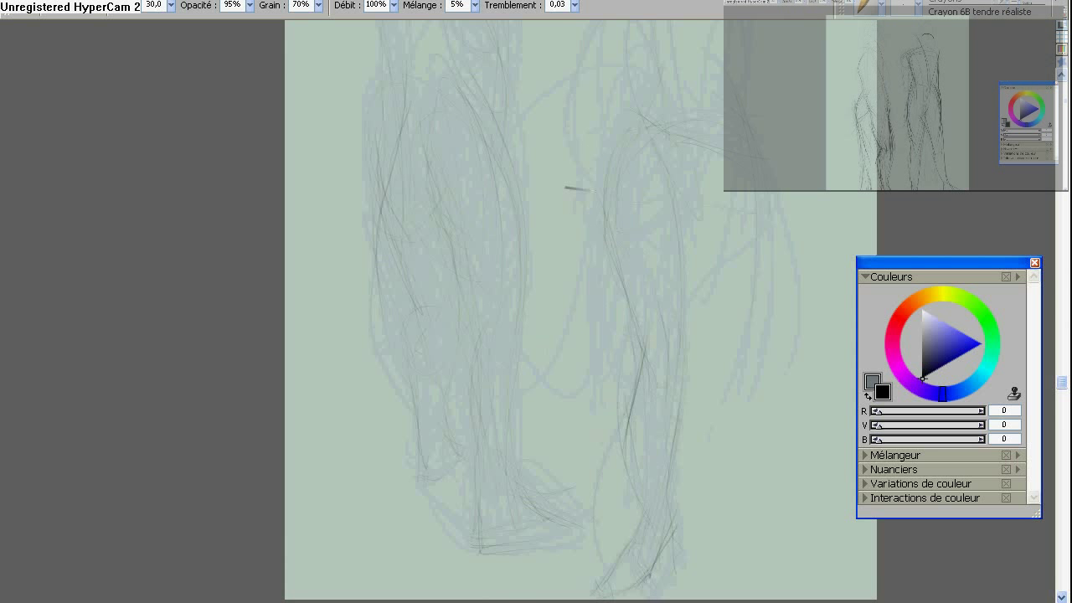
scroll(578, 189, "right", 2)
scroll(555, 210, "up", 2)
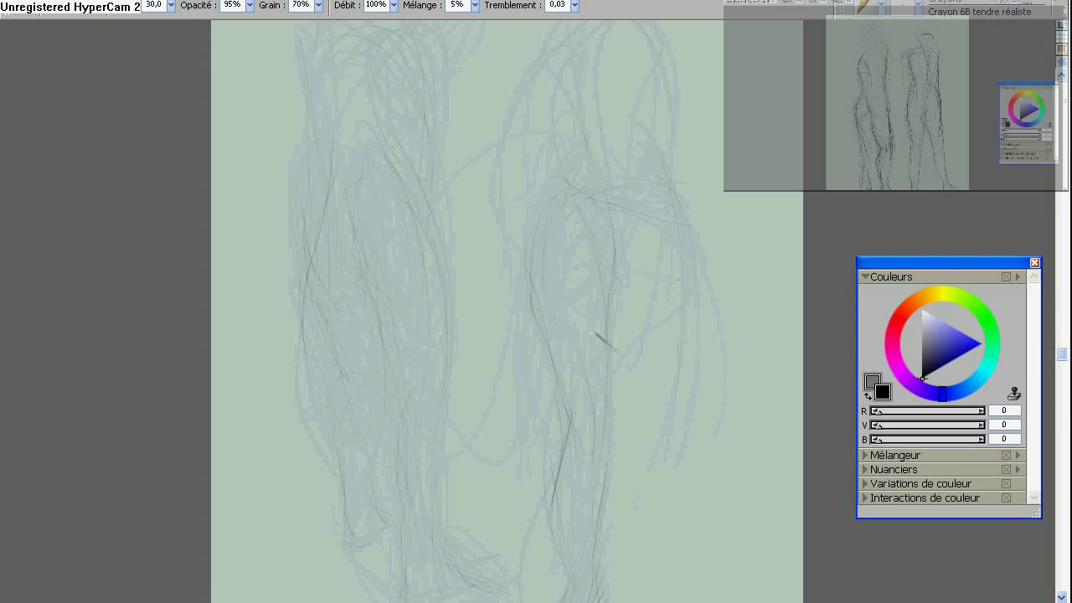
scroll(595, 326, "down", 3)
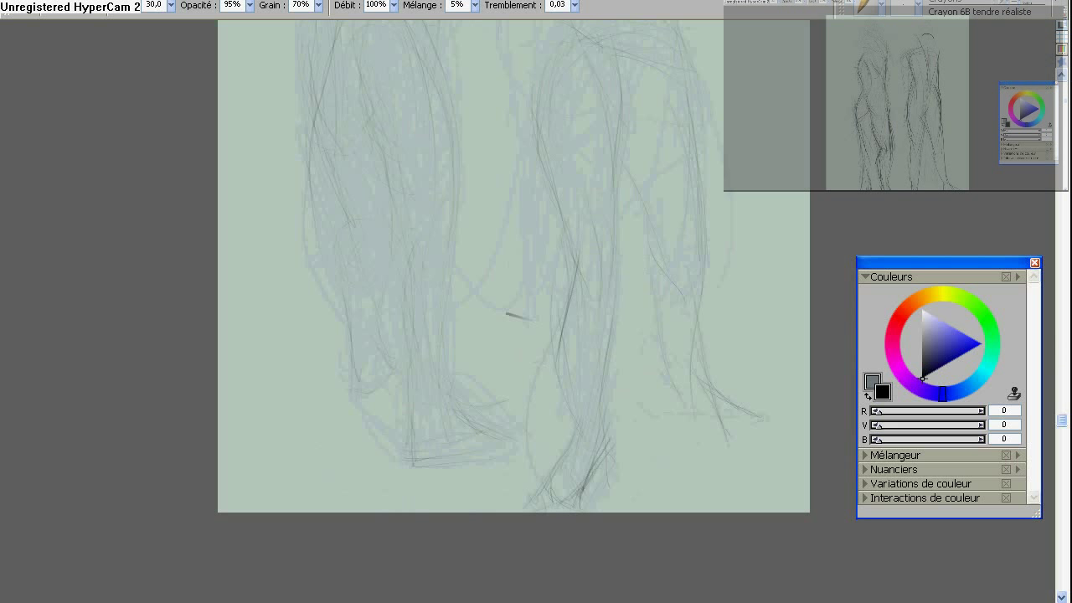
Sketch the front-facing figure's waist, torso side and neck base above the hips.
scroll(661, 410, "up", 3)
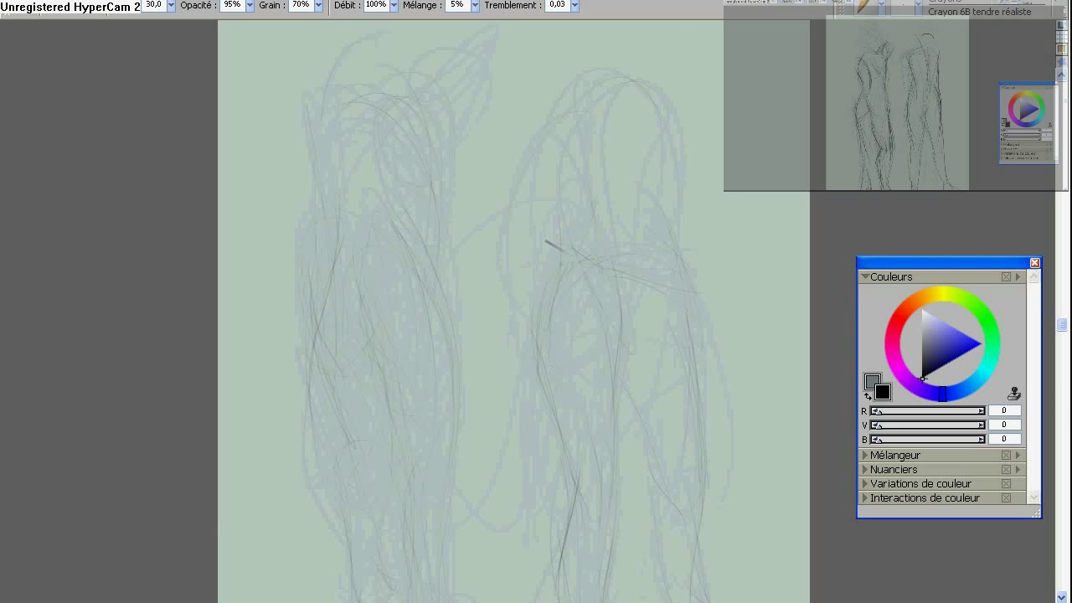
scroll(586, 209, "up", 2)
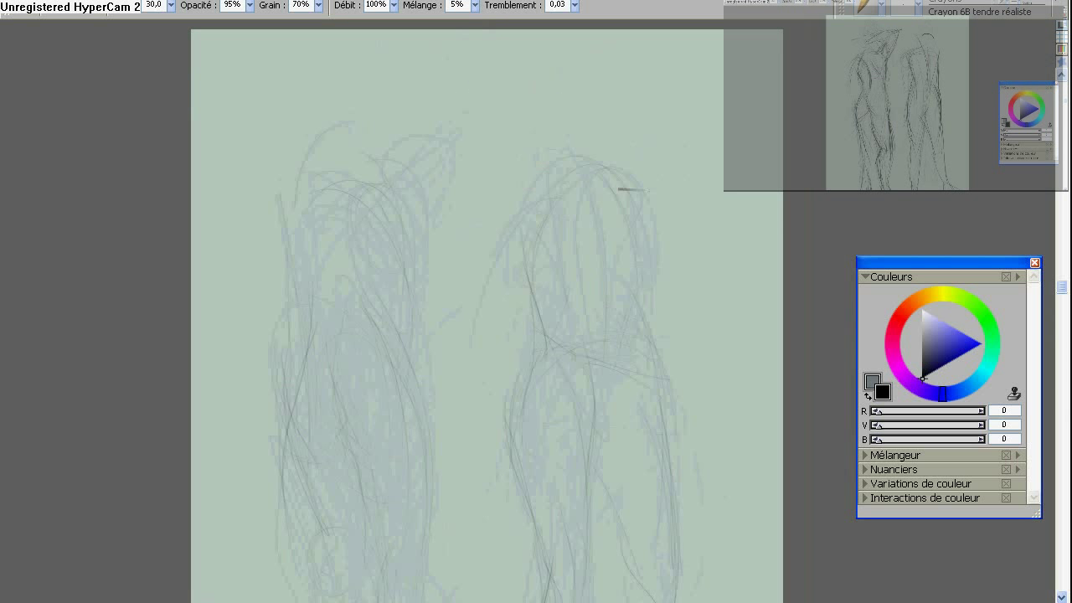
scroll(513, 213, "up", 1)
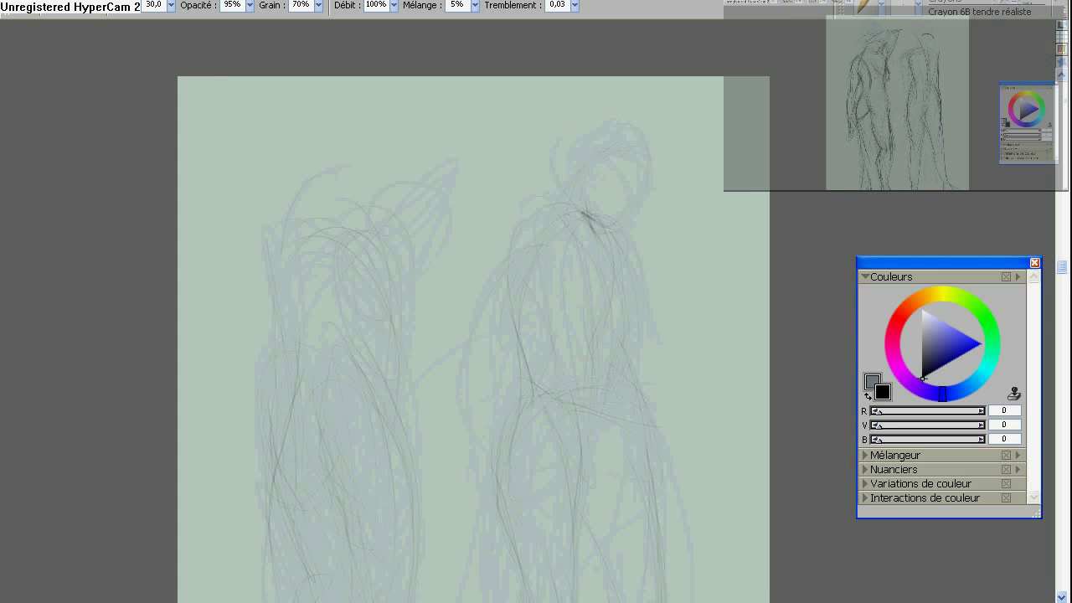
Sketch the back-view figure's back line, head, hanging arm and the arm raised behind the head.
left_click_drag(385, 131, 533, 98)
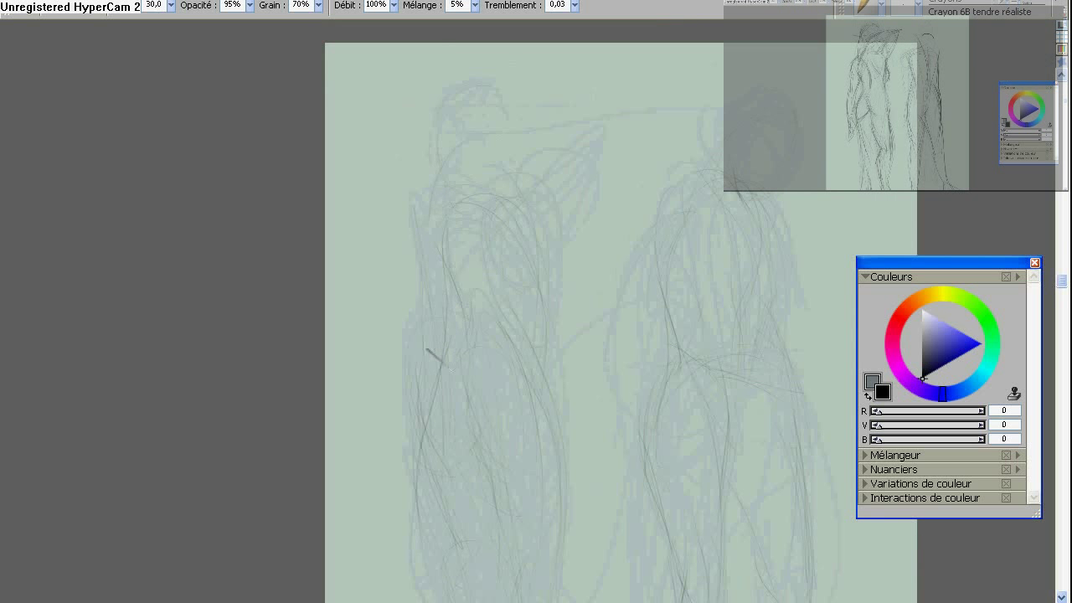
scroll(423, 142, "down", 2)
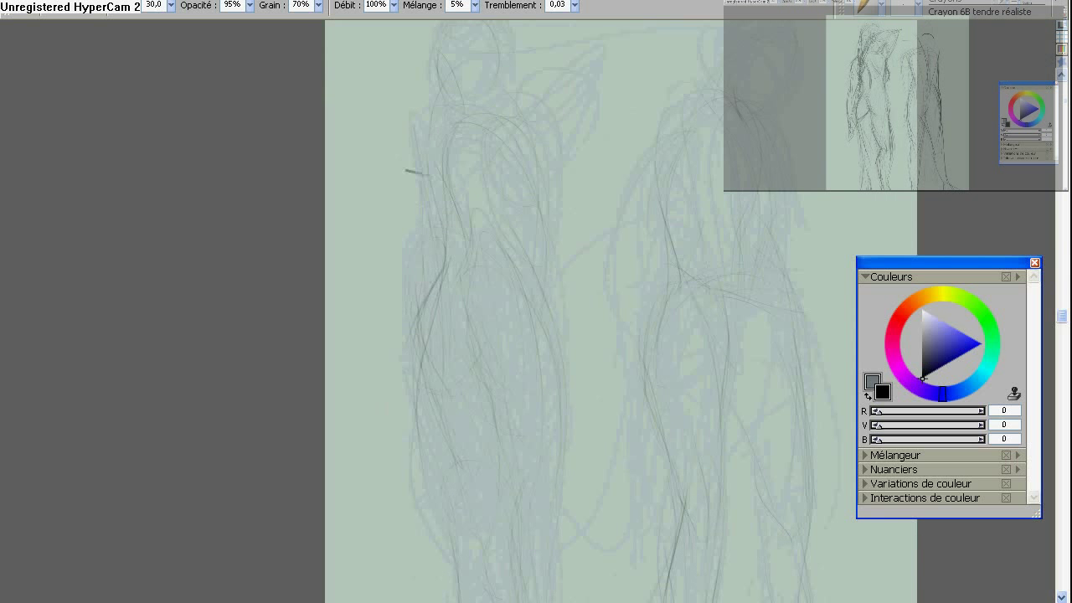
mouse_move(405, 171)
left_mouse_down()
mouse_move(403, 229)
mouse_move(384, 289)
mouse_move(404, 283)
mouse_move(402, 367)
mouse_move(382, 265)
mouse_move(390, 225)
mouse_move(392, 259)
mouse_move(395, 161)
left_mouse_up()
scroll(495, 245, "right", 1)
mouse_move(491, 210)
left_mouse_down()
mouse_move(479, 142)
mouse_move(543, 92)
mouse_move(500, 130)
mouse_move(477, 112)
mouse_move(548, 104)
mouse_move(532, 147)
mouse_move(451, 104)
mouse_move(414, 104)
left_mouse_up()
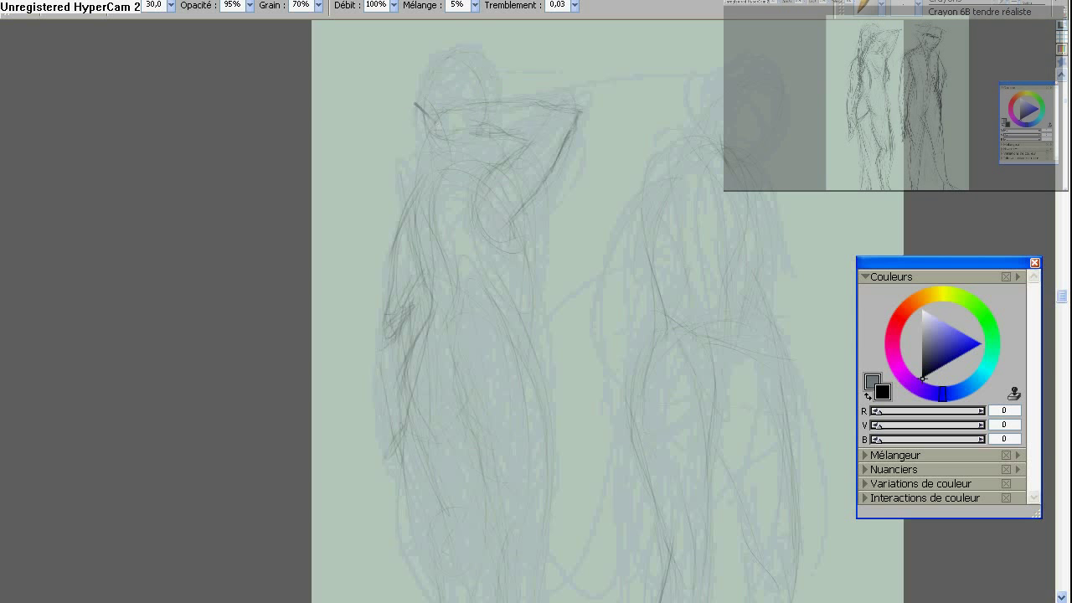
Darken the back-view figure's outer side and buttocks, and outline its rear leg down to the heel.
scroll(482, 342, "down", 5)
scroll(481, 342, "right", 1)
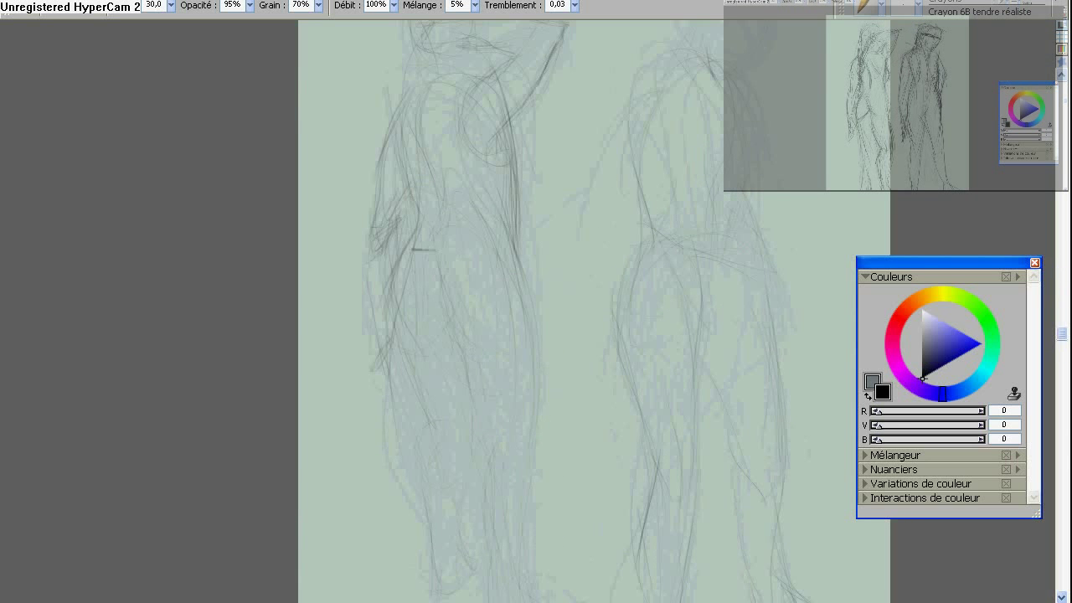
scroll(357, 345, "down", 5)
scroll(357, 346, "right", 1)
mouse_move(444, 344)
left_mouse_down()
mouse_move(495, 304)
mouse_move(449, 111)
mouse_move(494, 172)
left_mouse_up()
mouse_move(384, 222)
left_mouse_down()
mouse_move(429, 360)
mouse_move(424, 494)
left_mouse_up()
left_click_drag(459, 390, 452, 513)
left_click_drag(444, 452, 410, 519)
scroll(587, 335, "down", 9)
scroll(586, 335, "right", 1)
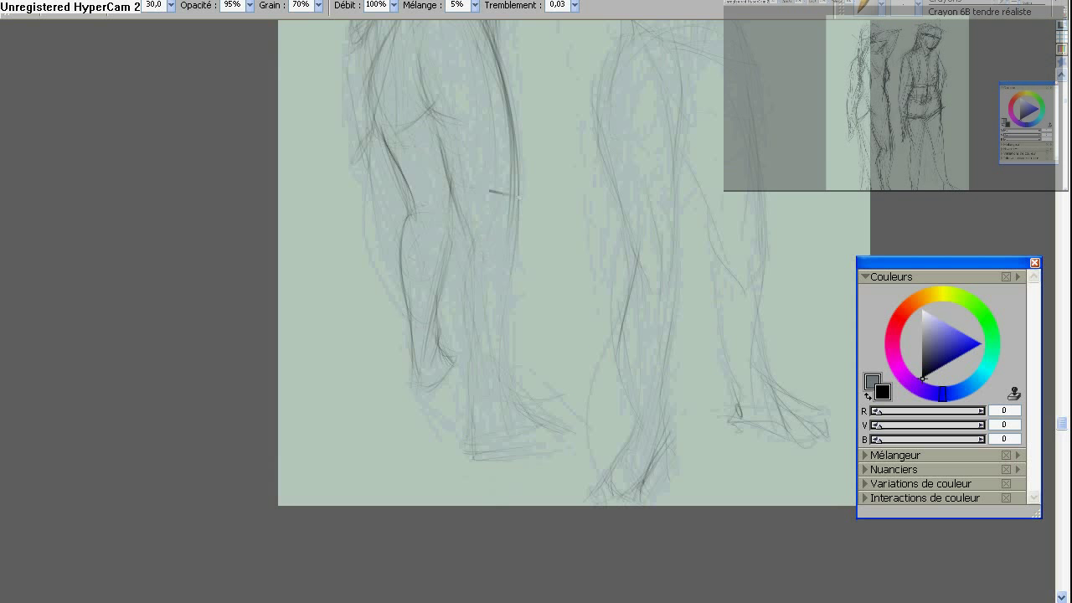
Define the knee, calf and foot of the back-view figure's front leg with darker lines.
mouse_move(486, 222)
left_mouse_down()
mouse_move(456, 277)
mouse_move(461, 297)
left_mouse_up()
mouse_move(502, 260)
left_mouse_down()
mouse_move(482, 343)
mouse_move(507, 394)
left_mouse_up()
left_click_drag(520, 393, 565, 427)
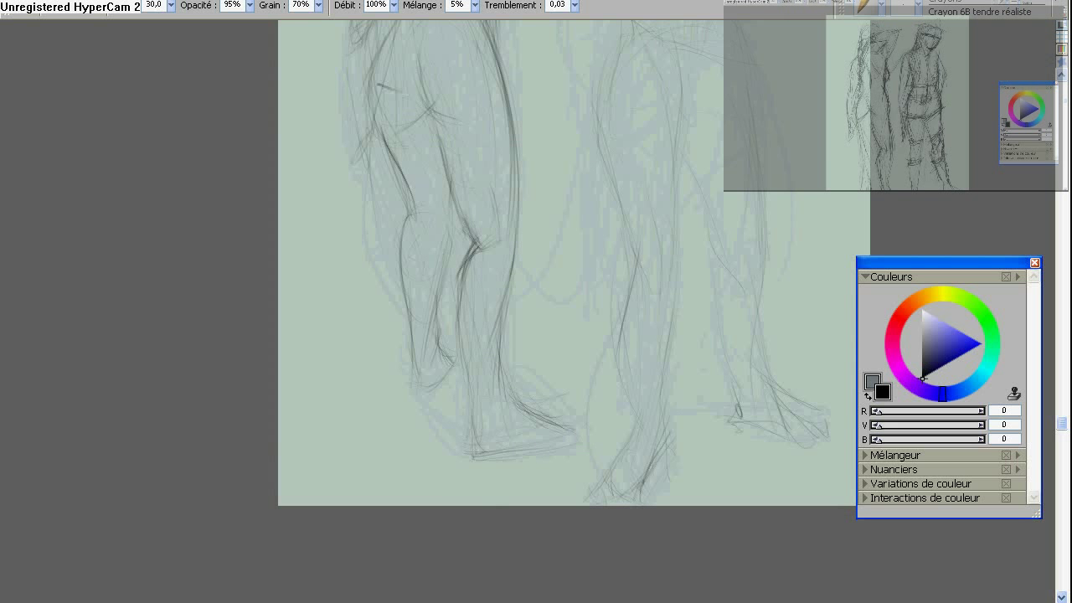
Refine the back-view figure's hanging arm and draw the bust contour below the raised arm.
scroll(569, 302, "up", 20)
left_click_drag(369, 368, 356, 405)
left_click_drag(381, 193, 347, 339)
left_click_drag(368, 414, 353, 462)
left_click_drag(486, 220, 467, 280)
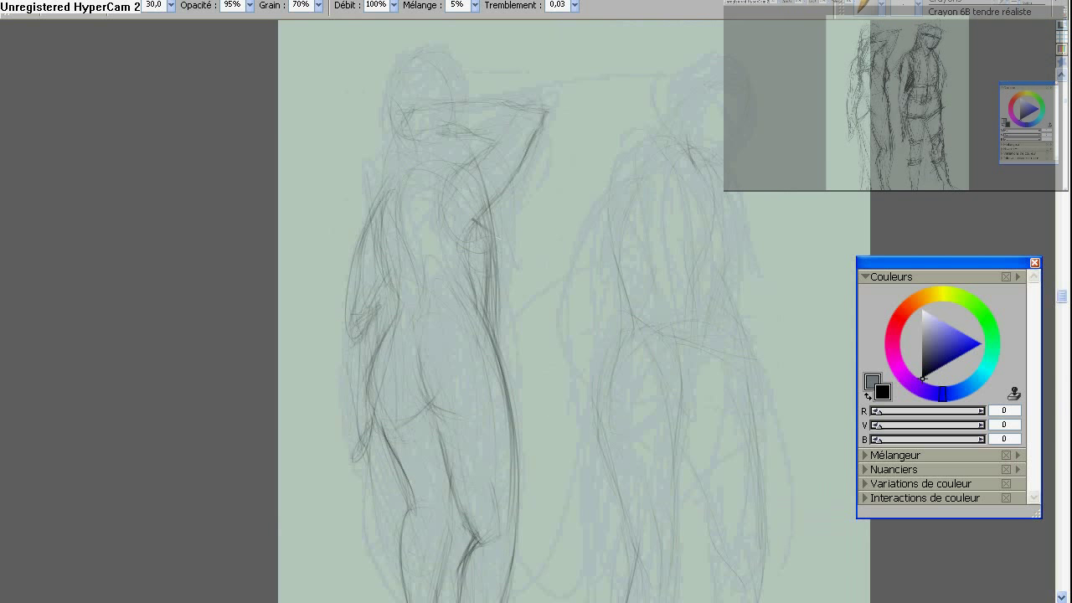
left_click_drag(362, 184, 379, 196)
left_click_drag(479, 219, 509, 251)
mouse_move(509, 251)
left_mouse_down()
mouse_move(482, 311)
mouse_move(483, 269)
mouse_move(487, 316)
left_mouse_up()
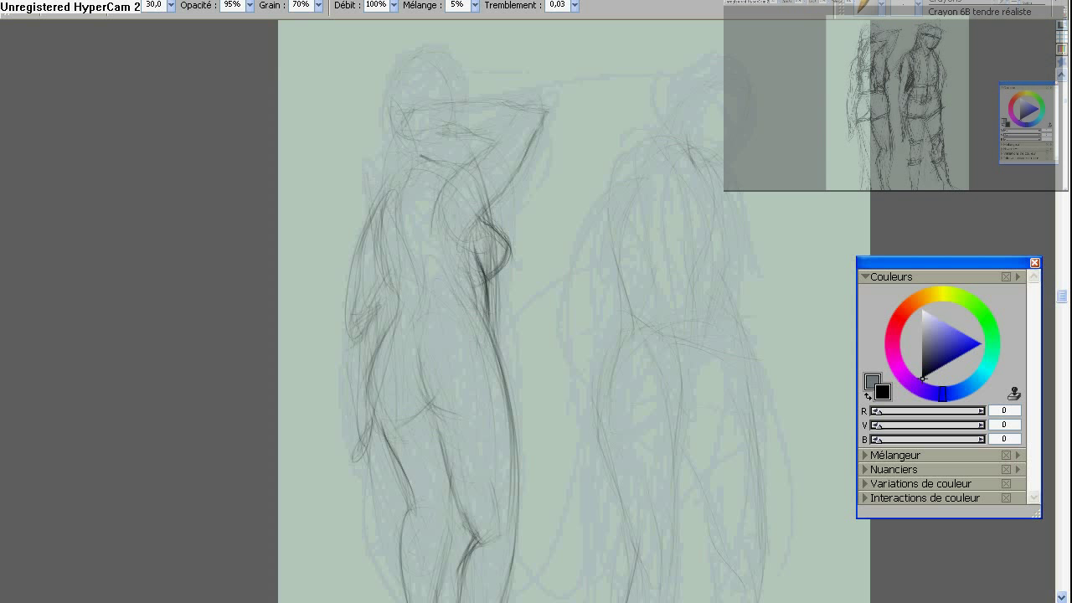
Strengthen the contours of the back-view figure's buttocks, waist, back and hanging upper arm.
mouse_move(415, 63)
left_mouse_down()
mouse_move(431, 153)
mouse_move(439, 141)
mouse_move(452, 165)
left_mouse_up()
left_click_drag(503, 335, 409, 251)
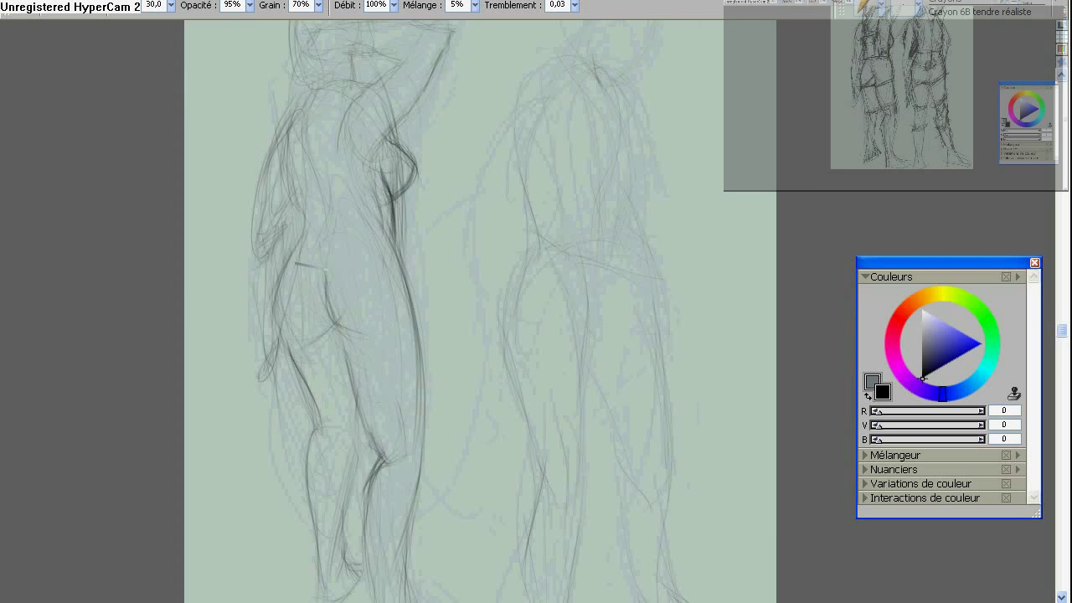
left_click_drag(332, 266, 343, 331)
left_click_drag(301, 240, 278, 318)
left_click_drag(312, 209, 298, 254)
left_click_drag(306, 156, 278, 217)
left_click_drag(306, 224, 276, 311)
left_click_drag(288, 127, 251, 233)
left_click_drag(232, 243, 251, 252)
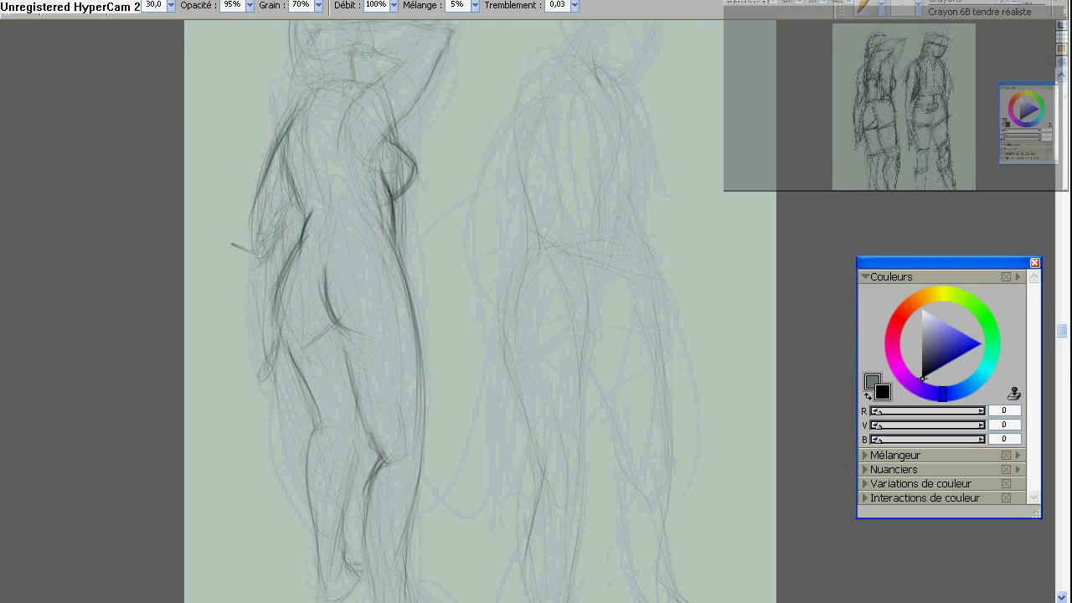
Reinforce the back-view figure's hanging forearm and hand with repeated dark strokes.
left_click_drag(252, 186, 243, 241)
left_click_drag(273, 235, 277, 279)
left_click_drag(251, 180, 242, 273)
left_click_drag(268, 223, 278, 283)
left_click_drag(252, 243, 247, 339)
left_click_drag(276, 211, 282, 311)
Add shoulder blade, shoulder and neck lines to the back-view figure.
left_click_drag(469, 251, 465, 411)
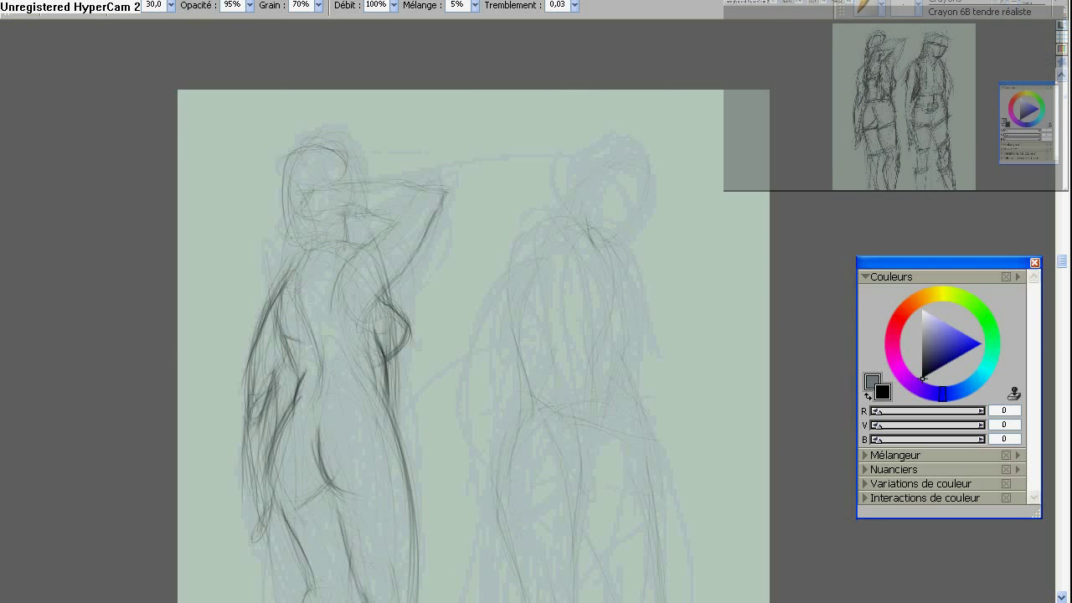
mouse_move(331, 238)
left_mouse_down()
mouse_move(338, 293)
mouse_move(323, 312)
left_mouse_up()
left_click_drag(291, 238, 273, 299)
left_click_drag(339, 209, 344, 246)
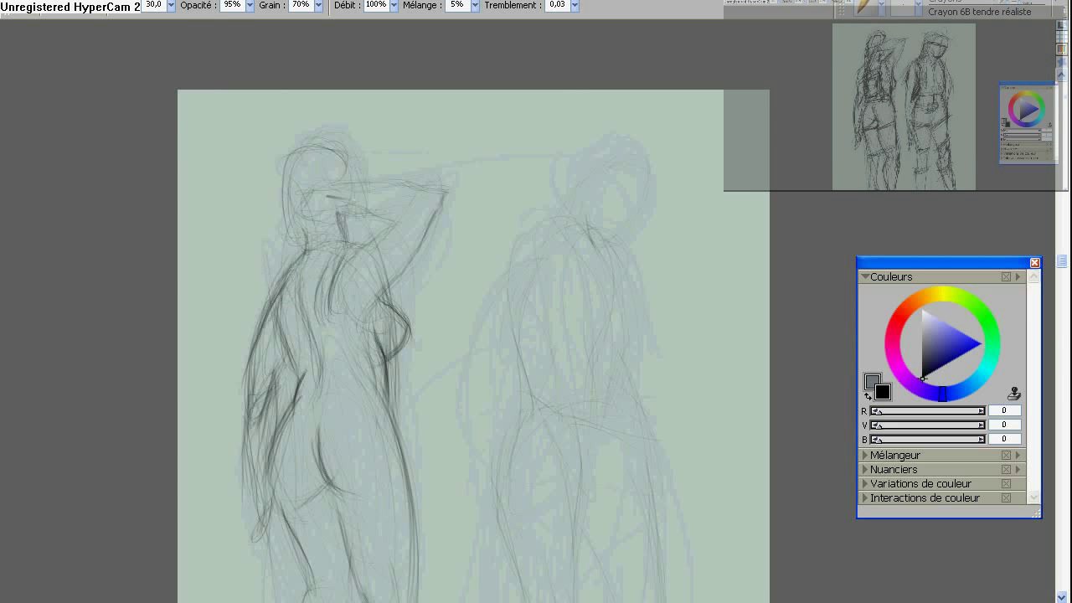
Darken the waist and outer hip contour on one side of the front-facing figure.
mouse_move(469, 377)
left_mouse_down()
mouse_move(487, 151)
mouse_move(456, 417)
mouse_move(392, 235)
mouse_move(390, 176)
mouse_move(402, 268)
left_mouse_up()
left_click_drag(441, 209, 403, 300)
left_click_drag(412, 159, 436, 171)
left_click_drag(417, 126, 448, 188)
left_click_drag(448, 188, 415, 251)
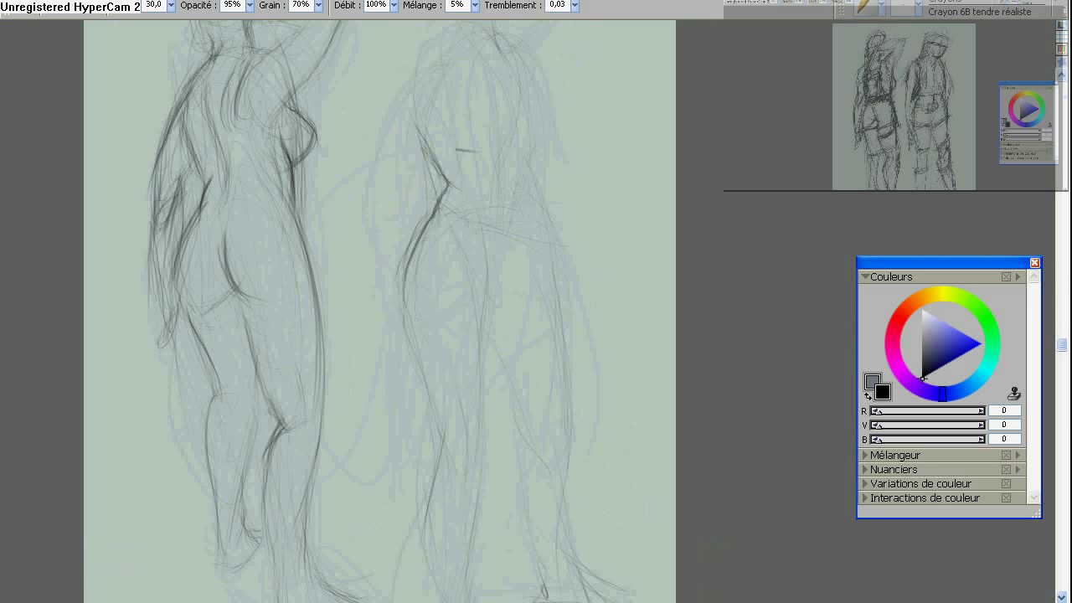
Draw the front-facing figure's inner thigh line and darken the opposite hip and outer thigh.
left_click_drag(506, 244, 482, 327)
left_click_drag(490, 280, 481, 360)
left_click_drag(534, 204, 548, 254)
left_click_drag(512, 147, 555, 281)
left_click_drag(467, 115, 489, 120)
Outline both shoulders and the upper torso sides of the front-facing figure.
left_click_drag(469, 251, 469, 411)
left_click_drag(536, 263, 519, 295)
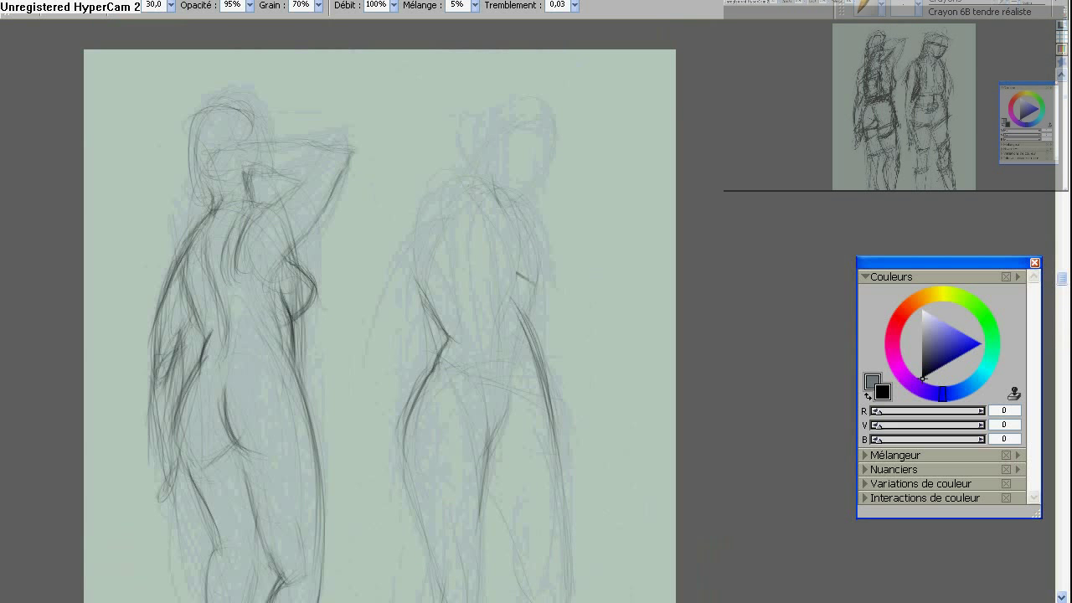
left_click_drag(508, 196, 543, 290)
mouse_move(426, 196)
left_mouse_down()
mouse_move(444, 214)
mouse_move(395, 280)
left_mouse_up()
Save the drawing as laracroft2013 in RIFF format in the Mon Bordel folder.
key("ctrl+s")
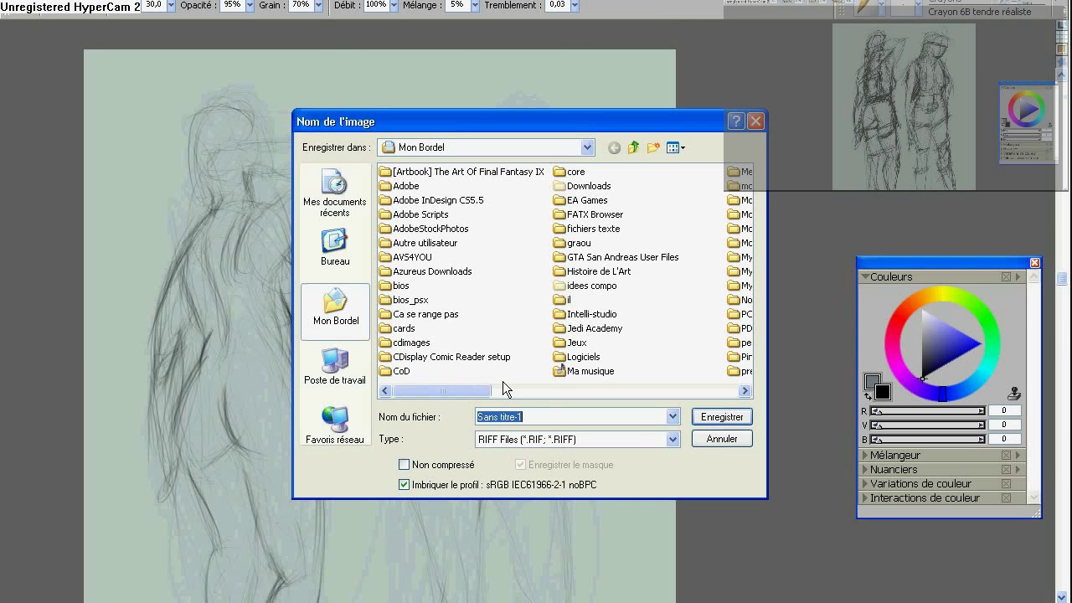
type("laracroft2013")
left_click(707, 412)
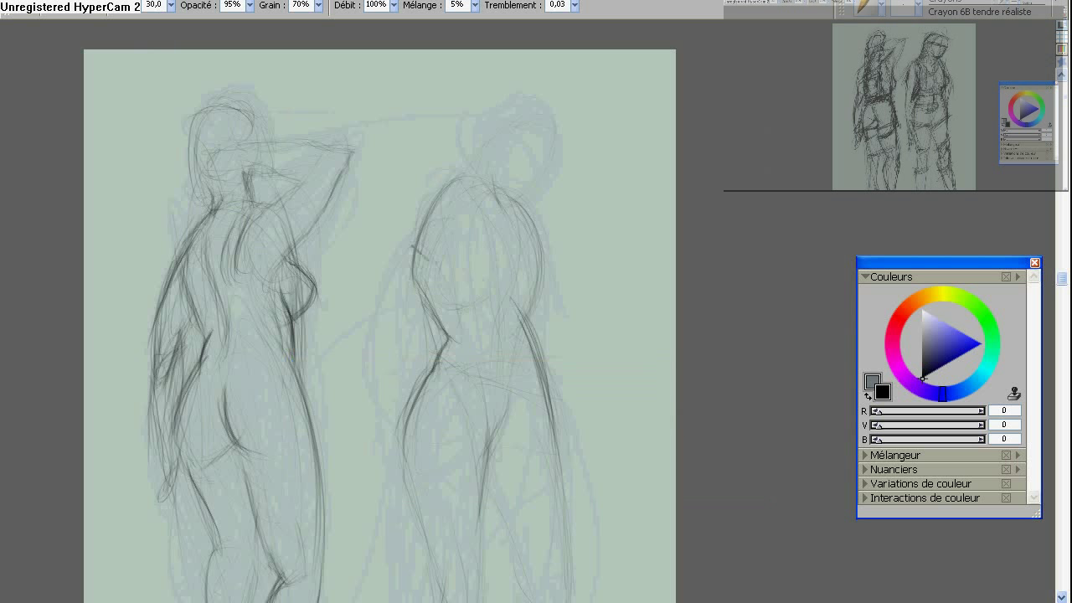
Draw the front-facing figure's bust, ribcage and lower belly lines, undoing unwanted strokes.
left_click_drag(523, 243, 549, 302)
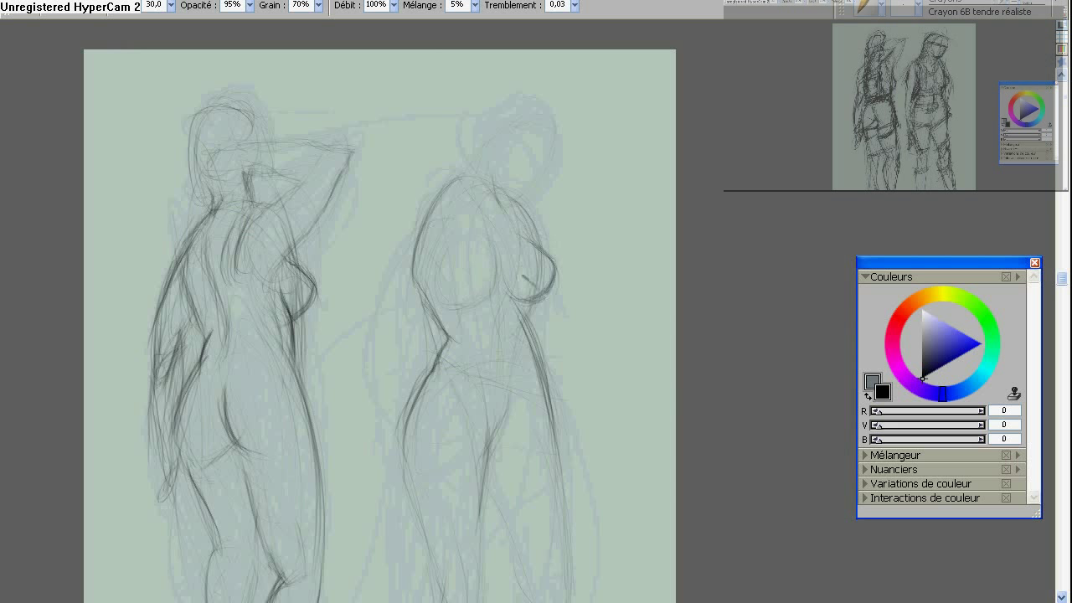
mouse_move(415, 268)
left_mouse_down()
mouse_move(527, 327)
mouse_move(526, 408)
left_mouse_up()
key("ctrl+z")
left_click_drag(476, 396, 491, 409)
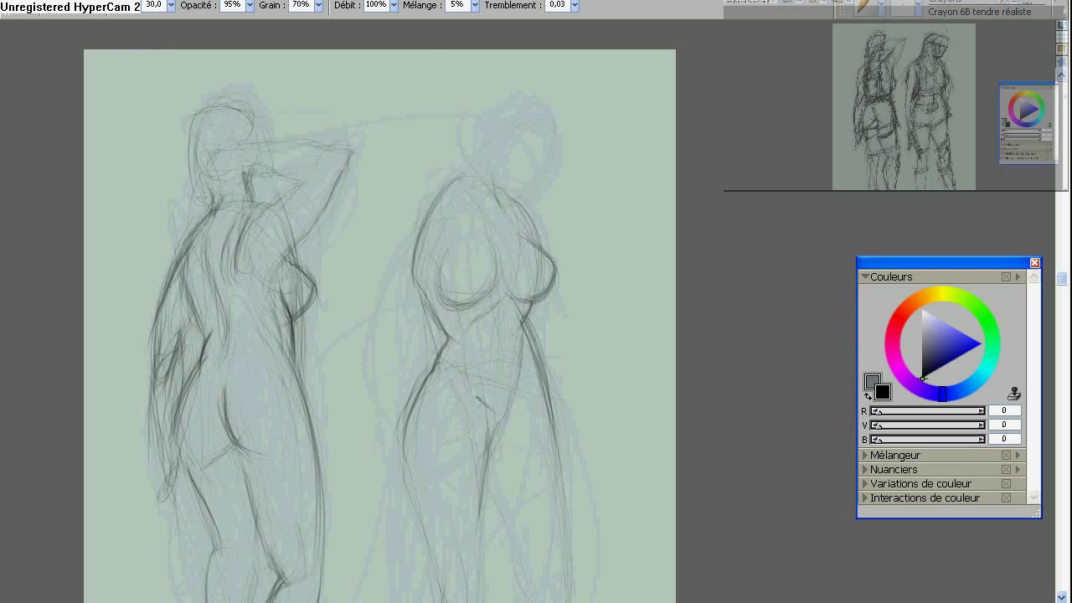
key("ctrl+z")
Draw the front-facing figure's neck, tilted head outline, ear and chin, undoing a stray stroke.
left_click_drag(474, 176, 479, 111)
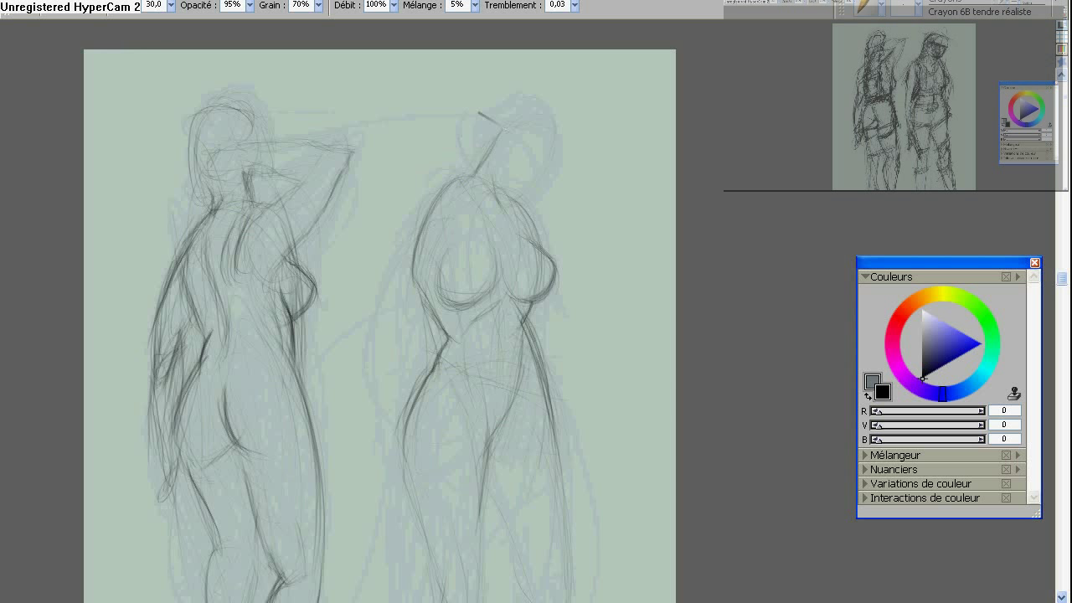
key("ctrl+z")
left_click_drag(498, 188, 536, 211)
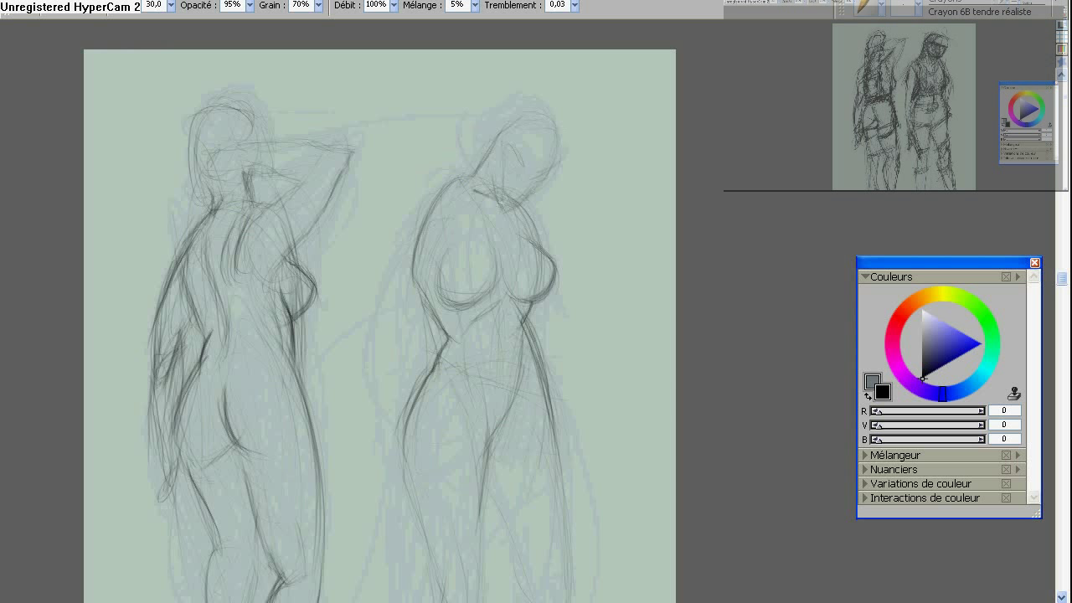
mouse_move(473, 134)
left_mouse_down()
mouse_move(520, 103)
mouse_move(557, 149)
left_mouse_up()
mouse_move(498, 197)
left_mouse_down()
mouse_move(529, 186)
mouse_move(521, 206)
left_mouse_up()
left_click_drag(459, 217, 474, 228)
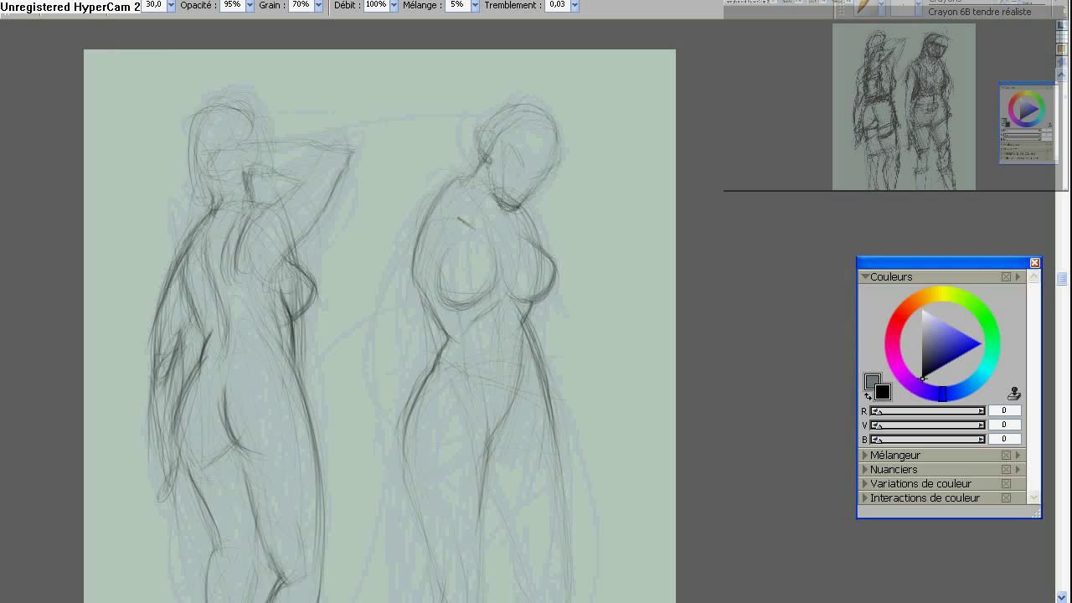
Outline the front-facing figure's hanging arm from the shoulder down to the wrist.
mouse_move(443, 182)
left_mouse_down()
mouse_move(392, 251)
mouse_move(387, 243)
mouse_move(393, 289)
left_mouse_up()
left_click_drag(436, 221, 402, 375)
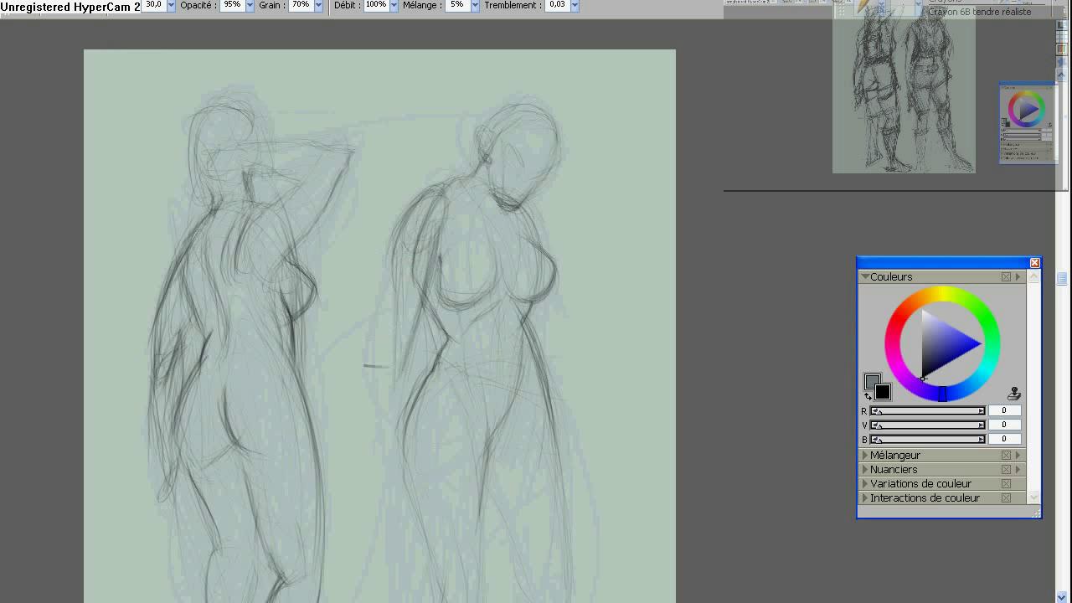
left_click_drag(396, 337, 370, 459)
left_click_drag(397, 305, 373, 404)
left_click_drag(393, 318, 378, 469)
Sketch the front-facing figure's hanging hand, undoing a stray stroke, and strengthen the neck-to-shoulder line.
scroll(380, 335, "down", 3)
left_click_drag(396, 333, 380, 422)
left_click_drag(340, 232, 363, 226)
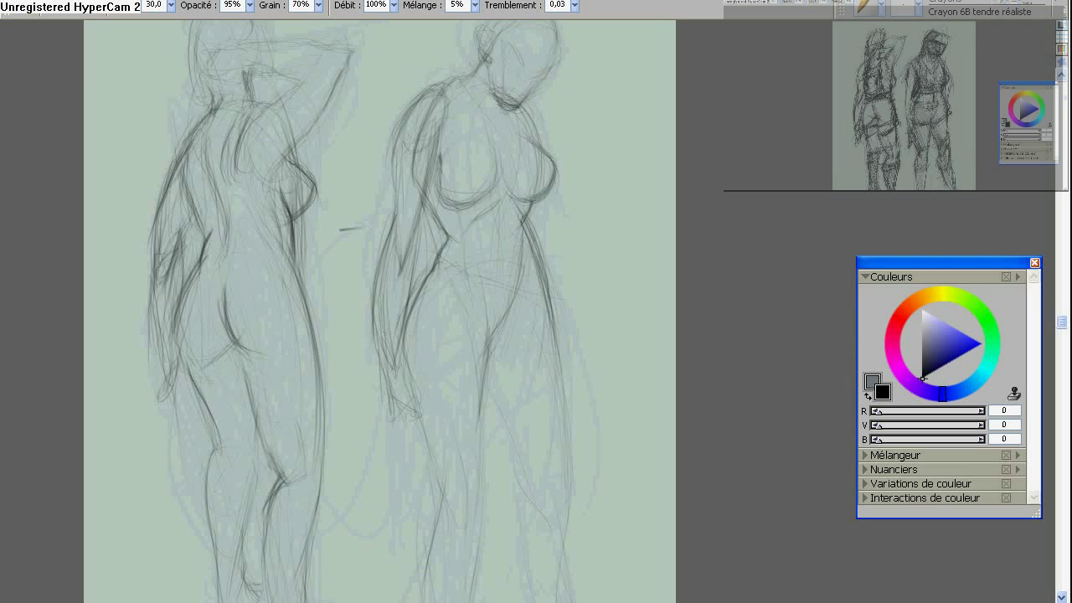
key("ctrl+z")
left_click_drag(409, 369, 422, 421)
mouse_move(471, 72)
left_mouse_down()
mouse_move(406, 112)
mouse_move(450, 86)
left_mouse_up()
left_click_drag(533, 106, 521, 141)
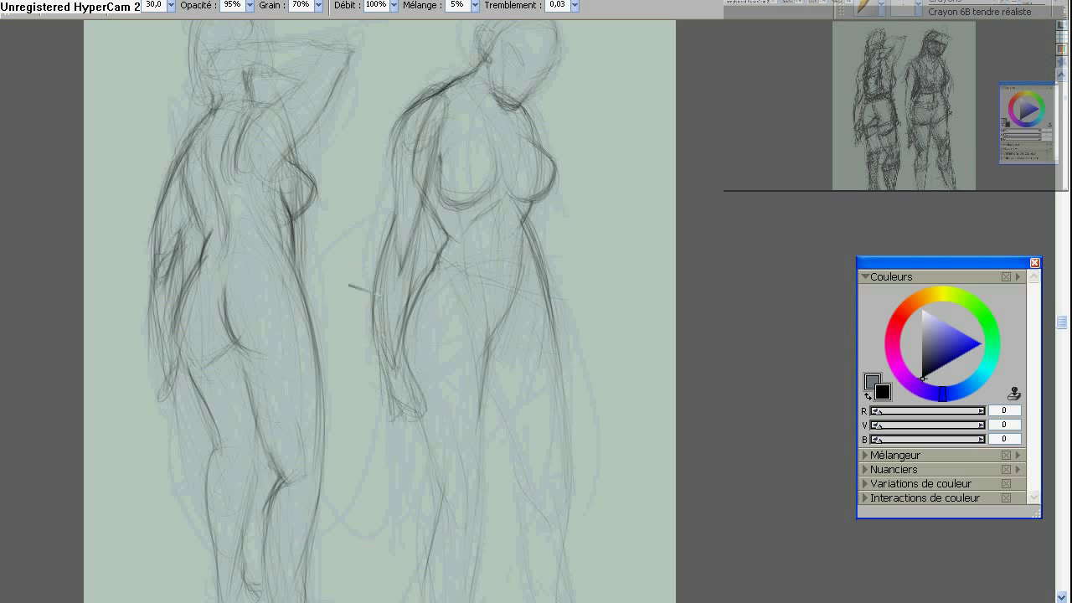
Draw the pistol in the front-facing figure's hanging hand and the other arm with its fist on the hip, undoing a stray stroke.
mouse_move(392, 321)
left_mouse_down()
mouse_move(377, 394)
mouse_move(452, 466)
left_mouse_up()
mouse_move(403, 383)
left_mouse_down()
mouse_move(444, 453)
mouse_move(402, 436)
left_mouse_up()
key("ctrl+z")
left_click_drag(508, 70, 549, 154)
mouse_move(553, 201)
left_mouse_down()
mouse_move(529, 273)
mouse_move(559, 303)
left_mouse_up()
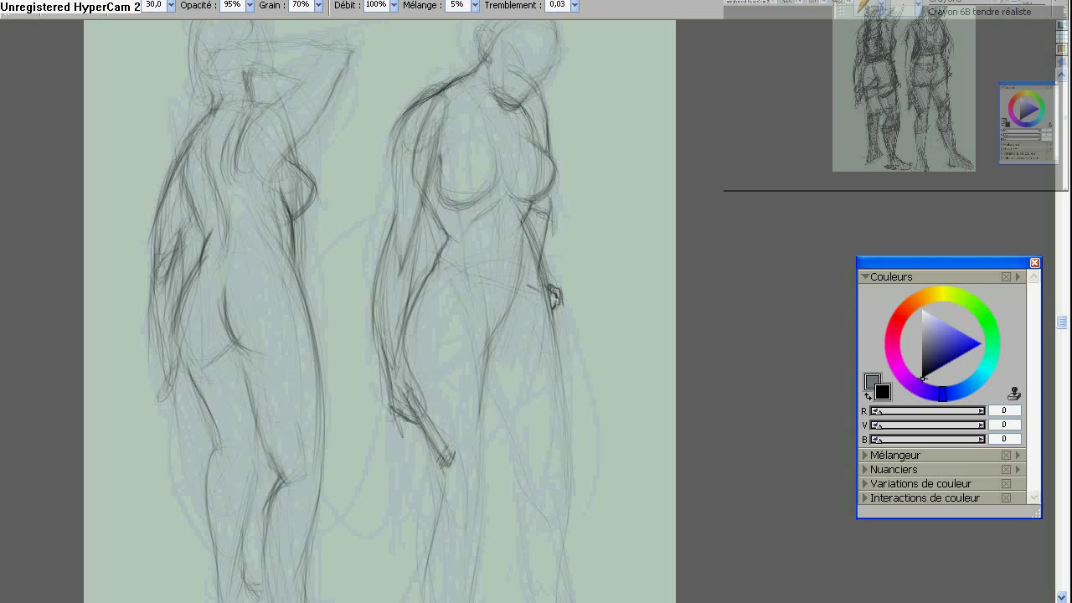
Firm up the front-facing figure's outstretched leg along the thigh, knee, calf and foot.
scroll(536, 288, "down", 5)
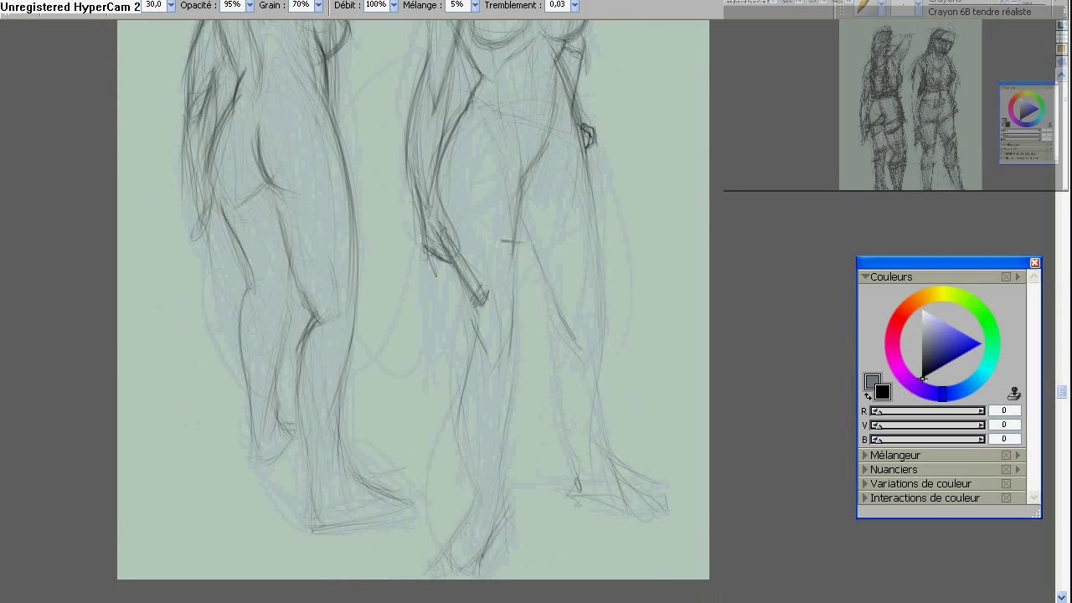
left_click_drag(586, 191, 599, 322)
left_click_drag(596, 229, 578, 293)
left_click_drag(521, 223, 561, 413)
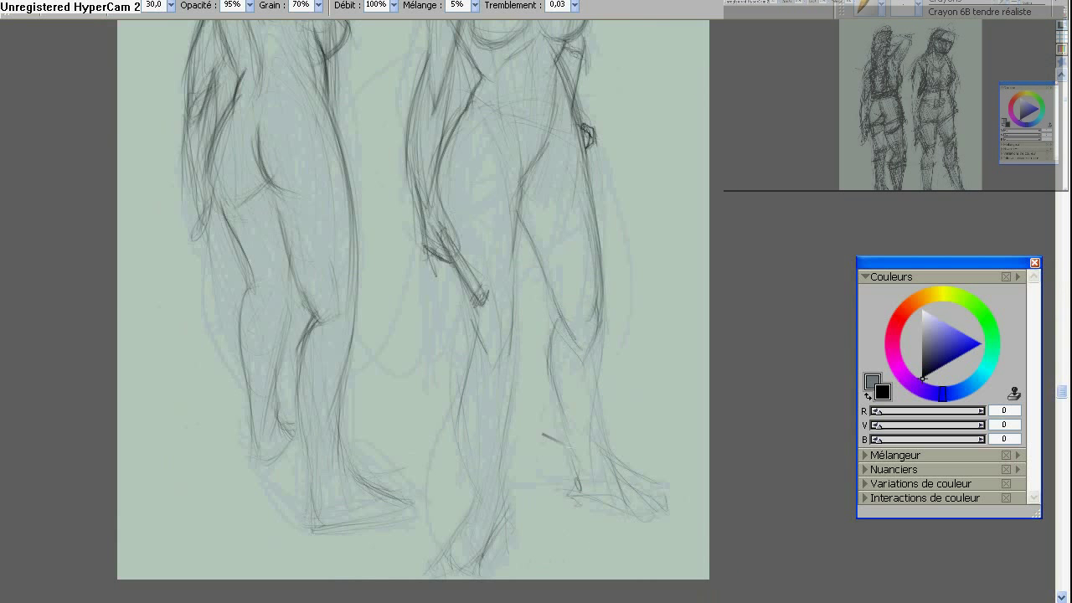
left_click_drag(598, 364, 670, 498)
Reinforce the knee and calf contours of the front-facing figure's supporting leg.
left_click_drag(503, 337, 507, 506)
left_click_drag(475, 419, 463, 510)
left_click_drag(419, 302, 464, 469)
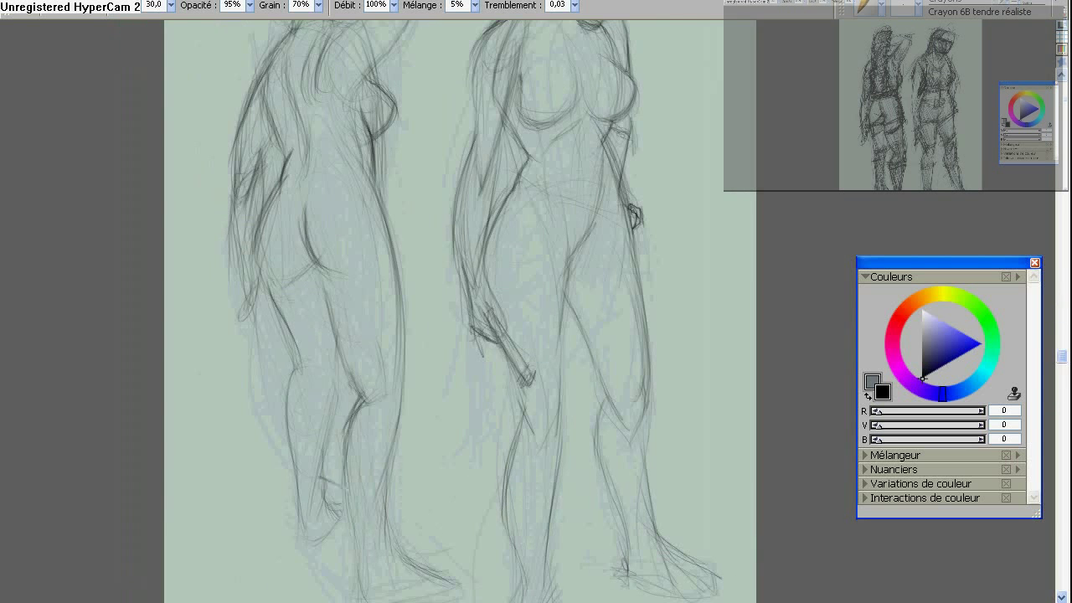
Strengthen the back-view figure's leg, foot and hip contours.
left_click_drag(360, 470, 342, 573)
left_click_drag(419, 469, 440, 259)
left_click_drag(408, 405, 400, 462)
left_click_drag(423, 435, 481, 461)
mouse_move(335, 267)
left_mouse_down()
mouse_move(358, 268)
mouse_move(352, 368)
mouse_move(316, 422)
left_mouse_up()
left_click_drag(285, 242, 320, 249)
left_click_drag(503, 251, 521, 408)
left_click_drag(423, 368, 423, 416)
left_click_drag(301, 288, 298, 321)
left_click_drag(502, 252, 509, 339)
Redraw the back-view figure's raised arm folded behind the head and add the neck lines.
left_click_drag(385, 167, 474, 96)
left_click_drag(355, 107, 442, 87)
left_click_drag(315, 82, 336, 93)
left_click_drag(318, 110, 339, 149)
left_click_drag(355, 121, 325, 150)
left_click_drag(330, 104, 387, 85)
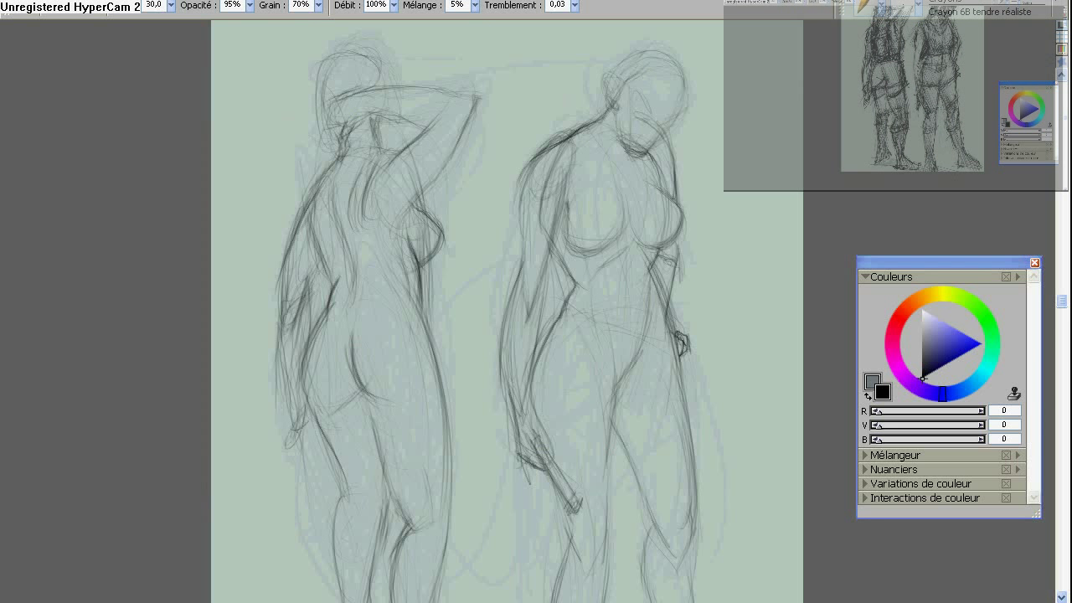
Draw the front-facing figure's hair with long bangs falling beside the face and strands swept back over the ear.
left_click_drag(680, 74, 690, 147)
left_click_drag(688, 76, 708, 166)
mouse_move(641, 41)
left_mouse_down()
mouse_move(604, 53)
mouse_move(580, 82)
mouse_move(680, 107)
mouse_move(710, 144)
left_mouse_up()
mouse_move(628, 87)
left_mouse_down()
mouse_move(588, 124)
mouse_move(600, 114)
left_mouse_up()
Sketch the front-facing figure's braid swinging out beside the waist, ending in a loose tuft.
left_click_drag(697, 268, 713, 346)
left_click_drag(675, 263, 695, 295)
left_click_drag(657, 285, 680, 287)
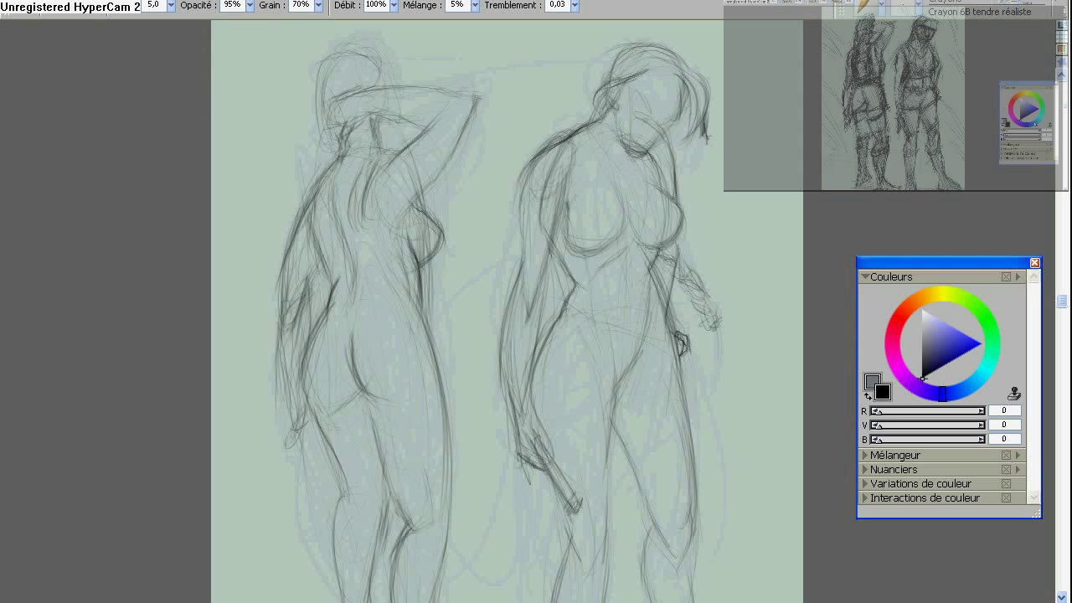
mouse_move(712, 325)
left_mouse_down()
mouse_move(721, 394)
mouse_move(742, 379)
left_mouse_up()
Draw the back-view figure's hair, the long braid swinging out past the shoulder, and the hand behind the neck.
left_click_drag(293, 88, 360, 113)
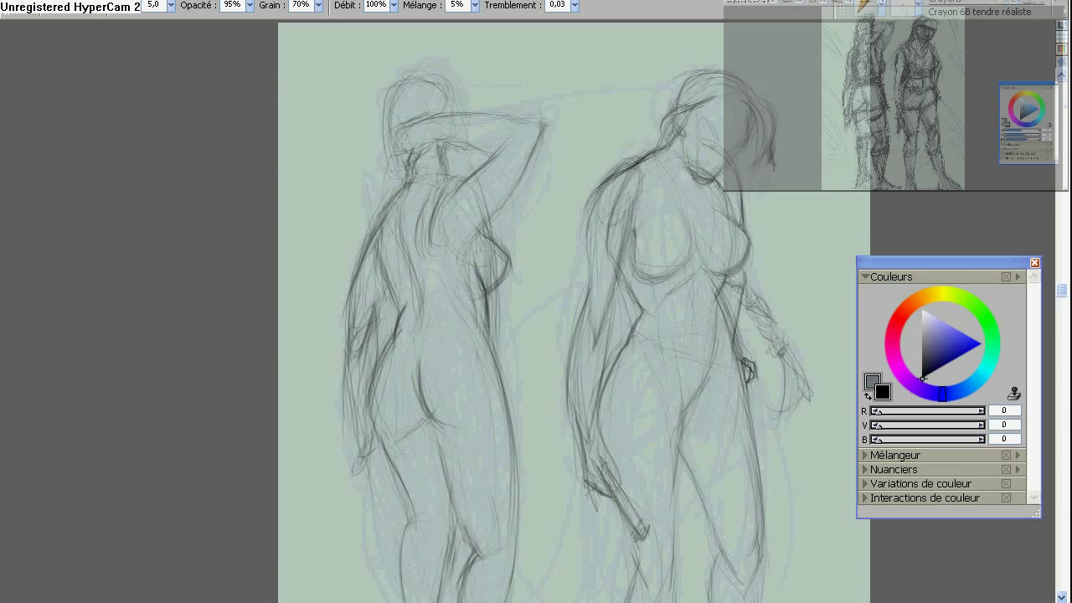
mouse_move(475, 103)
left_mouse_down()
mouse_move(429, 81)
mouse_move(390, 163)
left_mouse_up()
left_click_drag(348, 203, 308, 273)
mouse_move(373, 189)
left_mouse_down()
mouse_move(307, 321)
mouse_move(309, 251)
mouse_move(341, 185)
mouse_move(378, 148)
left_mouse_up()
mouse_move(338, 258)
left_mouse_down()
mouse_move(302, 302)
mouse_move(294, 337)
mouse_move(315, 285)
left_mouse_up()
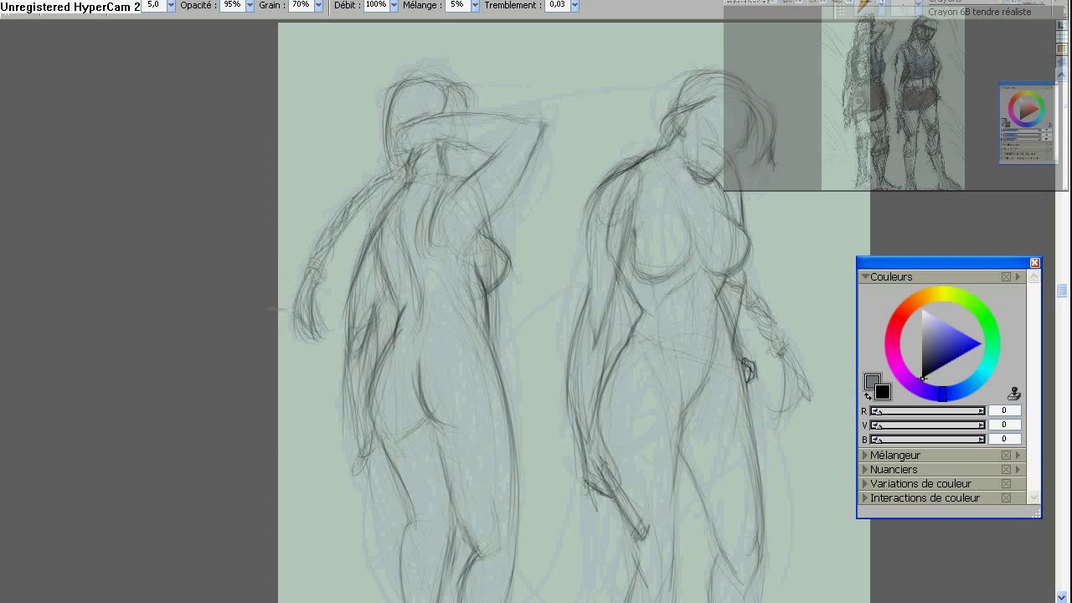
left_click_drag(444, 150, 453, 165)
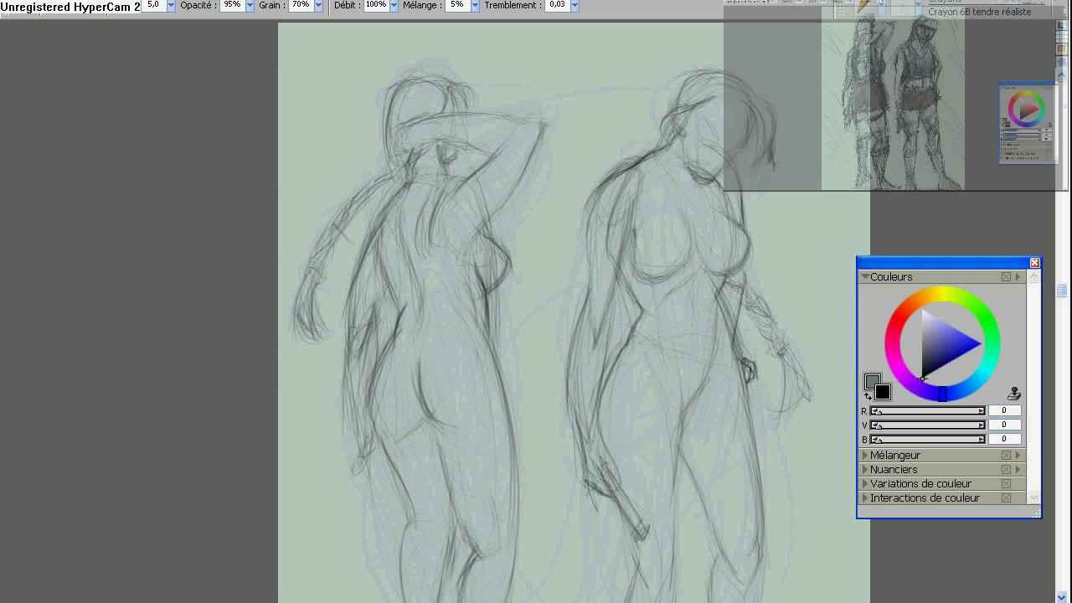
Draw a cuffed boot with a rounded toe on the front-facing figure's outstretched leg.
mouse_move(728, 587)
left_mouse_down()
mouse_move(673, 517)
mouse_move(662, 419)
mouse_move(645, 430)
left_mouse_up()
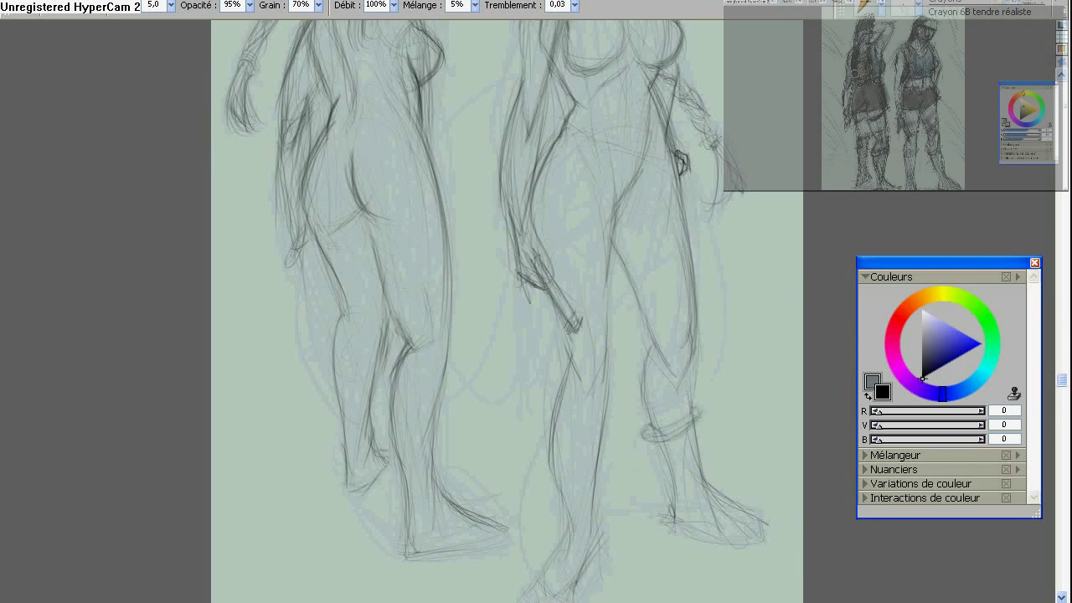
left_click_drag(700, 484, 680, 520)
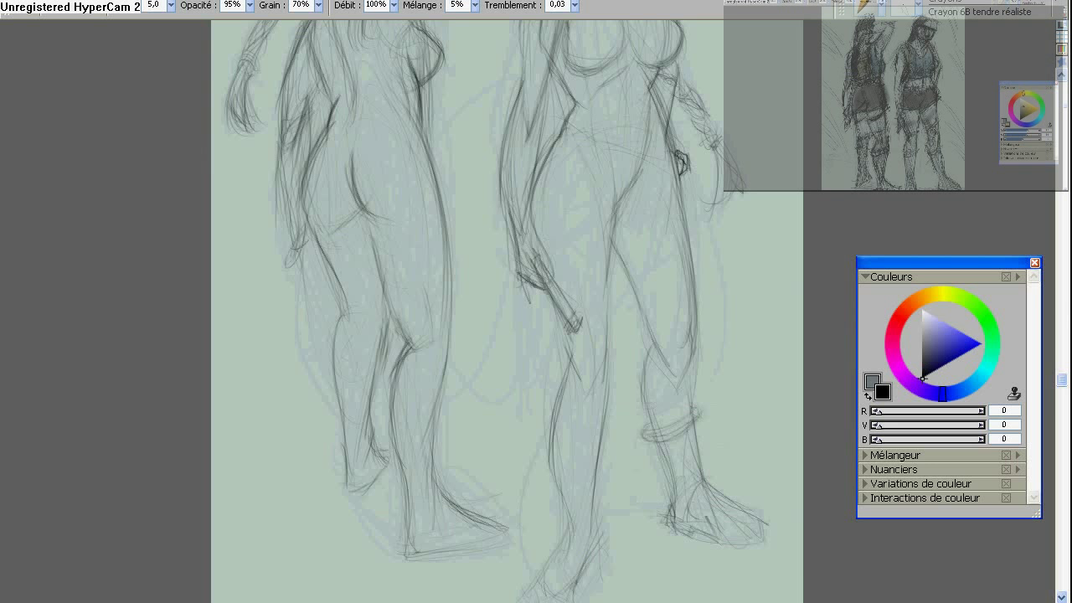
left_click_drag(750, 502, 711, 549)
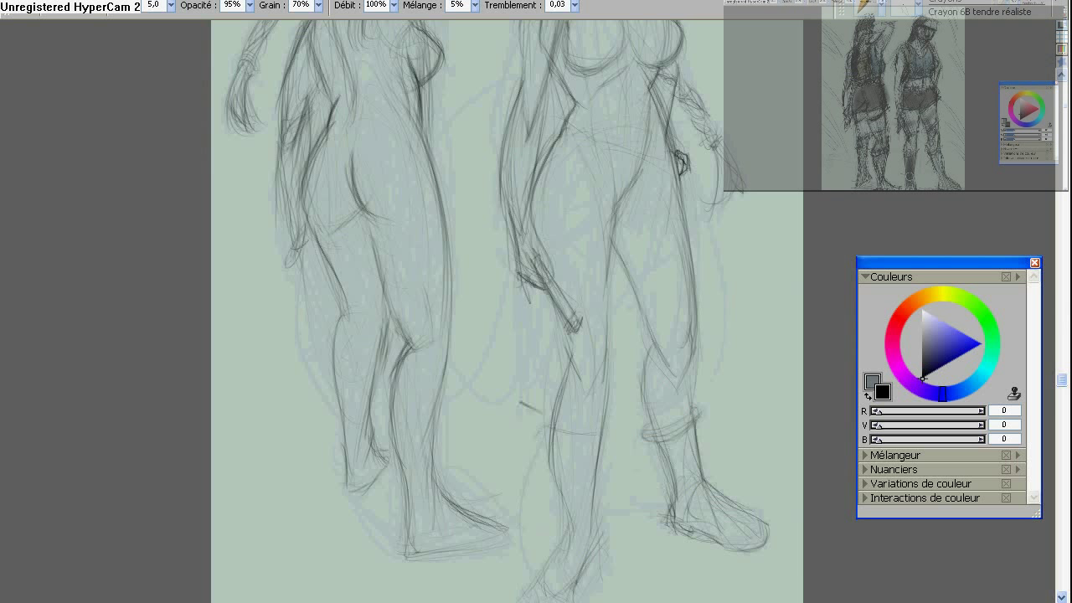
Sketch the boot cuff, shaft and foot on the front-facing figure's supporting leg.
mouse_move(540, 429)
left_mouse_down()
mouse_move(606, 443)
mouse_move(561, 548)
left_mouse_up()
left_click_drag(594, 482, 598, 570)
scroll(506, 310, "down", 3)
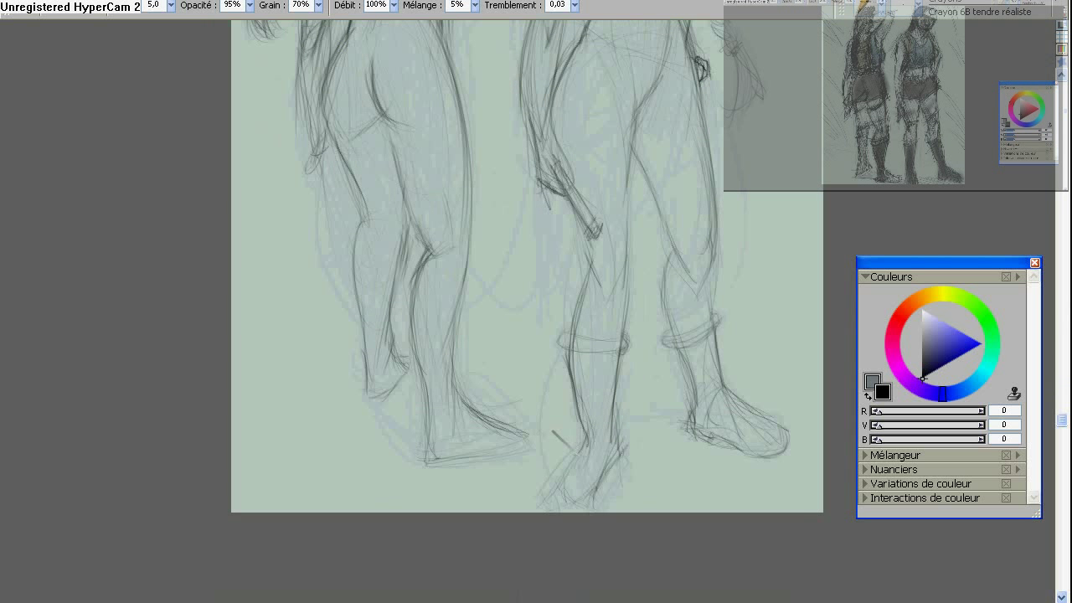
left_click_drag(548, 449, 598, 501)
left_click_drag(593, 451, 618, 506)
Refine the supporting leg's boot with a rounded toe, firmer ankle lines and ribbing on the cuff.
scroll(507, 310, "up", 8)
scroll(490, 323, "down", 5)
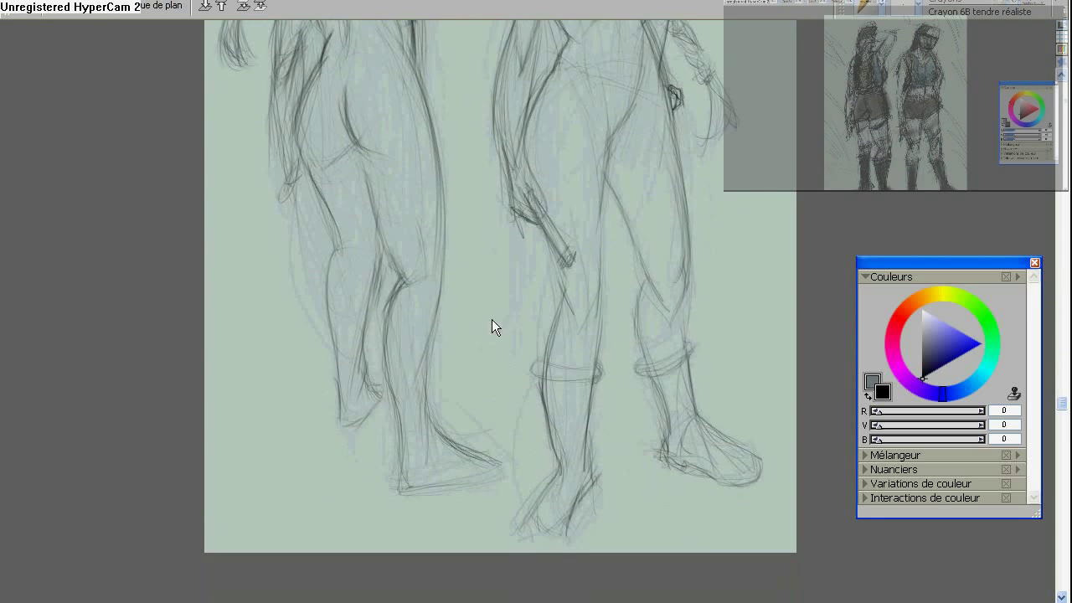
scroll(491, 323, "up", 2)
scroll(503, 310, "down", 2)
left_click_drag(571, 490, 546, 513)
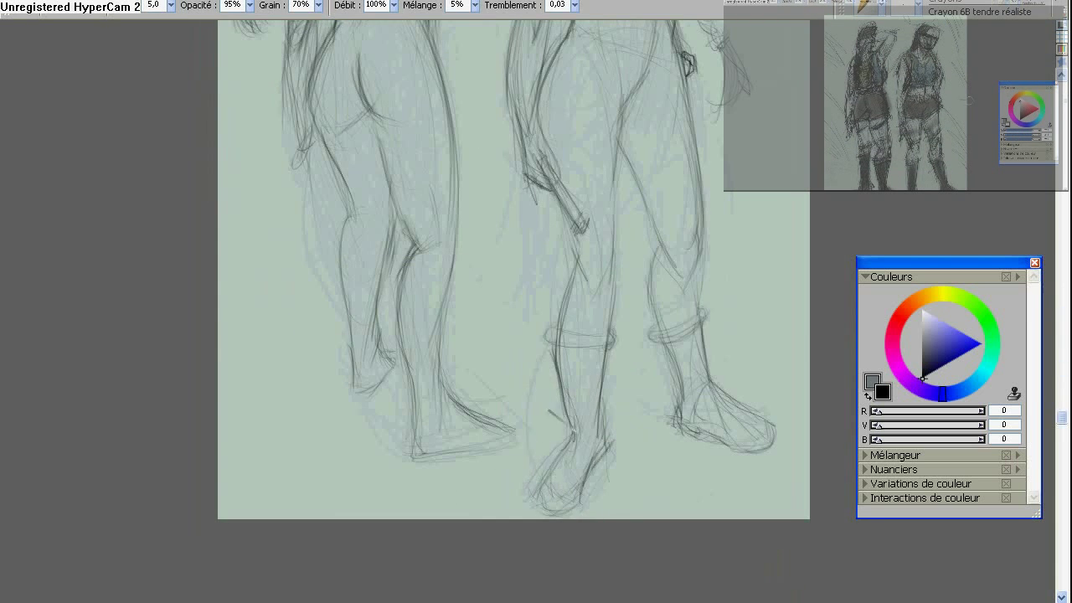
left_click_drag(569, 398, 540, 501)
mouse_move(591, 469)
left_mouse_down()
mouse_move(524, 510)
mouse_move(542, 511)
left_mouse_up()
left_click_drag(571, 416, 553, 471)
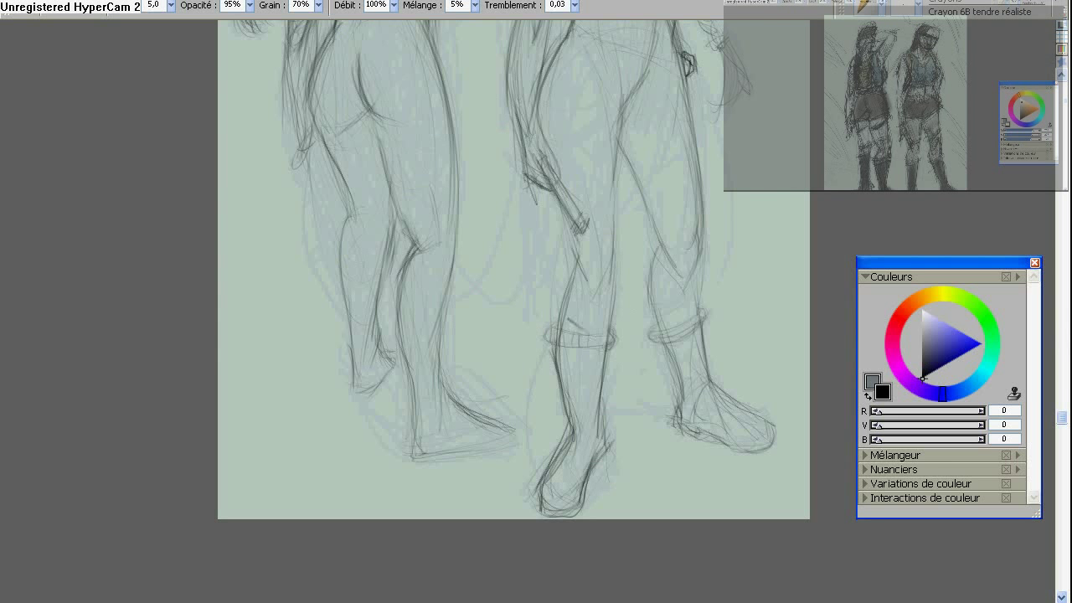
left_click_drag(608, 347, 588, 467)
Draw cuffed boots on both legs of the back-view figure, firming up the calves and soles.
key("ctrl+plus")
left_click_drag(493, 452, 447, 480)
left_click_drag(502, 335, 509, 243)
left_click_drag(469, 410, 439, 506)
mouse_move(495, 478)
left_mouse_down()
mouse_move(566, 485)
mouse_move(513, 508)
mouse_move(566, 489)
left_mouse_up()
mouse_move(442, 419)
left_mouse_down()
mouse_move(394, 343)
mouse_move(398, 442)
left_mouse_up()
left_click_drag(502, 251, 496, 347)
left_click_drag(409, 322, 434, 334)
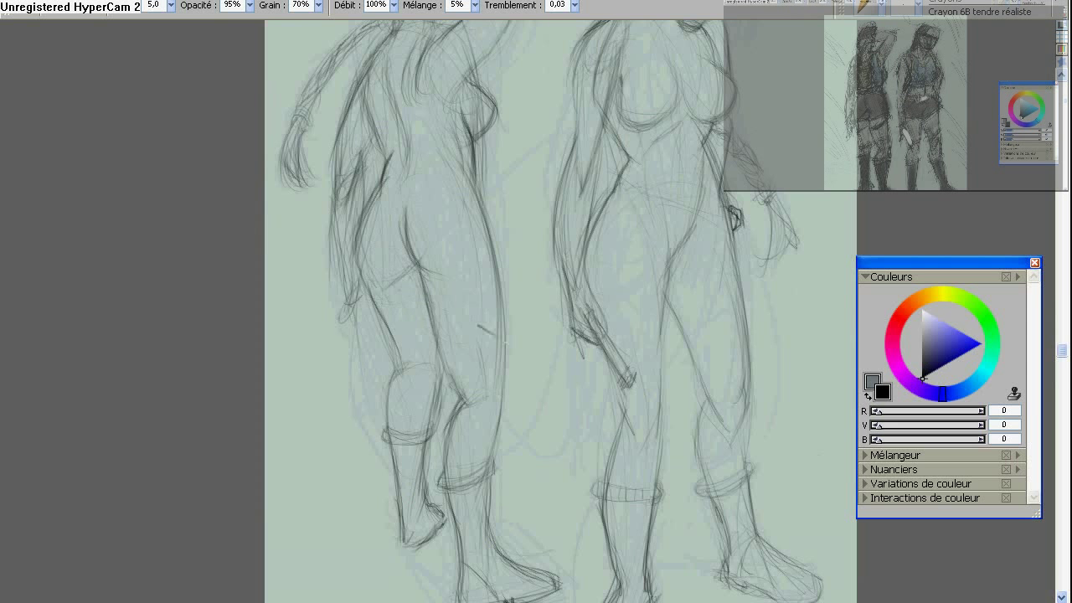
Draw the back-view figure's waistband and the holstered pistol along the outer hip and thigh.
left_click_drag(502, 251, 503, 385)
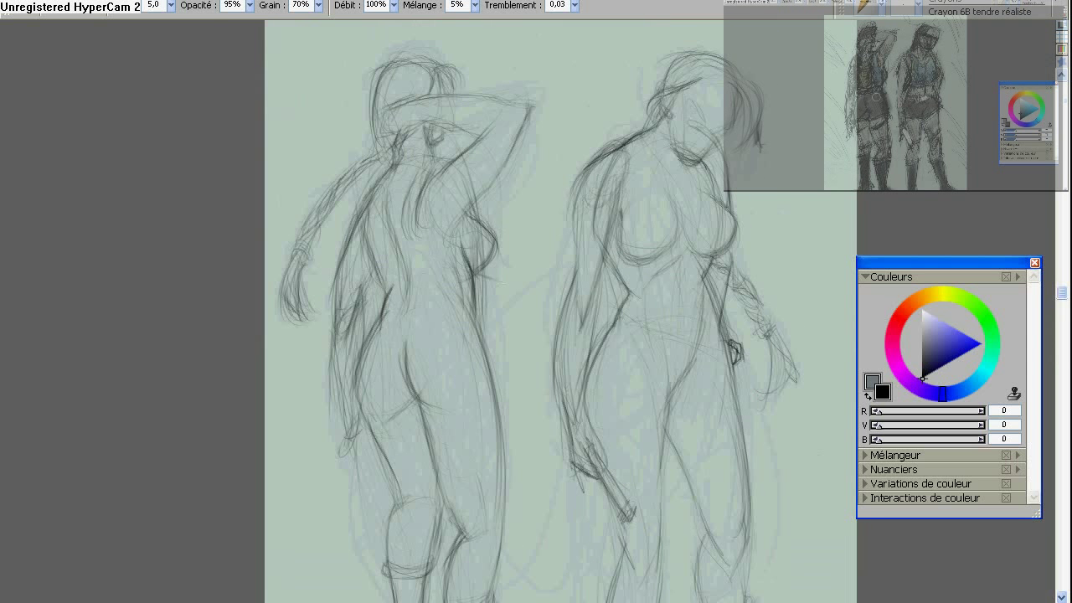
left_click_drag(391, 319, 465, 315)
left_click_drag(465, 315, 487, 393)
left_click_drag(460, 350, 486, 386)
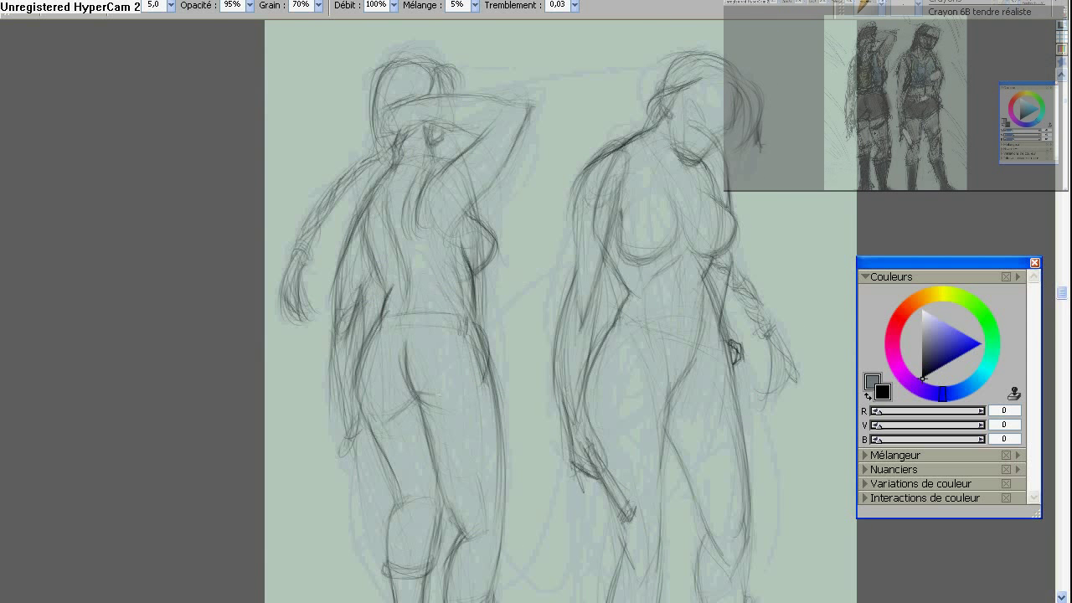
left_click_drag(470, 325, 479, 370)
left_click_drag(484, 382, 491, 436)
mouse_move(487, 355)
left_mouse_down()
mouse_move(504, 444)
mouse_move(499, 432)
left_mouse_up()
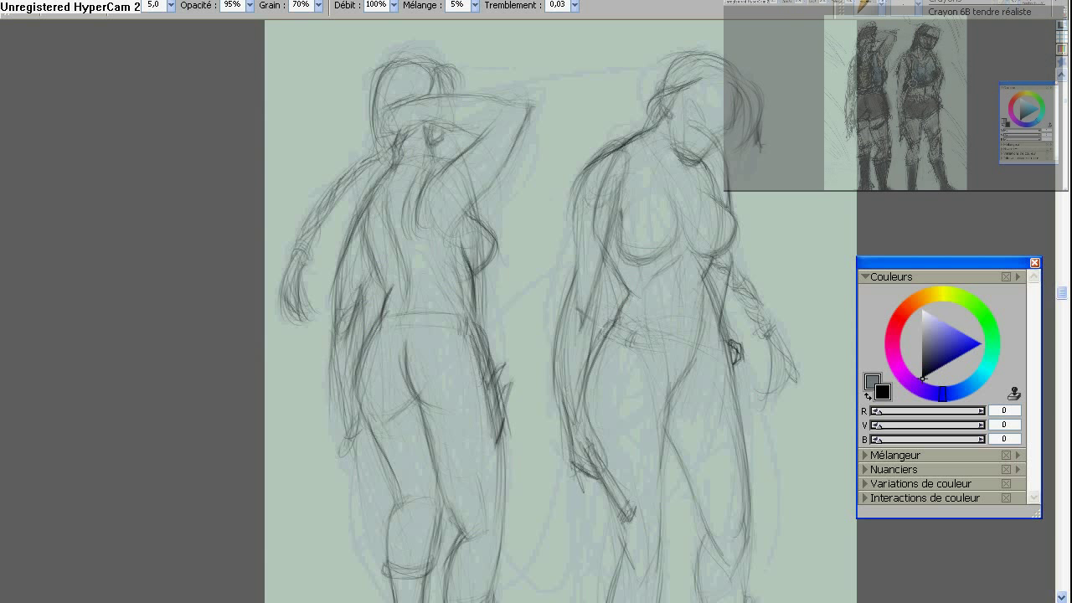
Sketch the front-facing figure's thigh holster hanging from the belt and the shorts hem below it.
mouse_move(618, 345)
left_mouse_down()
mouse_move(600, 414)
mouse_move(621, 434)
left_mouse_up()
mouse_move(591, 394)
left_mouse_down()
mouse_move(615, 382)
mouse_move(621, 421)
mouse_move(618, 384)
left_mouse_up()
mouse_move(605, 352)
left_mouse_down()
mouse_move(623, 366)
mouse_move(608, 395)
left_mouse_up()
left_click_drag(574, 414, 638, 385)
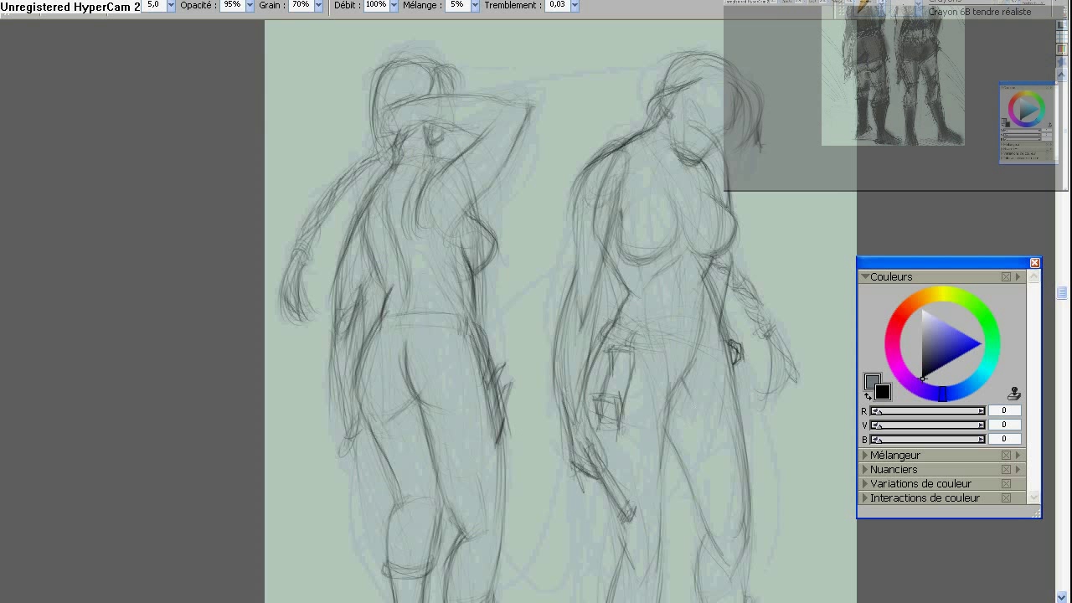
left_click_drag(664, 429, 596, 435)
Draw the back-view figure's shorts hems across both thighs and the holster straps around one thigh.
left_click_drag(465, 410, 475, 425)
mouse_move(436, 432)
left_mouse_down()
mouse_move(500, 436)
mouse_move(497, 425)
mouse_move(429, 449)
left_mouse_up()
mouse_move(466, 390)
left_mouse_down()
mouse_move(482, 417)
mouse_move(432, 423)
left_mouse_up()
mouse_move(498, 410)
left_mouse_down()
mouse_move(370, 440)
mouse_move(351, 429)
left_mouse_up()
left_click_drag(427, 412, 368, 434)
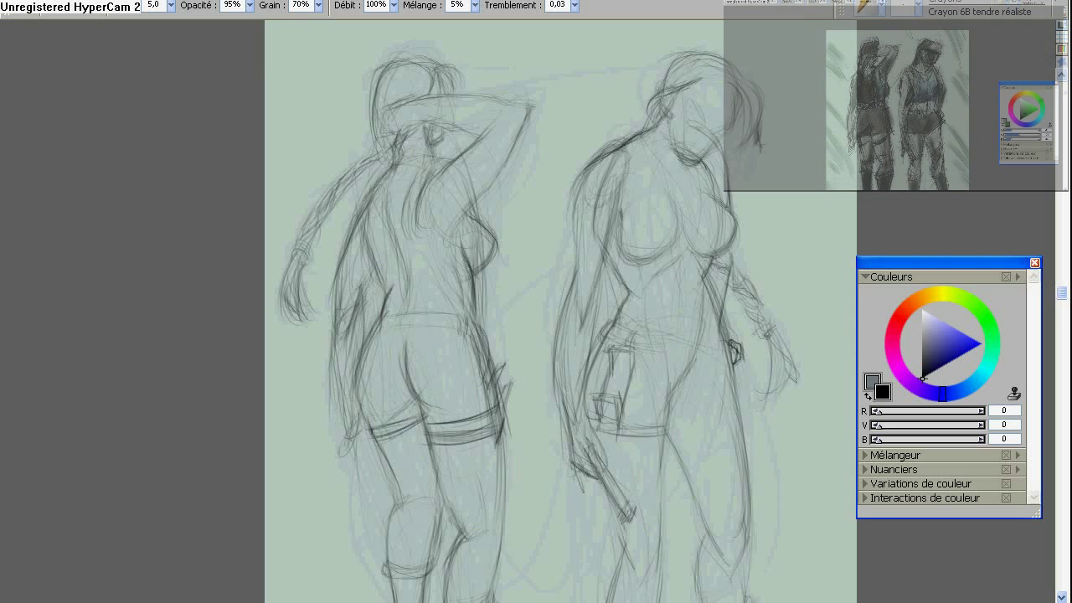
left_click_drag(496, 400, 424, 417)
Add the belt, belt loops and curved pocket lines to the back of the back-view figure's shorts.
left_click_drag(327, 383, 358, 390)
left_click_drag(367, 390, 356, 429)
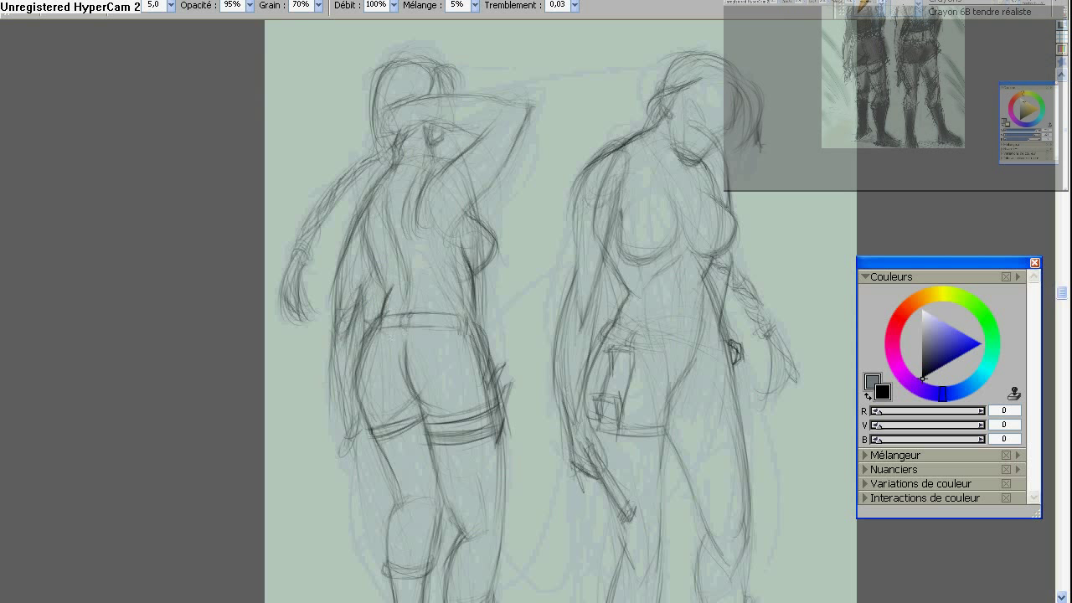
left_click_drag(389, 323, 397, 340)
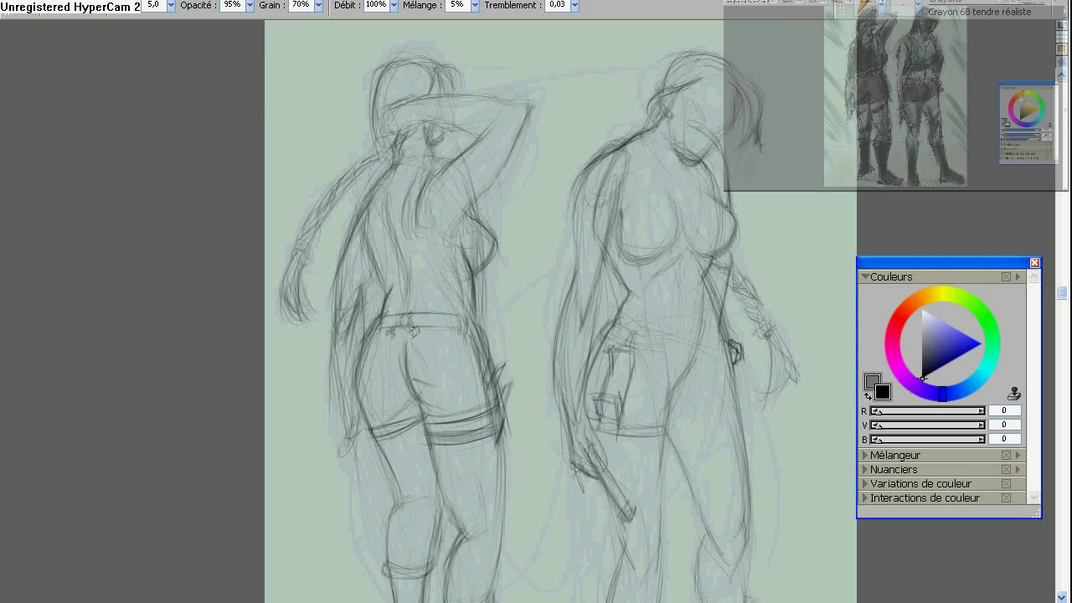
left_click_drag(477, 360, 420, 387)
mouse_move(419, 334)
left_mouse_down()
mouse_move(478, 377)
mouse_move(410, 375)
left_mouse_up()
left_click_drag(395, 333, 334, 386)
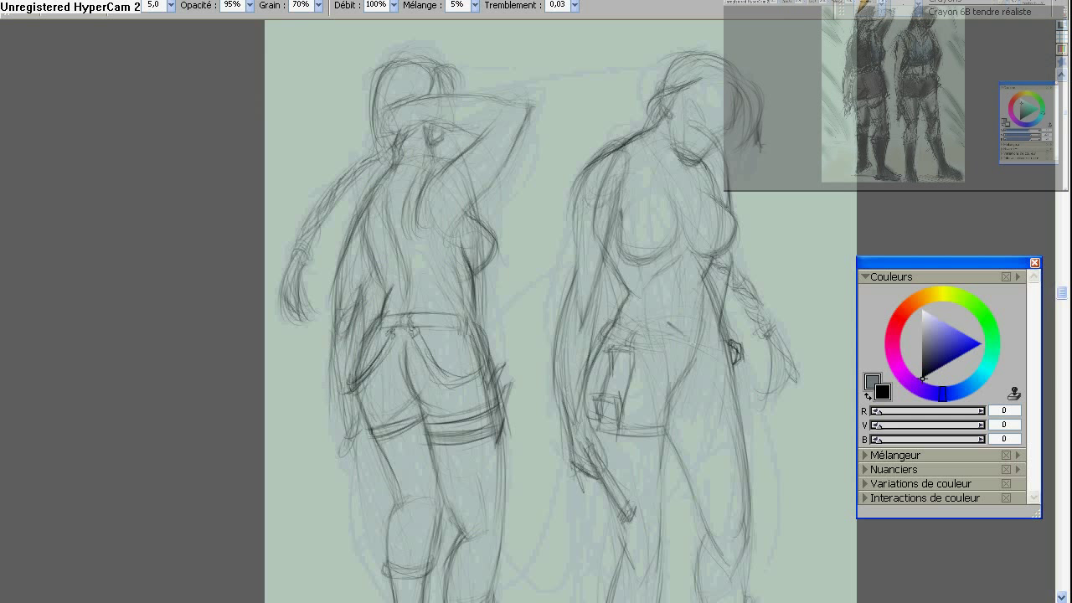
Draw the other leg's shorts hem and an oval belt buckle on the front-facing figure.
left_click_drag(735, 369, 740, 402)
left_click_drag(671, 423, 729, 406)
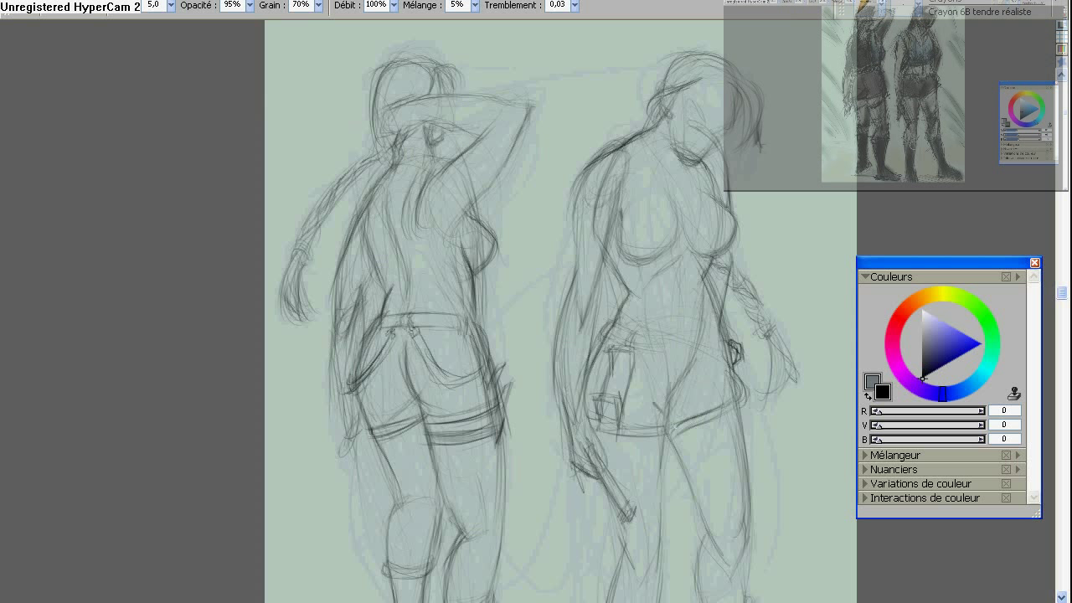
mouse_move(643, 320)
left_mouse_down()
mouse_move(668, 337)
mouse_move(697, 330)
mouse_move(704, 345)
mouse_move(722, 332)
left_mouse_up()
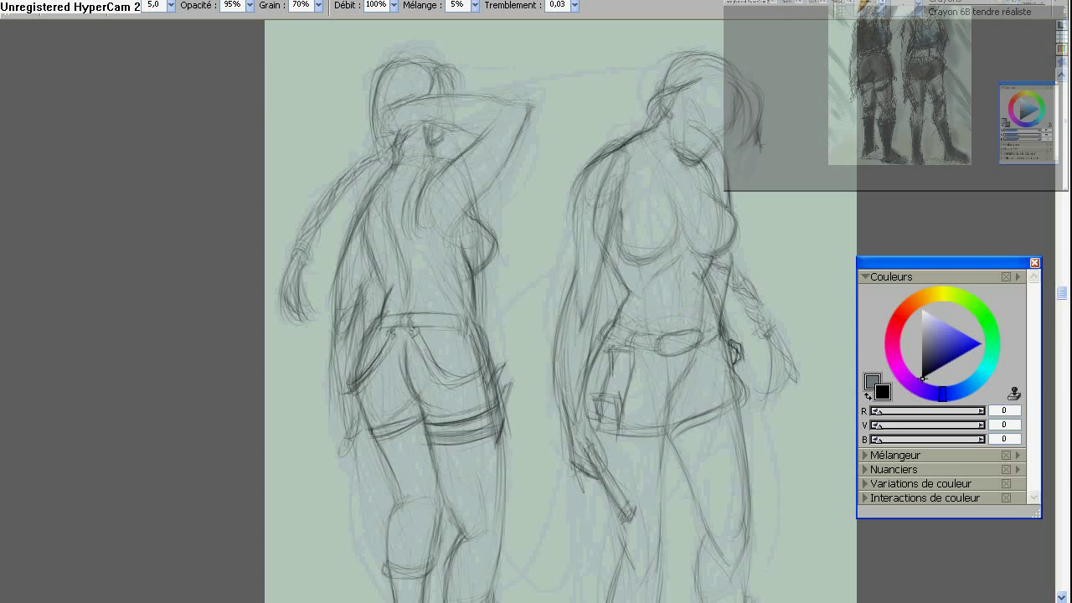
Draw the front-facing figure's tank top with a scooped neckline, armhole, underbust folds and bottom hem.
mouse_move(620, 320)
left_mouse_down()
mouse_move(693, 311)
mouse_move(685, 309)
left_mouse_up()
mouse_move(607, 150)
left_mouse_down()
mouse_move(627, 201)
mouse_move(700, 213)
left_mouse_up()
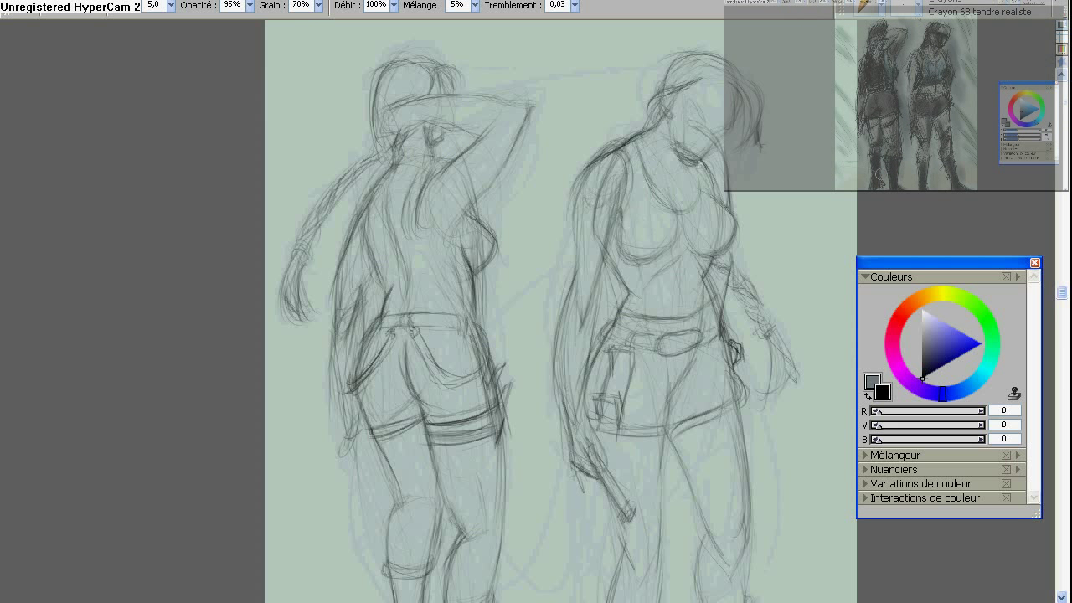
mouse_move(702, 169)
left_mouse_down()
mouse_move(706, 206)
mouse_move(728, 219)
mouse_move(732, 273)
left_mouse_up()
left_click_drag(634, 260, 680, 248)
mouse_move(653, 226)
left_mouse_down()
mouse_move(714, 293)
mouse_move(675, 306)
left_mouse_up()
mouse_move(702, 303)
left_mouse_down()
mouse_move(626, 297)
mouse_move(687, 307)
left_mouse_up()
left_click_drag(621, 325, 663, 318)
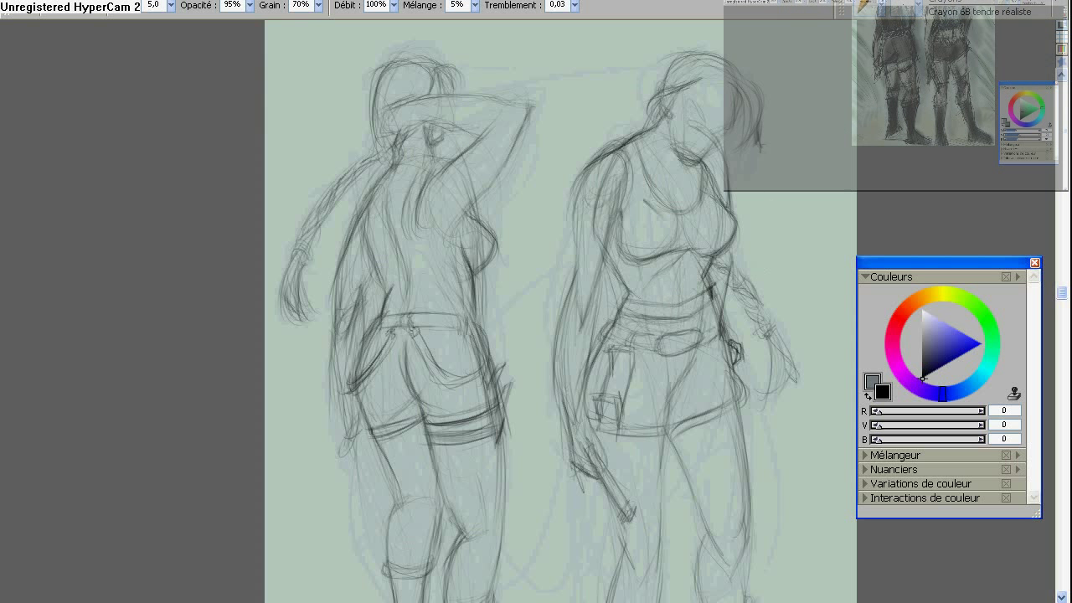
Draw the back-view figure's tank top with its bottom hem, side contours, armhole and back folds.
left_click_drag(458, 295, 395, 299)
left_click_drag(365, 291, 382, 308)
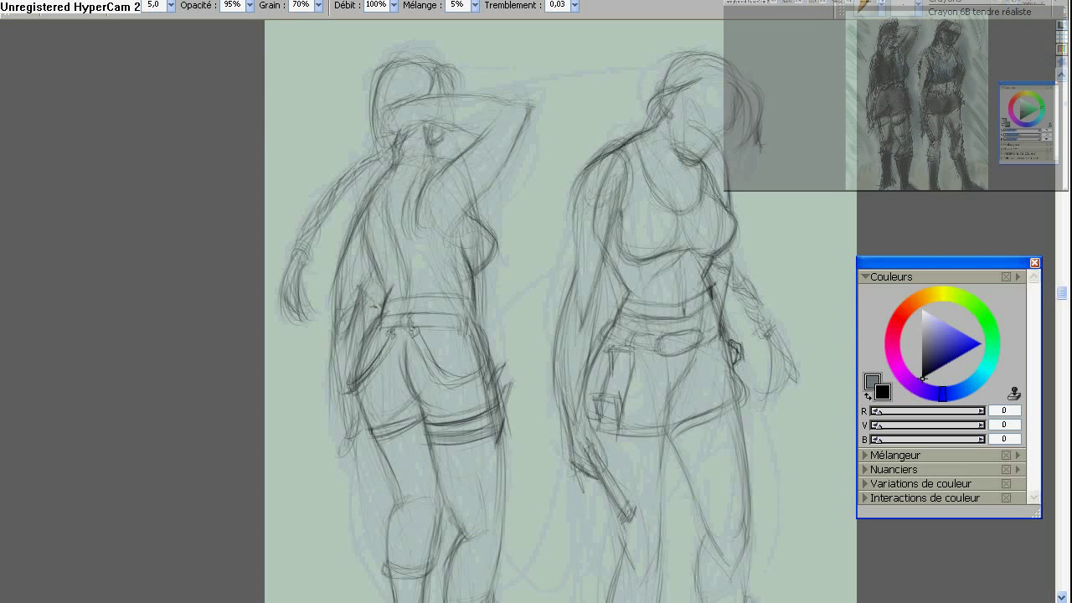
left_click_drag(372, 243, 377, 283)
left_click_drag(474, 261, 445, 299)
left_click_drag(496, 241, 471, 281)
mouse_move(444, 159)
left_mouse_down()
mouse_move(428, 239)
mouse_move(412, 199)
left_mouse_up()
left_click_drag(397, 89, 421, 89)
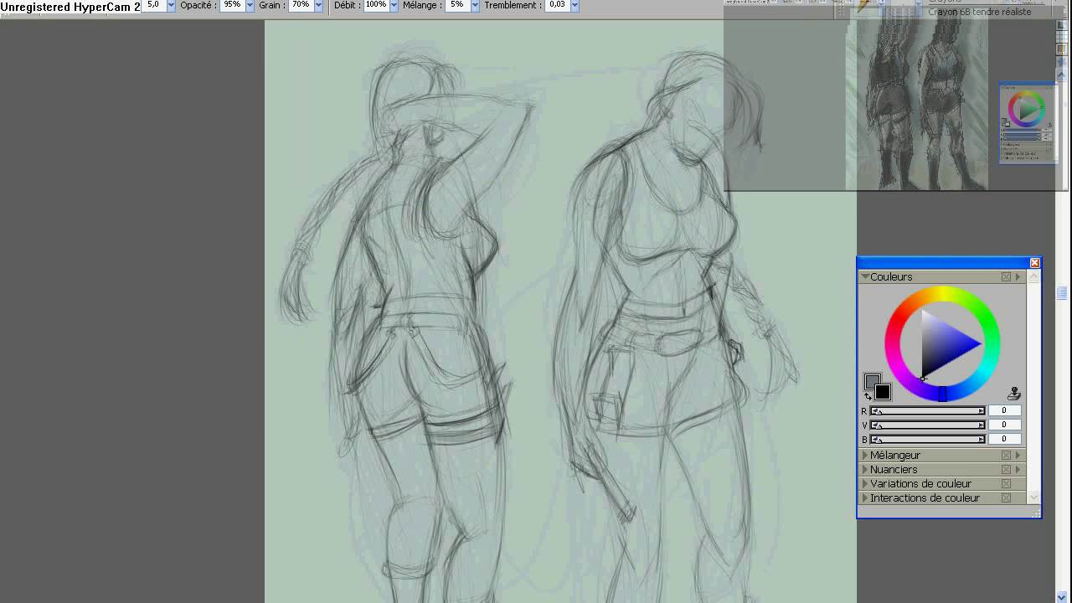
left_click_drag(394, 213, 376, 276)
left_click_drag(362, 228, 354, 285)
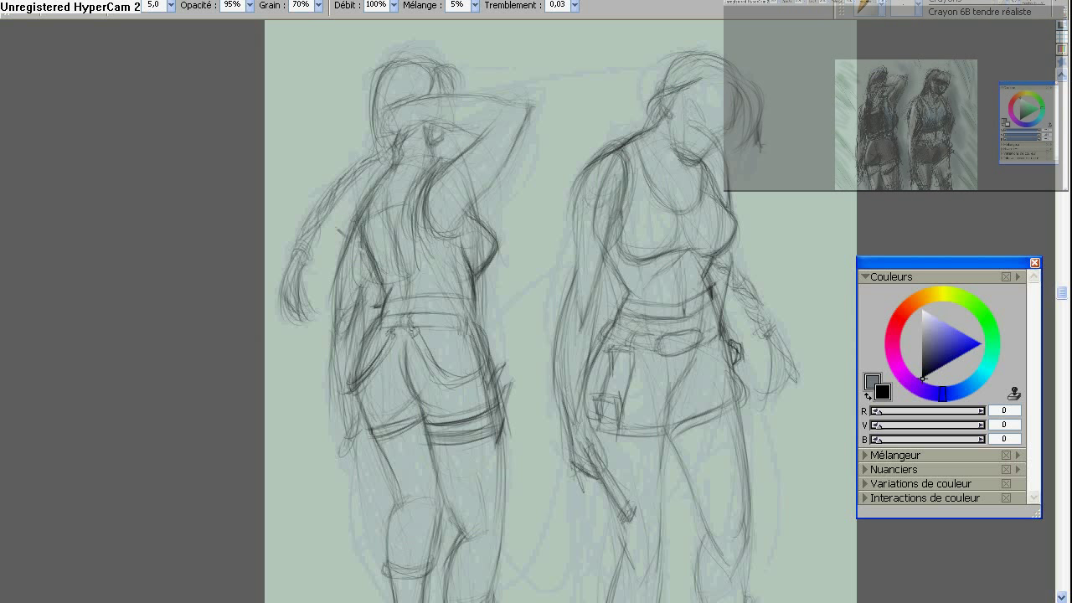
Draw a small backpack with rounded corners and pocket details on the back-view figure's upper back.
left_click_drag(360, 201, 352, 285)
left_click_drag(419, 205, 415, 293)
left_click_drag(423, 251, 369, 297)
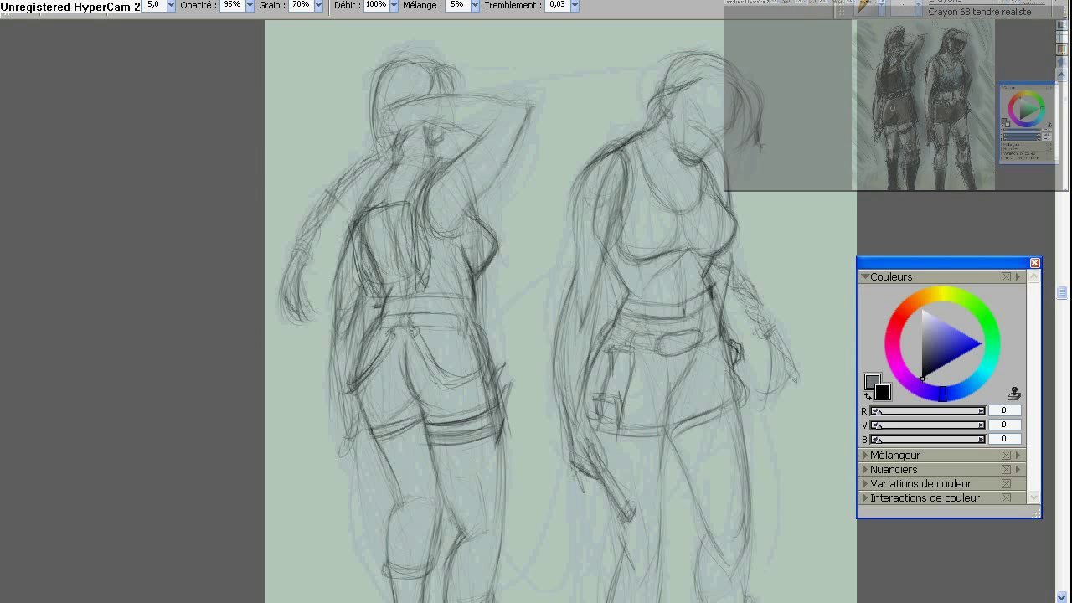
mouse_move(405, 201)
left_mouse_down()
mouse_move(404, 259)
mouse_move(410, 235)
mouse_move(394, 268)
left_mouse_up()
mouse_move(366, 231)
left_mouse_down()
mouse_move(358, 282)
mouse_move(377, 266)
left_mouse_up()
left_click_drag(400, 223, 387, 255)
left_click_drag(385, 265, 407, 273)
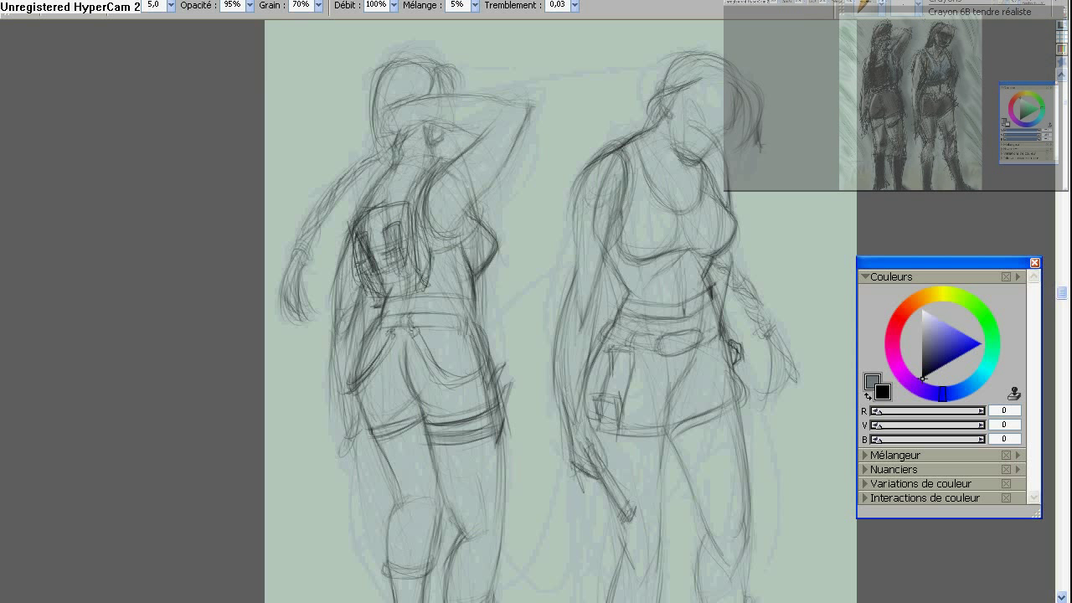
Add the backpack's shoulder strap, top buckles and lower edge, and reinforce the front-facing figure's shoulder line.
left_click_drag(469, 209, 423, 245)
left_click_drag(456, 239, 426, 268)
mouse_move(338, 199)
left_mouse_down()
mouse_move(355, 214)
mouse_move(387, 198)
mouse_move(375, 176)
left_mouse_up()
left_click_drag(362, 293, 423, 284)
left_click_drag(381, 191, 399, 186)
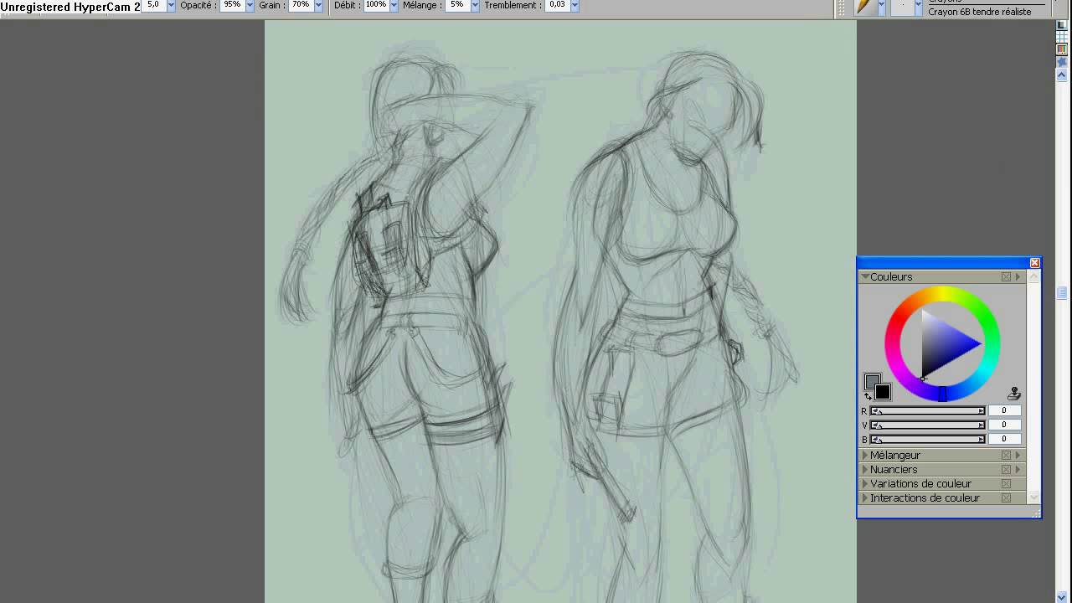
left_click_drag(572, 160, 597, 167)
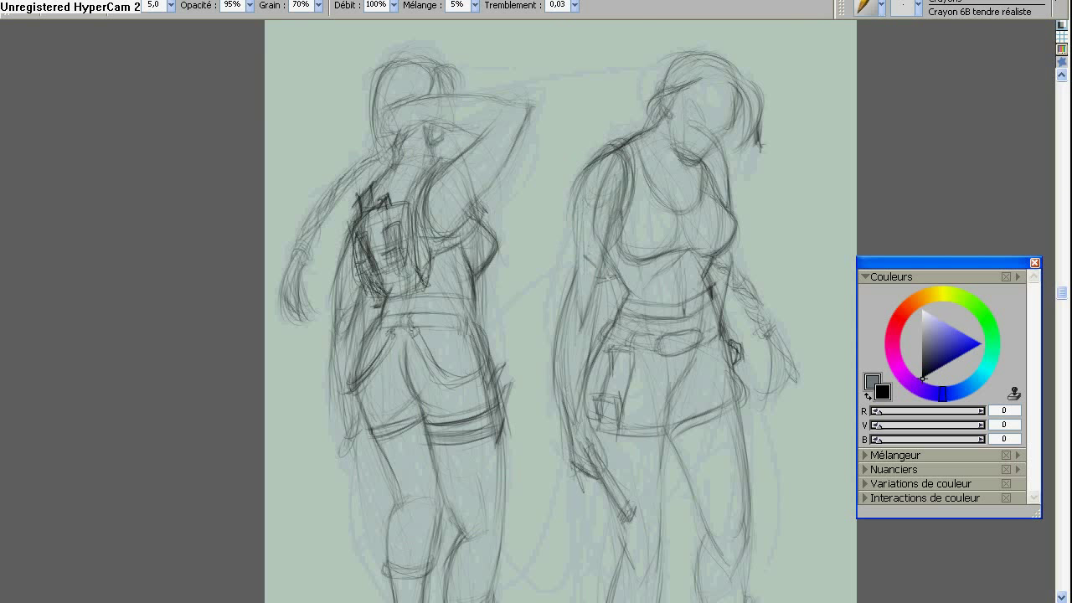
mouse_move(381, 211)
left_mouse_down()
mouse_move(407, 246)
mouse_move(393, 275)
mouse_move(423, 266)
left_mouse_up()
Draw the holster bands around the front-facing figure's thighs and the wrist and hand lines on both figures' lowered arms.
scroll(328, 316, "down", 5)
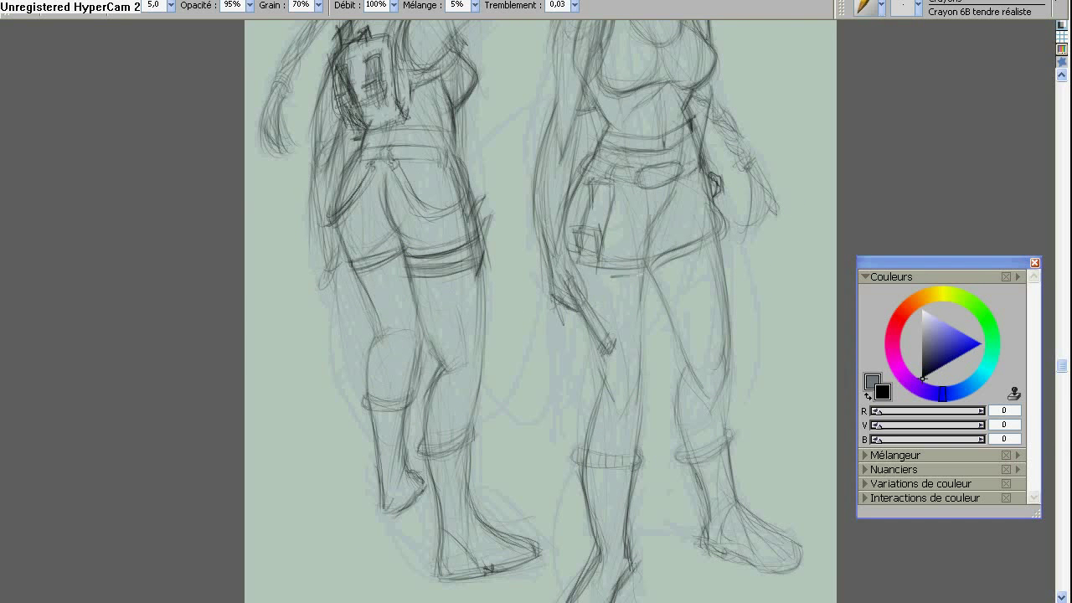
mouse_move(638, 220)
left_mouse_down()
mouse_move(705, 237)
mouse_move(721, 216)
left_mouse_up()
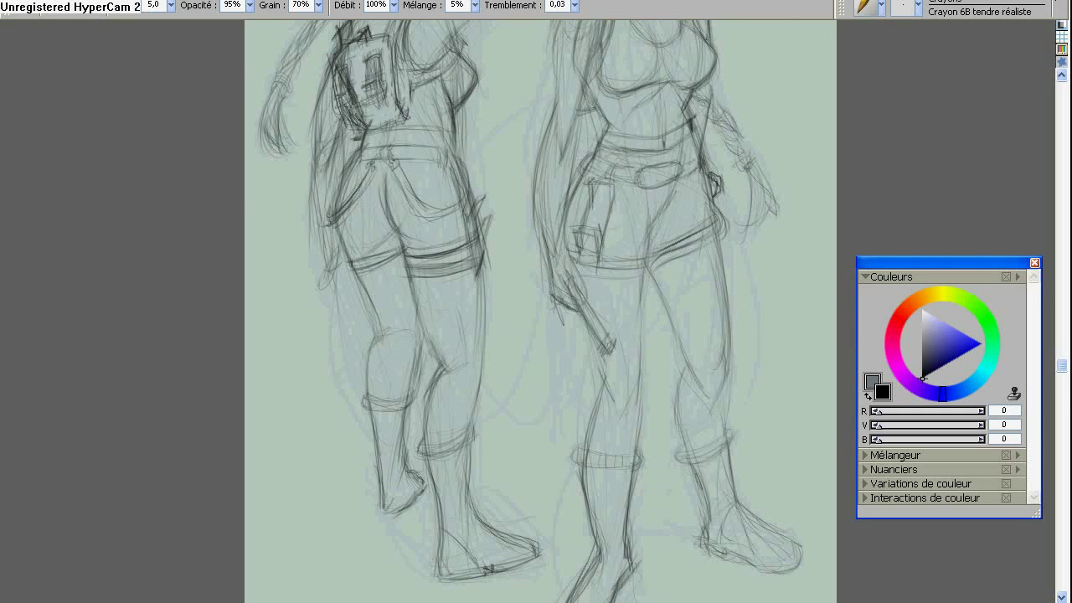
left_click_drag(581, 289, 651, 280)
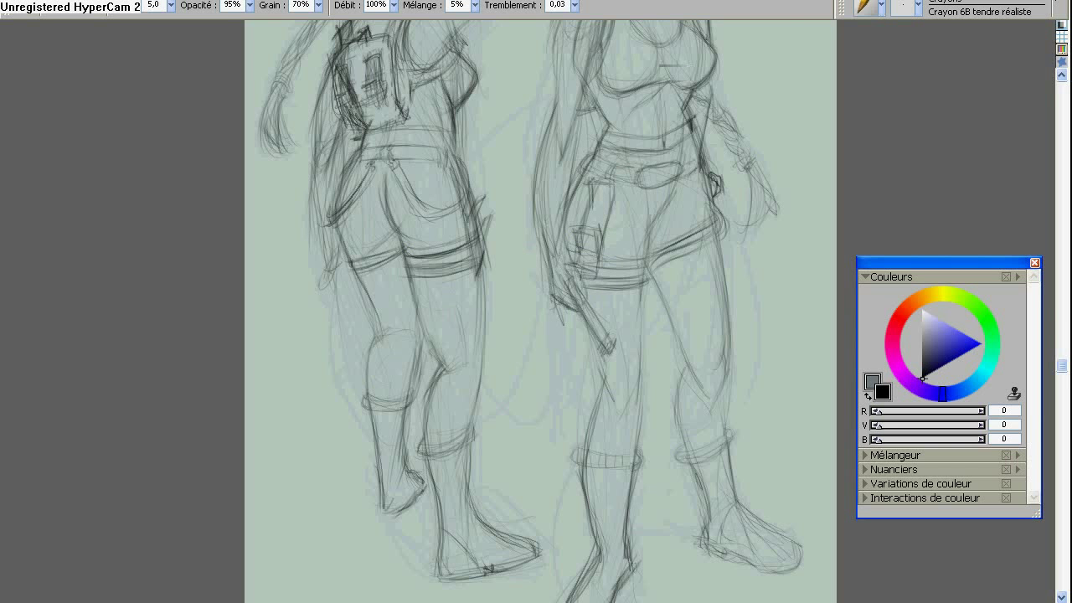
left_click_drag(546, 360, 587, 431)
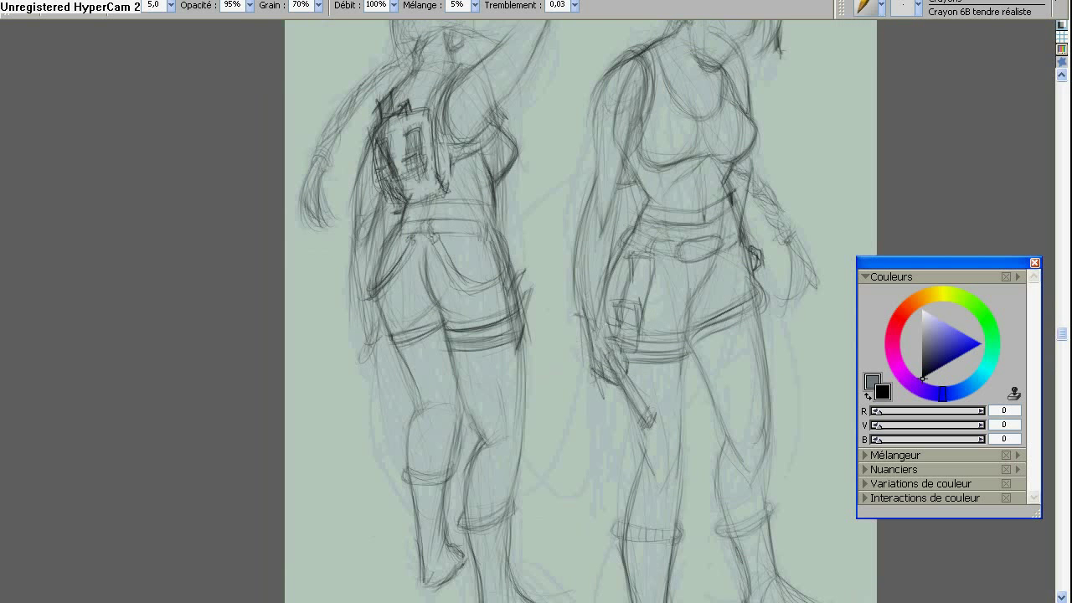
left_click_drag(576, 319, 587, 345)
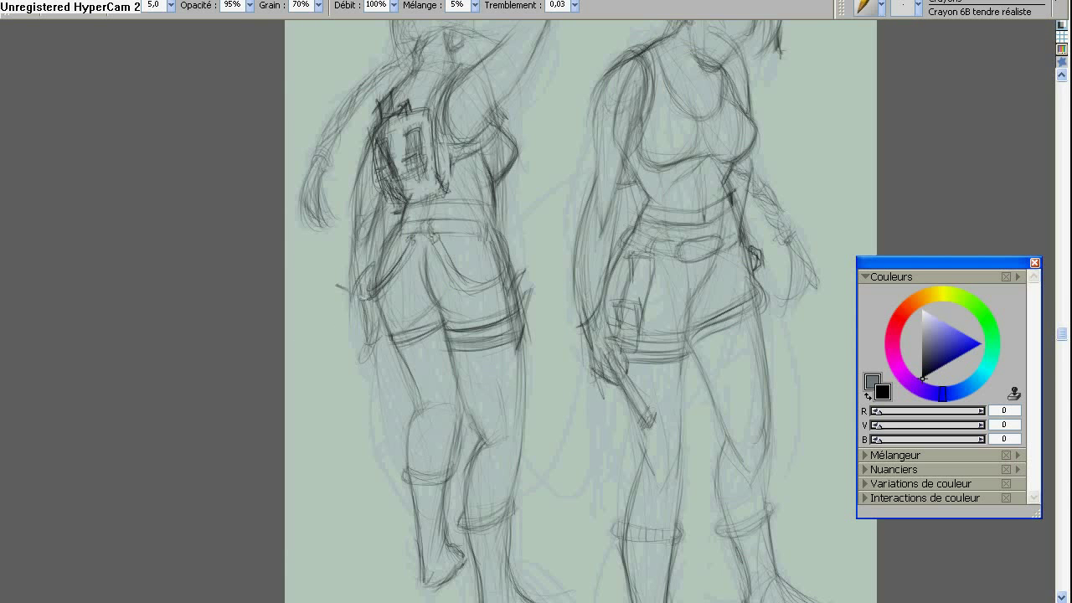
left_click_drag(344, 289, 343, 329)
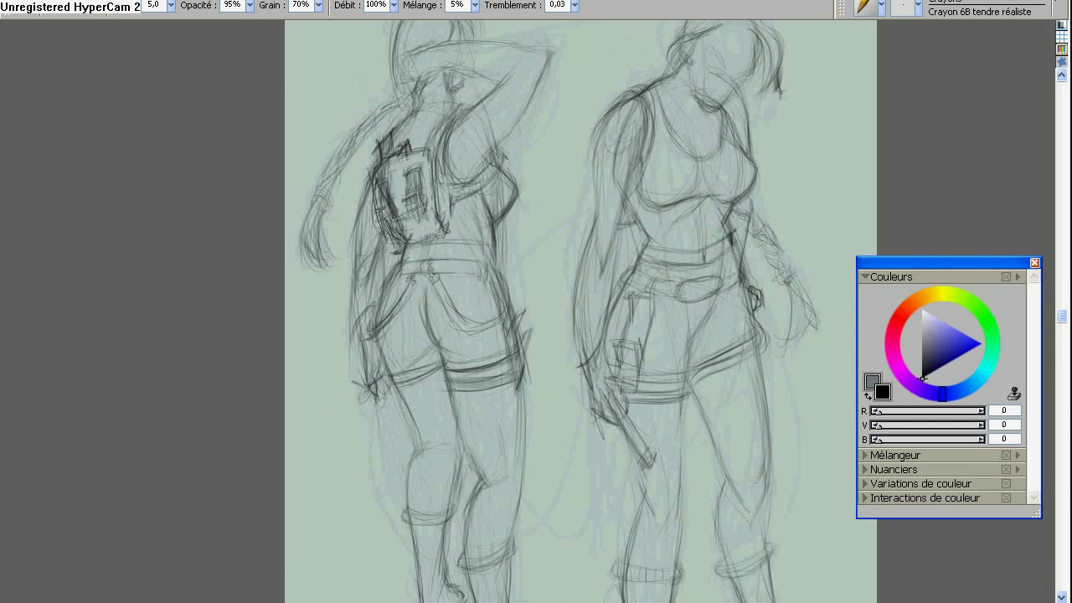
Draw the front-facing figure's face with eyes, eyebrows, nose and mouth.
mouse_move(586, 335)
left_mouse_down()
mouse_move(578, 418)
mouse_move(511, 360)
mouse_move(362, 434)
left_mouse_up()
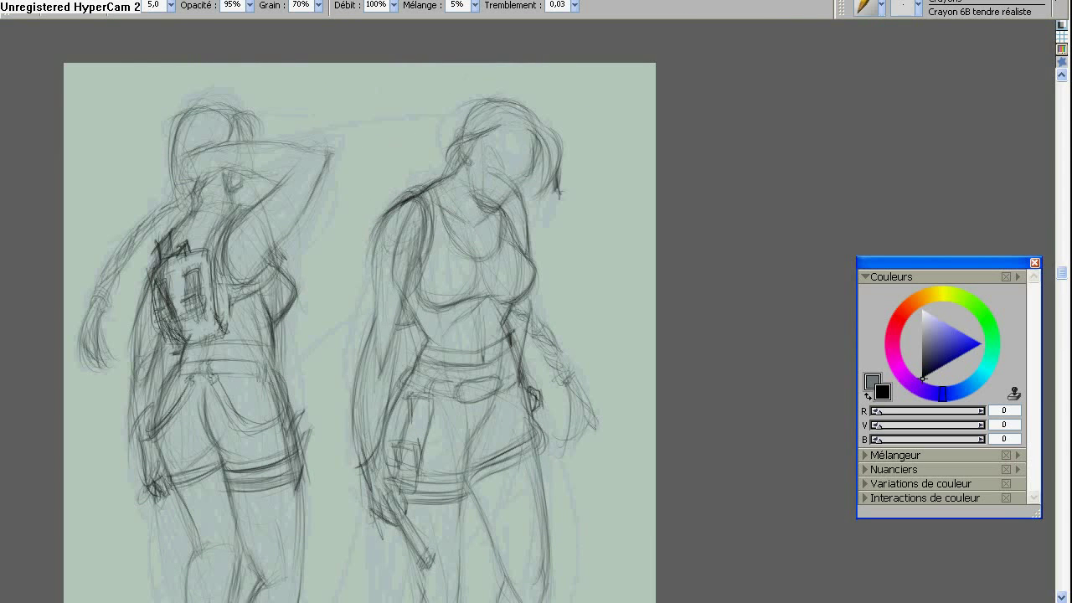
key("m")
left_click(125, 5)
left_click(87, 45)
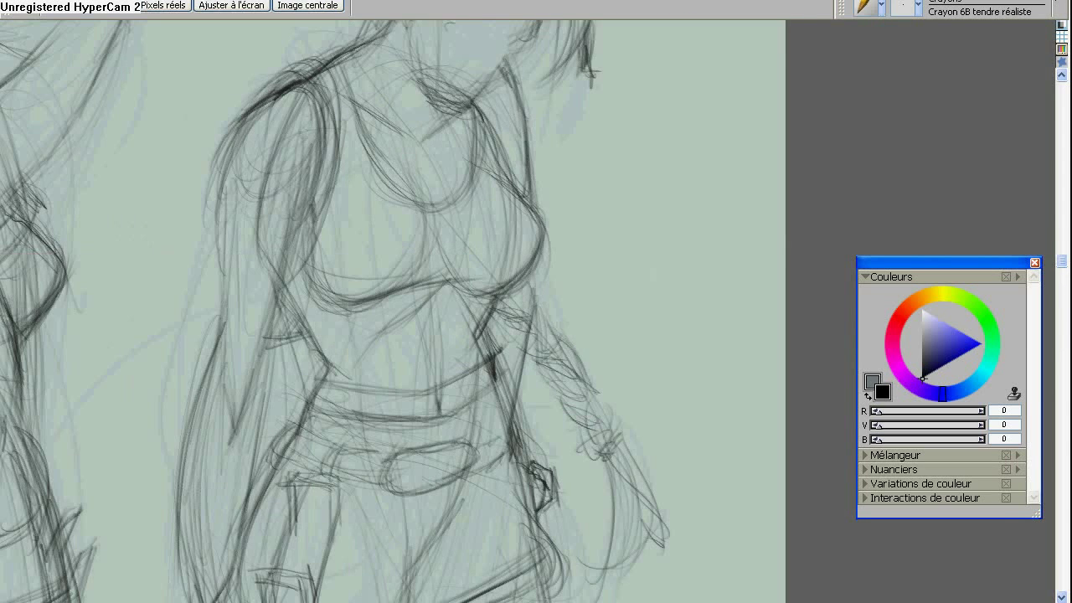
key("b")
key("ctrl+minus")
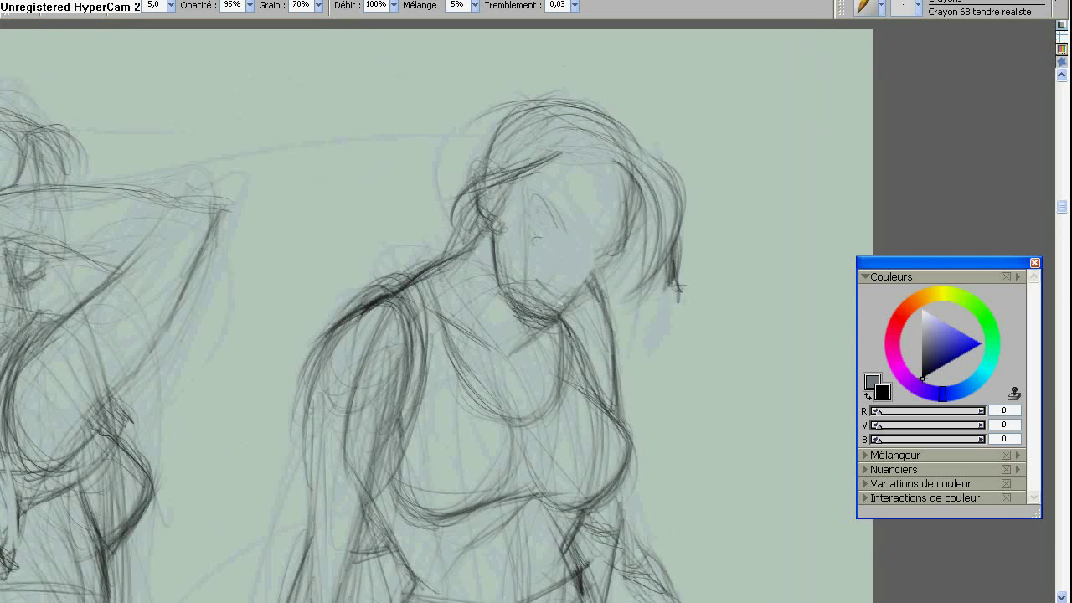
left_click_drag(554, 317, 628, 184)
left_click_drag(612, 225, 574, 273)
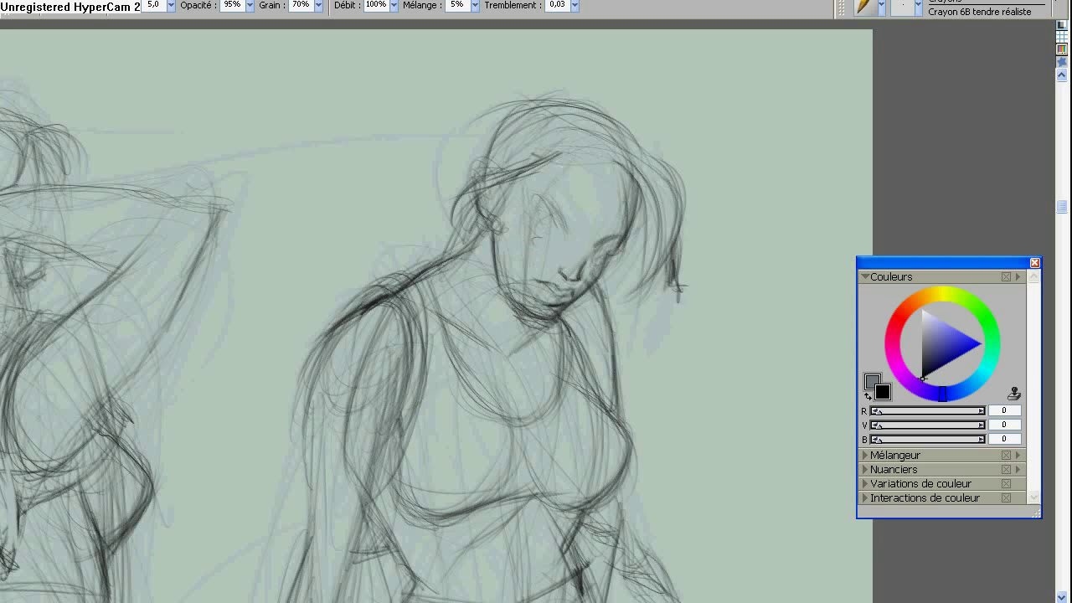
left_click_drag(528, 201, 562, 234)
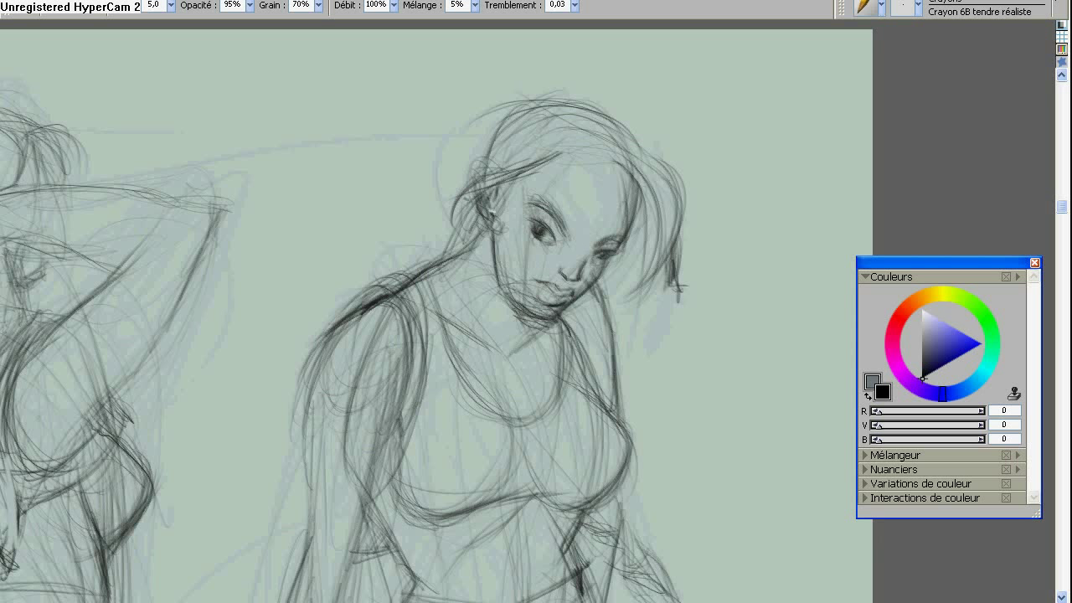
Darken the front-facing figure's jawline, hair contour, side strands and neck-to-shoulder line.
mouse_move(484, 239)
left_mouse_down()
mouse_move(507, 293)
mouse_move(544, 323)
left_mouse_up()
left_click_drag(440, 233, 484, 258)
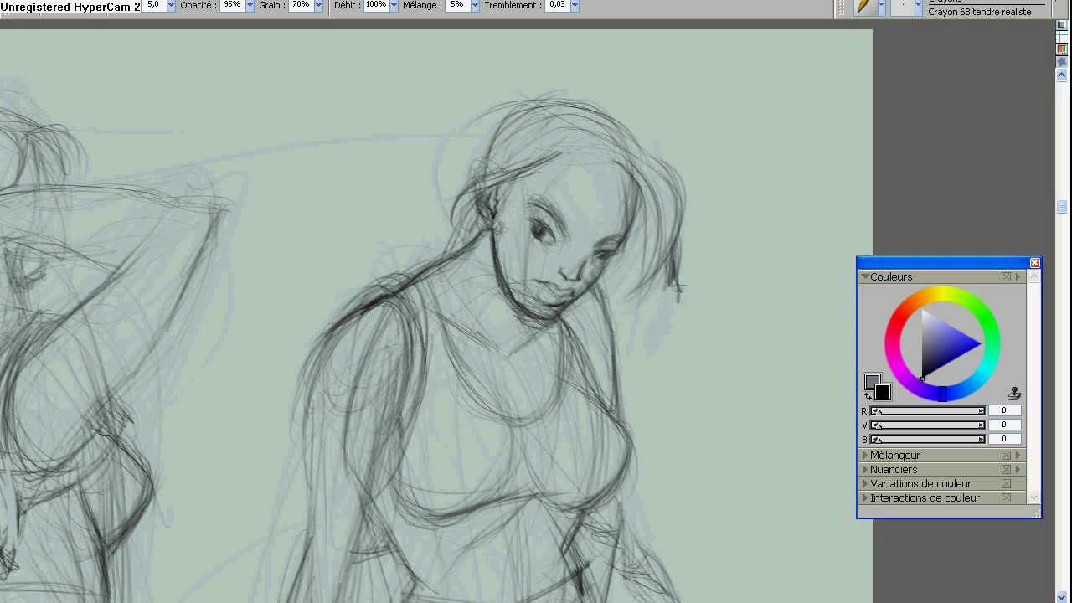
mouse_move(494, 109)
left_mouse_down()
mouse_move(460, 147)
mouse_move(439, 230)
mouse_move(640, 151)
left_mouse_up()
mouse_move(591, 216)
left_mouse_down()
mouse_move(616, 228)
mouse_move(615, 266)
left_mouse_up()
left_click_drag(641, 201, 604, 274)
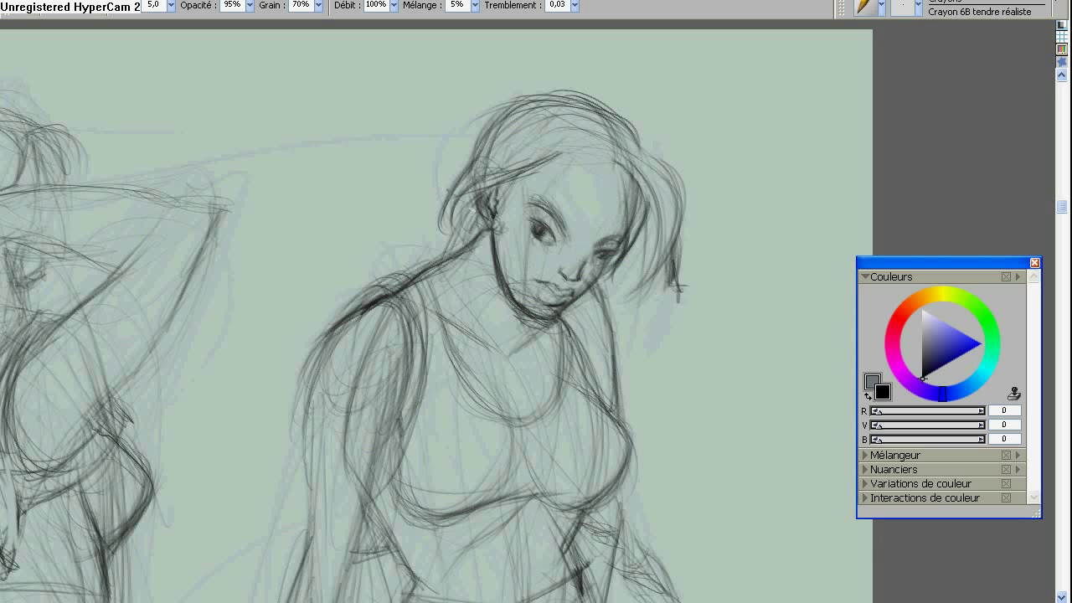
left_click_drag(474, 200, 436, 258)
left_click_drag(503, 105, 484, 107)
left_click_drag(562, 257, 582, 272)
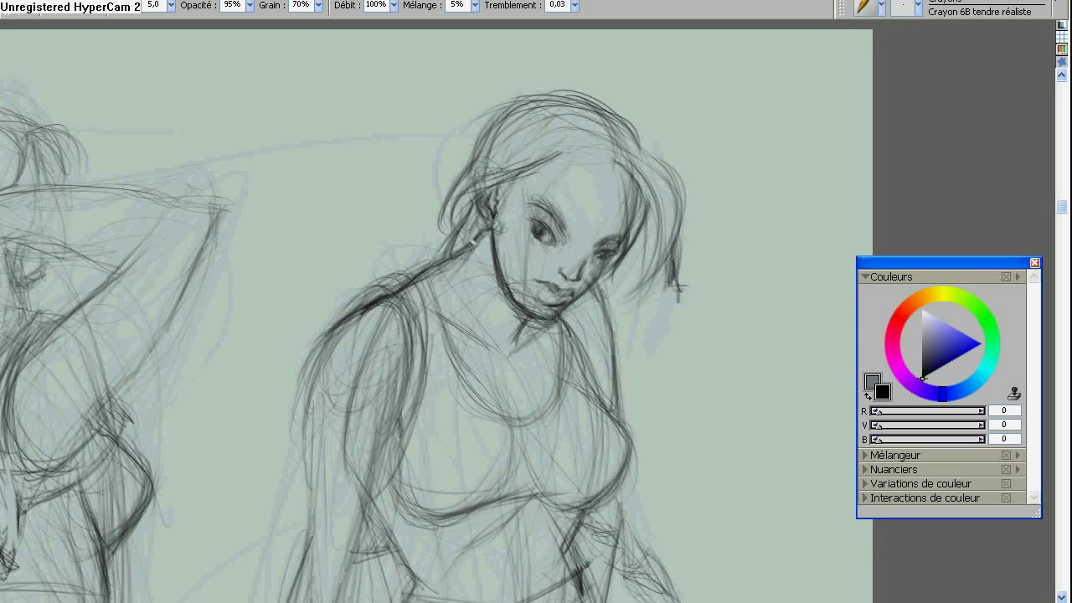
mouse_move(483, 236)
left_mouse_down()
mouse_move(419, 279)
mouse_move(424, 293)
left_mouse_up()
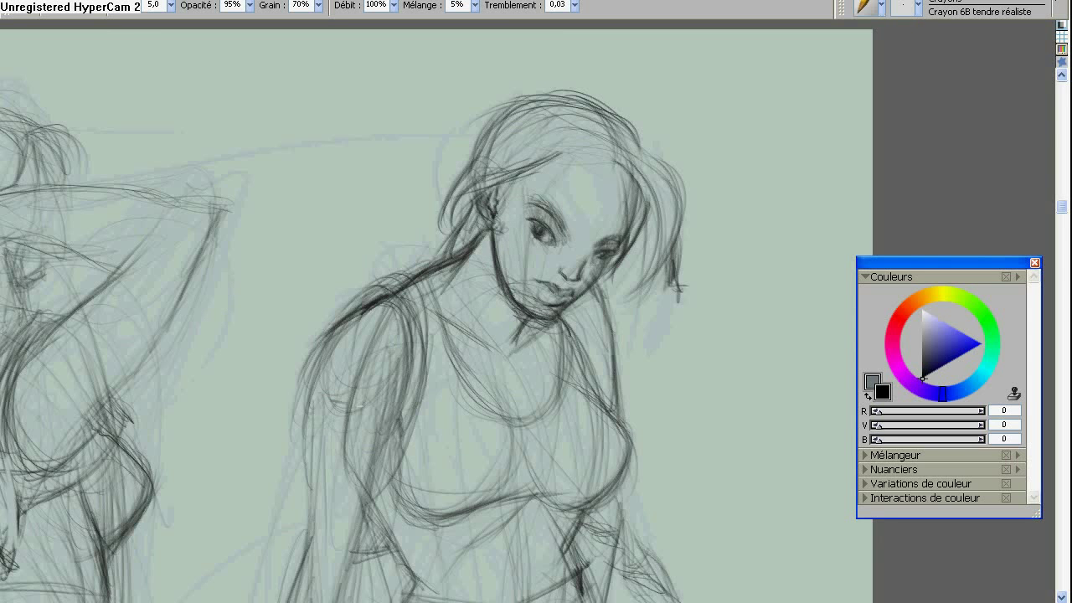
Darken the back-view figure's head outline, hair contour and small jaw detail beneath the raised arm.
key("ctrl+minus")
left_click_drag(304, 343, 435, 485)
left_click(125, 5)
left_click(84, 67)
left_click_drag(536, 335, 469, 302)
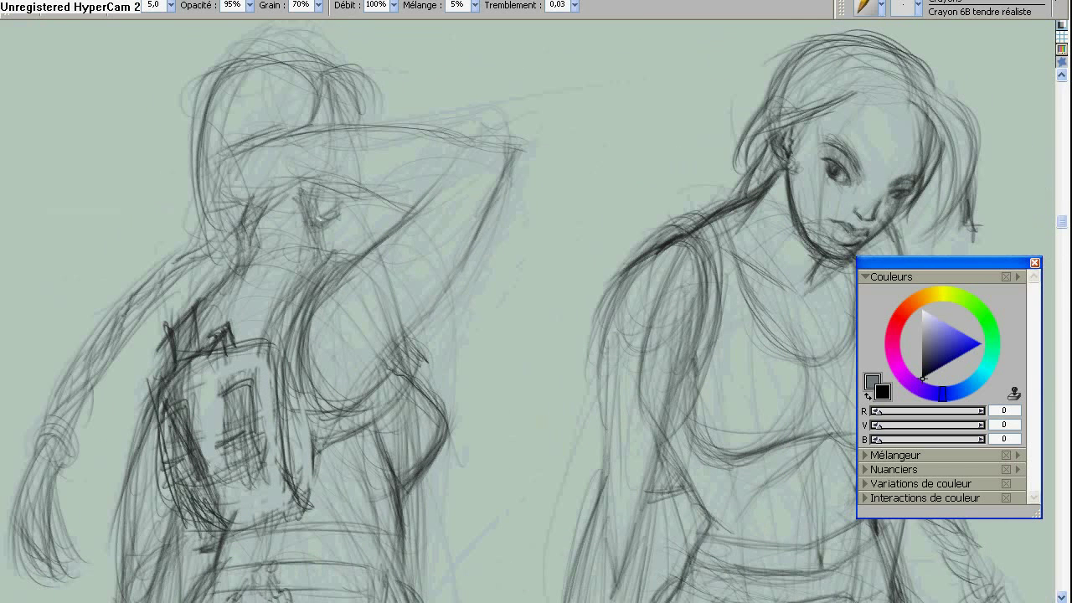
left_click_drag(316, 221, 340, 215)
left_click_drag(337, 196, 341, 218)
mouse_move(338, 118)
left_mouse_down()
mouse_move(326, 77)
mouse_move(285, 128)
left_mouse_up()
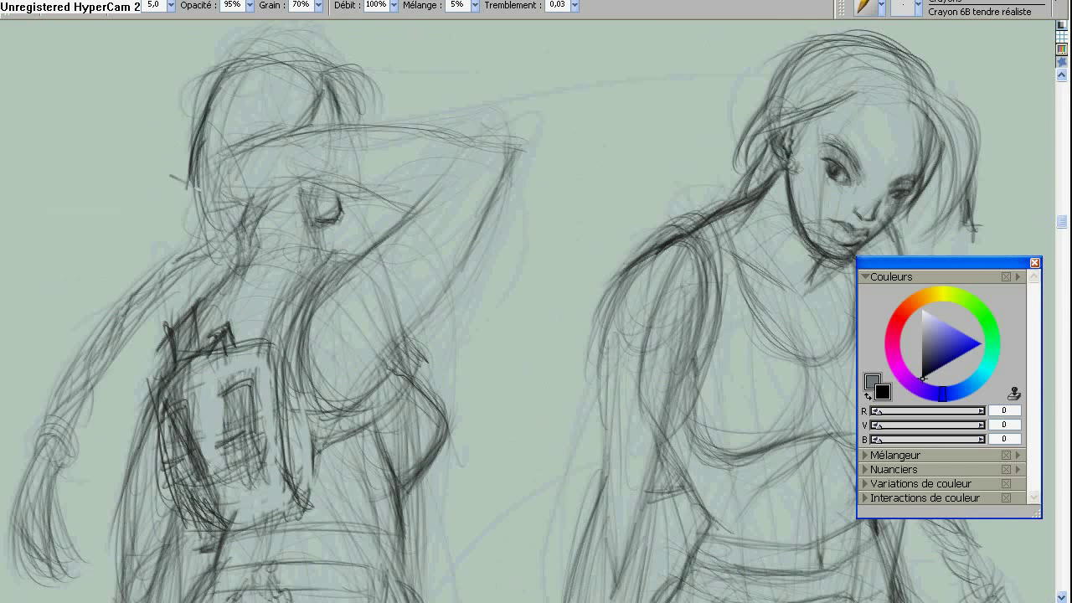
left_click_drag(224, 74, 189, 189)
left_click_drag(196, 149, 335, 87)
left_click_drag(219, 50, 277, 67)
mouse_move(312, 84)
left_mouse_down()
mouse_move(323, 121)
mouse_move(362, 114)
left_mouse_up()
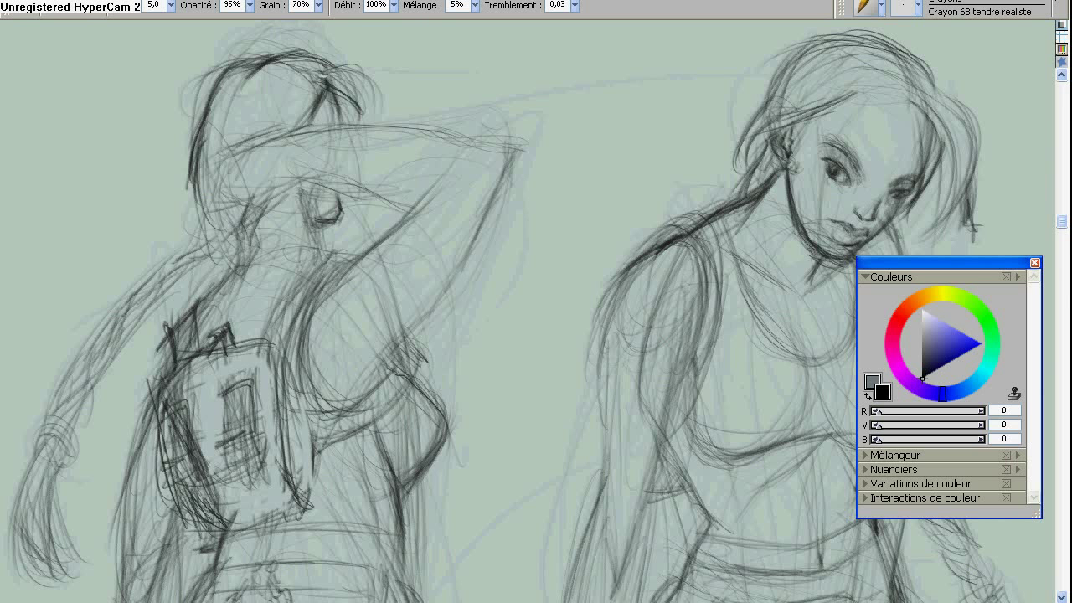
Rework the hair strand on the side of the back-view figure's head, undoing and erasing stray strokes.
left_click_drag(319, 64, 382, 114)
key("ctrl+z")
key("ctrl+z")
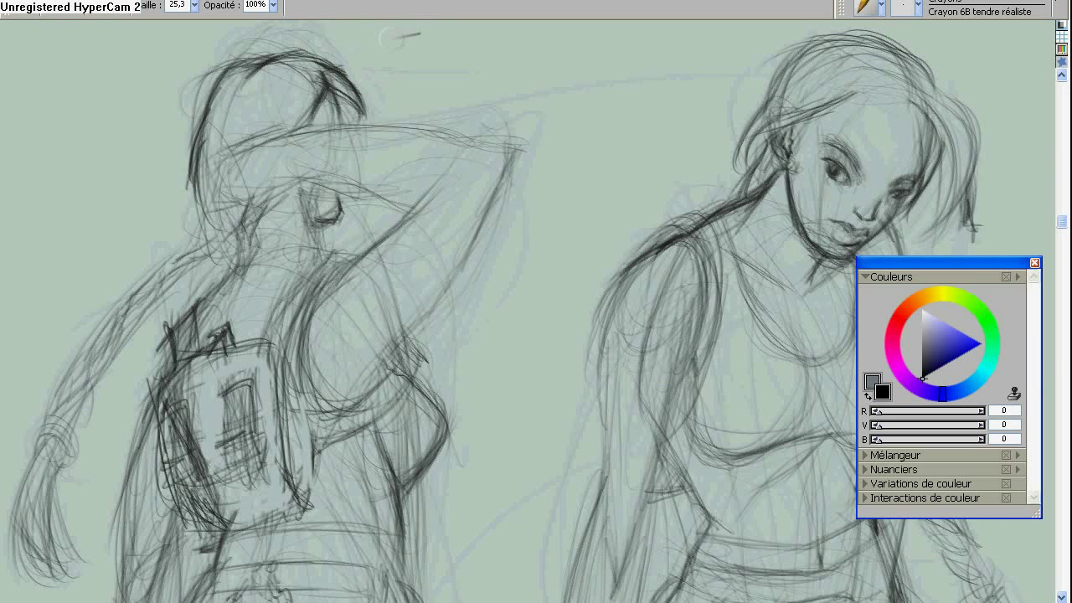
mouse_move(342, 77)
left_mouse_down()
mouse_move(365, 117)
mouse_move(345, 121)
left_mouse_up()
left_click_drag(312, 219, 338, 206)
left_click_drag(367, 55, 399, 55)
key("ctrl+z")
Strengthen the back-view figure's neck lines, nape hair, start of the braid and shoulder crease.
mouse_move(322, 201)
left_mouse_down()
mouse_move(303, 243)
mouse_move(239, 279)
left_mouse_up()
left_click_drag(252, 221, 226, 244)
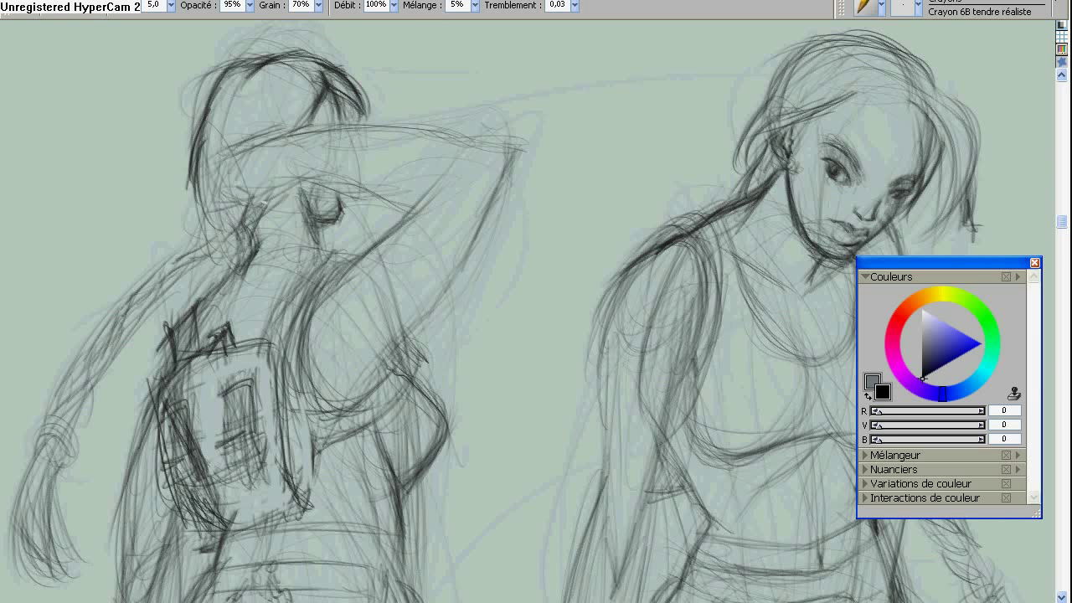
mouse_move(251, 184)
left_mouse_down()
mouse_move(277, 223)
mouse_move(262, 227)
left_mouse_up()
left_click_drag(215, 194, 195, 226)
left_click_drag(252, 101, 226, 163)
left_click_drag(210, 207, 188, 251)
left_click_drag(238, 219, 186, 263)
mouse_move(313, 199)
left_mouse_down()
mouse_move(298, 250)
mouse_move(333, 217)
left_mouse_up()
mouse_move(307, 236)
left_mouse_down()
mouse_move(377, 271)
mouse_move(360, 295)
left_mouse_up()
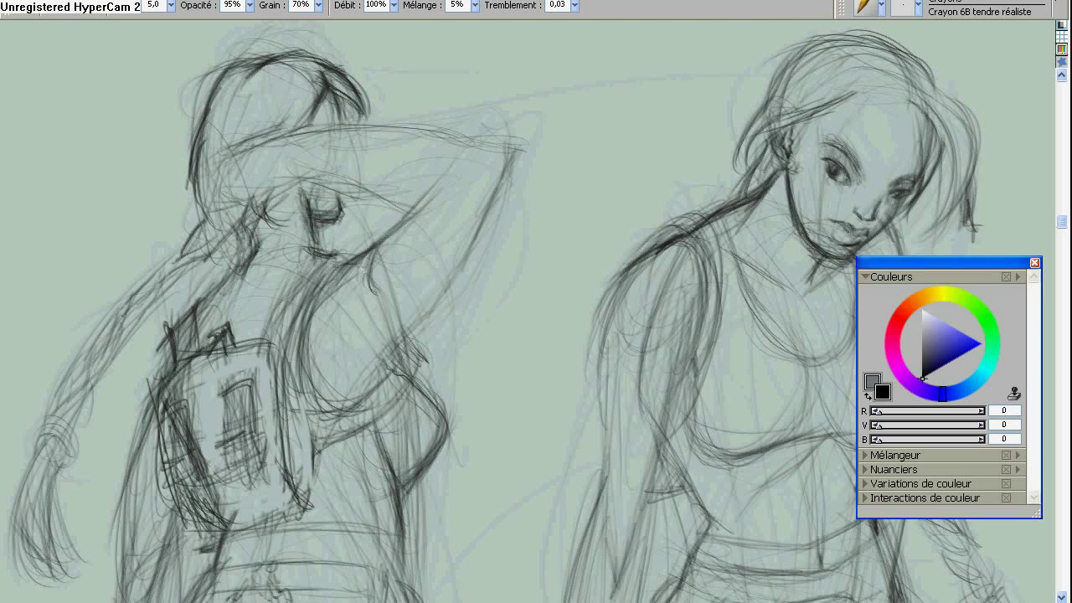
Darken the inner and outer contours of the back-view figure's raised upper arm.
left_click_drag(385, 256, 352, 295)
left_click_drag(407, 220, 342, 259)
left_click_drag(450, 162, 390, 234)
left_click_drag(504, 172, 398, 344)
left_click_drag(460, 162, 376, 202)
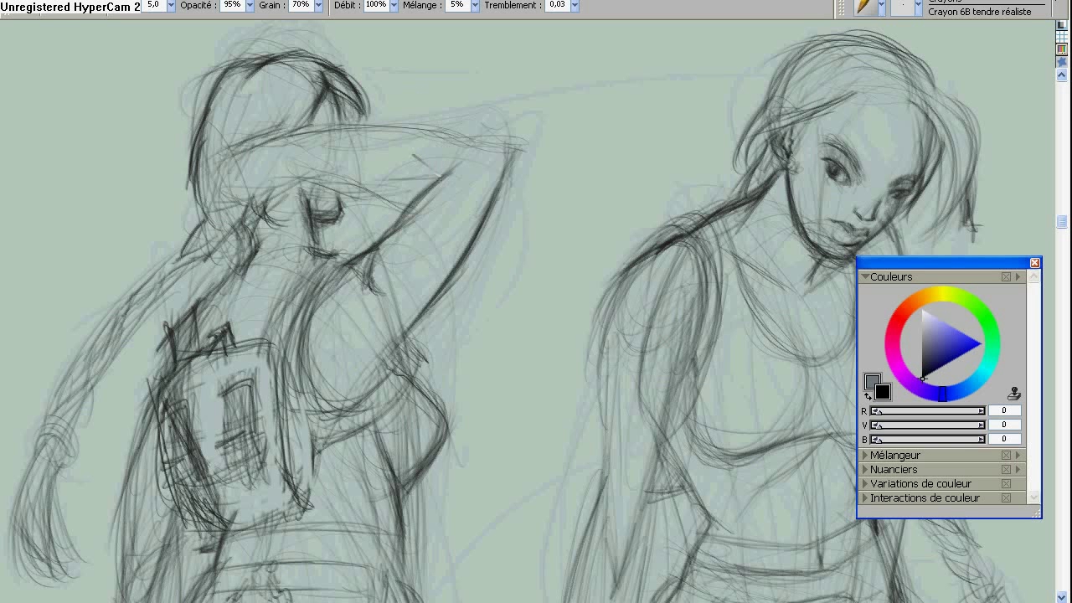
left_click_drag(427, 168, 338, 206)
Outline the elbow, forearm and hand shape of the back-view figure's raised arm.
left_click_drag(512, 114, 497, 179)
left_click_drag(520, 144, 343, 117)
mouse_move(433, 132)
left_mouse_down()
mouse_move(283, 126)
mouse_move(228, 162)
left_mouse_up()
left_click_drag(266, 166, 328, 194)
left_click_drag(300, 133, 214, 154)
left_click_drag(233, 166, 204, 223)
left_click_drag(286, 126, 201, 164)
left_click_drag(210, 167, 206, 226)
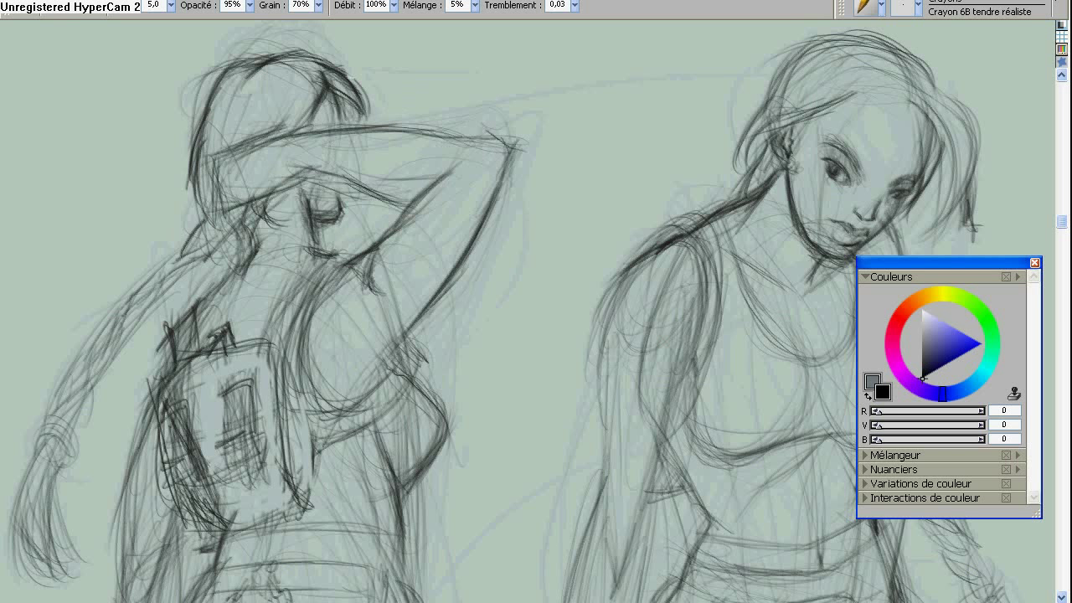
Draw the fingers of the back-view figure's raised hand and darken the hair and neck beneath it.
mouse_move(344, 180)
left_mouse_down()
mouse_move(328, 216)
mouse_move(346, 220)
left_mouse_up()
left_click_drag(302, 169, 276, 228)
mouse_move(265, 191)
left_mouse_down()
mouse_move(285, 235)
mouse_move(251, 239)
mouse_move(226, 214)
left_mouse_up()
mouse_move(286, 137)
left_mouse_down()
mouse_move(202, 172)
mouse_move(206, 192)
left_mouse_up()
left_click_drag(271, 191, 220, 229)
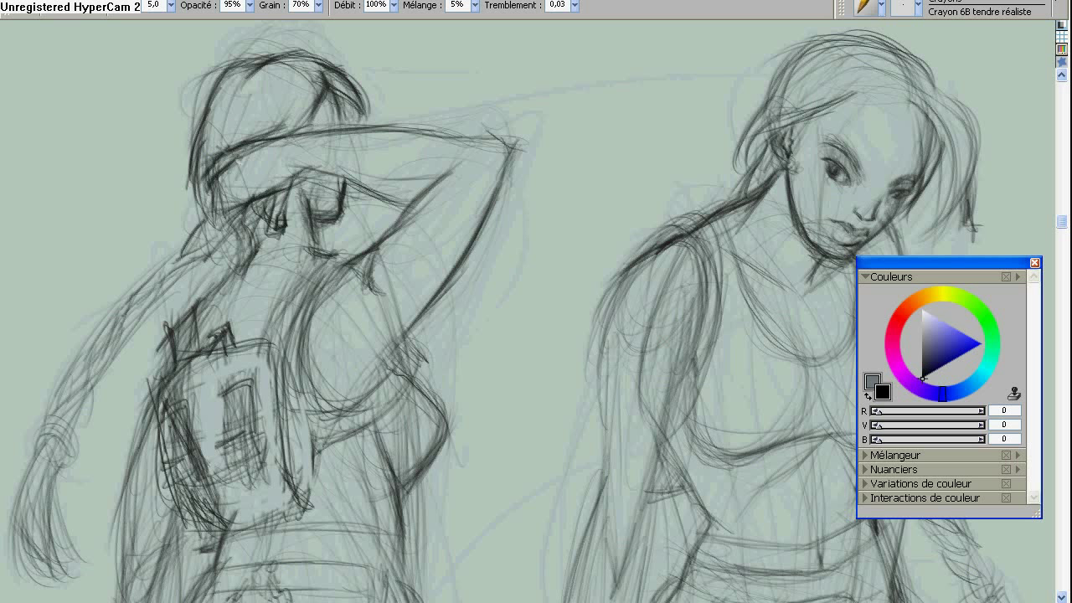
mouse_move(267, 177)
left_mouse_down()
mouse_move(222, 219)
mouse_move(211, 204)
left_mouse_up()
left_click_drag(251, 156, 205, 197)
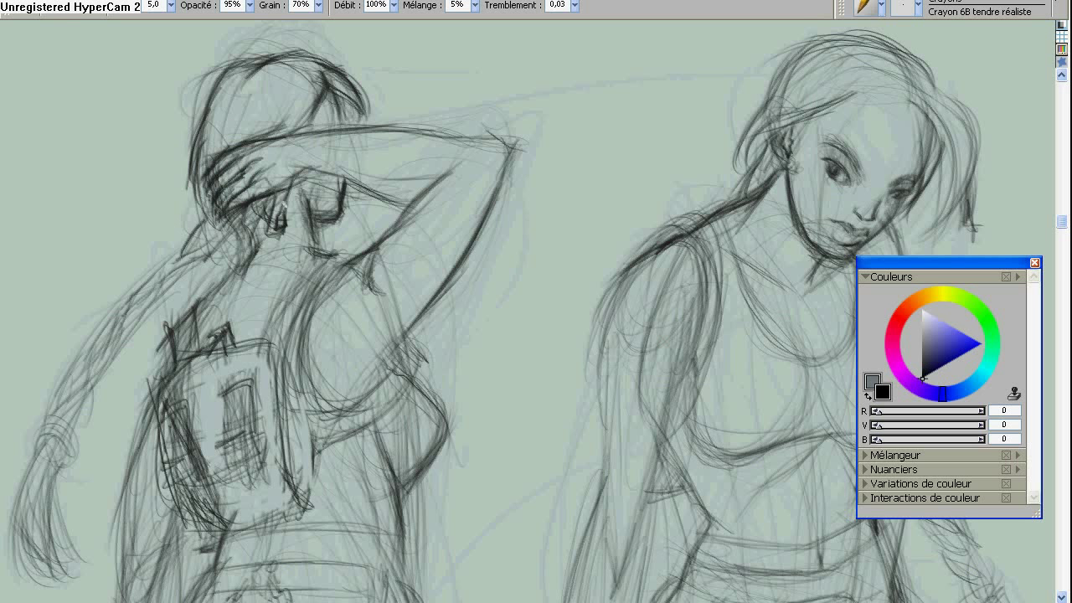
left_click_drag(318, 150, 281, 205)
Reinforce the upper and lower forearm edges and the elbow bend of the back-view figure's raised arm.
mouse_move(310, 130)
left_mouse_down()
mouse_move(231, 147)
mouse_move(502, 141)
left_mouse_up()
mouse_move(505, 143)
left_mouse_down()
mouse_move(425, 196)
mouse_move(463, 172)
left_mouse_up()
left_click_drag(323, 171, 420, 196)
left_click_drag(360, 183, 427, 196)
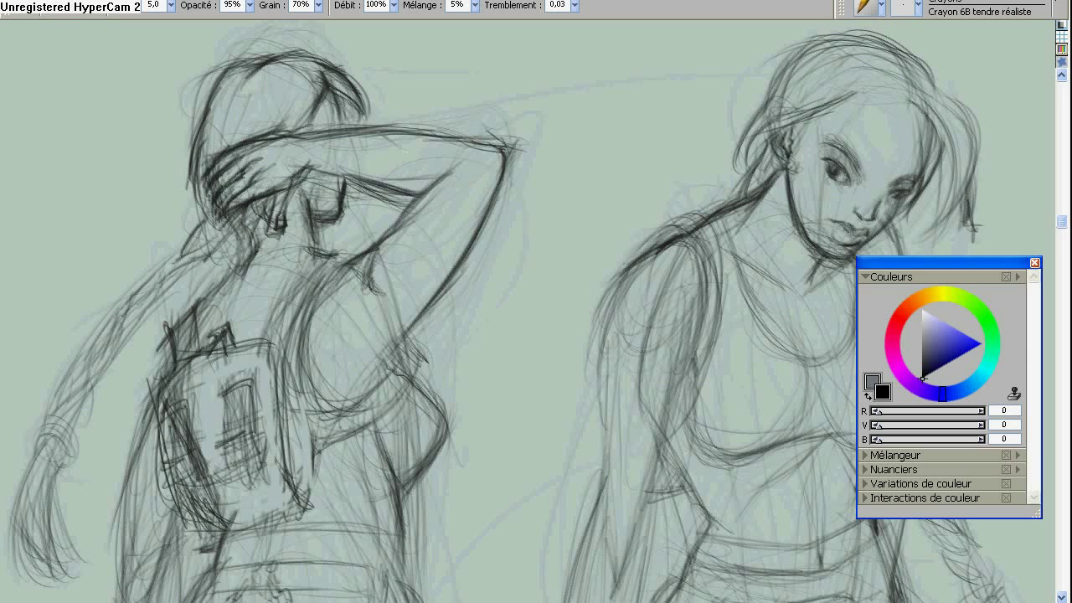
Add fold lines and hatching to the side of the back-view figure's tank top, armhole and backpack strap.
mouse_move(303, 338)
left_mouse_down()
mouse_move(343, 375)
mouse_move(366, 509)
left_mouse_up()
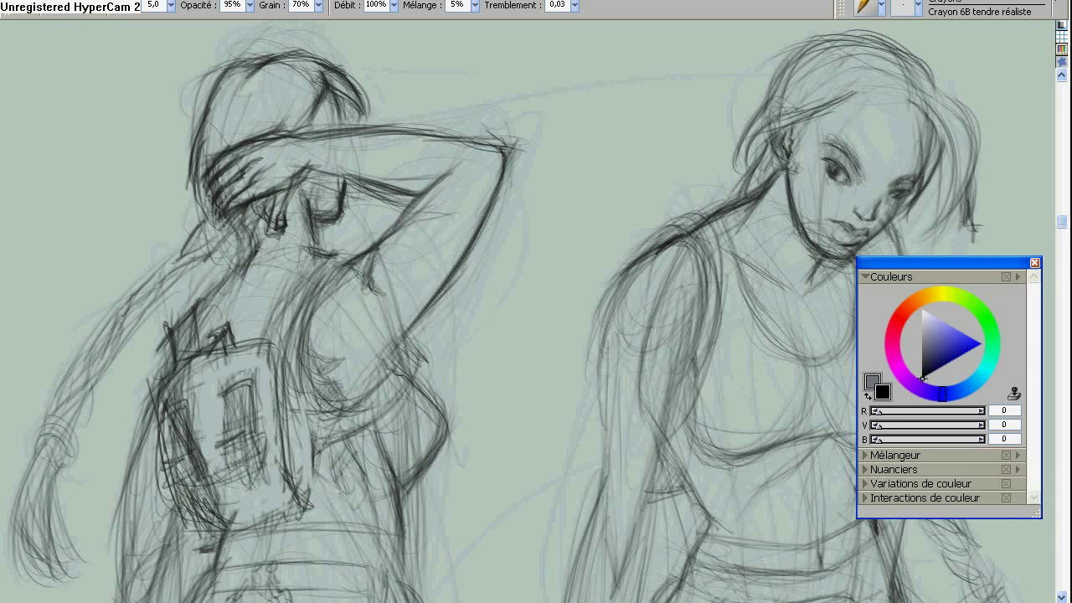
left_click_drag(330, 439, 368, 513)
left_click_drag(335, 419, 360, 268)
left_click_drag(271, 328, 293, 391)
mouse_move(262, 122)
left_mouse_down()
mouse_move(248, 164)
mouse_move(205, 166)
left_mouse_up()
left_click_drag(379, 322, 408, 367)
left_click_drag(335, 251, 335, 427)
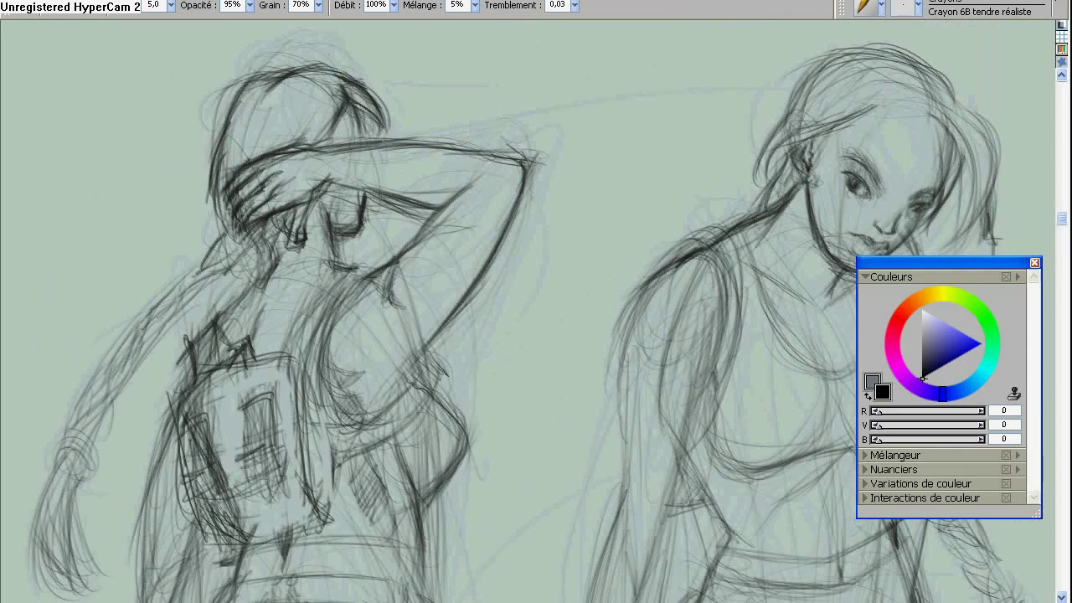
left_click_drag(389, 206, 462, 185)
left_click_drag(114, 400, 141, 407)
Darken the elbow and forearm contours of the back-view figure's lowered arm.
left_click_drag(335, 402, 426, 146)
left_click_drag(251, 326, 235, 364)
left_click_drag(217, 295, 204, 305)
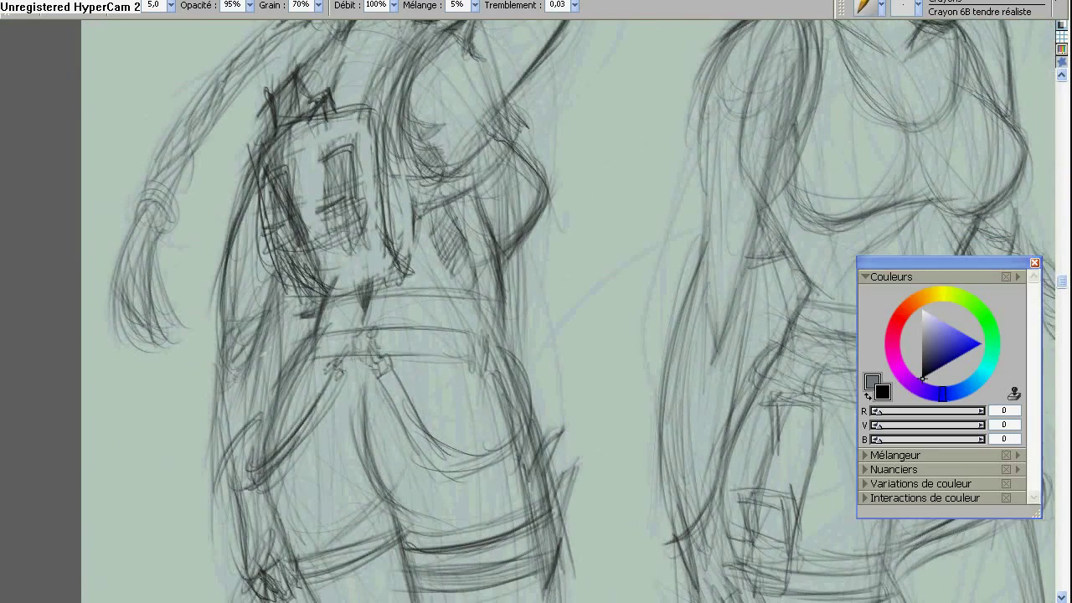
left_click_drag(256, 337, 233, 376)
mouse_move(266, 285)
left_mouse_down()
mouse_move(221, 358)
mouse_move(240, 340)
left_mouse_up()
left_click_drag(283, 276, 224, 378)
left_click_drag(231, 260, 194, 400)
left_click_drag(263, 339, 254, 442)
left_click_drag(212, 458, 196, 469)
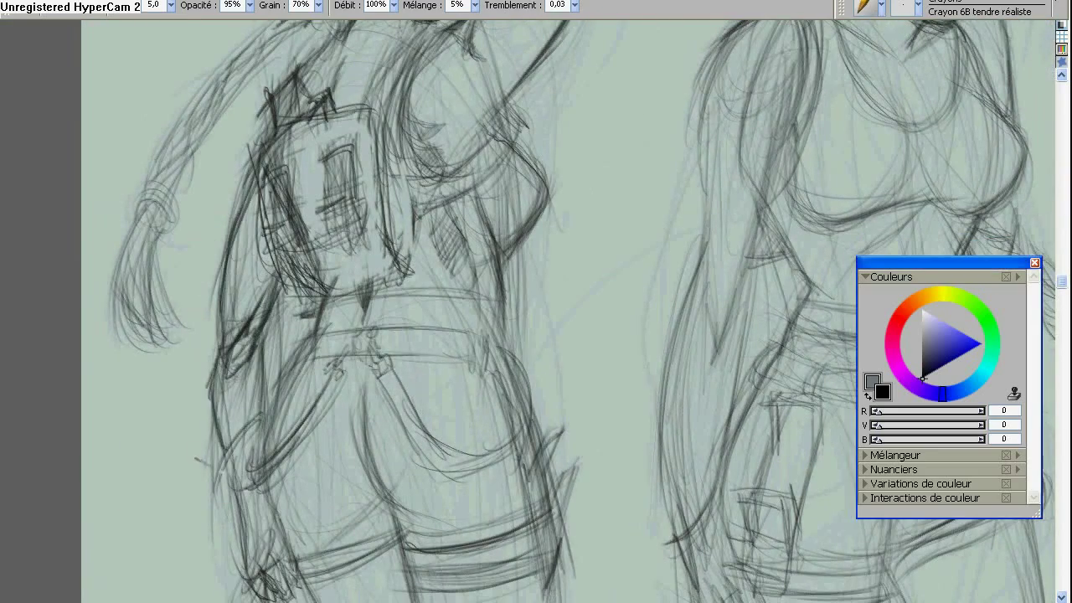
Reinforce the forearm and wrist contours of the back-view figure's lowered arm.
left_click_drag(230, 155, 258, 227)
left_click_drag(285, 173, 276, 243)
left_click_drag(335, 402, 407, 159)
left_click_drag(313, 121, 312, 230)
left_click_drag(352, 357, 308, 389)
left_click_drag(352, 385, 325, 417)
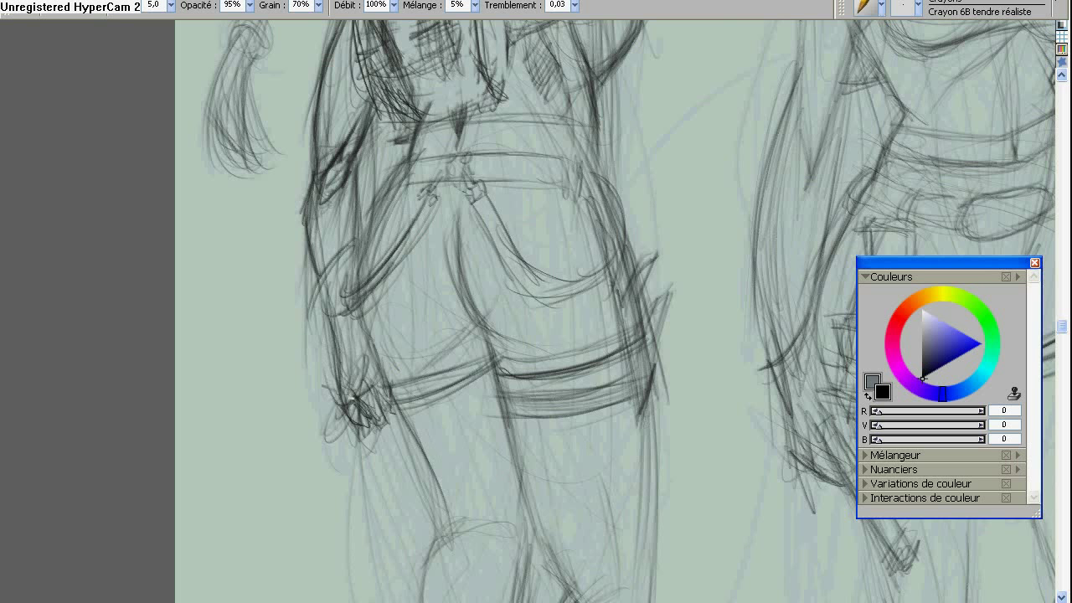
Erase the rough scribbled hand at the end of the back-view figure's lowered arm.
left_click_drag(375, 370, 374, 415)
mouse_move(362, 345)
left_mouse_down()
mouse_move(345, 396)
mouse_move(370, 446)
left_mouse_up()
left_click_drag(357, 372, 338, 432)
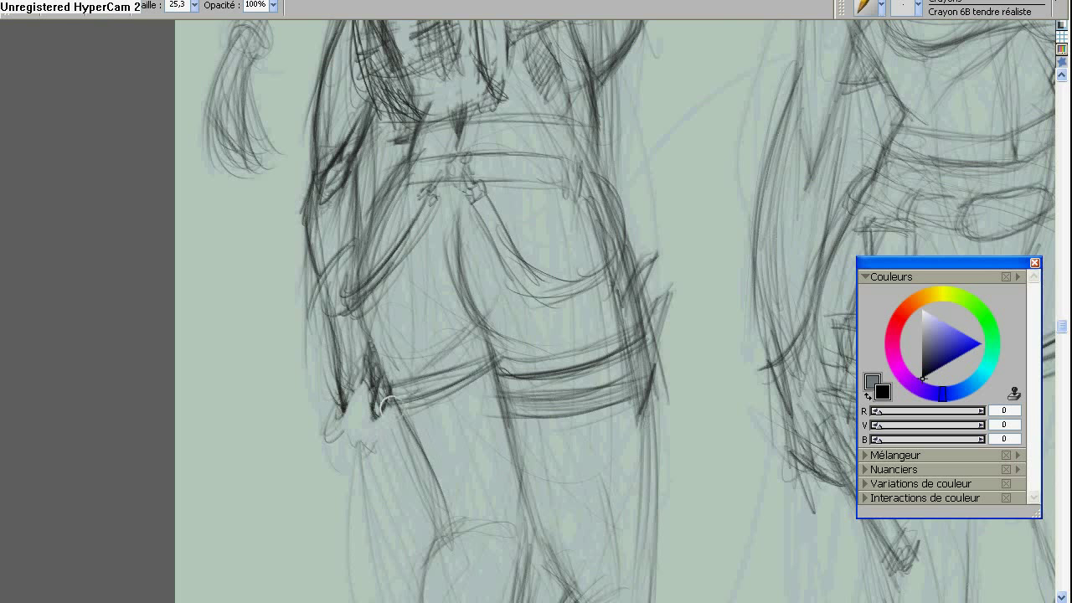
left_click_drag(395, 387, 335, 435)
left_click_drag(352, 343, 335, 435)
Redraw the back-view figure's lowered hand with curled fingers, knuckles and a glove edge at the wrist.
left_click_drag(331, 410, 381, 452)
left_click_drag(394, 401, 339, 444)
mouse_move(364, 373)
left_mouse_down()
mouse_move(326, 429)
mouse_move(345, 413)
left_mouse_up()
left_click_drag(368, 372, 331, 429)
mouse_move(377, 400)
left_mouse_down()
mouse_move(350, 434)
mouse_move(369, 437)
left_mouse_up()
left_click_drag(365, 334, 337, 394)
left_click_drag(502, 335, 524, 478)
mouse_move(536, 335)
left_mouse_down()
mouse_move(444, 280)
mouse_move(323, 542)
left_mouse_up()
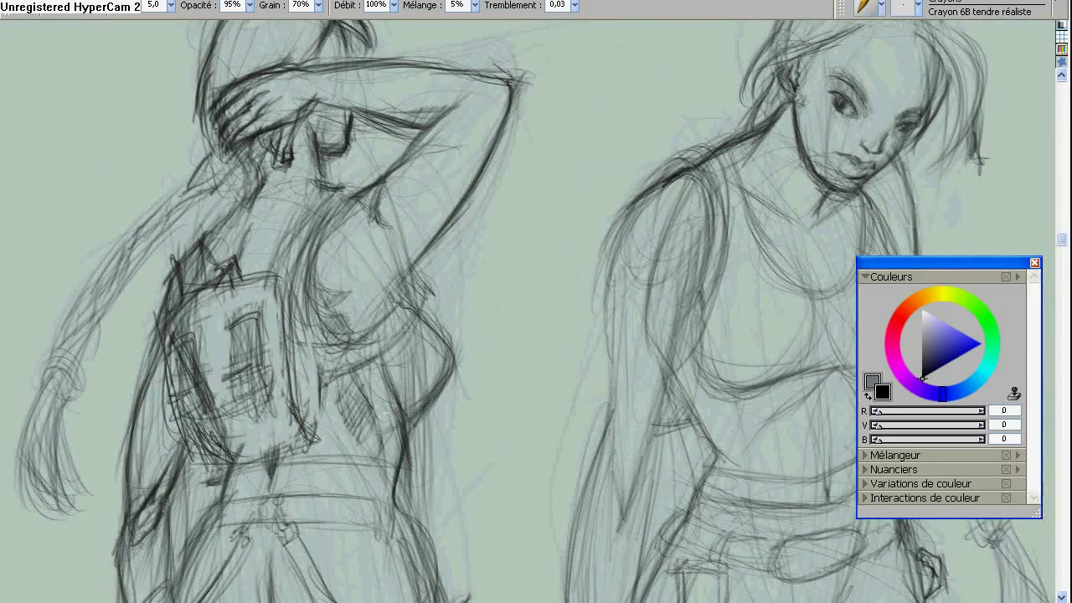
Darken the waist contour and tank top hem of the back-view figure.
left_click_drag(536, 334, 251, 334)
left_click_drag(370, 181, 436, 64)
left_click_drag(394, 327, 381, 402)
mouse_move(394, 92)
left_mouse_down()
mouse_move(361, 285)
mouse_move(444, 214)
mouse_move(411, 334)
mouse_move(436, 149)
left_mouse_up()
left_click_drag(469, 167, 435, 318)
left_click_drag(432, 276, 457, 381)
left_click_drag(502, 281, 478, 414)
left_click_drag(528, 368, 529, 413)
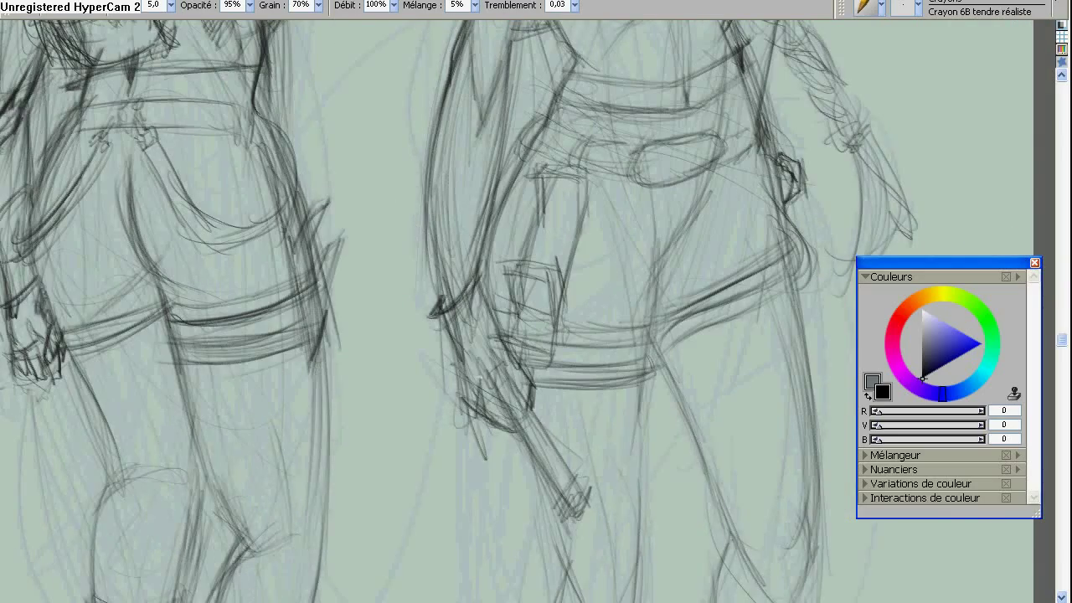
Define the front-view figure's fingers around the pistol grip and firm up the edges of the barrel.
left_click_drag(469, 377, 515, 435)
mouse_move(469, 411)
left_mouse_down()
mouse_move(448, 330)
mouse_move(469, 406)
left_mouse_up()
mouse_move(494, 385)
left_mouse_down()
mouse_move(540, 487)
mouse_move(578, 514)
left_mouse_up()
left_click_drag(489, 365, 590, 512)
left_click_drag(425, 338, 360, 599)
left_click_drag(536, 469, 429, 167)
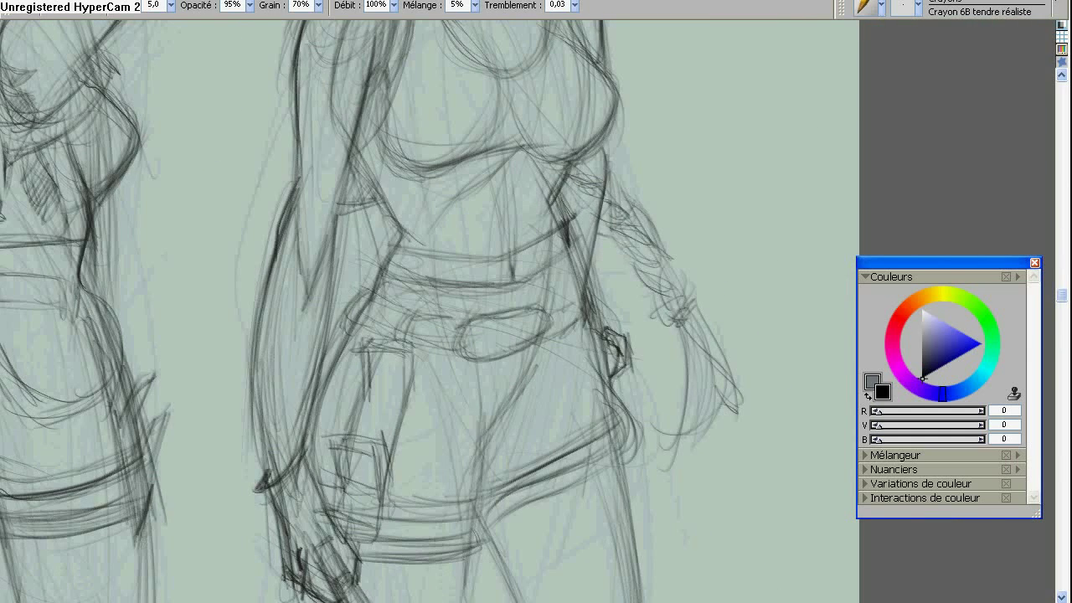
Draw the interlaced strands of the front-view figure's braid down to its tie and loose end.
left_click_drag(605, 183, 635, 239)
mouse_move(630, 203)
left_mouse_down()
mouse_move(687, 322)
mouse_move(717, 431)
left_mouse_up()
left_click_drag(586, 335, 712, 335)
left_click_drag(603, 372, 645, 500)
left_click_drag(714, 368, 718, 418)
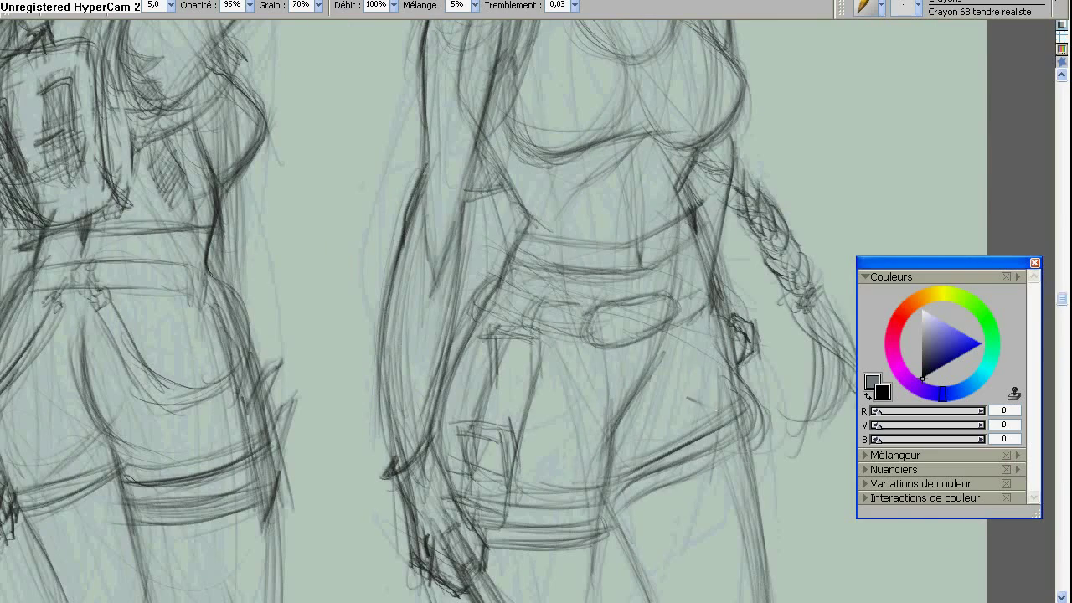
left_click_drag(708, 303, 714, 400)
Hatch shading across the front-view figure's chest and midriff beneath the bust.
left_click_drag(469, 180, 469, 355)
mouse_move(572, 275)
left_mouse_down()
mouse_move(551, 353)
mouse_move(527, 372)
mouse_move(624, 365)
left_mouse_up()
left_click_drag(641, 304, 616, 360)
left_click_drag(622, 256, 688, 366)
left_click_drag(695, 258, 729, 357)
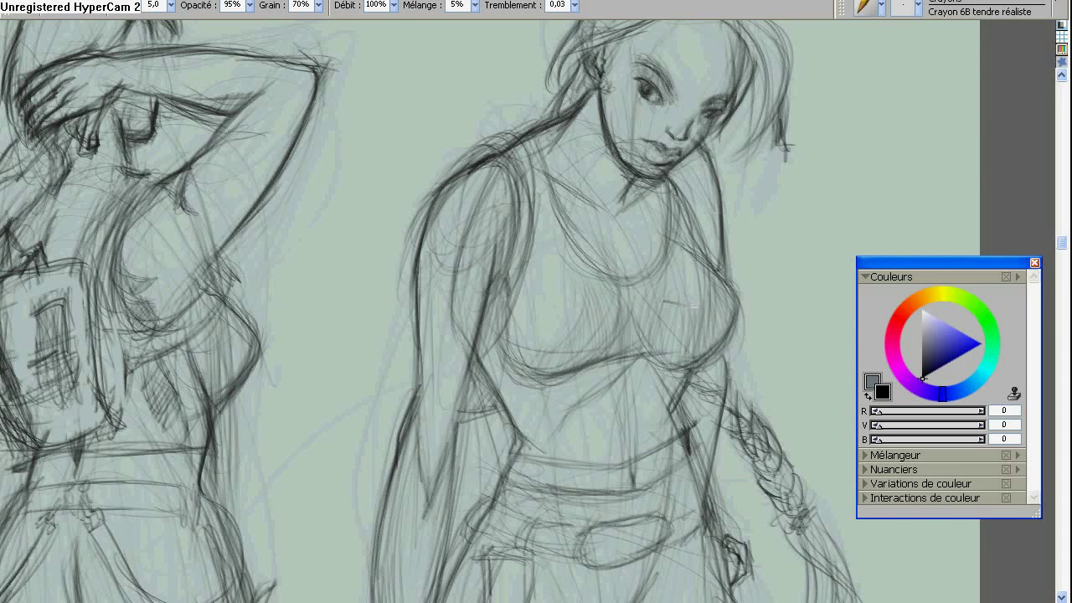
mouse_move(558, 377)
left_mouse_down()
mouse_move(531, 441)
mouse_move(544, 432)
left_mouse_up()
mouse_move(625, 364)
left_mouse_down()
mouse_move(598, 388)
mouse_move(606, 464)
left_mouse_up()
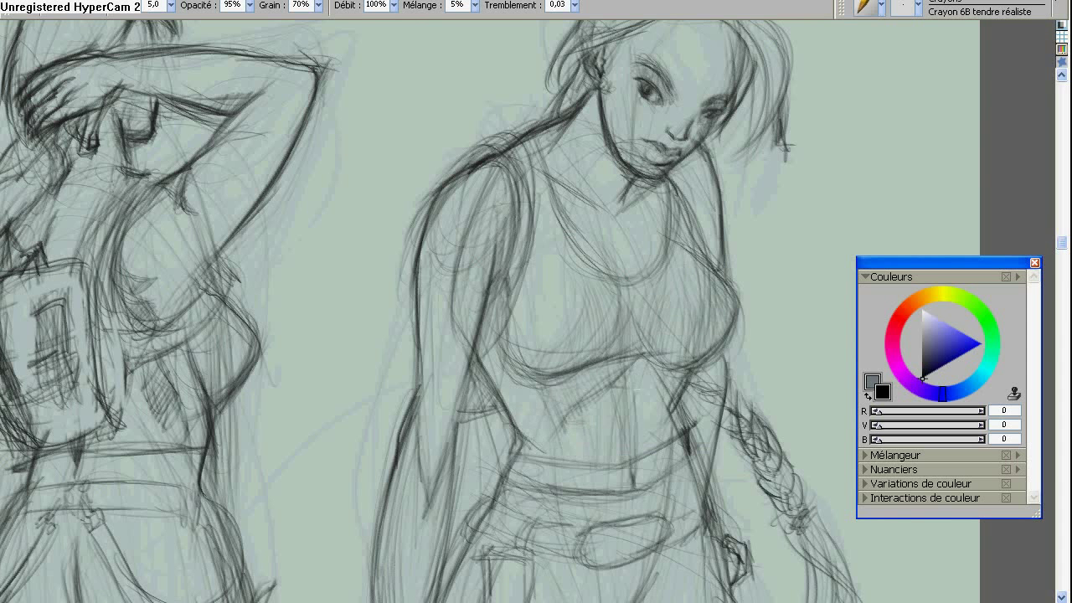
left_click_drag(675, 365, 639, 459)
left_click_drag(645, 458, 635, 494)
left_click_drag(670, 441, 658, 472)
Add hatching to the front-view figure's tank top and shade the neck beneath the jaw.
left_click_drag(586, 335, 540, 502)
left_click_drag(561, 259, 526, 385)
left_click_drag(603, 312, 561, 391)
left_click_drag(675, 310, 634, 436)
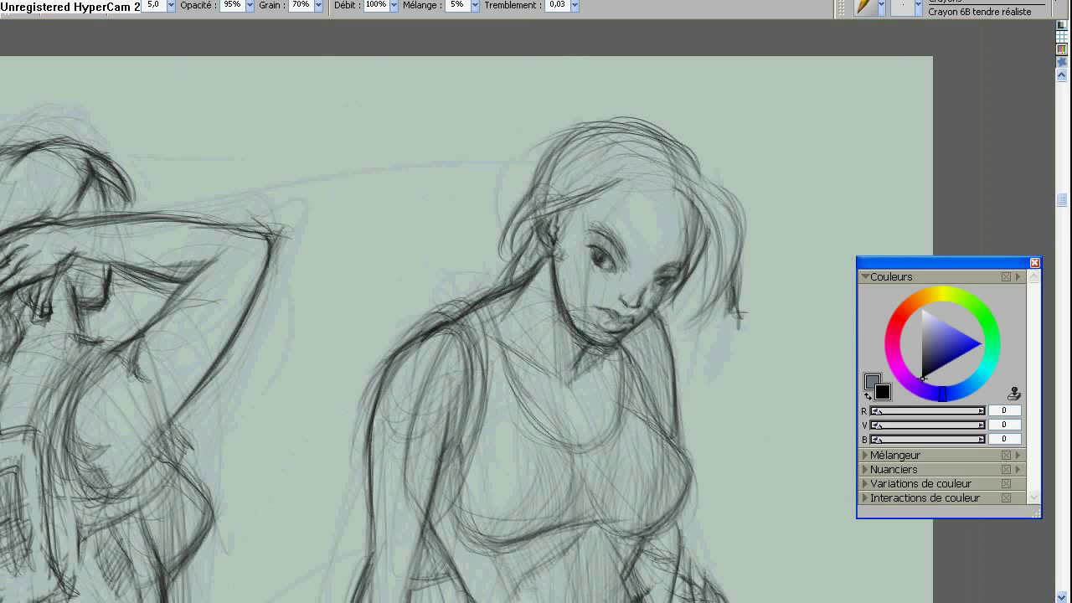
scroll(466, 312, "down", 5)
left_click_drag(650, 323, 606, 431)
scroll(467, 311, "up", 5)
left_click_drag(534, 284, 506, 347)
left_click_drag(553, 316, 524, 375)
left_click_drag(551, 315, 528, 384)
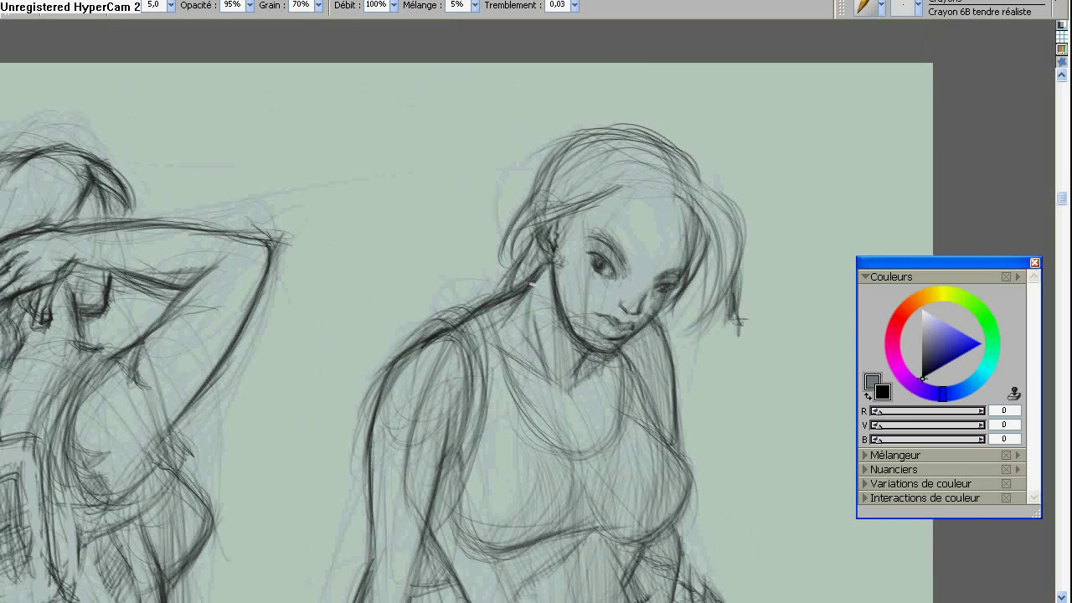
Shade the side of the front-view figure's face and hatch the hair over the crown and loose locks.
mouse_move(689, 209)
left_mouse_down()
mouse_move(670, 270)
mouse_move(685, 261)
left_mouse_up()
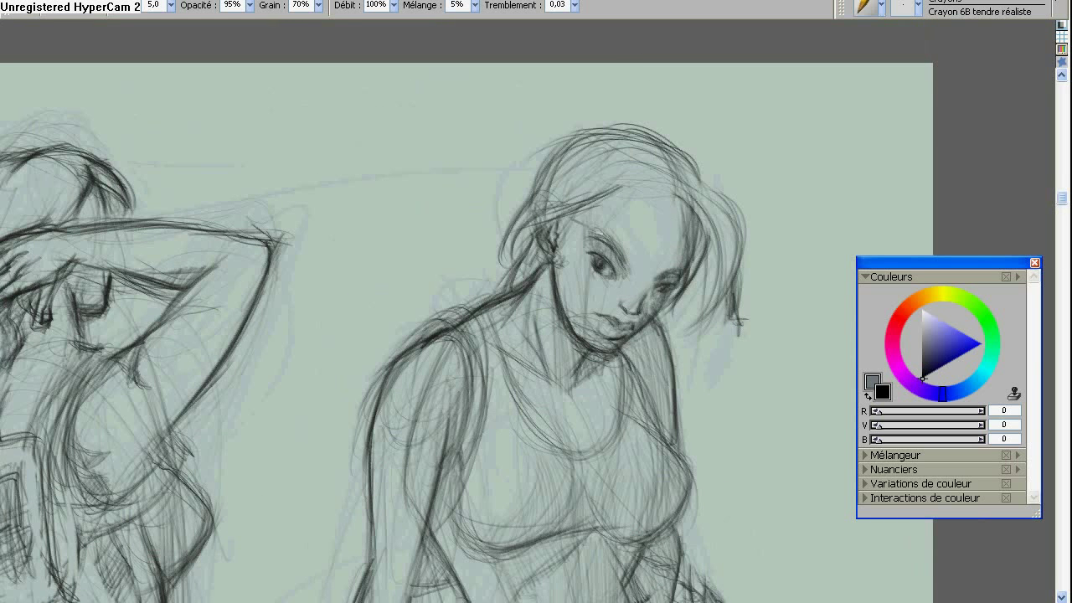
left_click_drag(561, 216, 554, 245)
left_click_drag(711, 201, 737, 317)
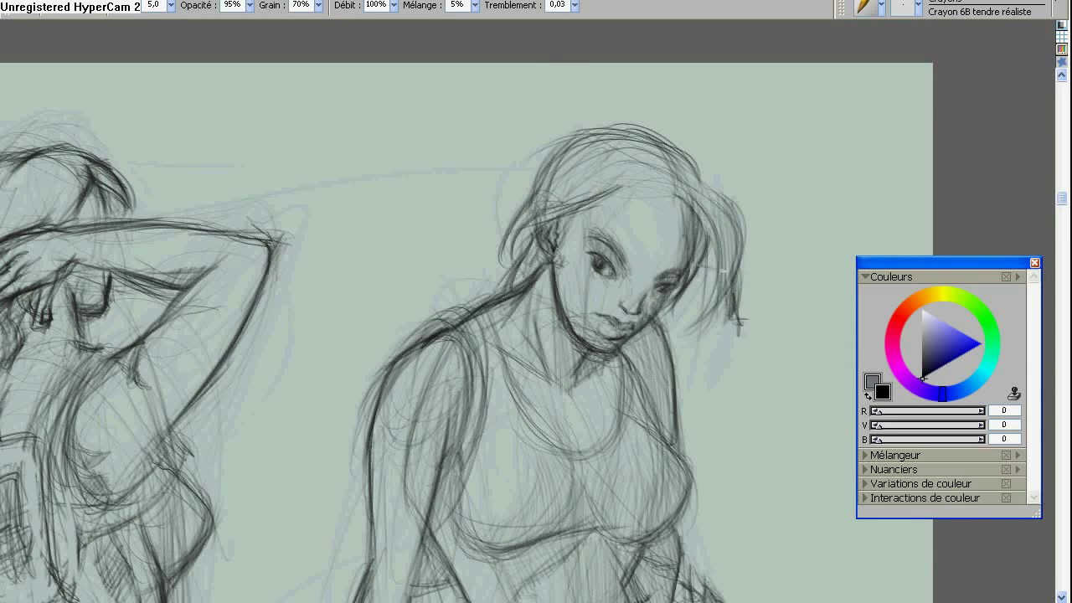
left_click_drag(508, 235, 536, 273)
mouse_move(596, 136)
left_mouse_down()
mouse_move(552, 211)
mouse_move(596, 201)
left_mouse_up()
left_click_drag(670, 144, 675, 210)
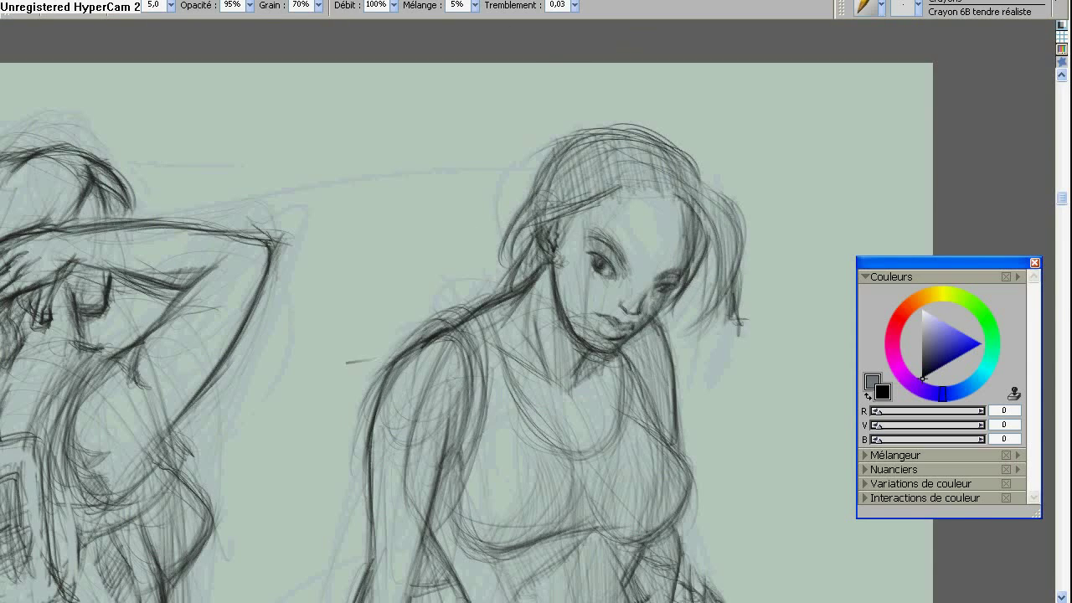
Hatch the front-view figure's shorts and darken the braid hanging beside the hip.
scroll(429, 311, "down", 10)
left_click_drag(670, 171, 777, 365)
scroll(429, 312, "up", 1)
left_click_drag(642, 293, 578, 335)
left_click_drag(469, 276, 515, 431)
left_click_drag(544, 352, 559, 473)
left_click_drag(629, 327, 590, 484)
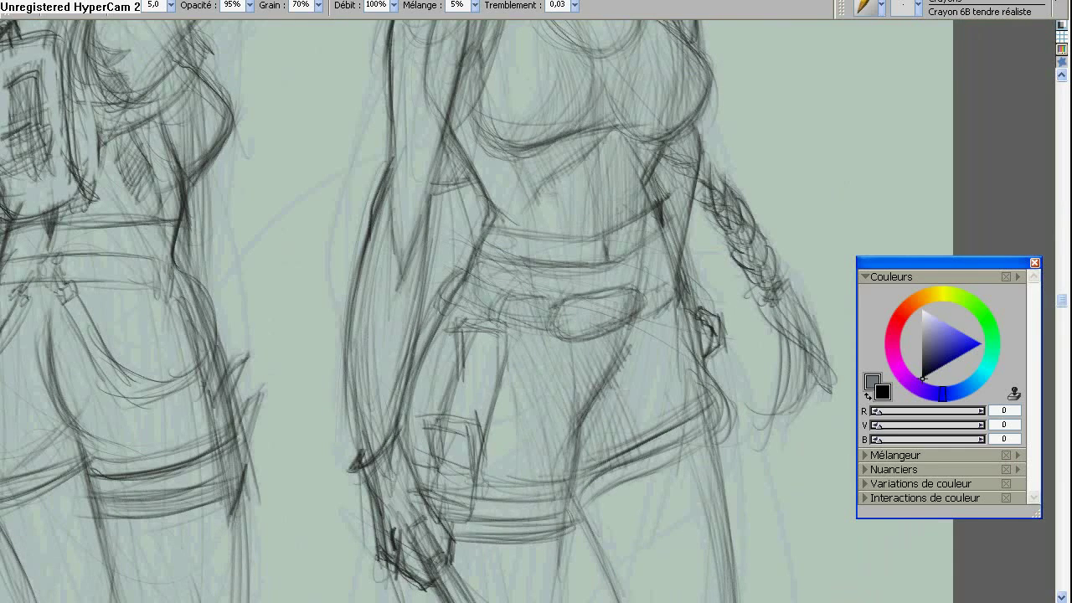
left_click_drag(653, 352, 682, 418)
scroll(428, 311, "up", 5)
Shade the front-view figure's thighs and knees with diagonal hatching, including the area behind the pistol.
scroll(429, 312, "down", 10)
left_click_drag(611, 216, 605, 256)
left_click_drag(620, 193, 603, 256)
left_click_drag(675, 201, 662, 314)
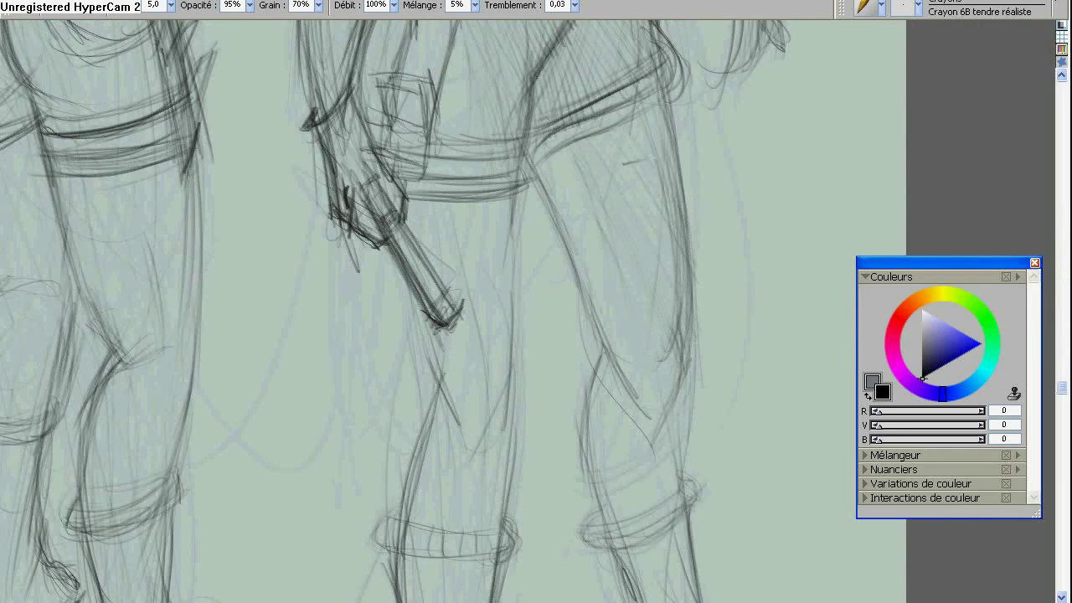
left_click_drag(661, 96, 645, 147)
mouse_move(670, 368)
left_mouse_down()
mouse_move(657, 429)
mouse_move(641, 431)
left_mouse_up()
left_click_drag(683, 423, 670, 496)
scroll(429, 312, "down", 5)
left_click_drag(448, 228, 435, 310)
mouse_move(452, 157)
left_mouse_down()
mouse_move(402, 243)
mouse_move(437, 198)
left_mouse_up()
scroll(429, 311, "up", 5)
scroll(428, 311, "down", 2)
left_click_drag(529, 326, 452, 499)
left_click_drag(533, 301, 478, 410)
Hatch the inner side of the front-view figure's arm around the elbow and forearm.
scroll(429, 311, "up", 5)
left_click_drag(444, 317, 418, 428)
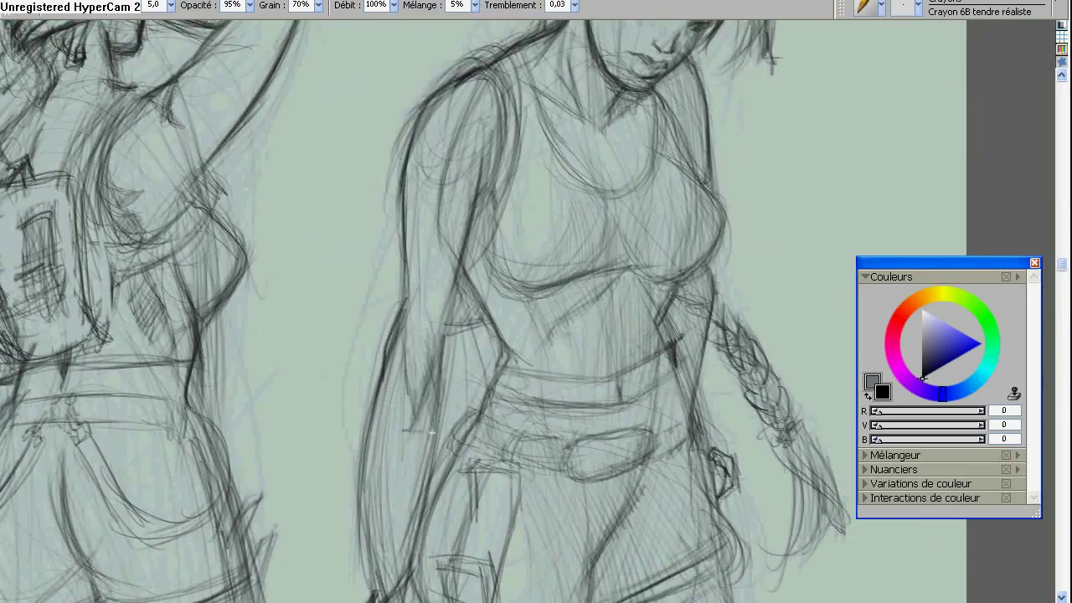
scroll(432, 432, "down", 5)
left_click_drag(423, 234, 407, 329)
Shade the back-view figure's thighs, knee hollows and calves above the boots with diagonal hatching.
scroll(432, 432, "up", 10)
scroll(536, 310, "down", 10)
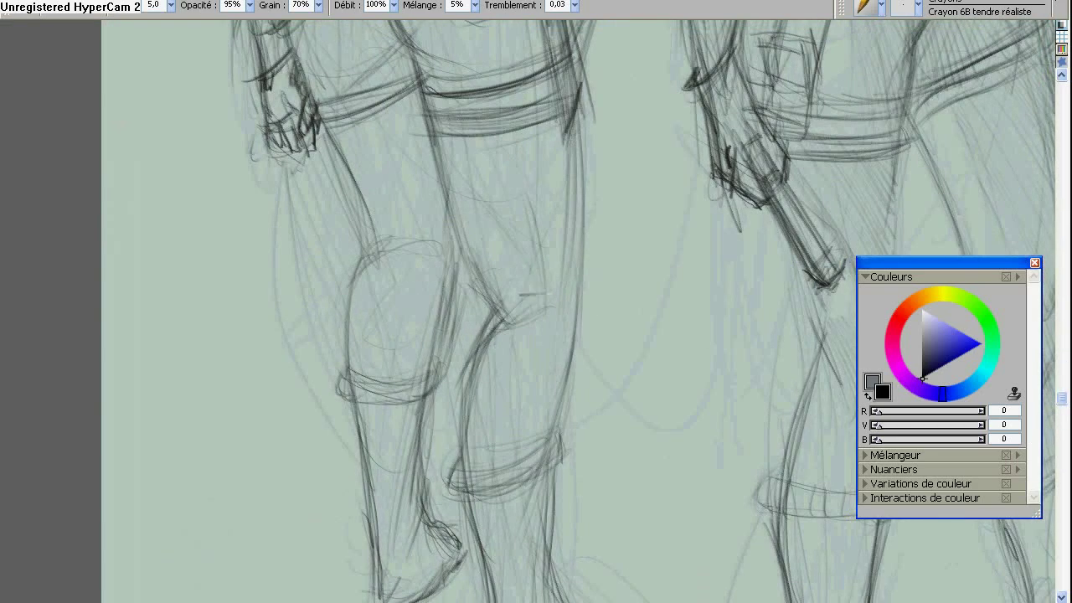
mouse_move(569, 266)
left_mouse_down()
mouse_move(553, 134)
mouse_move(536, 276)
left_mouse_up()
mouse_move(502, 397)
left_mouse_down()
mouse_move(545, 335)
mouse_move(545, 281)
left_mouse_up()
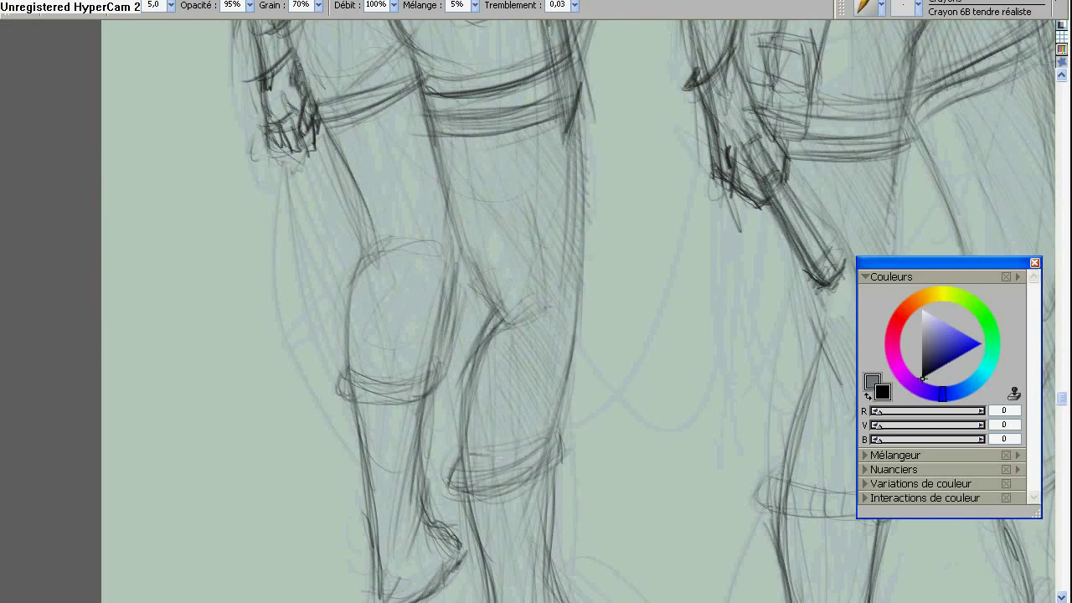
scroll(419, 293, "up", 5)
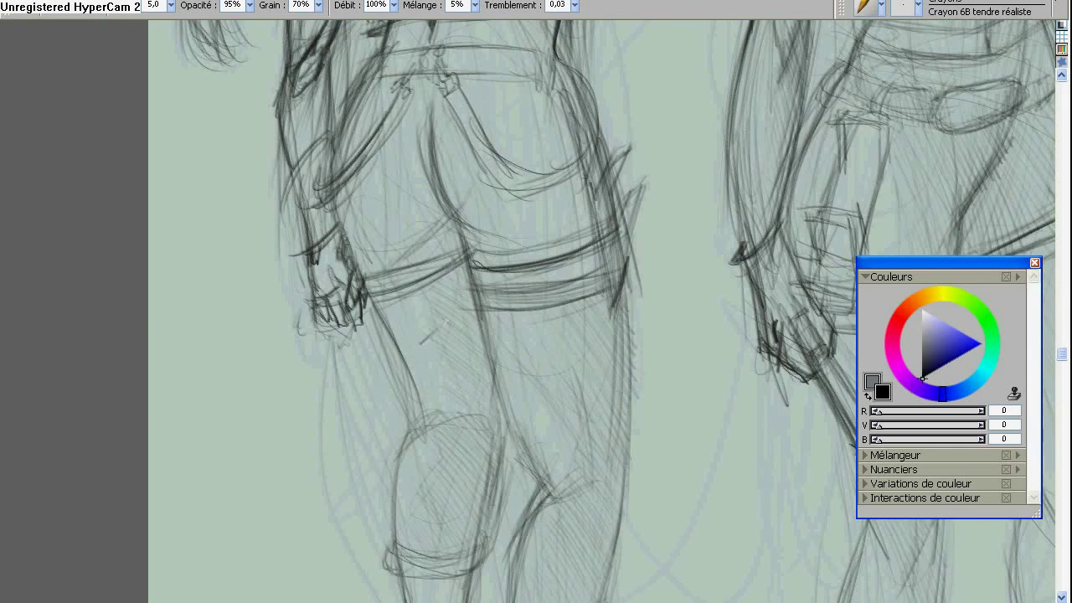
Hatch light shading over the seat of the back-view figure's shorts.
scroll(419, 293, "up", 5)
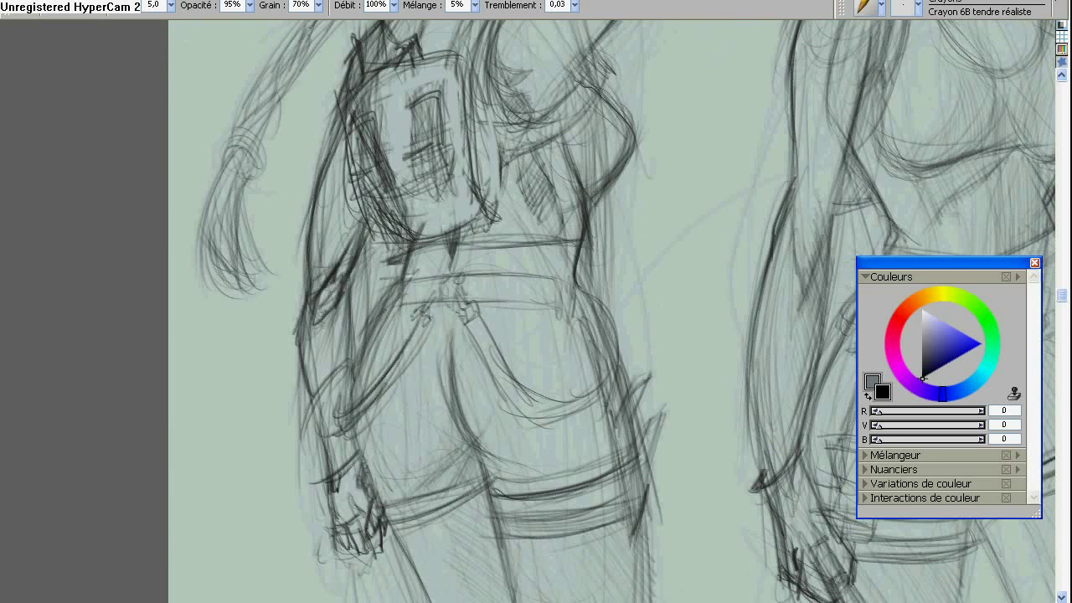
left_click_drag(515, 369, 587, 314)
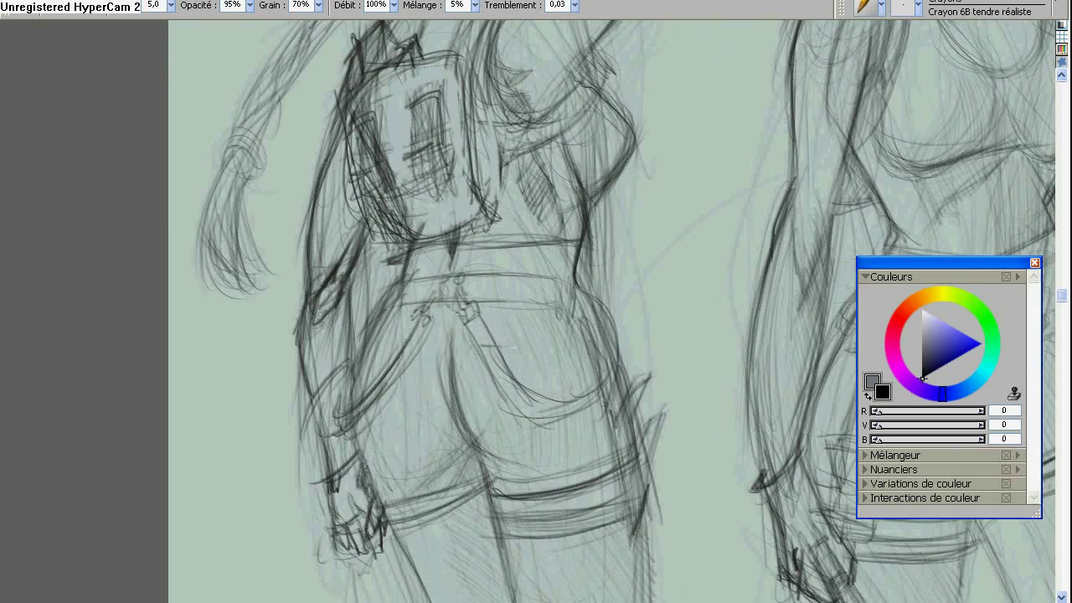
left_click_drag(502, 294, 335, 344)
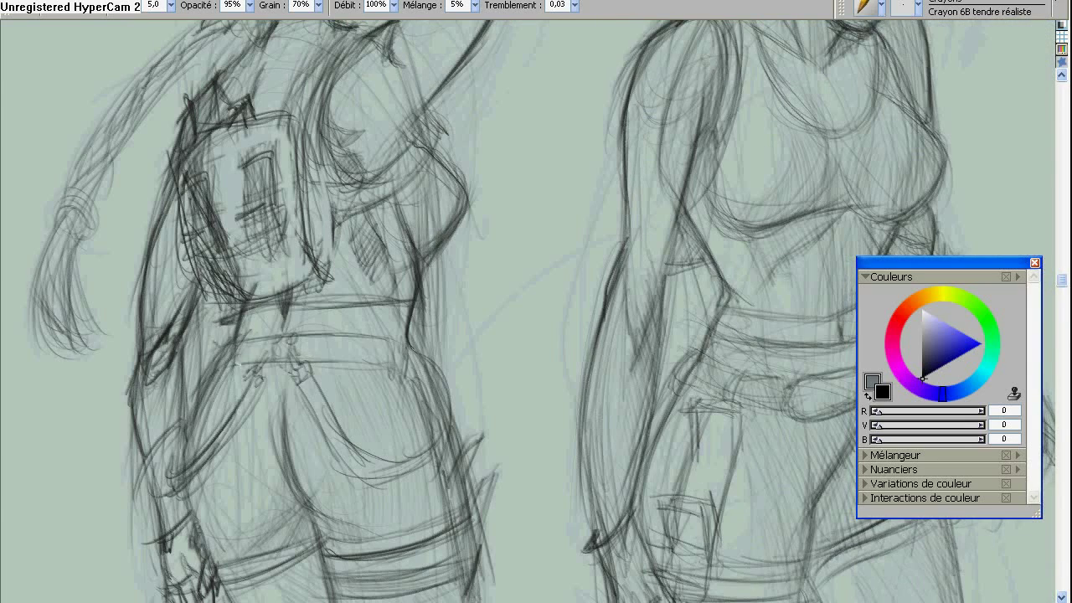
Shade the back-view figure's belt and the holster straps hanging from it.
left_click_drag(243, 360, 394, 335)
left_click_drag(309, 376, 385, 473)
left_click_drag(440, 376, 176, 485)
left_click_drag(536, 251, 523, 402)
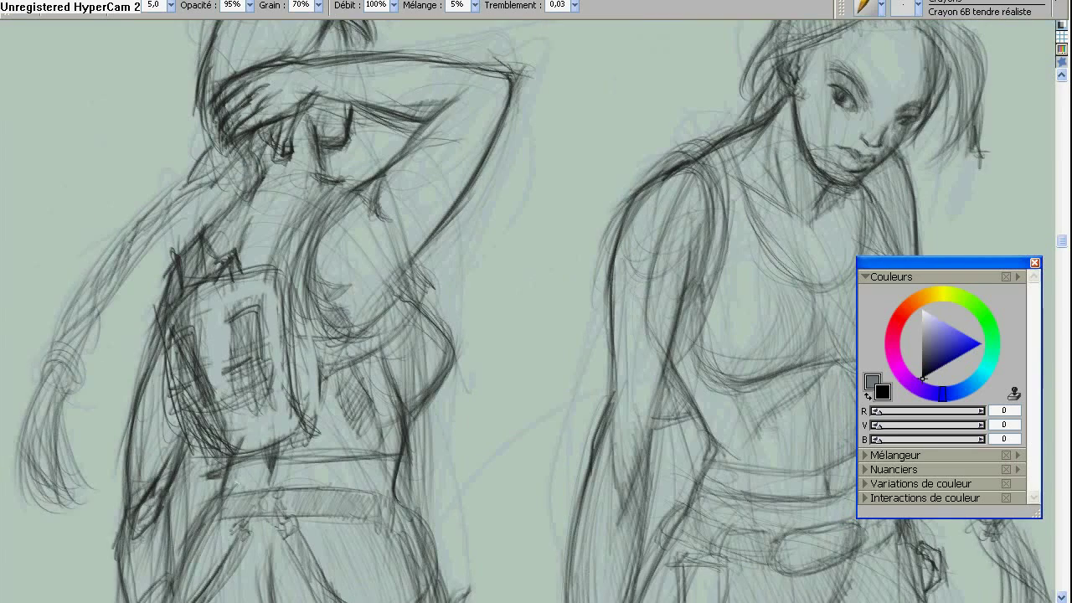
left_click_drag(281, 494, 392, 461)
Hatch the back-view figure's raised upper arm, long braid and the back of the head.
mouse_move(340, 473)
left_mouse_down()
mouse_move(393, 432)
mouse_move(419, 318)
mouse_move(372, 256)
mouse_move(386, 452)
mouse_move(490, 304)
left_mouse_up()
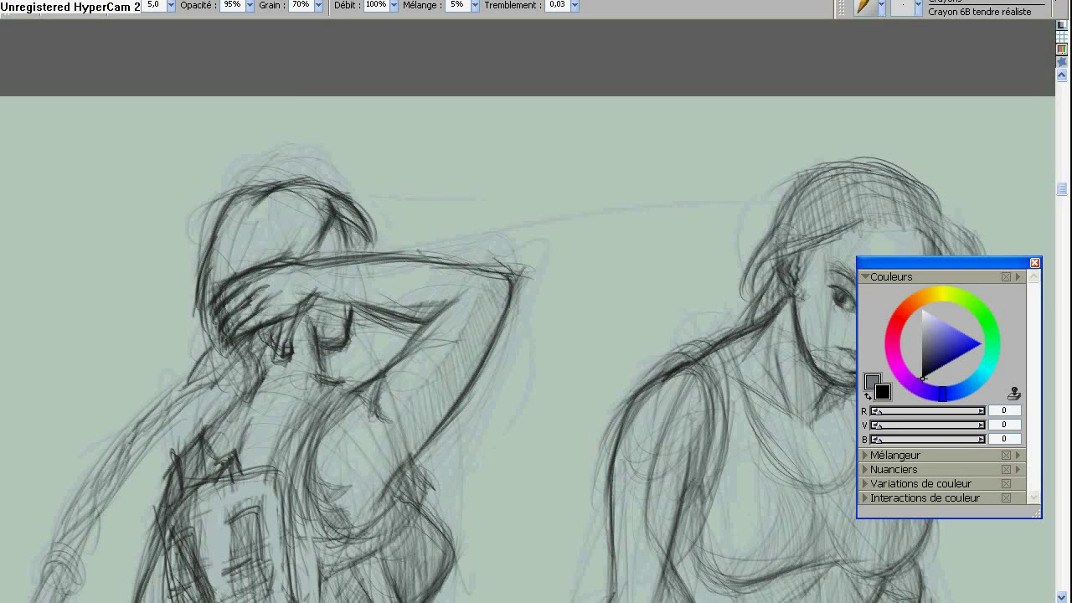
left_click_drag(350, 295, 348, 321)
left_click_drag(224, 325, 484, 76)
mouse_move(335, 394)
left_mouse_down()
mouse_move(405, 208)
mouse_move(502, 101)
left_mouse_up()
mouse_move(471, 49)
left_mouse_down()
mouse_move(379, 319)
mouse_move(443, 219)
left_mouse_up()
left_click_drag(431, 277, 503, 209)
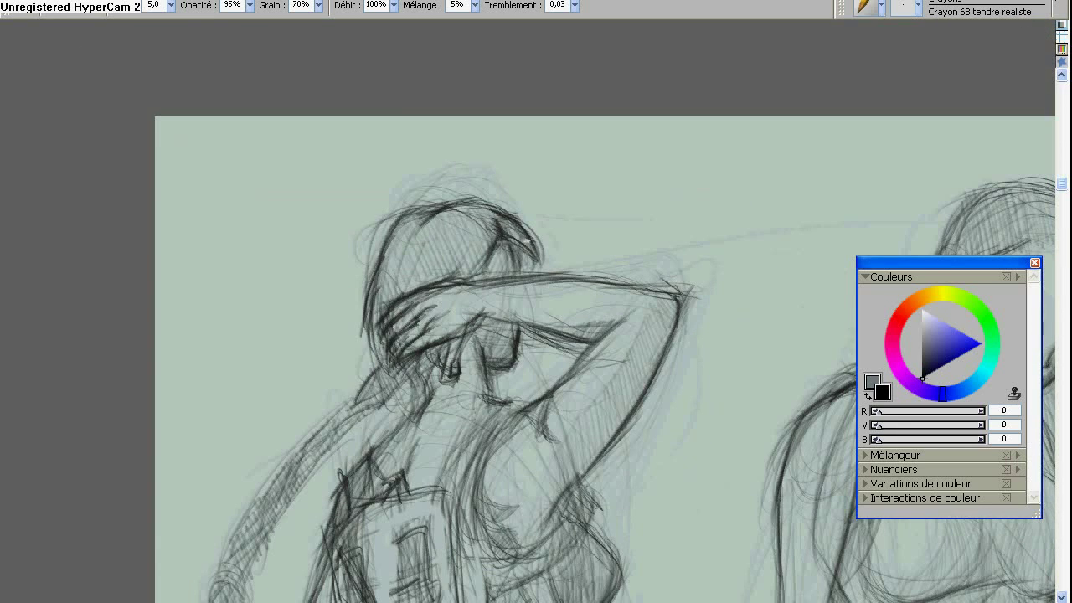
Darken the back-view figure's front hair lock and reinforce the wrist and fingers of the raised hand.
left_click_drag(502, 272, 536, 239)
mouse_move(536, 251)
left_mouse_down()
mouse_move(486, 143)
mouse_move(523, 218)
left_mouse_up()
left_click_drag(478, 293, 448, 251)
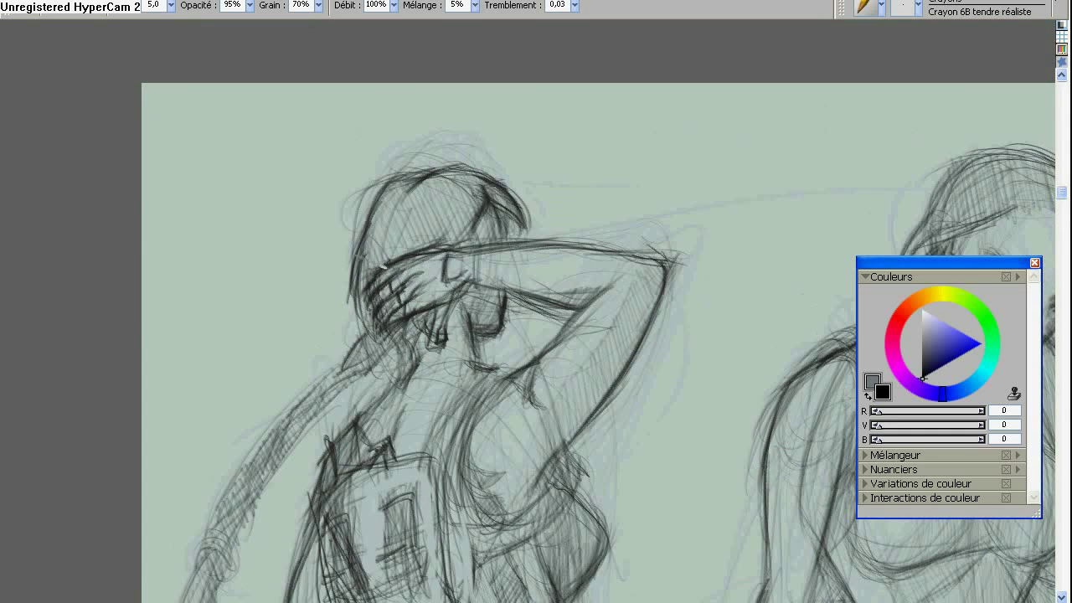
left_click_drag(368, 259, 428, 310)
left_click_drag(428, 250, 467, 304)
Darken the backpack's shoulder strap and shade the back-view figure's tank top around the armhole and side.
scroll(536, 335, "down", 5)
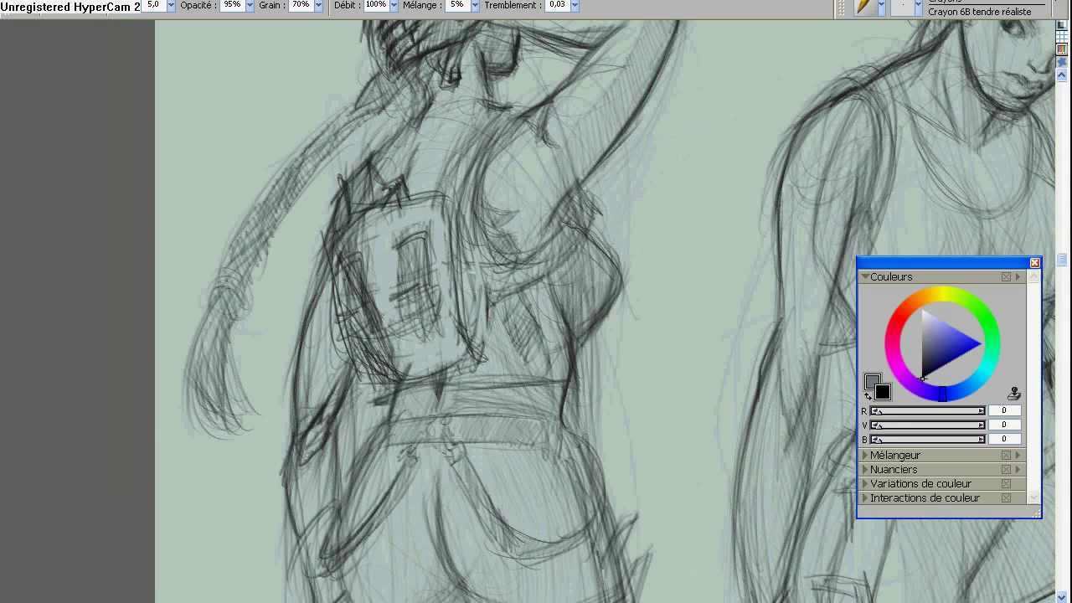
left_click_drag(453, 113, 503, 188)
left_click_drag(557, 188, 582, 268)
mouse_move(428, 142)
left_mouse_down()
mouse_move(490, 226)
mouse_move(586, 293)
left_mouse_up()
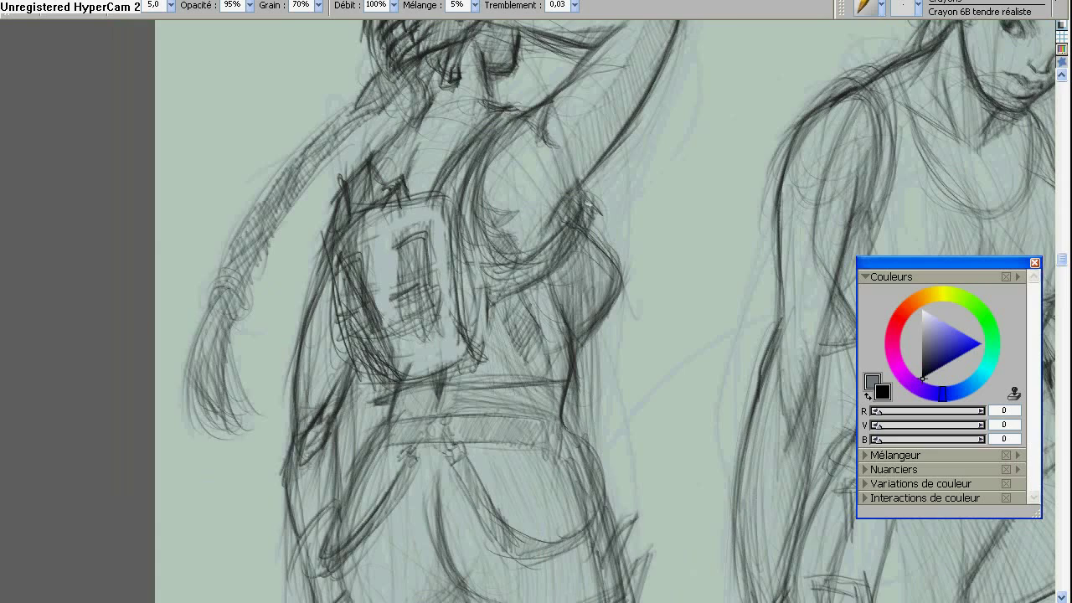
left_click_drag(536, 335, 630, 352)
Shade both of the back-view figure's boots with hatching and reinforce the raised boot's sole.
scroll(536, 335, "down", 5)
scroll(536, 335, "down", 5)
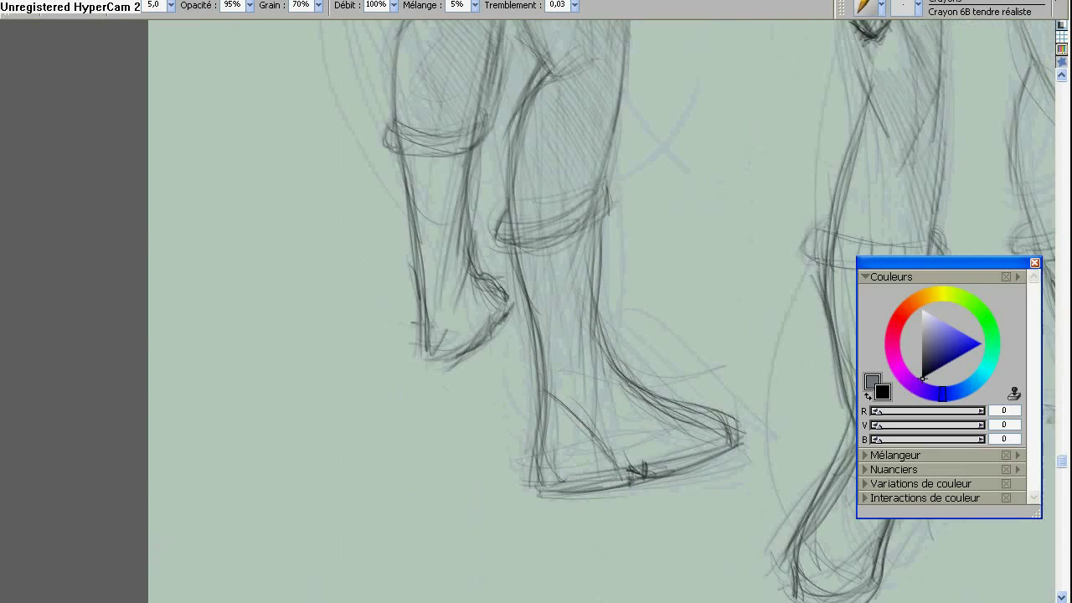
left_click_drag(586, 402, 586, 276)
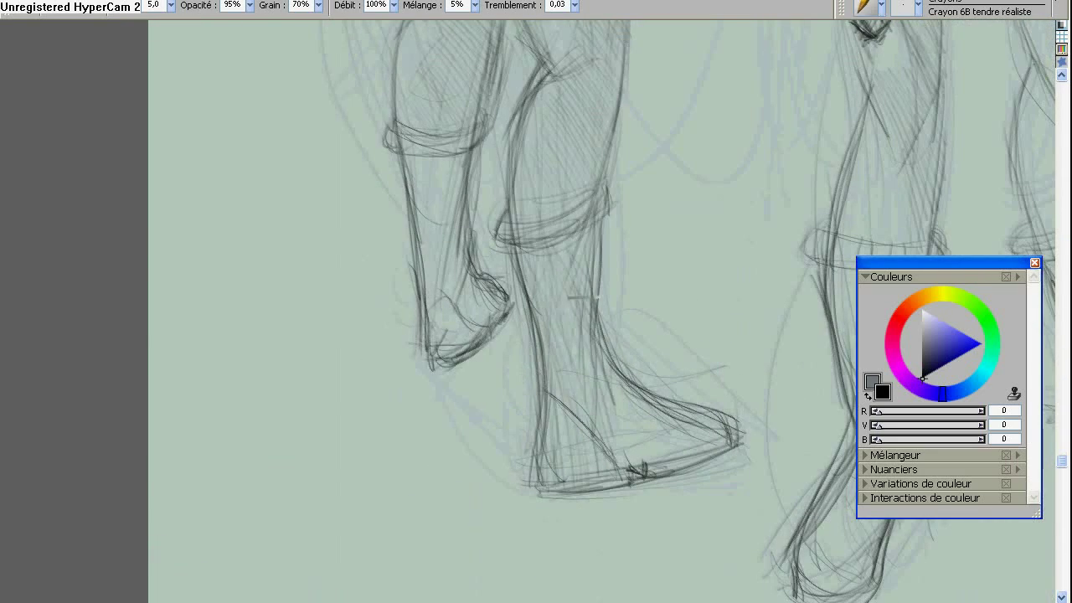
left_click_drag(636, 453, 587, 242)
left_click_drag(712, 444, 670, 402)
left_click_drag(469, 335, 456, 284)
mouse_move(444, 159)
left_mouse_down()
mouse_move(436, 301)
mouse_move(435, 196)
left_mouse_up()
left_click_drag(536, 251, 520, 393)
Hatch the ankle and toe of the front-view figure's forward boot.
left_click_drag(381, 326, 340, 358)
left_click_drag(536, 393, 335, 251)
left_click_drag(536, 335, 368, 217)
mouse_move(494, 343)
left_mouse_down()
mouse_move(436, 409)
mouse_move(511, 272)
left_mouse_up()
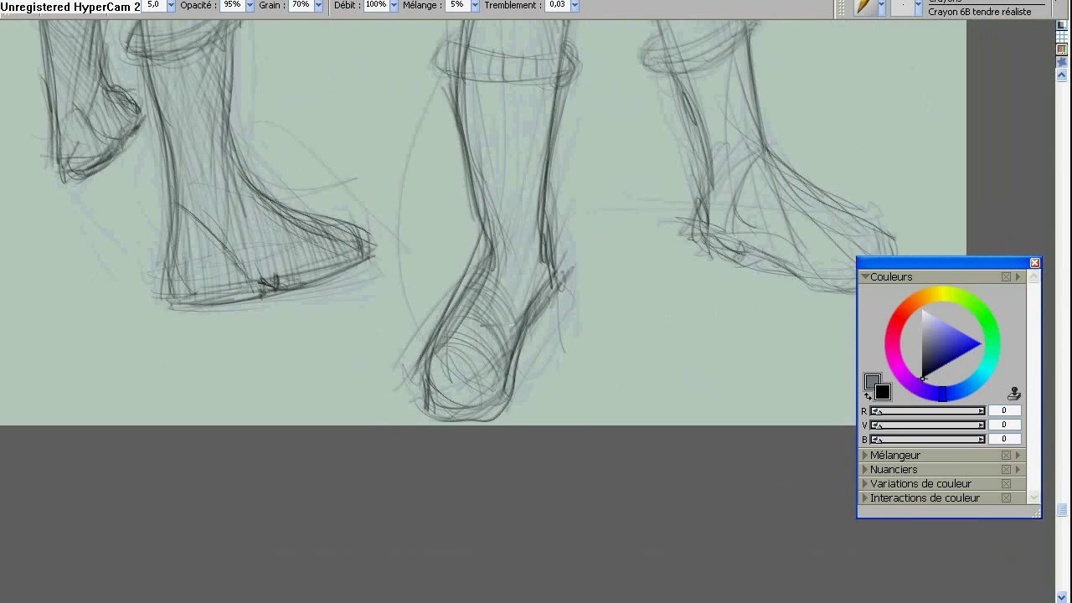
left_click_drag(481, 309, 549, 216)
left_click_drag(495, 356, 481, 410)
left_click_drag(486, 335, 454, 536)
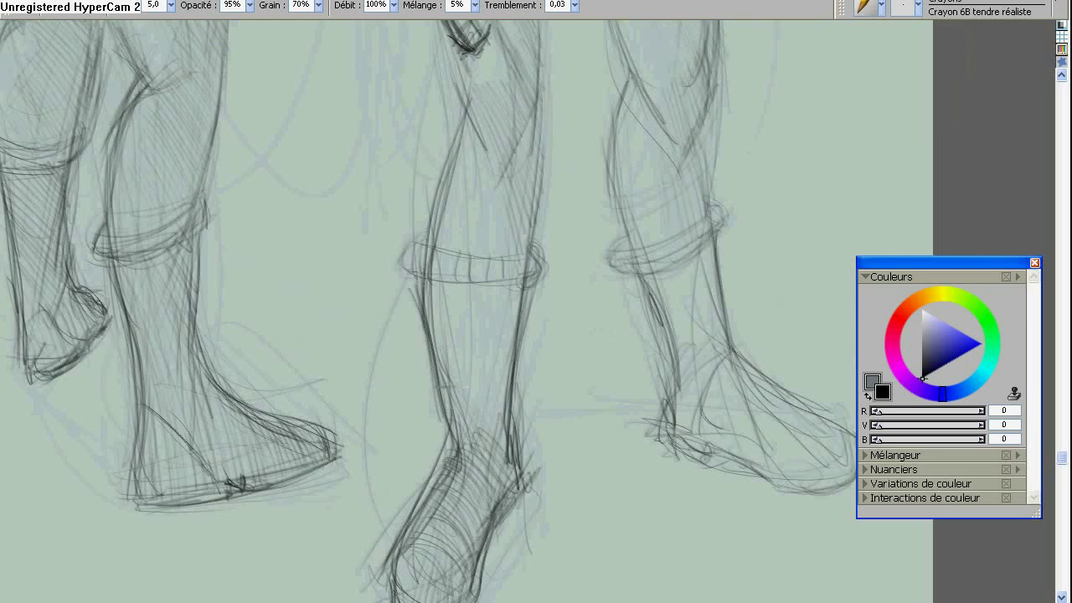
Shade the boot shafts of the front-view figure and hatch the foot of the boot turned sideways.
left_click_drag(431, 327, 507, 465)
left_click_drag(502, 298, 515, 322)
left_click_drag(503, 351, 327, 305)
left_click_drag(565, 331, 637, 414)
mouse_move(532, 335)
left_mouse_down()
mouse_move(570, 373)
mouse_move(670, 423)
left_mouse_up()
left_click_drag(595, 419, 678, 442)
Zoom out to check both full figures and save the drawing.
scroll(377, 301, "up", 10)
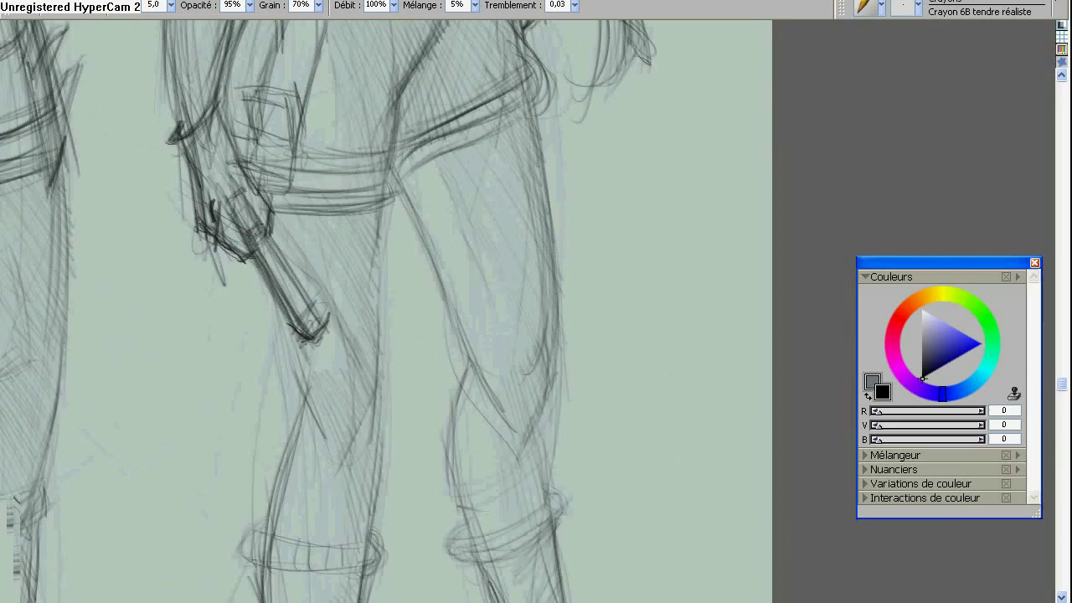
key("ctrl+minus")
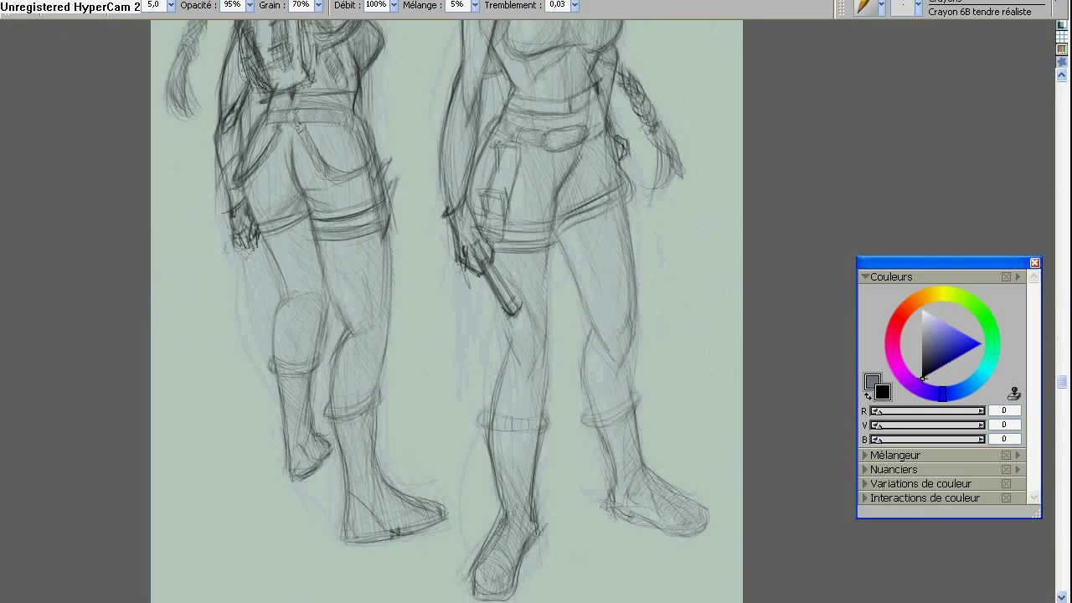
key("alt+f")
left_click(67, 138)
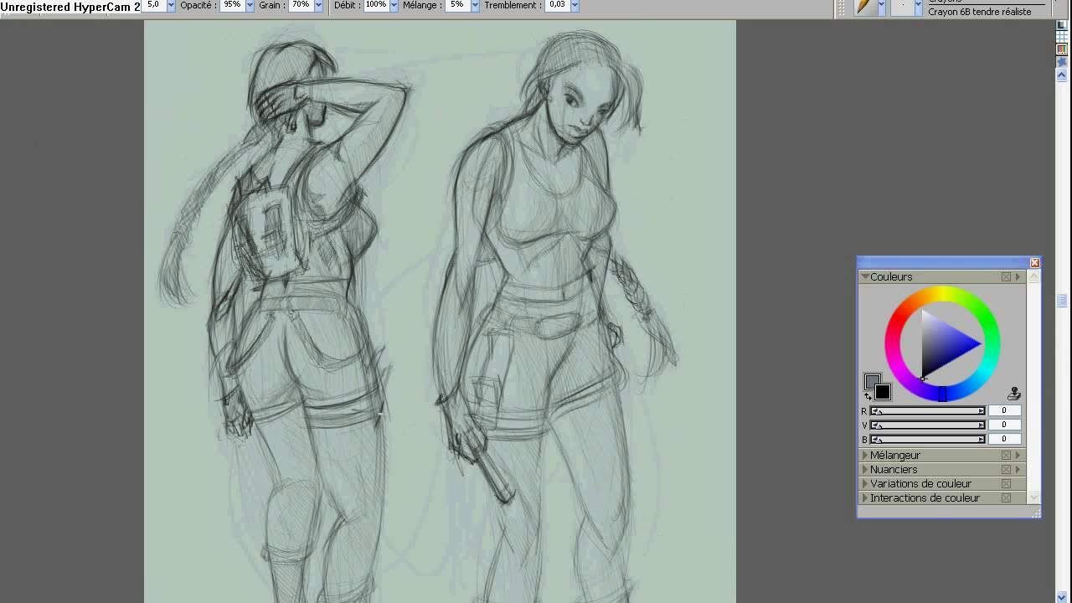
Switch to the eraser and remove the stray construction lines between the two figures at waist height.
key("e")
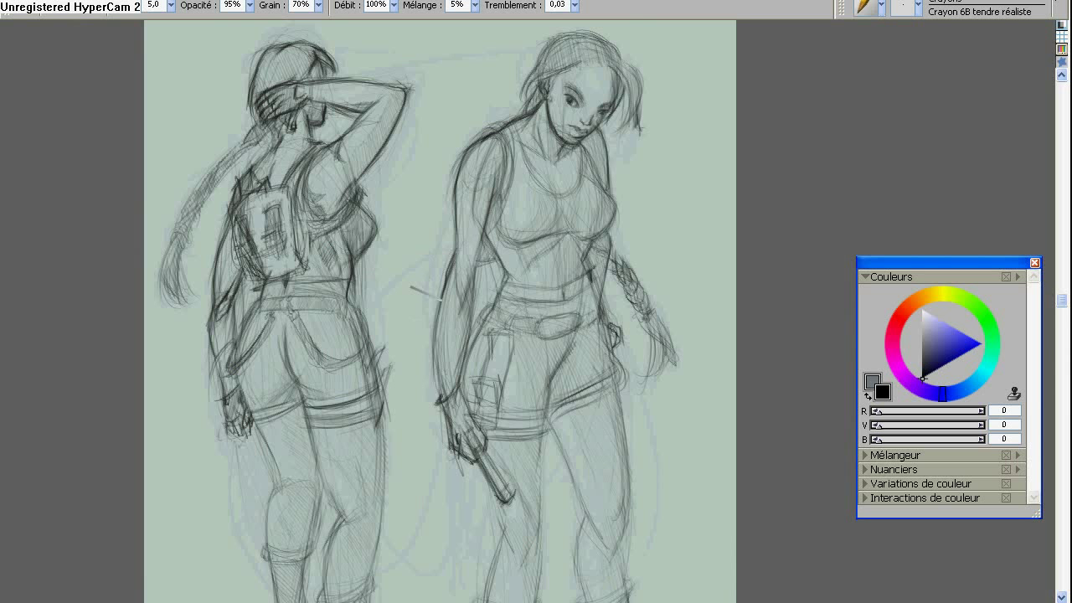
left_click(983, 375)
left_click(926, 345)
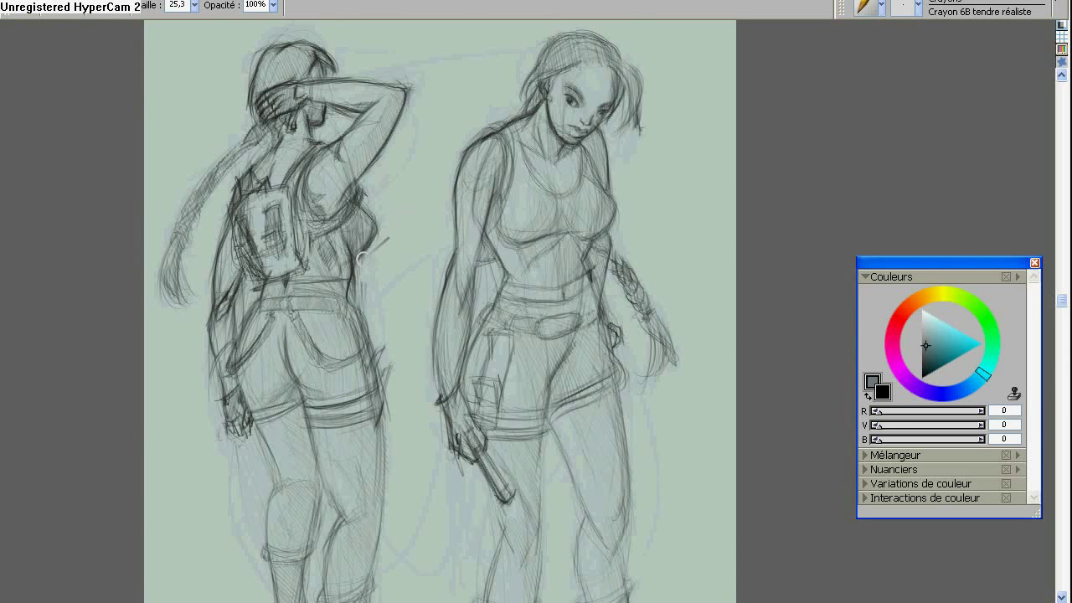
key("ctrl+plus")
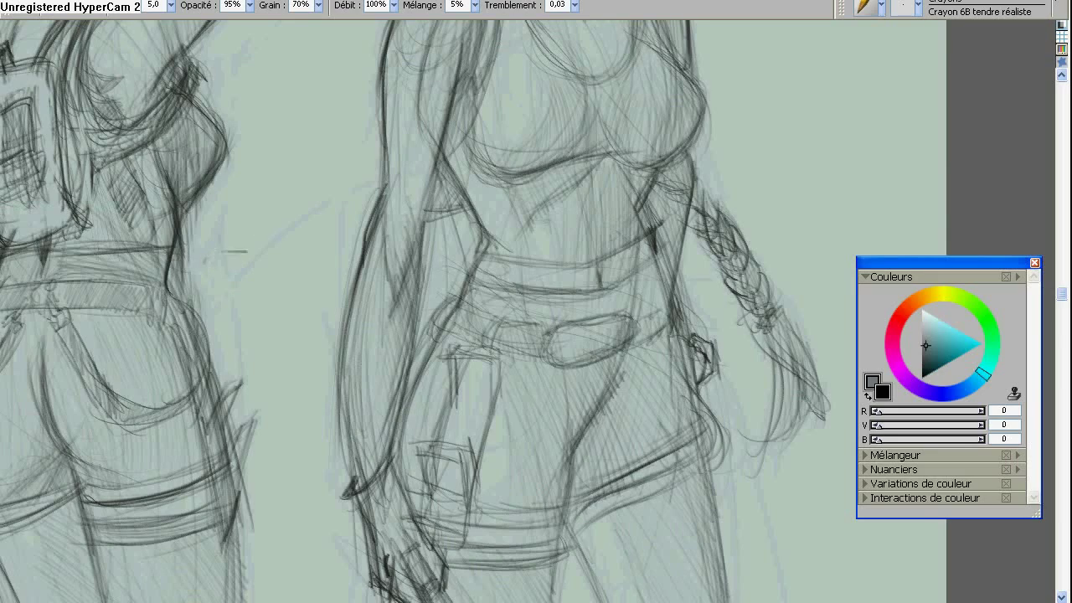
left_click_drag(536, 335, 753, 319)
left_click_drag(540, 284, 508, 313)
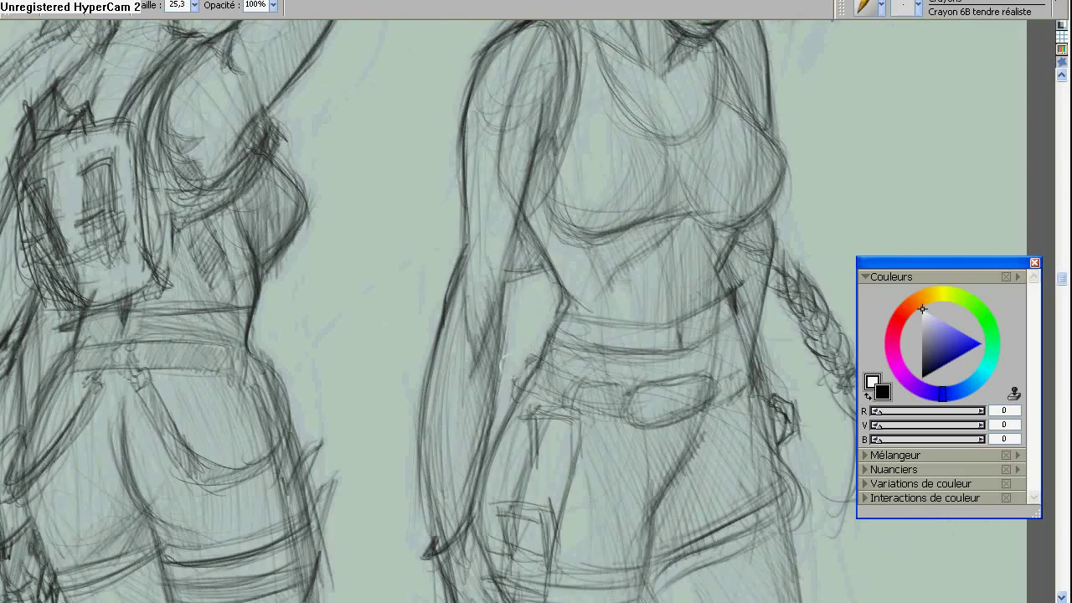
Erase the stray sketch lines around the front-view figure's head, shoulders and arms.
scroll(502, 361, "up", 5)
scroll(519, 252, "up", 1)
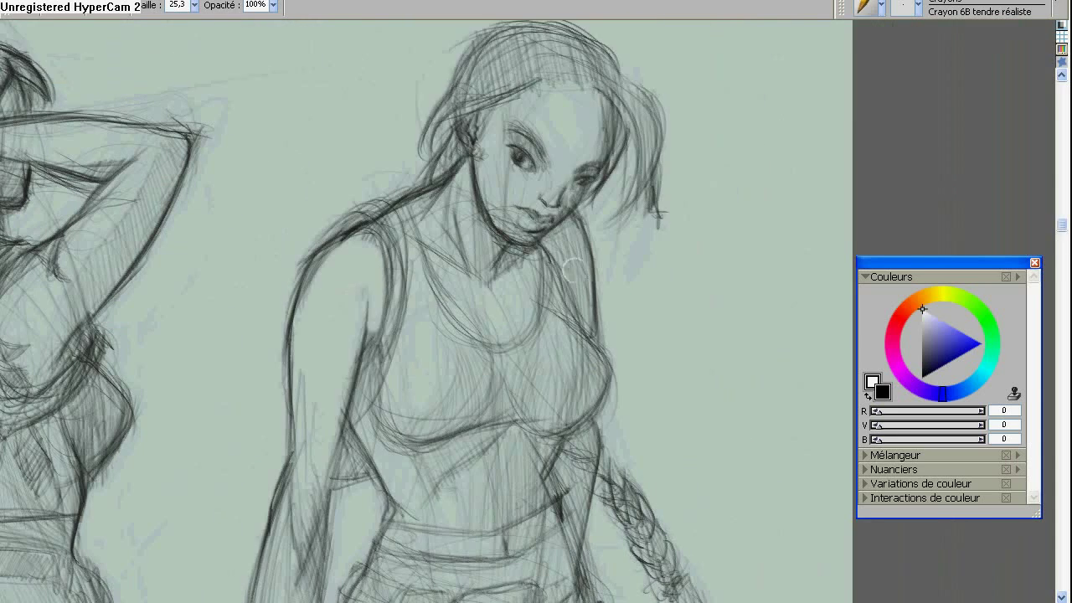
scroll(574, 269, "down", 3)
scroll(528, 251, "up", 3)
scroll(402, 209, "right", 2)
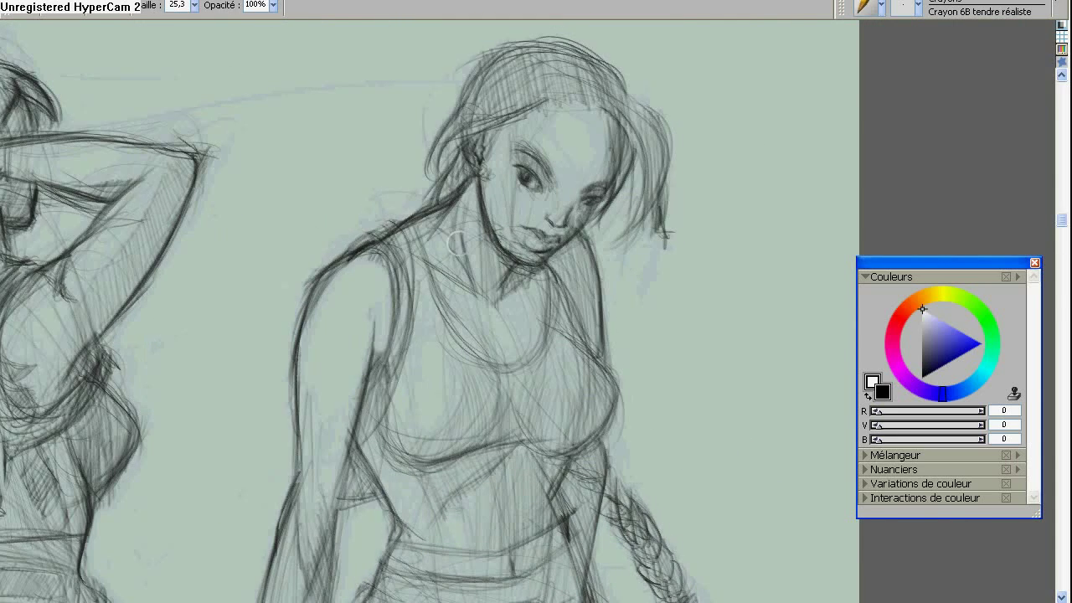
Clean the construction lines off the background around the front-view figure's legs and boots.
scroll(452, 251, "down", 6)
scroll(526, 432, "down", 10)
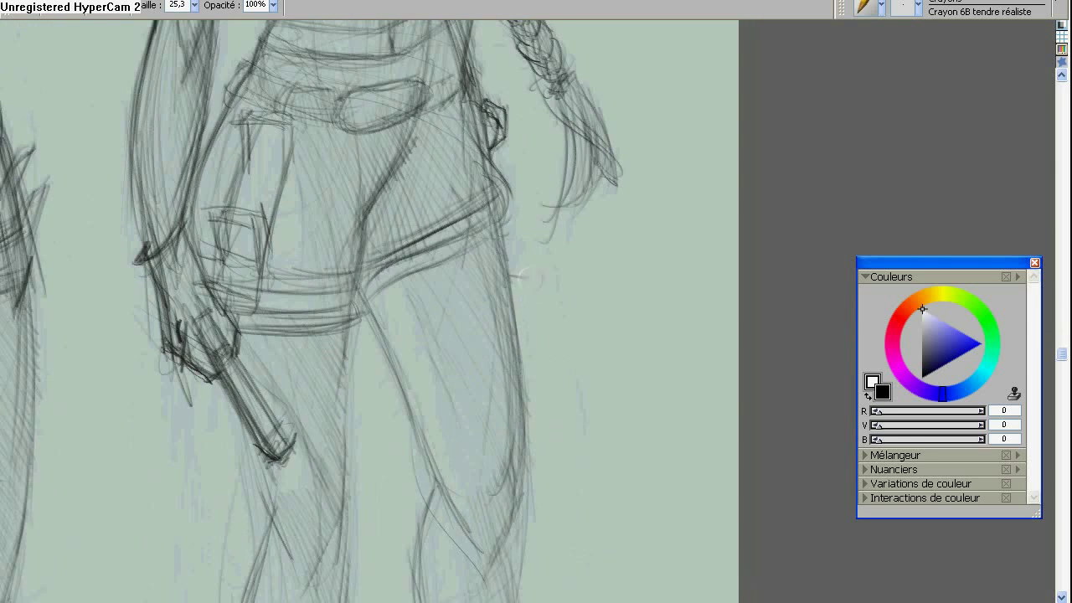
scroll(586, 251, "left", 1)
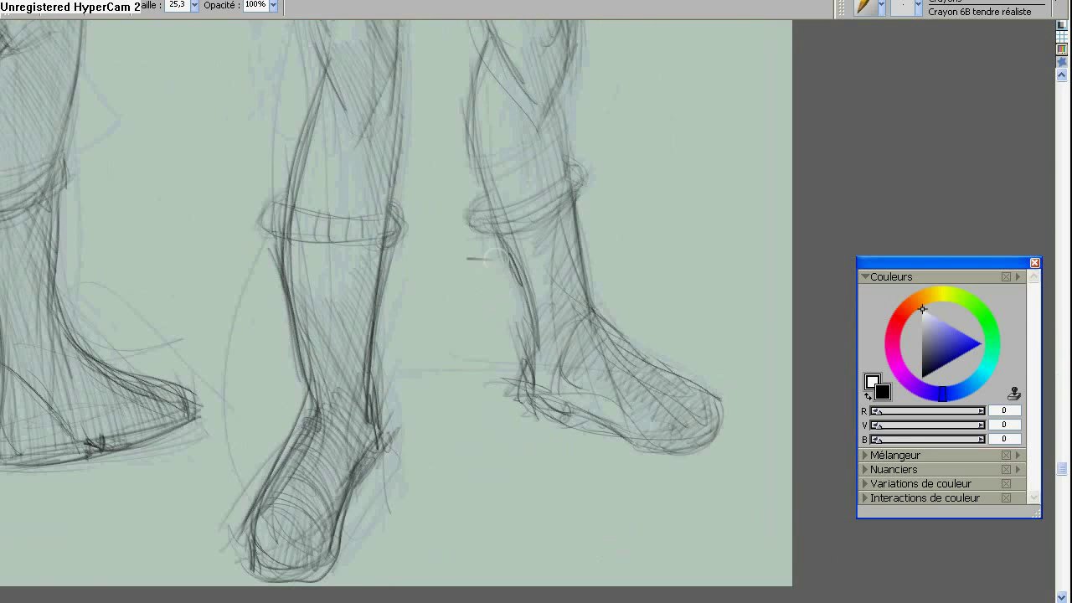
scroll(442, 195, "up", 5)
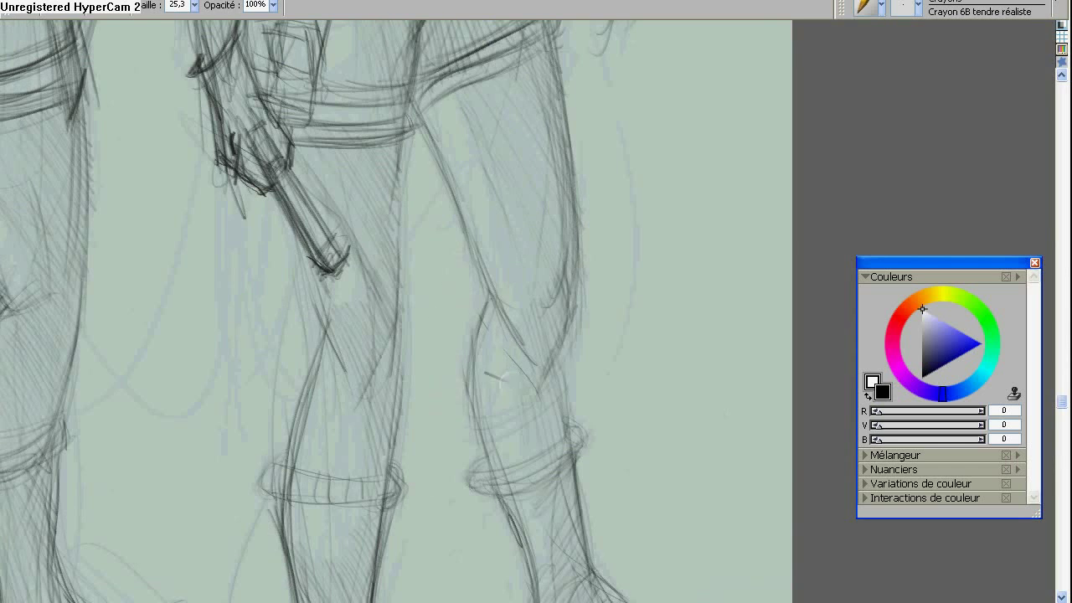
scroll(495, 374, "down", 5)
scroll(496, 374, "left", 2)
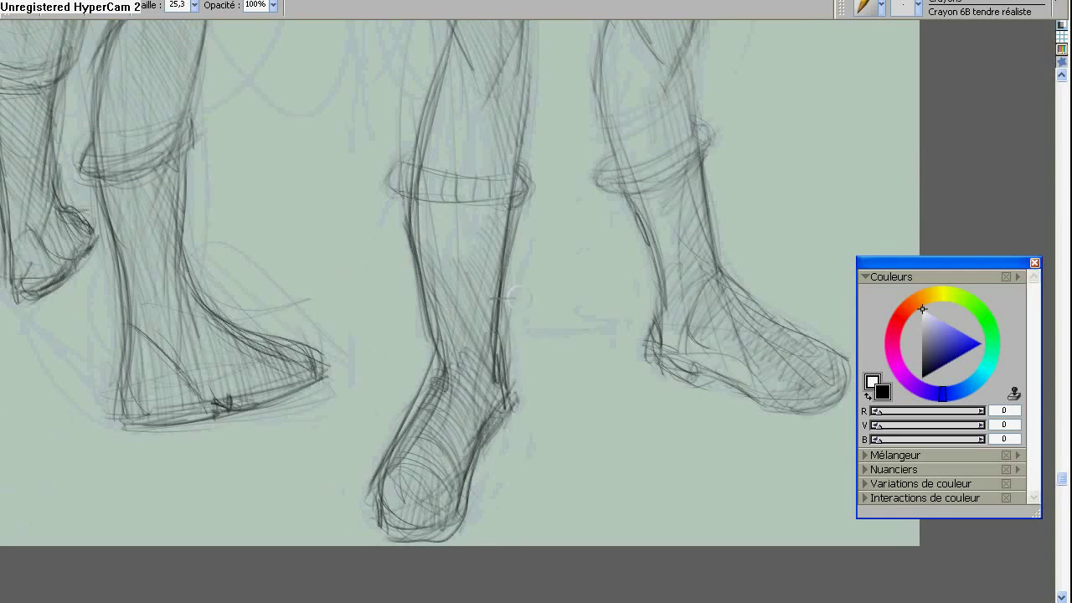
Erase the leftover guide lines around the front-view figure's hand and pistol.
scroll(517, 298, "up", 10)
scroll(517, 298, "left", 1)
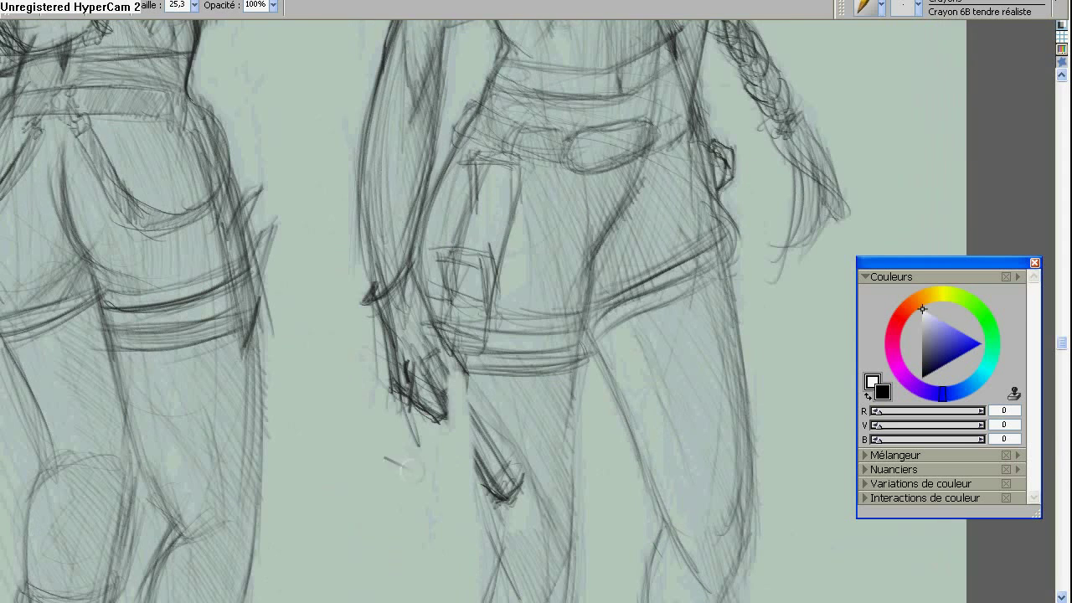
left_click_drag(474, 577, 443, 402)
scroll(443, 402, "down", 8)
scroll(355, 287, "up", 8)
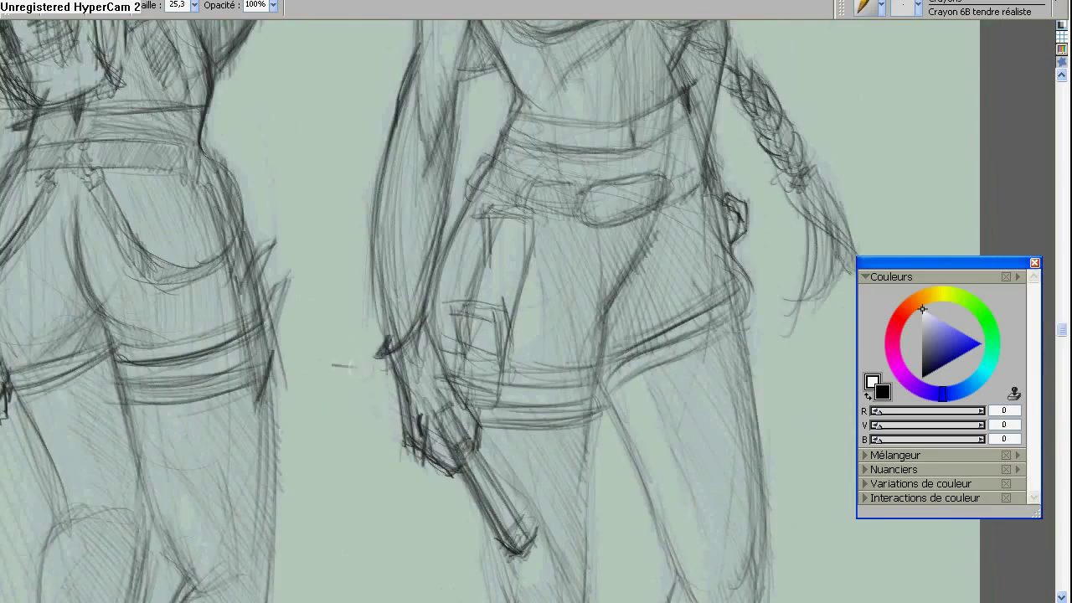
Erase the rough guide lines around the back-view figure's legs, boots and lowered hand.
scroll(343, 365, "down", 8)
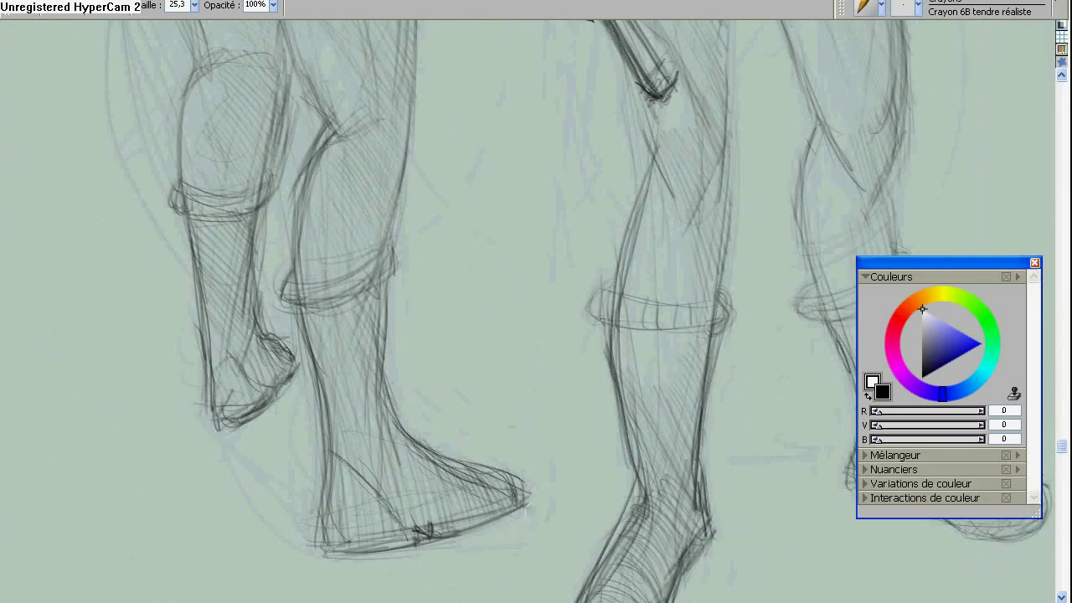
scroll(390, 466, "left", 2)
scroll(390, 466, "up", 8)
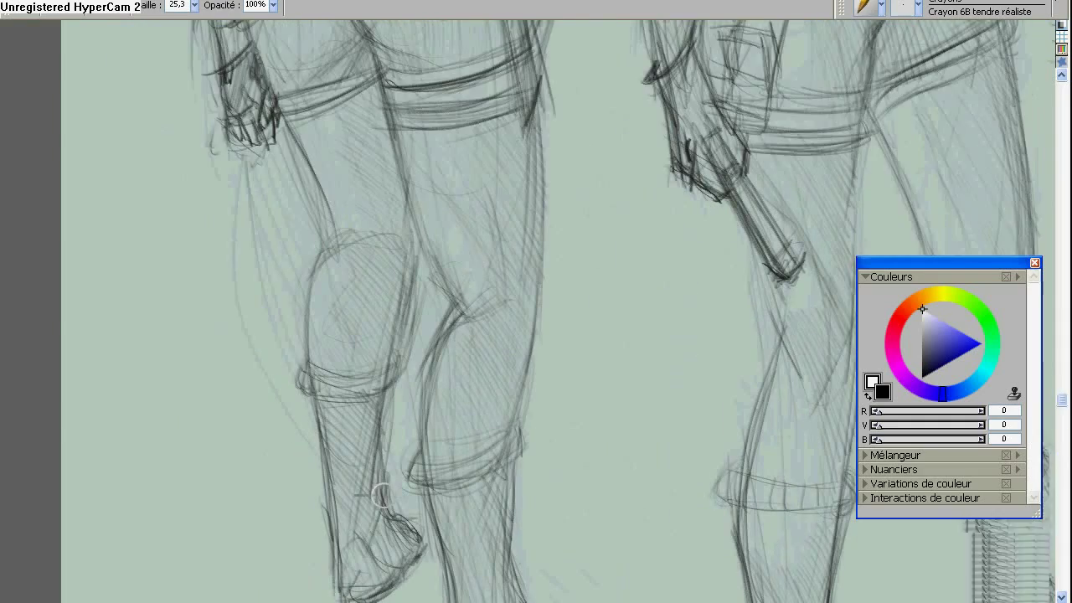
scroll(390, 465, "down", 3)
scroll(335, 459, "up", 4)
scroll(295, 453, "left", 2)
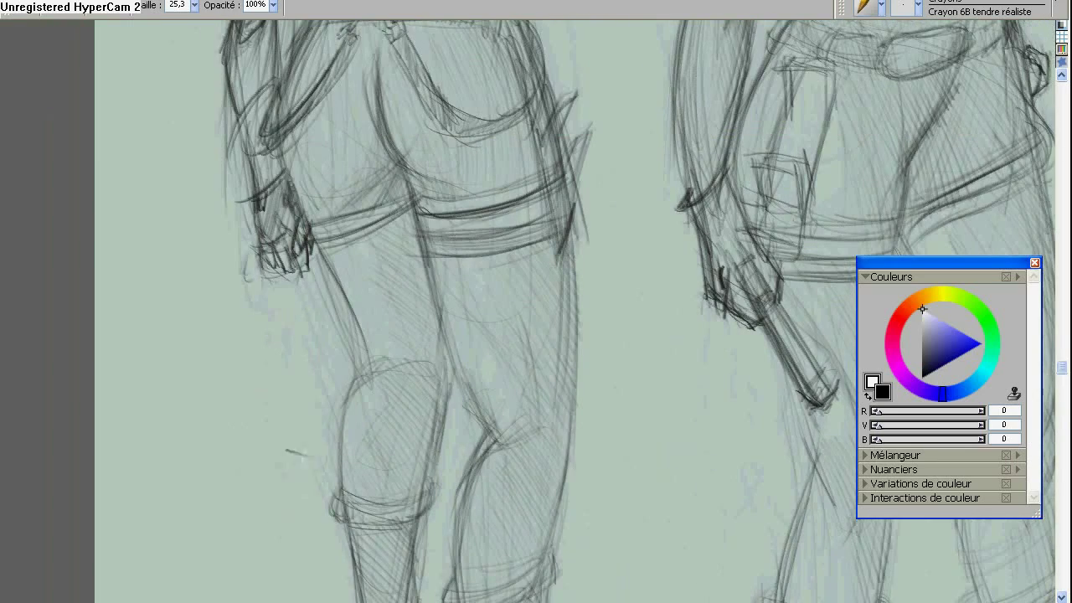
Clean up the background around the back-view figure's braid, lowered arm and backpack.
scroll(335, 344, "left", 2)
scroll(335, 344, "up", 6)
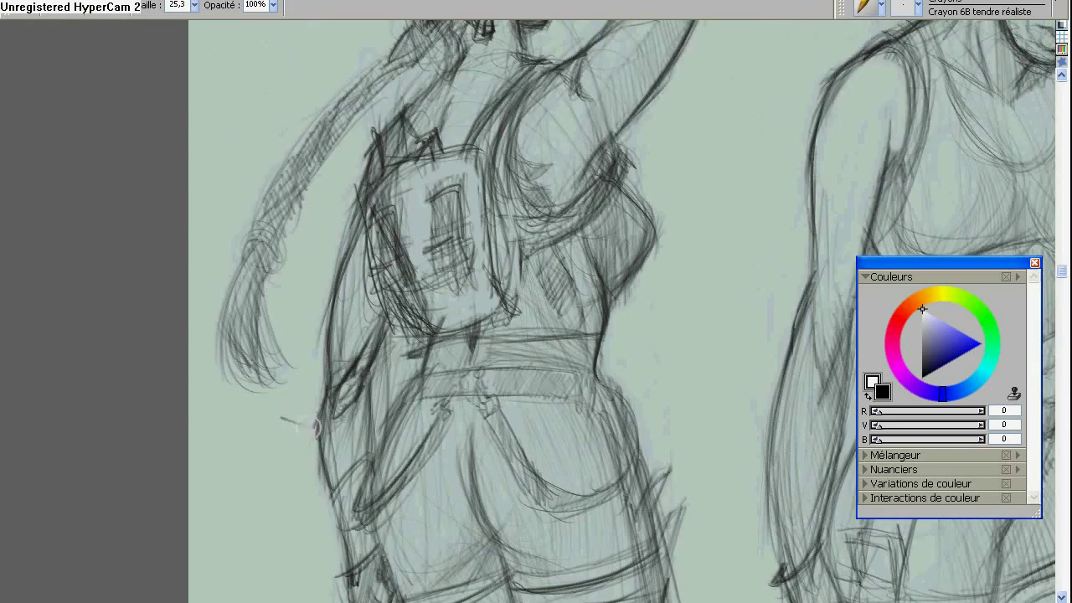
scroll(335, 344, "up", 8)
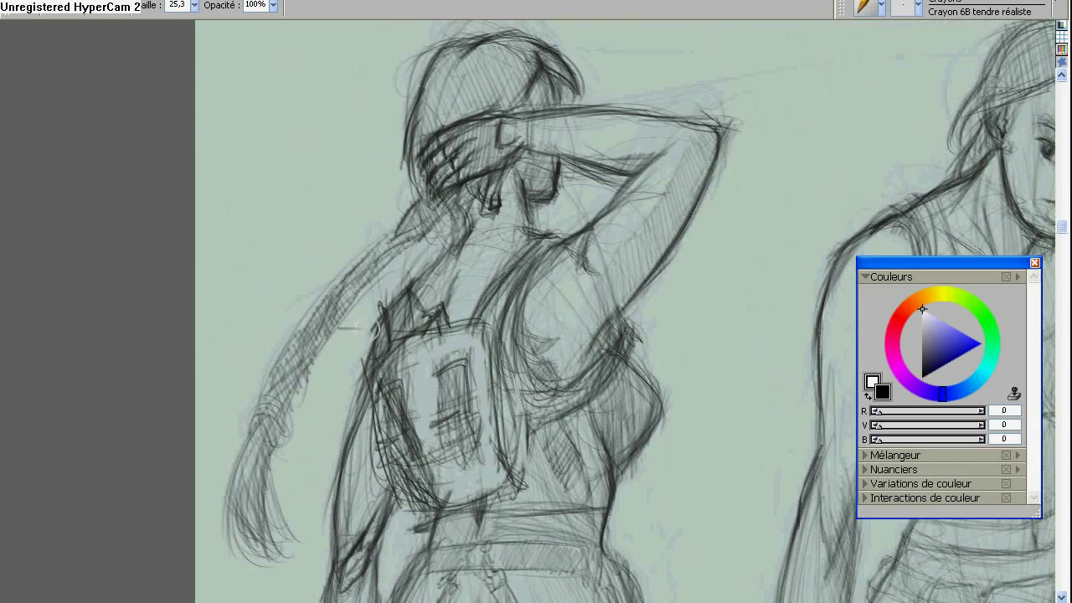
Erase the stray lines around the back-view figure's head and raised arm, including the long guide line towards the other figure.
scroll(328, 436, "up", 4)
scroll(328, 436, "right", 2)
scroll(419, 276, "right", 2)
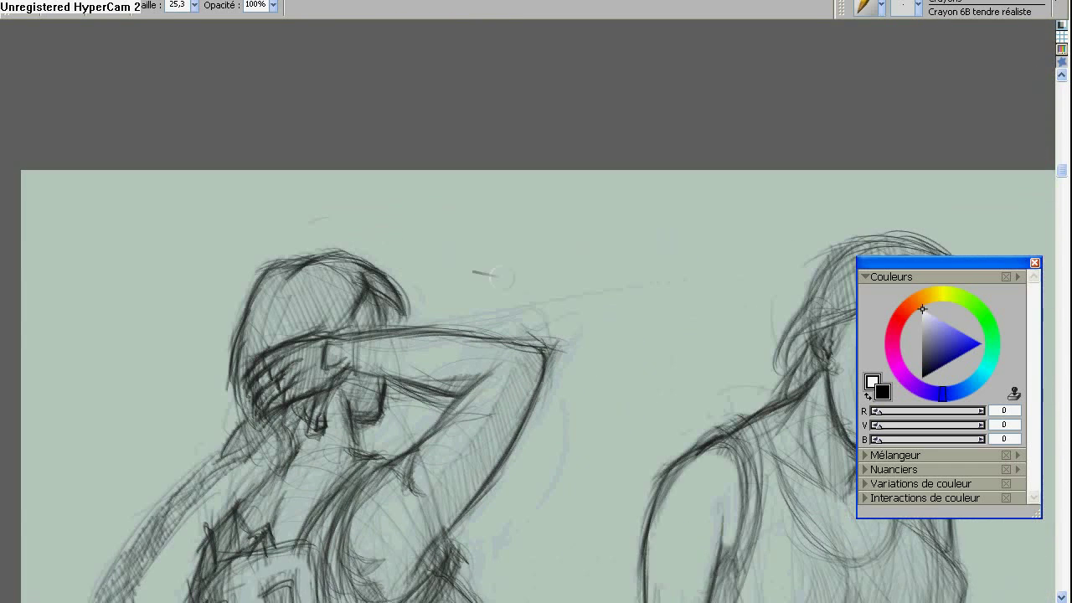
scroll(345, 268, "down", 1)
mouse_move(346, 268)
left_mouse_down()
mouse_move(479, 278)
mouse_move(479, 336)
left_mouse_up()
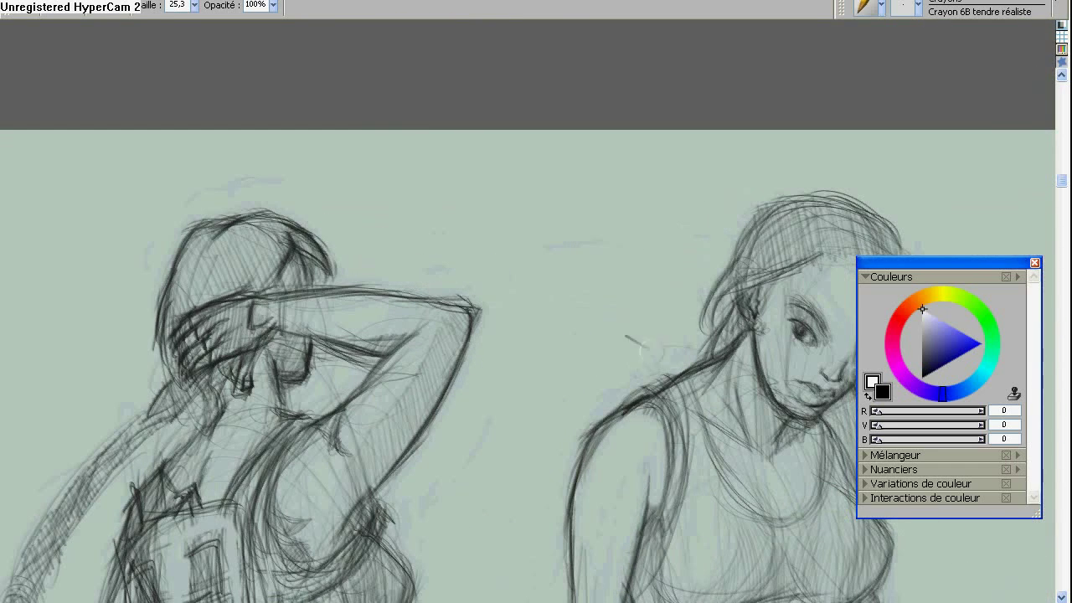
scroll(640, 346, "down", 2)
scroll(357, 389, "up", 1)
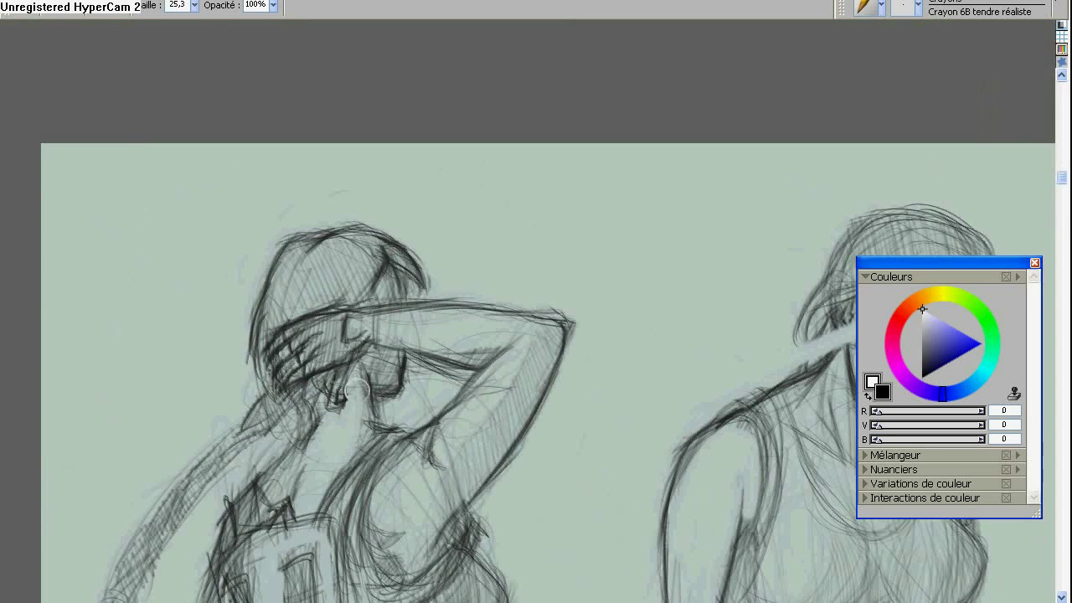
Erase the remaining stray marks beside the front-view figure's head and shoulder.
scroll(357, 389, "down", 1)
scroll(358, 389, "right", 2)
scroll(358, 389, "right", 1)
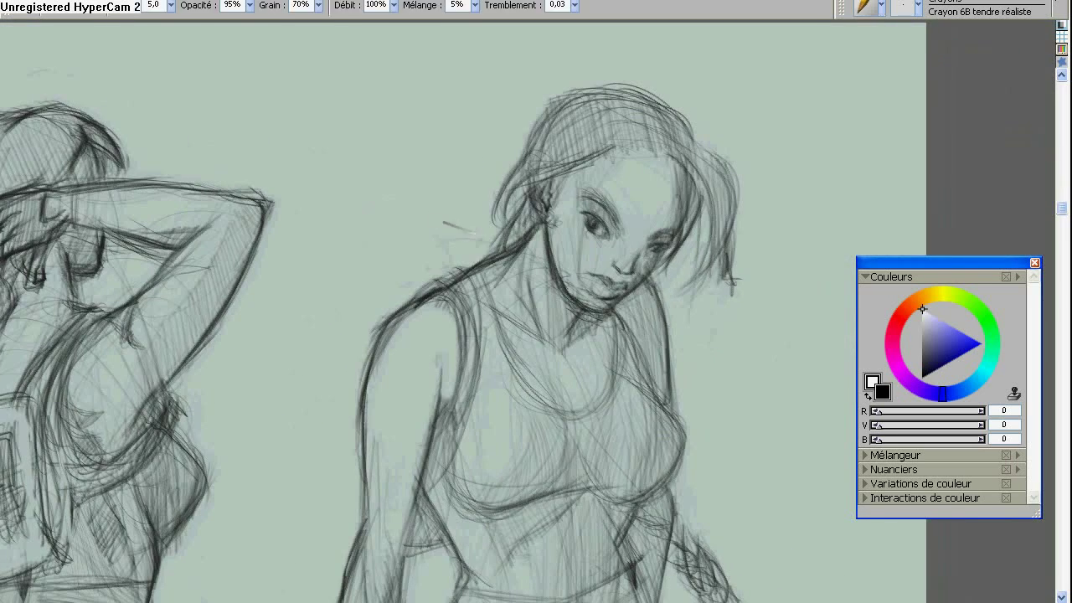
left_click(459, 226, "alt")
key("n")
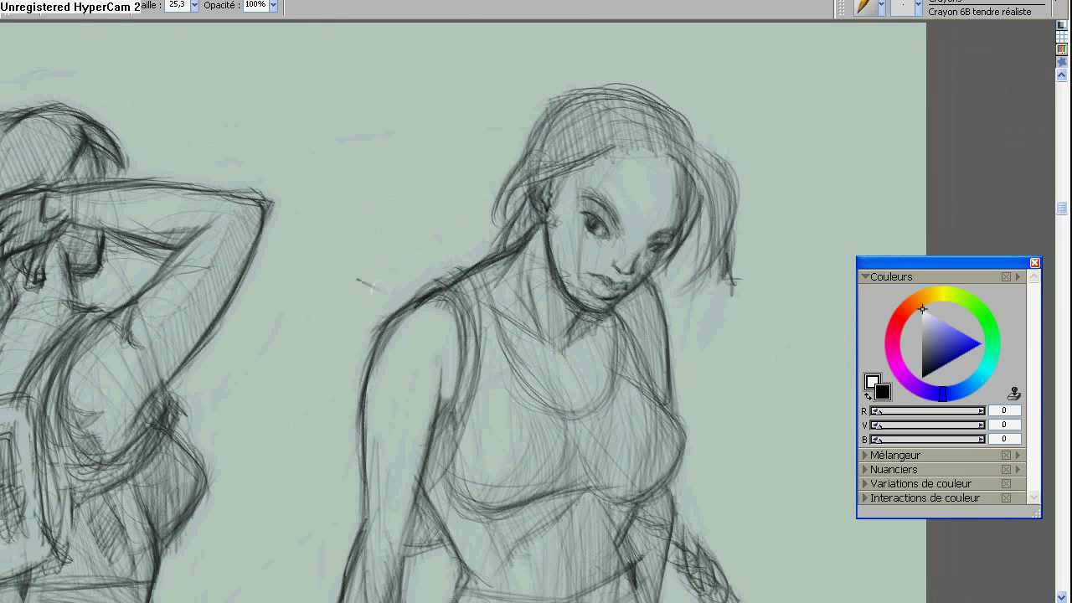
Zoom out and review both cleaned-up figures from head to feet.
key("ctrl+0")
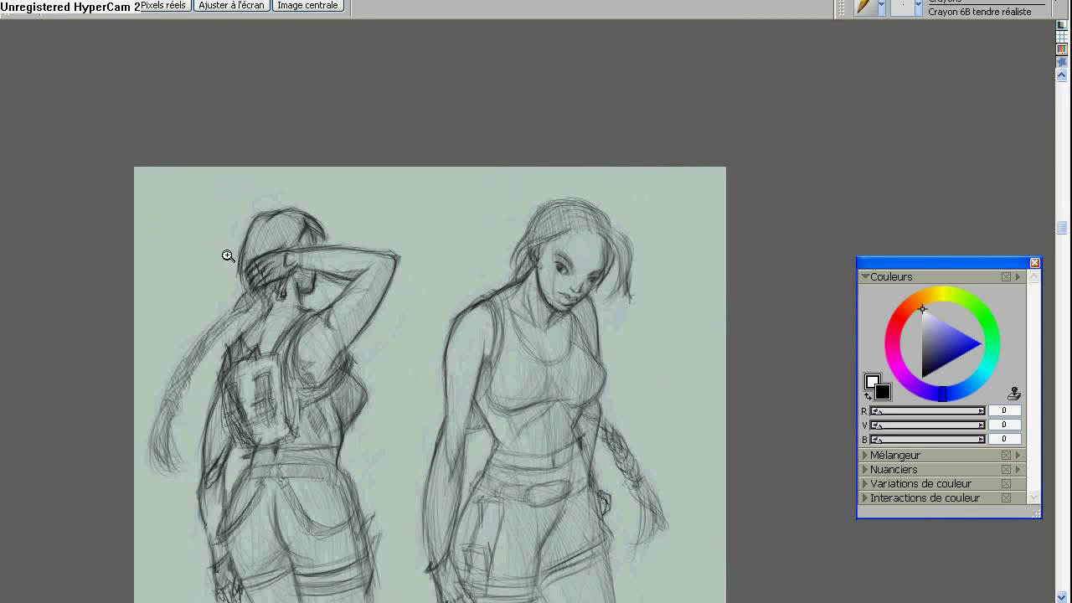
key("b")
scroll(436, 310, "down", 3)
scroll(443, 310, "down", 5)
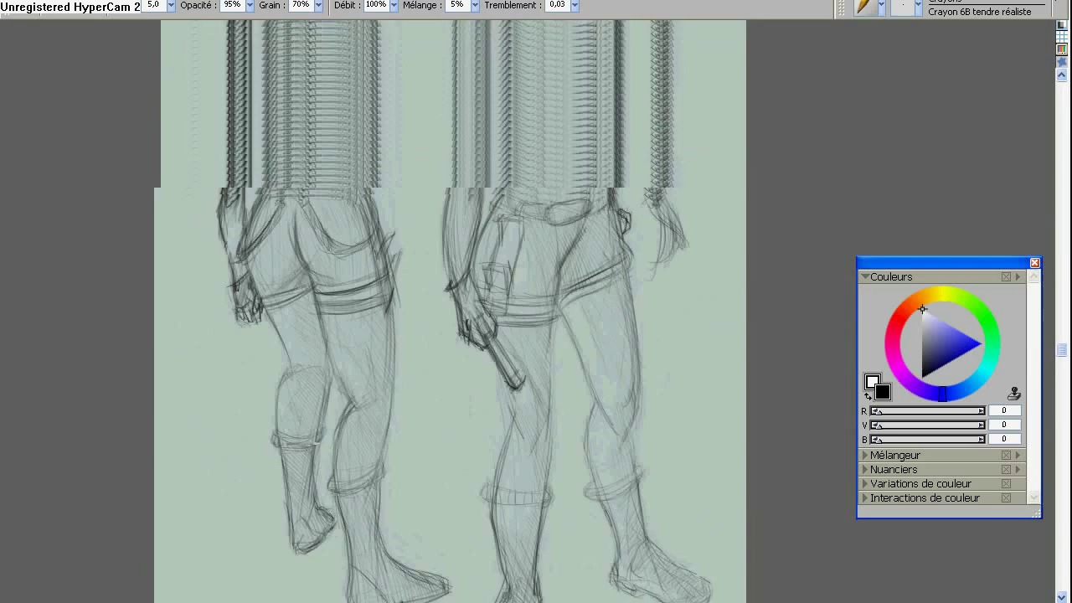
scroll(442, 310, "up", 6)
key("alt+c")
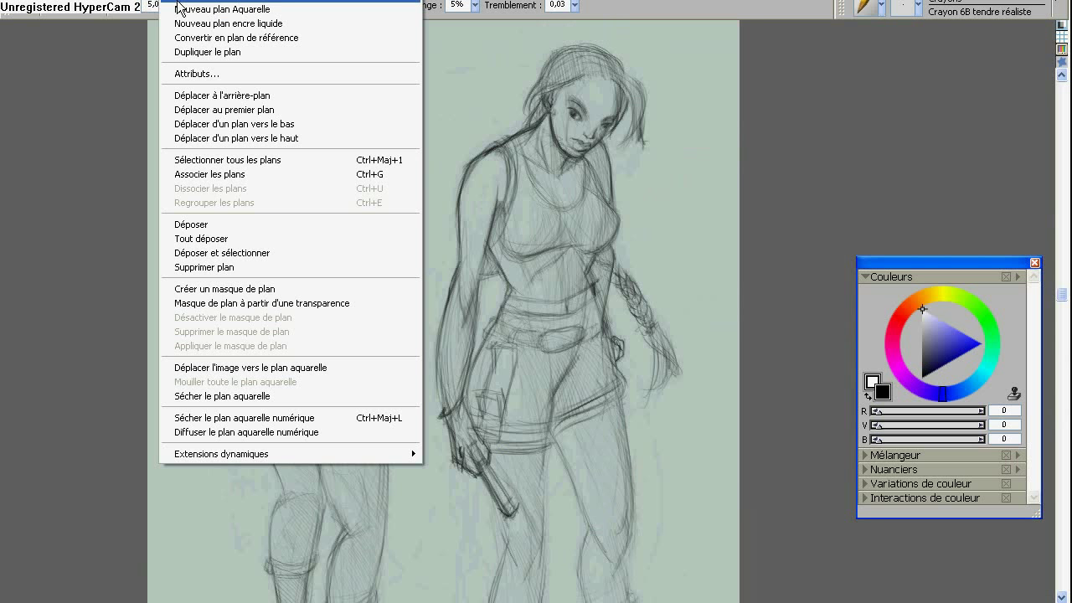
key("Escape")
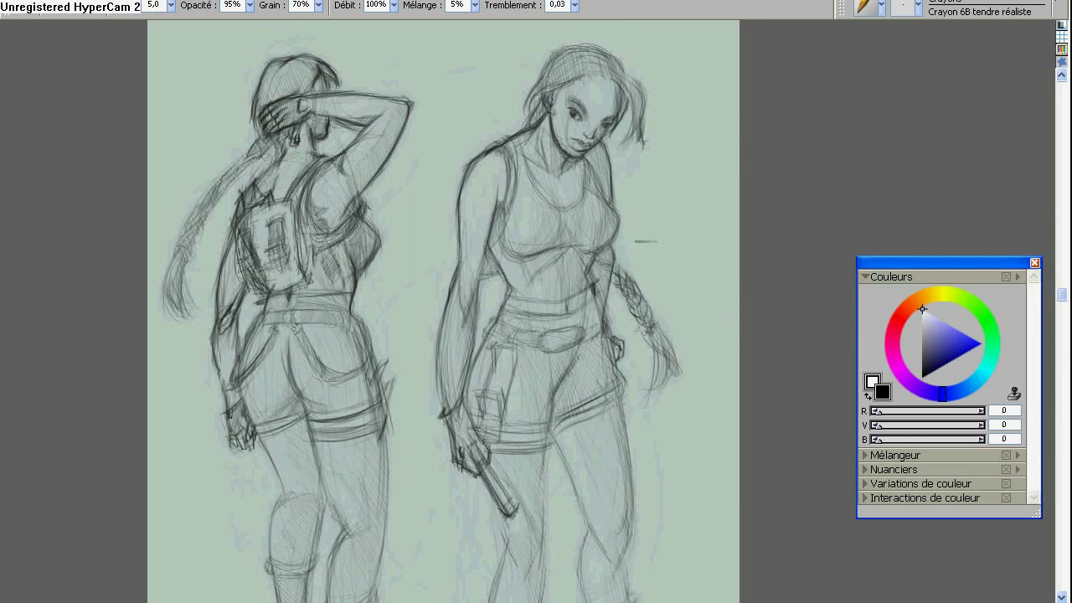
Pick a light beige-grey colour (R 201, V 197, B 185) and choose the Mouillée doux 30 acrylic brush.
left_click(969, 318)
left_click_drag(928, 294, 931, 293)
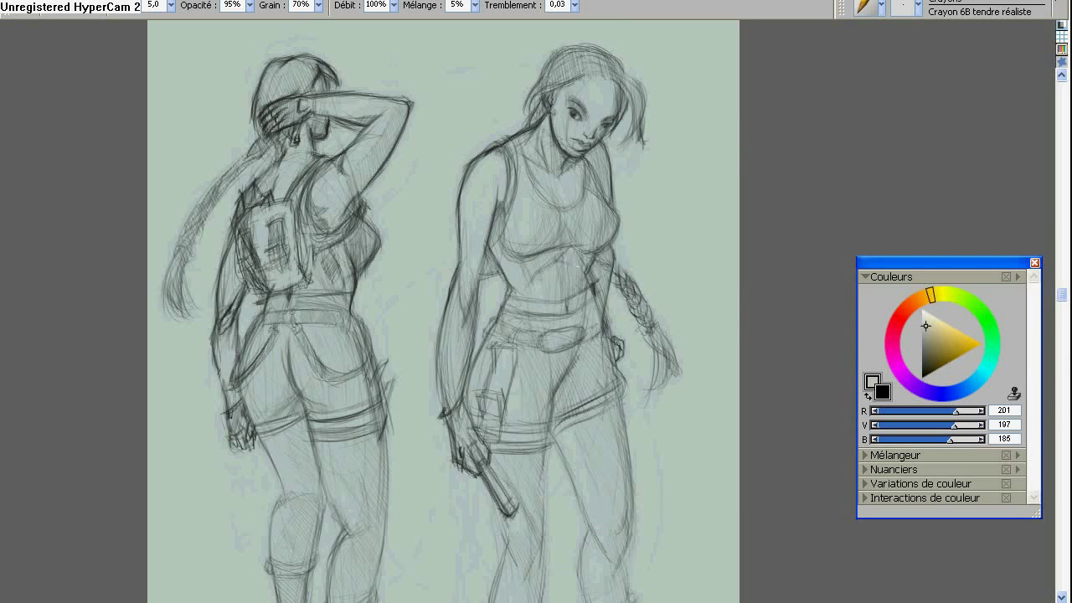
left_click(881, 5)
left_click(896, 50)
Set the brush size to 52.2 and swap the main and additional colours.
left_click(171, 5)
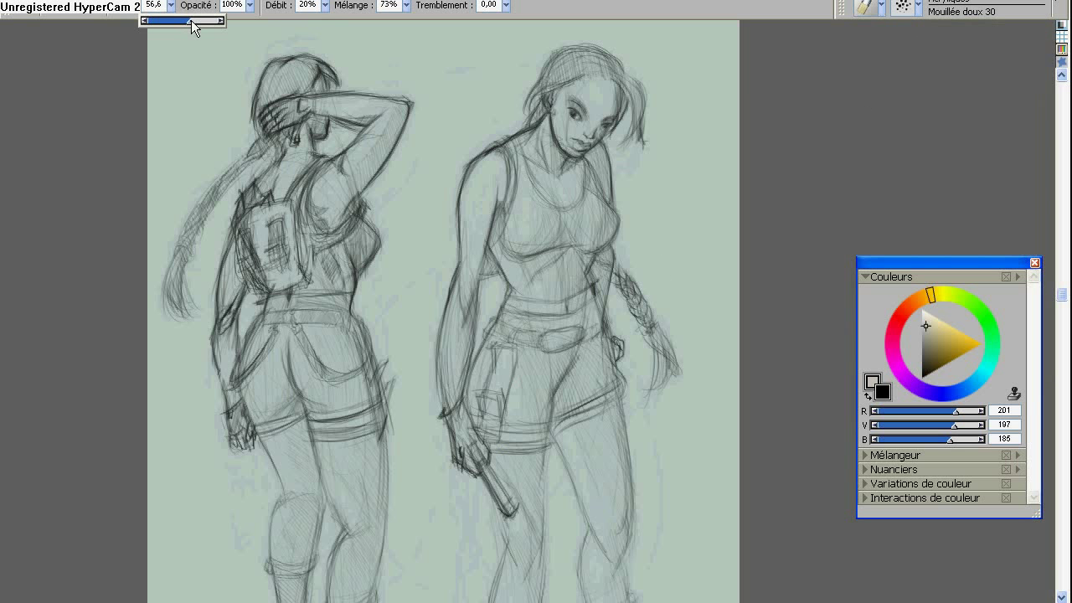
left_click_drag(192, 27, 189, 28)
key("shift+x")
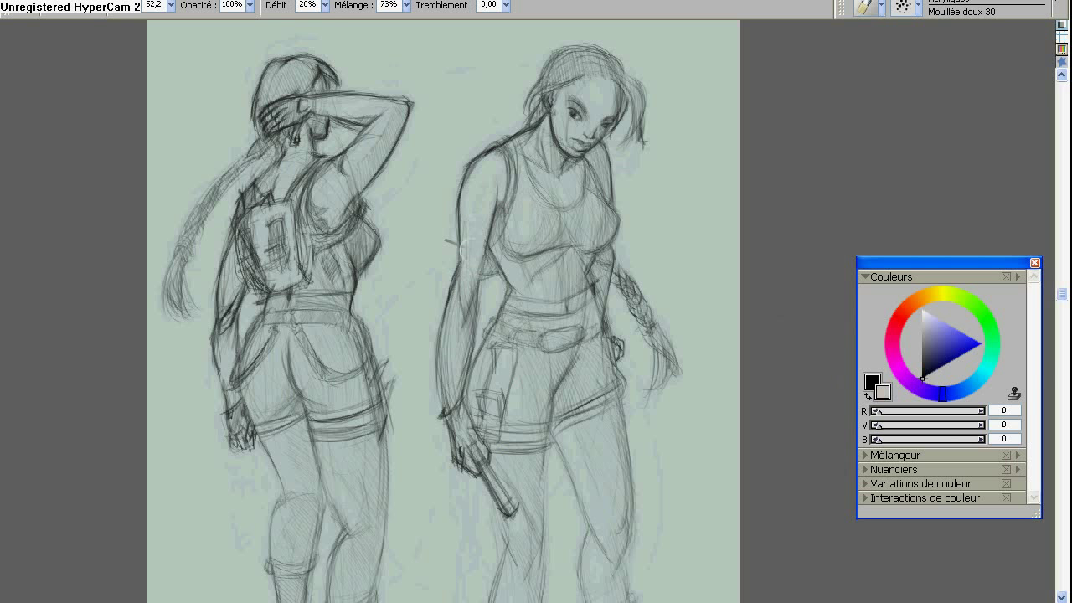
Paint a translucent grey-brown skin tone over the front-view figure's arms, upper chest, neck and face.
left_click_drag(463, 247, 483, 178)
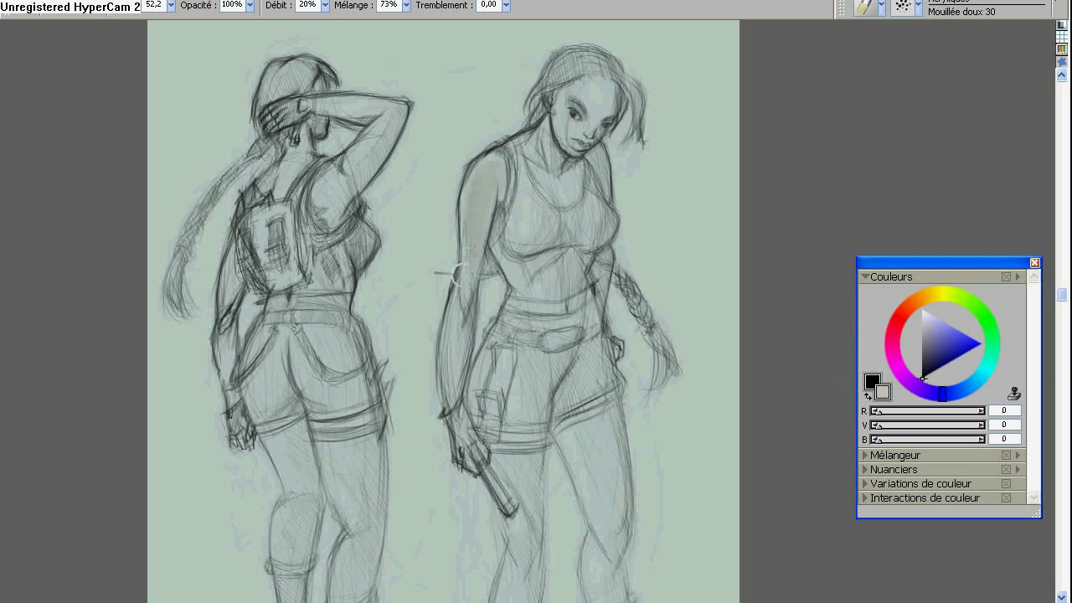
left_click_drag(446, 394, 450, 334)
left_click_drag(504, 133, 579, 178)
left_click_drag(560, 129, 610, 102)
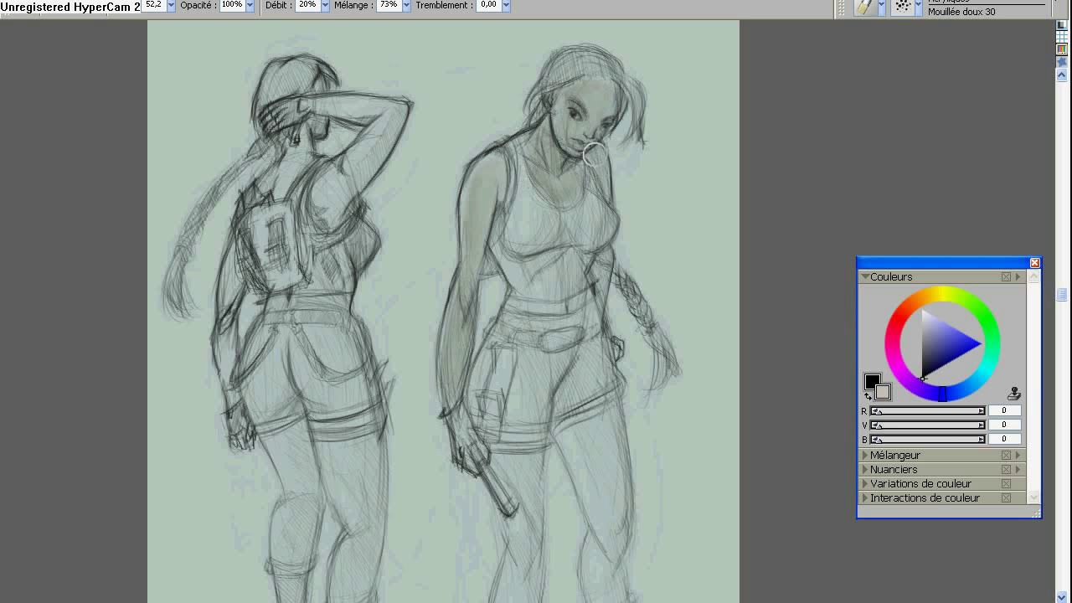
Fill the bare skin of both of the front-view figure's legs, from the shorts to the boot tops, with the grey-brown tone.
scroll(614, 353, "down", 5)
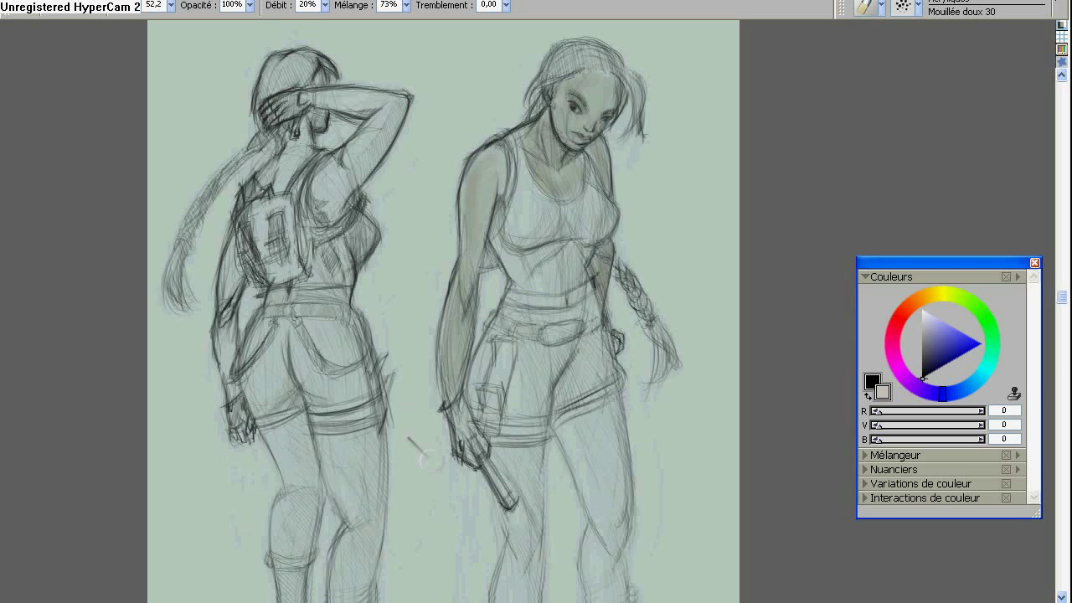
mouse_move(570, 176)
left_mouse_down()
mouse_move(603, 277)
mouse_move(559, 100)
left_mouse_up()
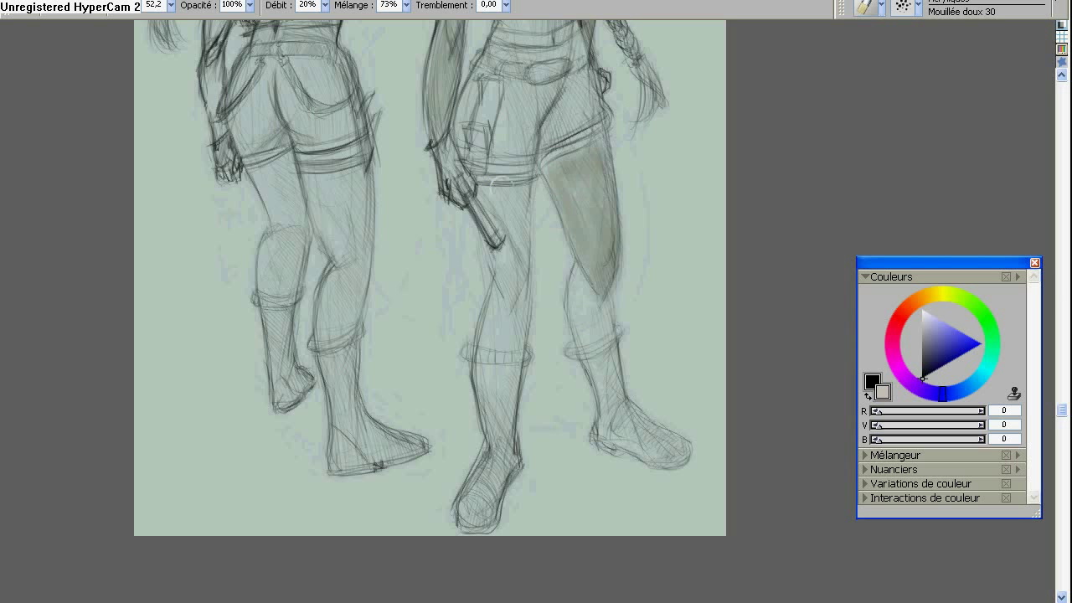
mouse_move(501, 181)
left_mouse_down()
mouse_move(483, 168)
mouse_move(502, 217)
mouse_move(477, 340)
mouse_move(569, 285)
mouse_move(609, 340)
left_mouse_up()
Paint the same grey-brown skin tone on both of the back-view figure's legs between the shorts and the boots.
mouse_move(550, 168)
left_mouse_down()
mouse_move(550, 402)
mouse_move(697, 251)
left_mouse_up()
left_click_drag(476, 268, 503, 419)
left_click_drag(469, 352, 485, 429)
left_click_drag(480, 258, 488, 309)
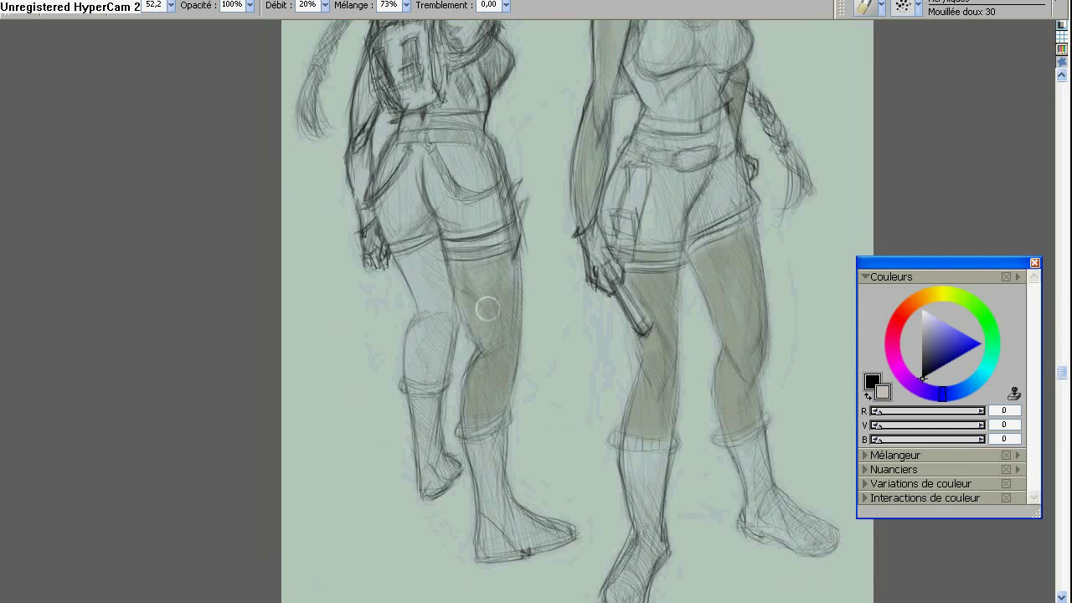
left_click_drag(442, 239, 410, 381)
left_click_drag(482, 272, 486, 312)
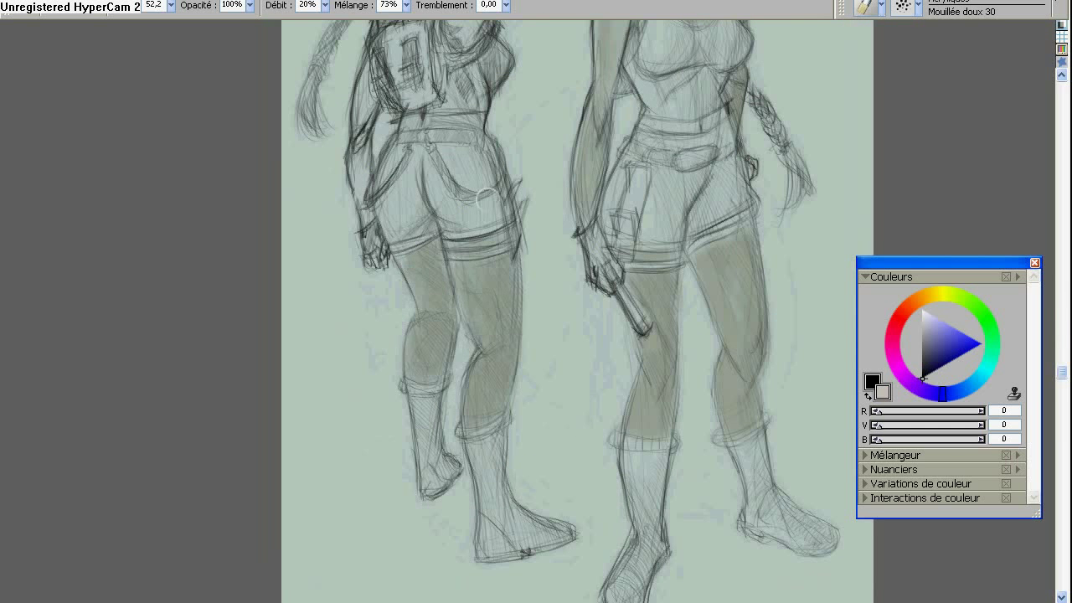
Paint the grey-brown skin tone on the back-view figure's arms, upper back, neck and bare waist, and save the drawing.
left_click_drag(546, 107, 552, 249)
mouse_move(457, 250)
left_mouse_down()
mouse_move(410, 259)
mouse_move(486, 261)
left_mouse_up()
mouse_move(377, 214)
left_mouse_down()
mouse_move(361, 330)
mouse_move(375, 284)
left_mouse_up()
mouse_move(443, 121)
left_mouse_down()
mouse_move(454, 78)
mouse_move(511, 65)
mouse_move(485, 143)
left_mouse_up()
left_click_drag(503, 83, 478, 124)
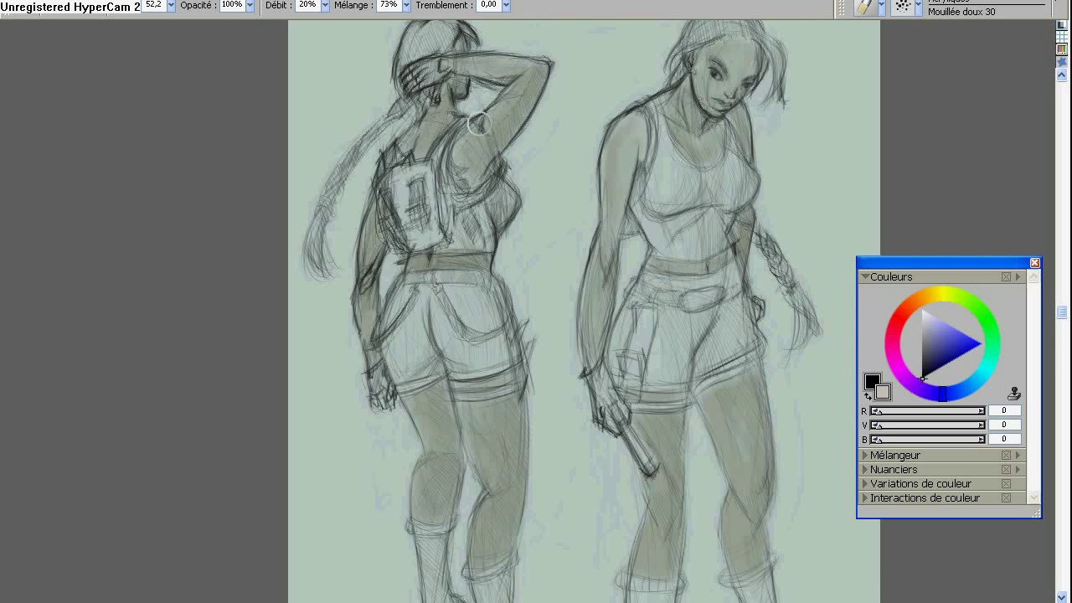
left_click(17, 7)
left_click(53, 136)
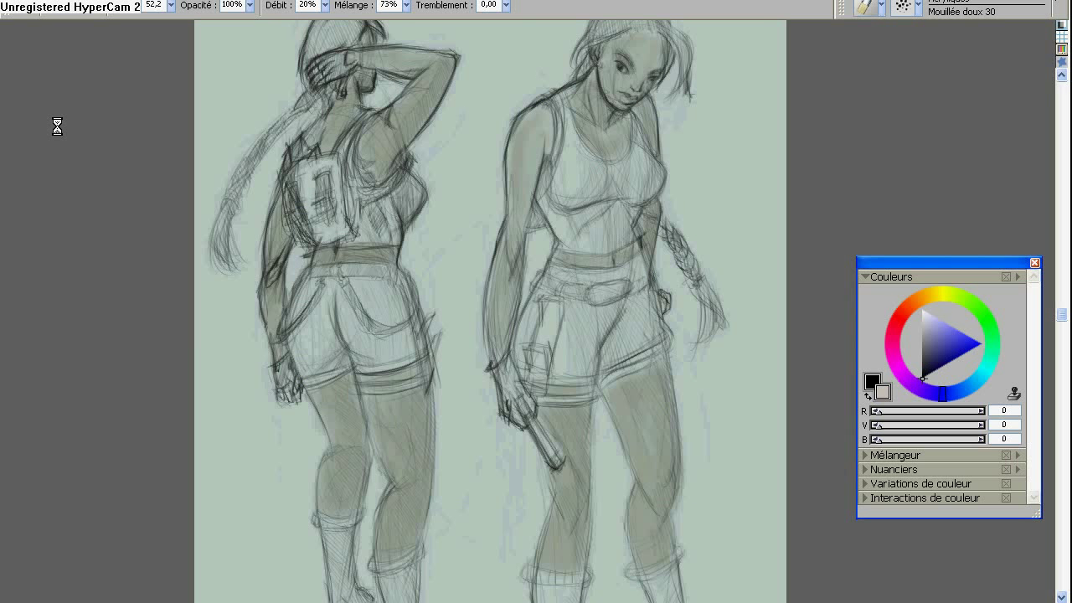
Mix a greyish blue with RGB 157, 174, 197 and paint it over the tank tops of both figures.
left_click(681, 356, "alt")
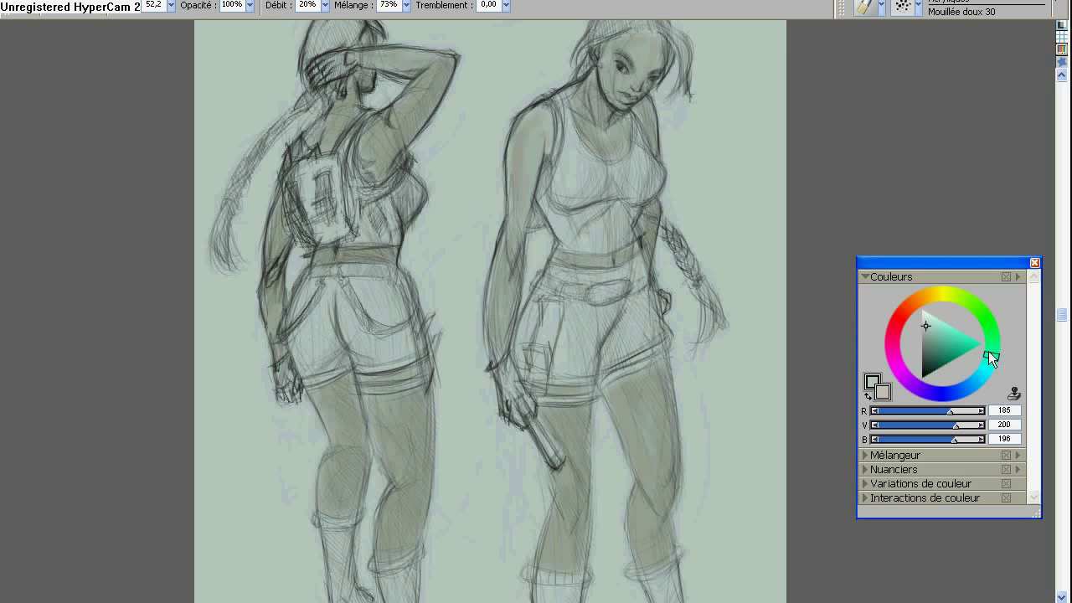
left_click(716, 327, "alt")
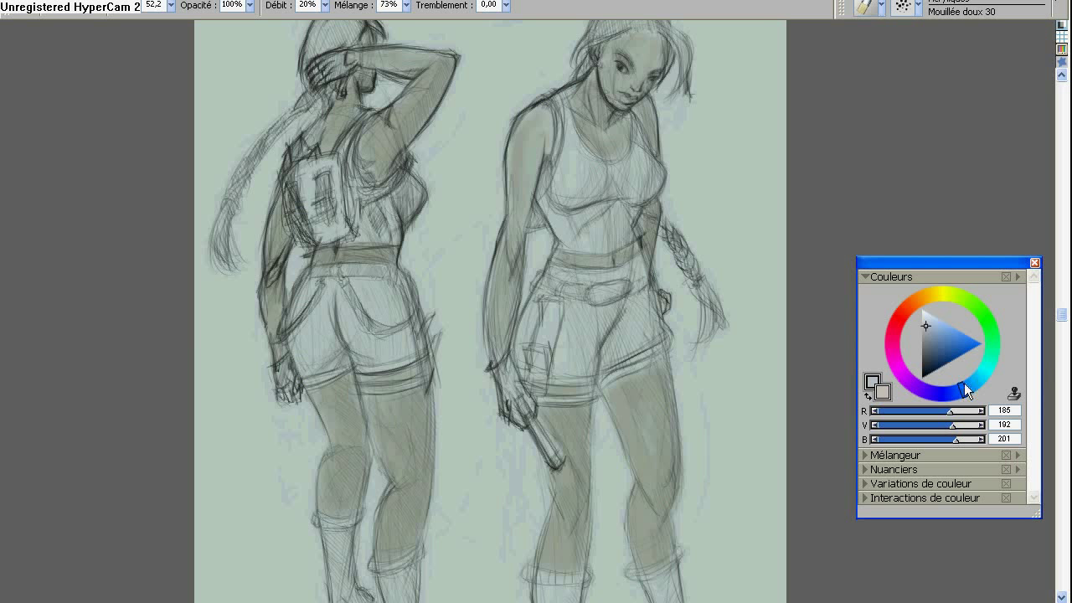
left_click_drag(924, 332, 931, 330)
left_click(529, 140, "alt")
mouse_move(540, 188)
left_mouse_down()
mouse_move(620, 167)
mouse_move(637, 139)
left_mouse_up()
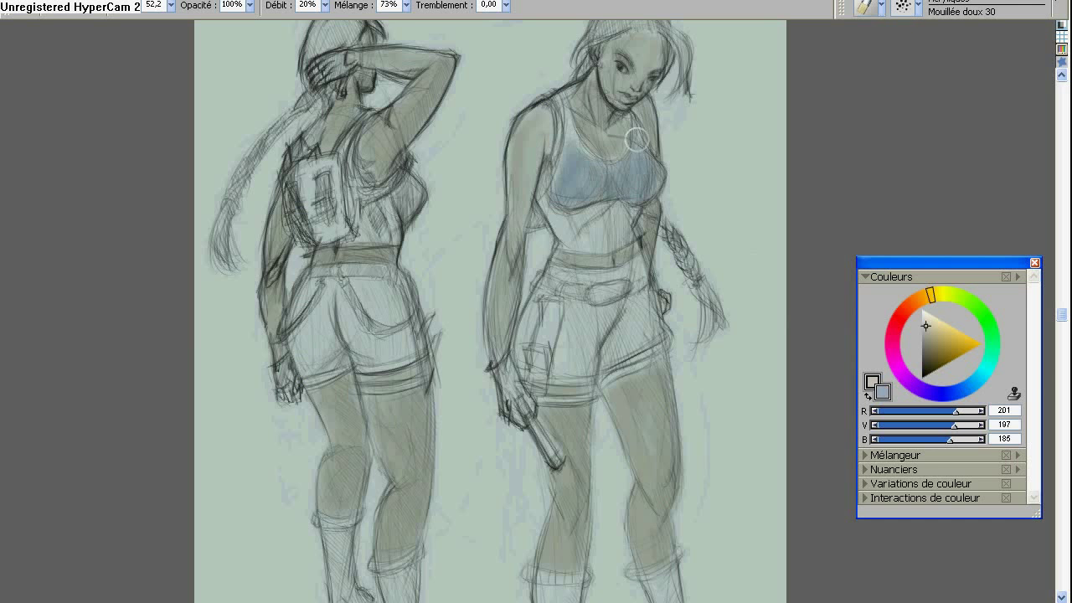
mouse_move(578, 165)
left_mouse_down()
mouse_move(569, 201)
mouse_move(603, 239)
mouse_move(553, 214)
mouse_move(634, 177)
mouse_move(721, 261)
left_mouse_up()
mouse_move(448, 272)
left_mouse_down()
mouse_move(432, 331)
mouse_move(503, 267)
left_mouse_up()
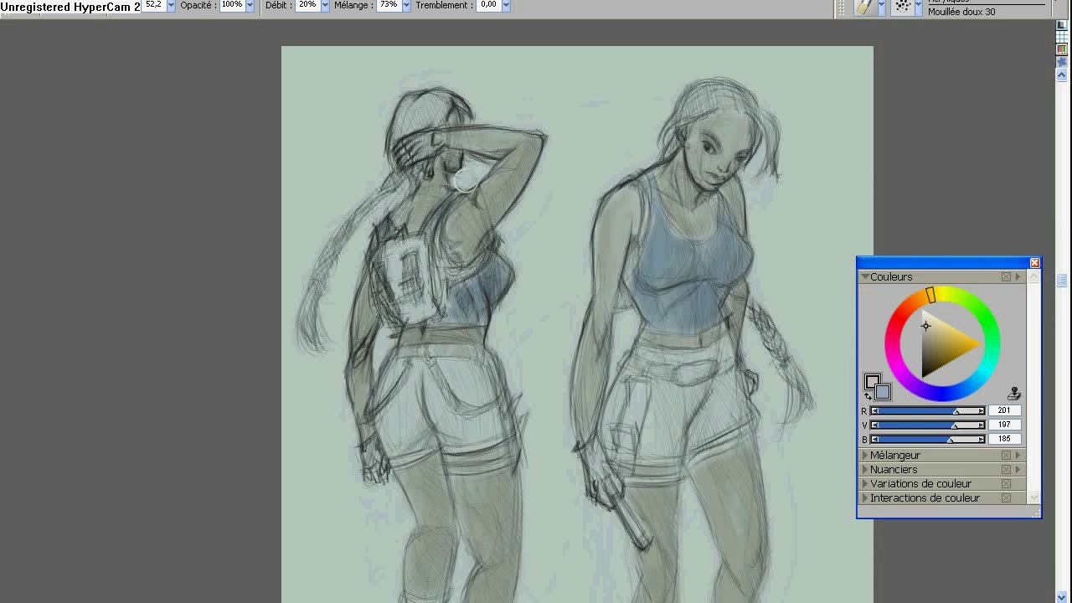
Mix a dark grey-brown with RGB 140, 125, 116 and shade the front-view figure's shorts and waistband, leaving the belt light.
scroll(460, 294, "down", 5)
scroll(423, 352, "up", 4)
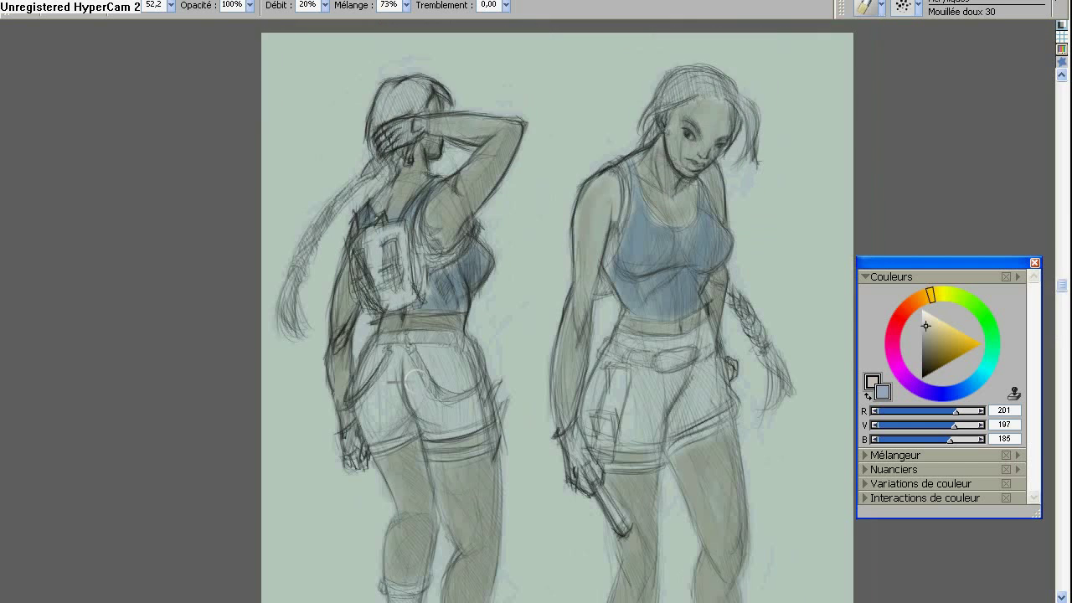
scroll(444, 316, "down", 3)
left_click_drag(444, 316, 357, 271)
mouse_move(989, 356)
left_mouse_down()
mouse_move(898, 320)
mouse_move(911, 304)
left_mouse_up()
left_click(924, 349)
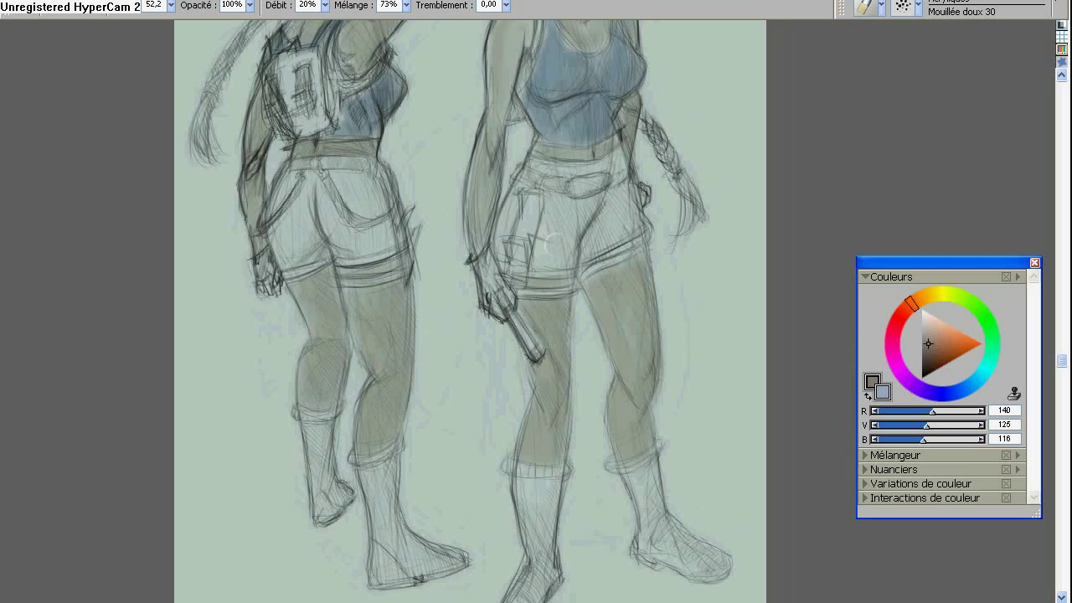
left_click(869, 396)
mouse_move(543, 235)
left_mouse_down()
mouse_move(546, 222)
mouse_move(603, 226)
mouse_move(619, 243)
mouse_move(512, 207)
mouse_move(536, 241)
mouse_move(529, 248)
mouse_move(526, 198)
left_mouse_up()
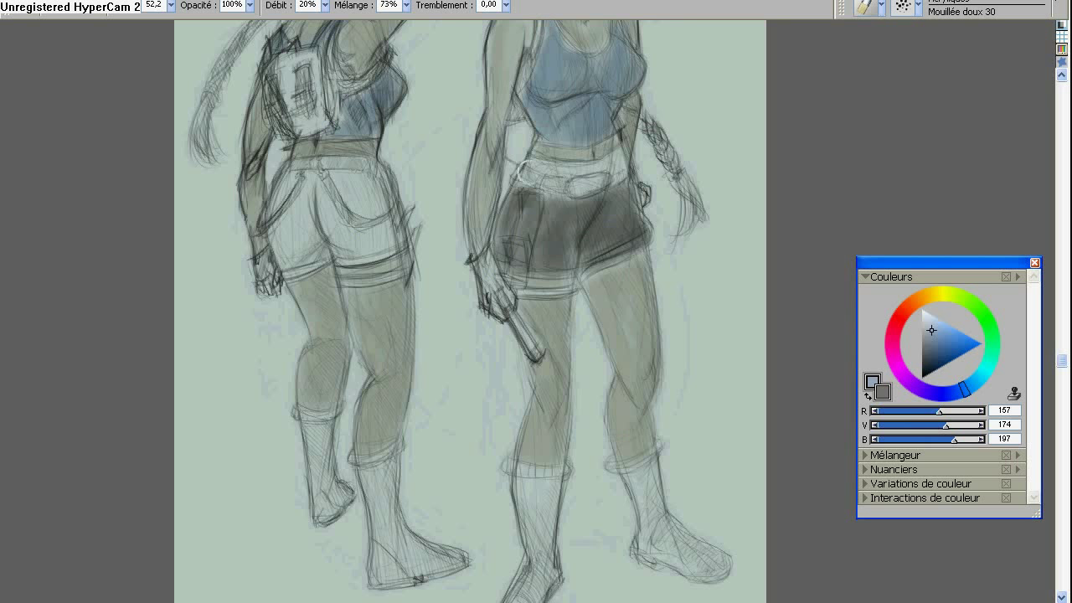
mouse_move(540, 156)
left_mouse_down()
mouse_move(603, 171)
mouse_move(531, 159)
mouse_move(586, 172)
left_mouse_up()
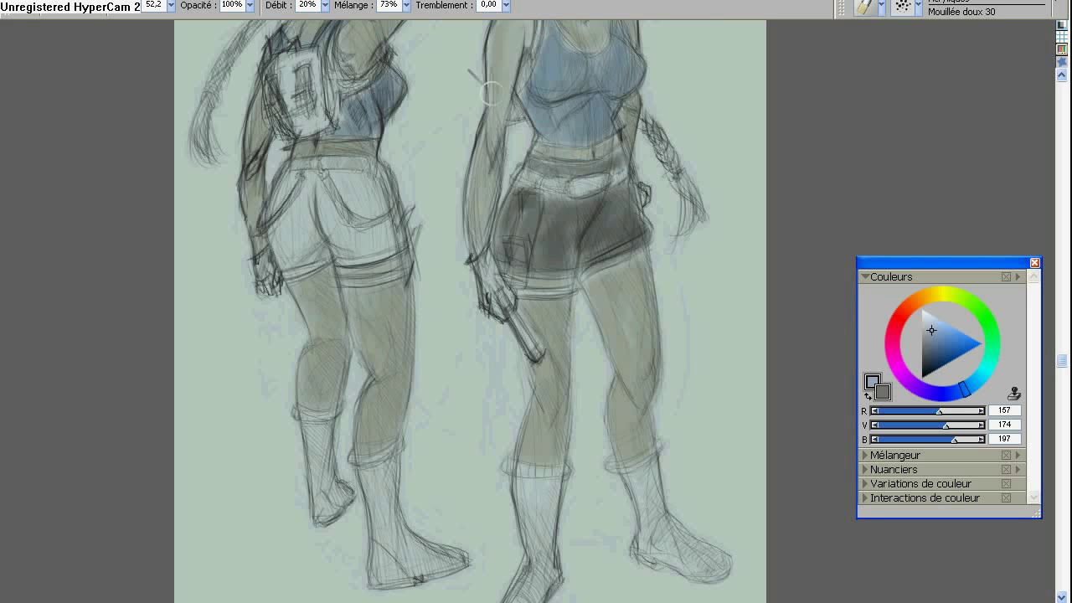
Paint the same dark grey-brown over the back-view figure's shorts below the belt.
scroll(469, 262, "up", 5)
mouse_move(276, 423)
left_mouse_down()
mouse_move(281, 369)
mouse_move(319, 345)
mouse_move(341, 395)
mouse_move(330, 378)
mouse_move(349, 382)
mouse_move(327, 410)
mouse_move(329, 341)
left_mouse_up()
scroll(344, 322, "down", 3)
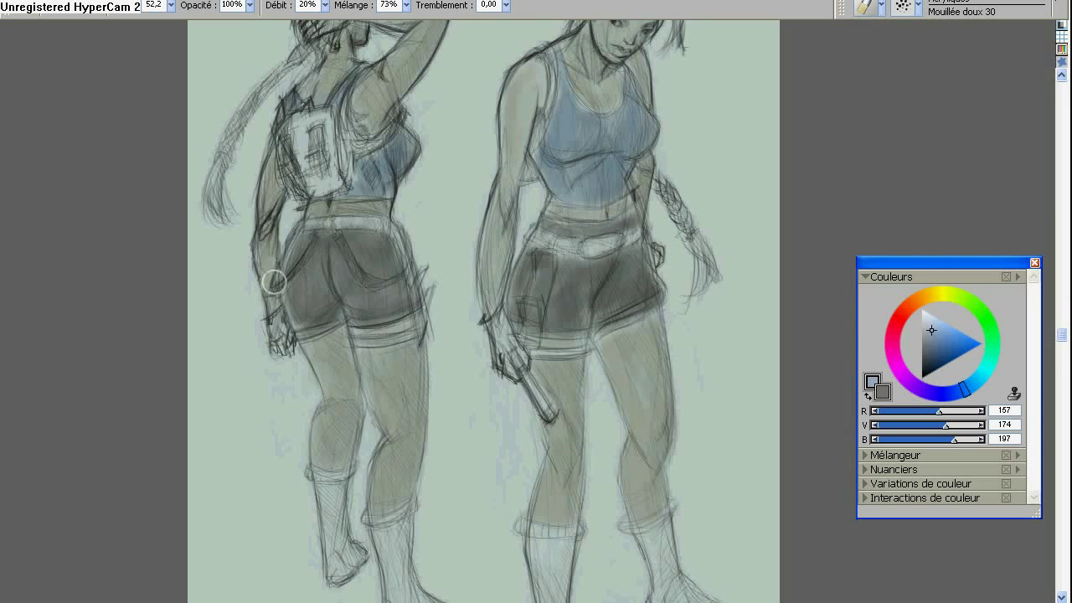
Choose a light tan and paint it over the back-view figure's backpack.
left_click_drag(274, 283, 106, 307)
left_click(932, 292)
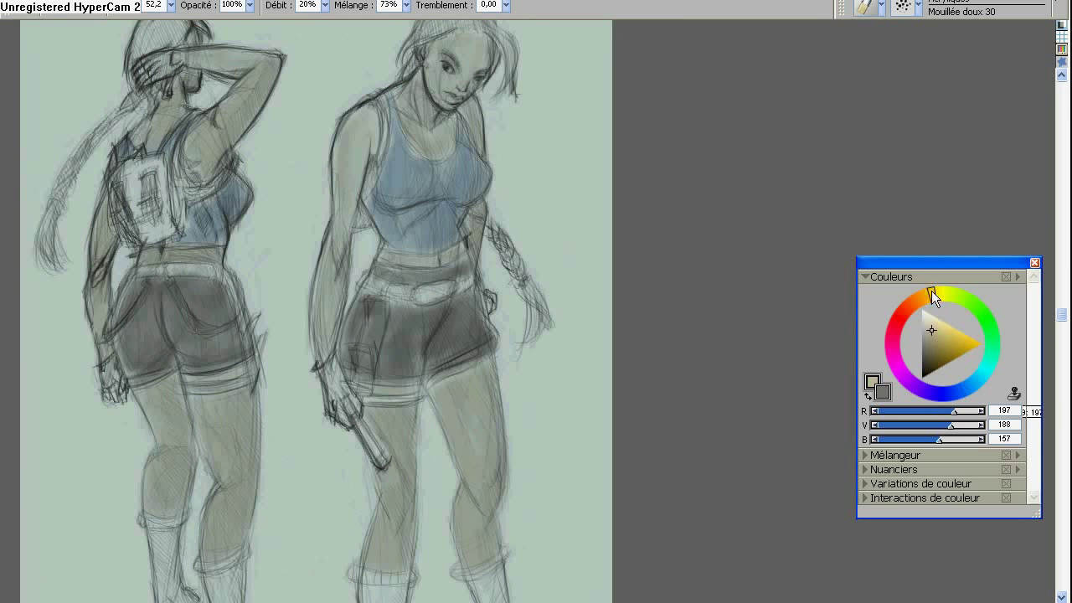
left_click_drag(931, 291, 929, 291)
key("ctrl+minus")
mouse_move(251, 318)
left_mouse_down()
mouse_move(285, 352)
mouse_move(243, 398)
mouse_move(301, 335)
mouse_move(145, 335)
left_mouse_up()
key("shift+s")
left_click_drag(365, 310, 377, 319)
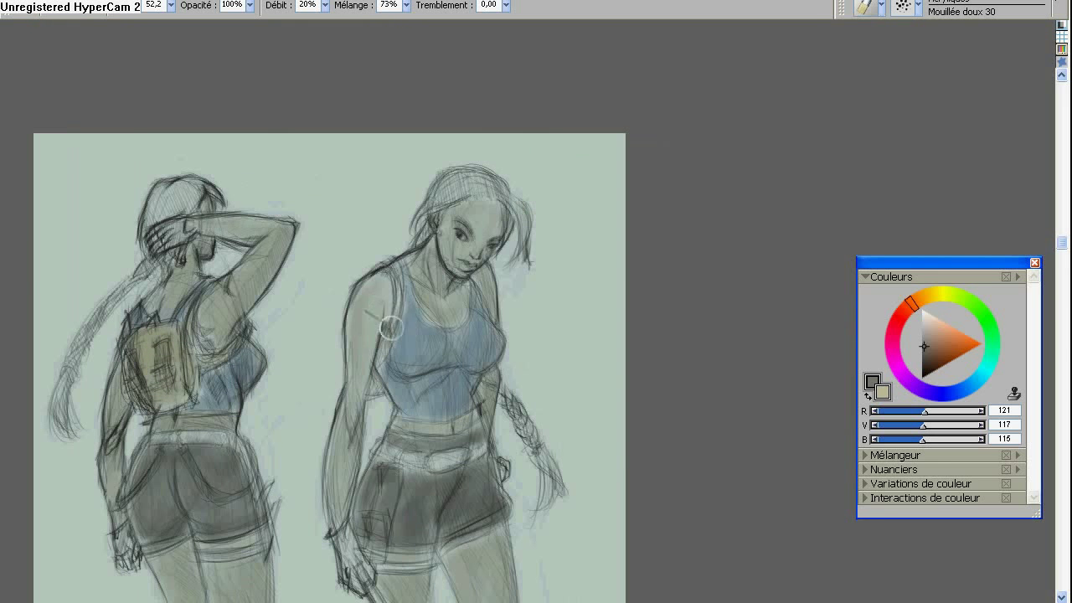
left_click_drag(382, 389, 354, 249)
Choose a dark, nearly neutral brown and paint the boots, hair and braids of both figures and the front-view figure's glove.
left_click(872, 380)
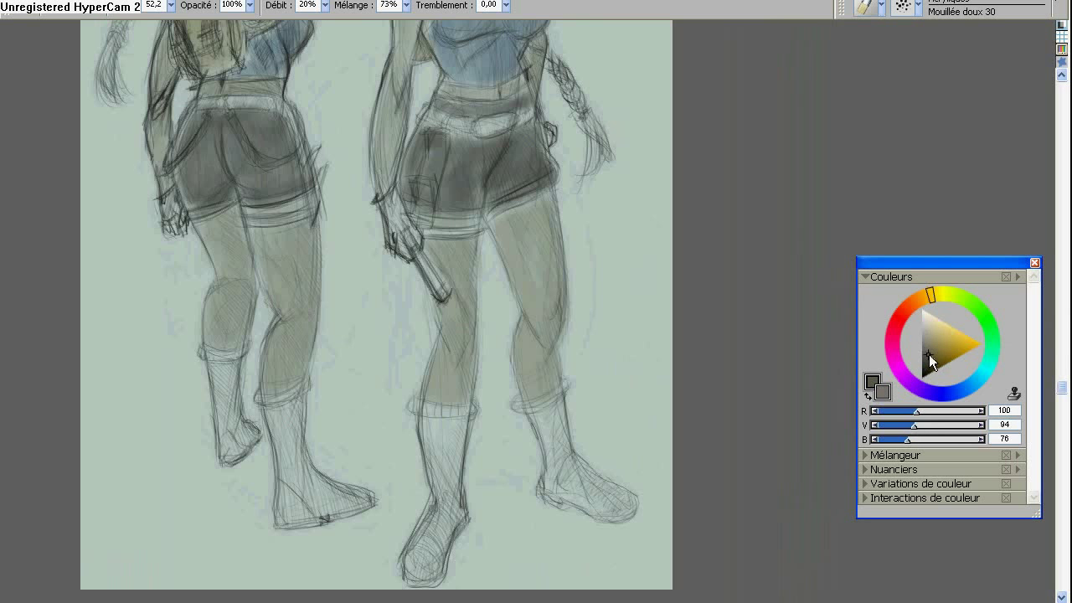
mouse_move(528, 403)
left_mouse_down()
mouse_move(578, 490)
mouse_move(620, 506)
mouse_move(541, 417)
mouse_move(602, 337)
left_mouse_up()
mouse_move(507, 335)
left_mouse_down()
mouse_move(504, 399)
mouse_move(480, 477)
mouse_move(515, 343)
left_mouse_up()
mouse_move(515, 344)
left_mouse_down()
mouse_move(603, 545)
mouse_move(624, 335)
left_mouse_up()
mouse_move(461, 335)
left_mouse_down()
mouse_move(469, 419)
mouse_move(491, 438)
mouse_move(474, 386)
mouse_move(406, 335)
mouse_move(387, 275)
mouse_move(374, 585)
left_mouse_up()
mouse_move(672, 134)
left_mouse_down()
mouse_move(629, 159)
mouse_move(735, 168)
mouse_move(720, 193)
mouse_move(769, 429)
mouse_move(758, 448)
left_mouse_up()
mouse_move(268, 369)
left_mouse_down()
mouse_move(344, 238)
mouse_move(379, 133)
left_mouse_up()
Paint the back-view figure's glove dark and darken the pouch on the front-view figure's shorts.
scroll(275, 354, "down", 2)
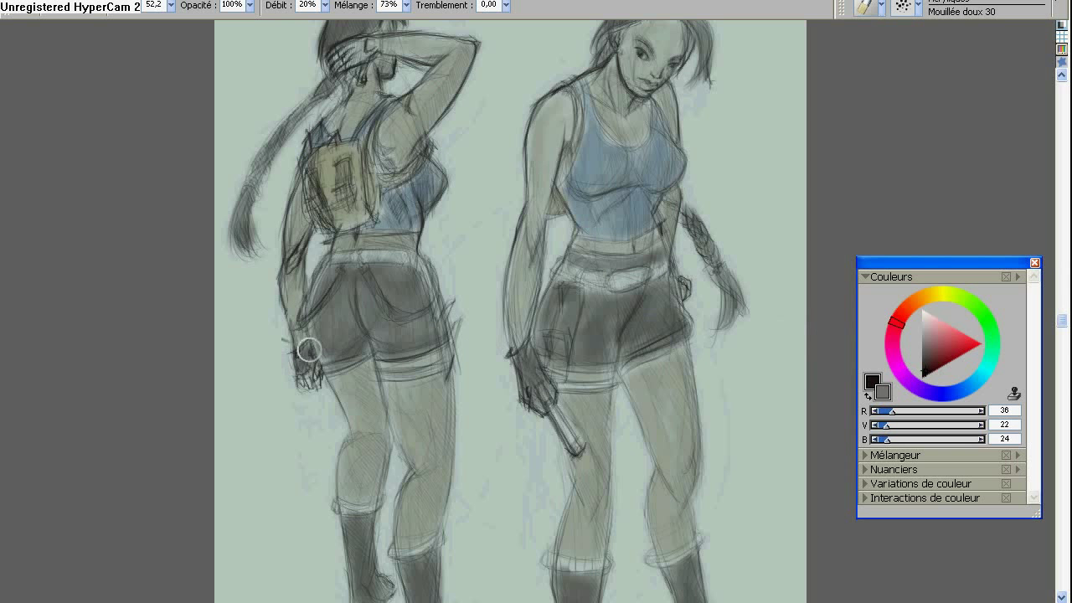
scroll(299, 360, "up", 4)
scroll(392, 237, "down", 4)
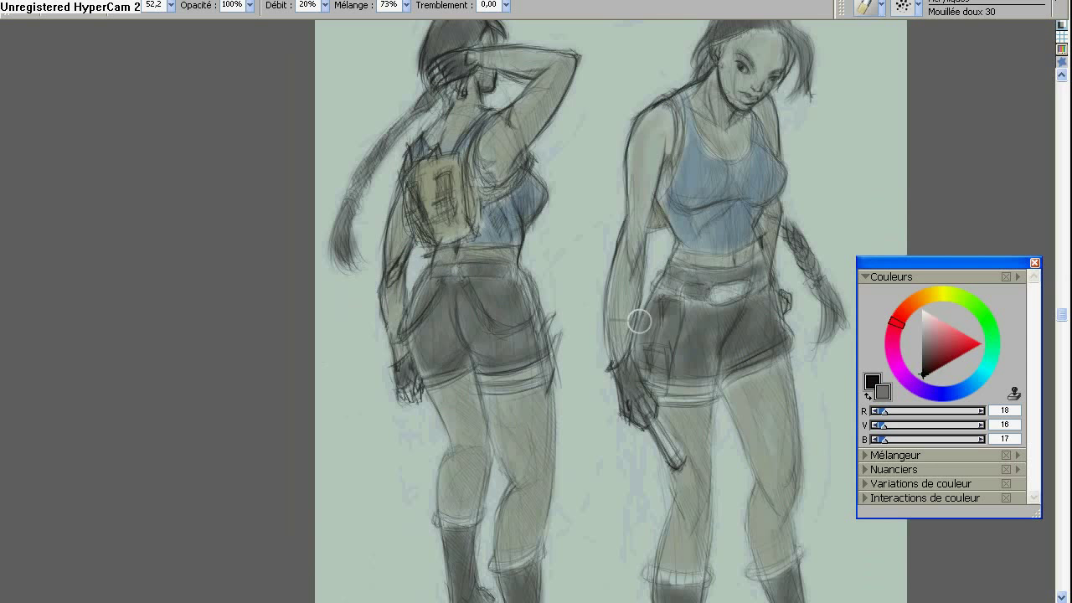
left_click_drag(639, 321, 662, 372)
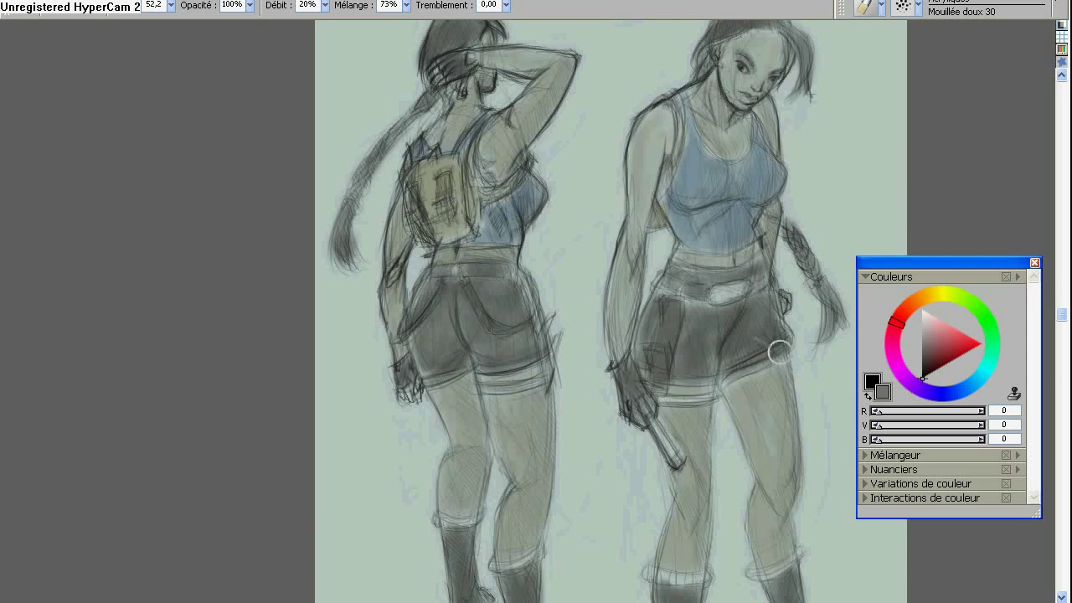
scroll(586, 348, "up", 2)
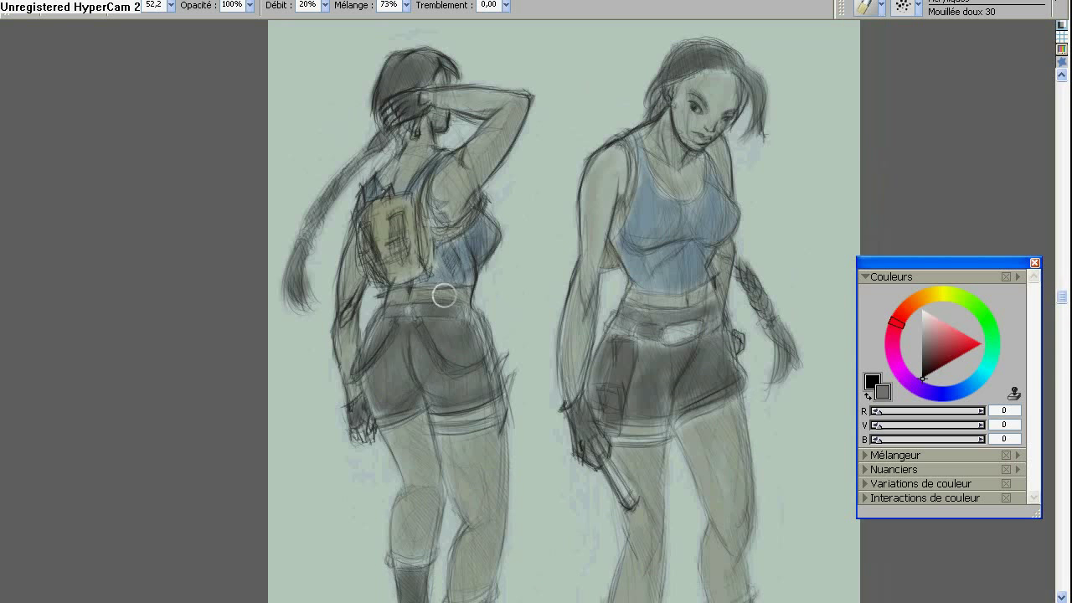
Choose a blue-grey with RGB 130, 136, 144 and enlarge the brush to 161.7.
left_click(962, 390)
left_click(928, 340)
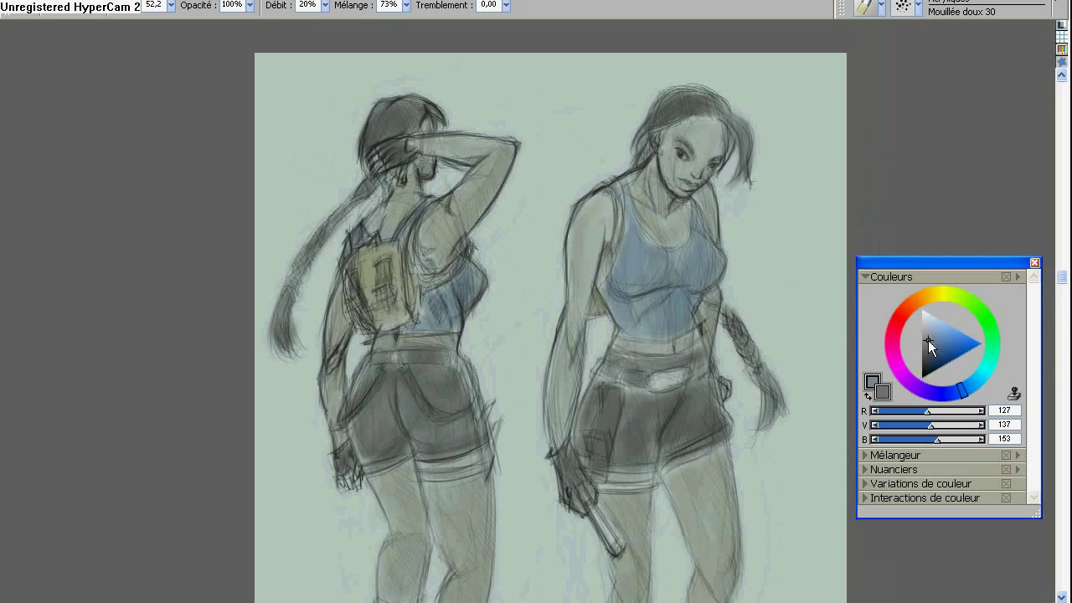
left_click(926, 340)
left_click_drag(310, 156, 335, 164)
key("ctrl+minus")
key("ctrl+minus")
key("ctrl+minus")
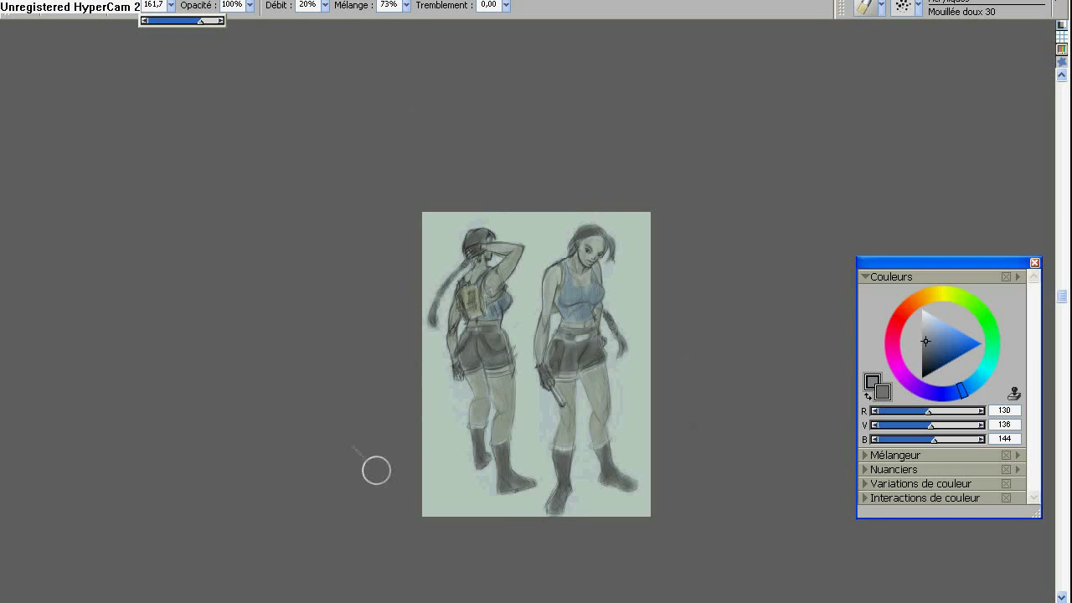
key("m")
left_click(92, 6)
left_click(72, 76)
key("b")
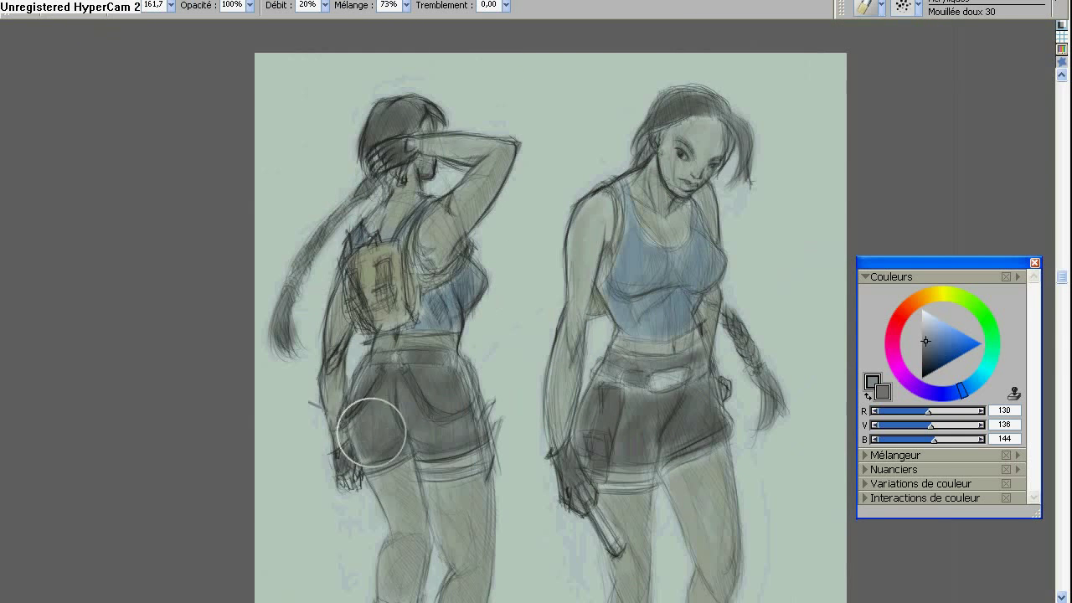
Brush a soft blue-grey shadow onto the background beside the back-view figure, from the raised arm down to the boots.
scroll(383, 394, "down", 5)
mouse_move(433, 488)
left_mouse_down()
mouse_move(521, 435)
mouse_move(530, 339)
mouse_move(498, 188)
left_mouse_up()
scroll(504, 298, "up", 3)
mouse_move(502, 298)
left_mouse_down()
mouse_move(520, 250)
mouse_move(434, 218)
mouse_move(469, 143)
left_mouse_up()
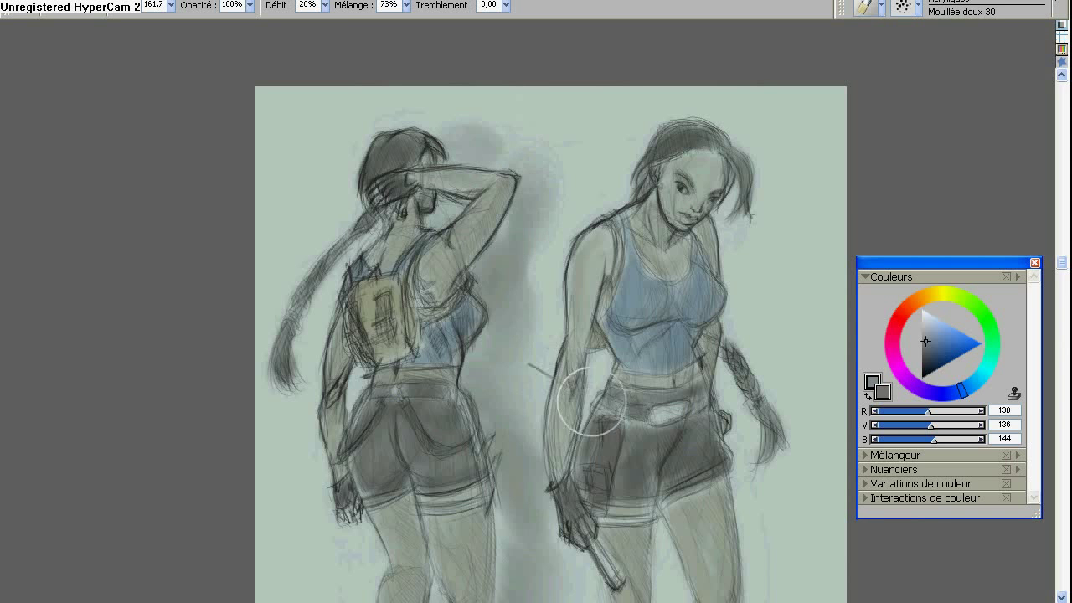
Brush the blue-grey shadow behind the front-view figure, between the legs and alongside the hair, braid and outer leg.
mouse_move(722, 209)
left_mouse_down()
mouse_move(745, 291)
mouse_move(727, 205)
mouse_move(753, 150)
mouse_move(738, 333)
mouse_move(752, 165)
mouse_move(727, 229)
mouse_move(746, 442)
mouse_move(765, 376)
mouse_move(662, 450)
left_mouse_up()
scroll(749, 149, "down", 3)
scroll(661, 450, "down", 3)
mouse_move(419, 335)
left_mouse_down()
mouse_move(749, 283)
mouse_move(771, 371)
left_mouse_up()
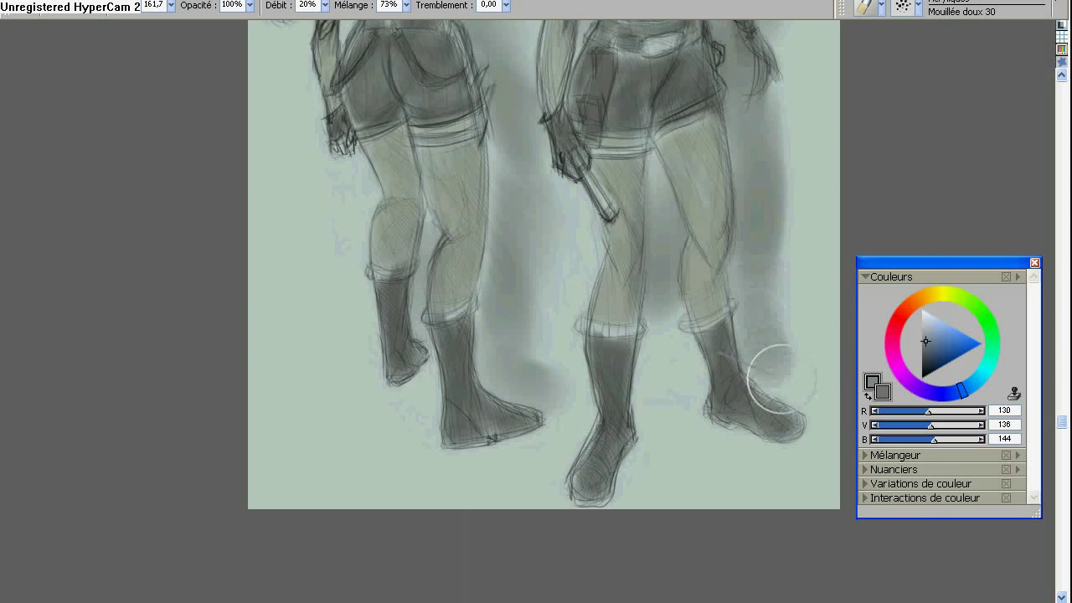
scroll(770, 371, "up", 3)
left_click_drag(545, 378, 792, 350)
scroll(791, 350, "up", 3)
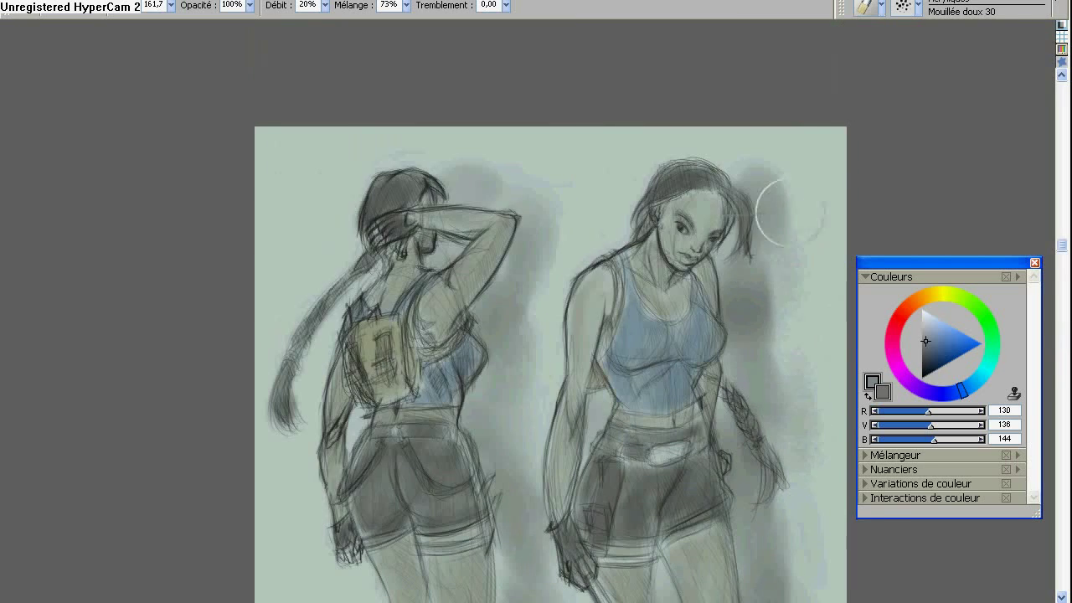
Extend the blue-grey shadow across the ground around the front-view figure's boots and beside the back-view figure's boot.
scroll(778, 192, "down", 5)
scroll(549, 237, "up", 3)
scroll(586, 227, "down", 4)
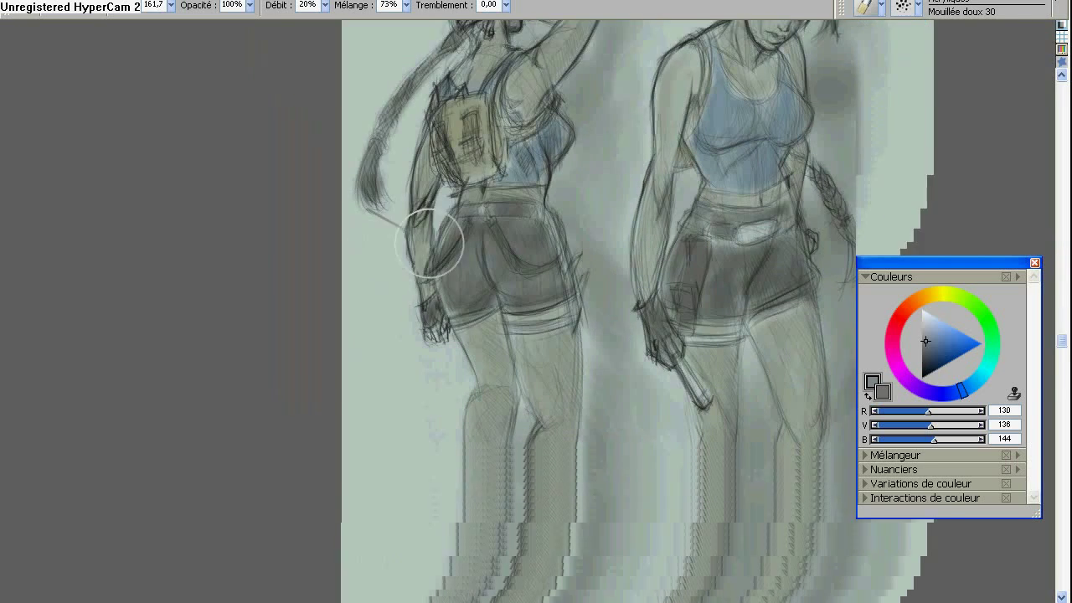
scroll(394, 486, "down", 2)
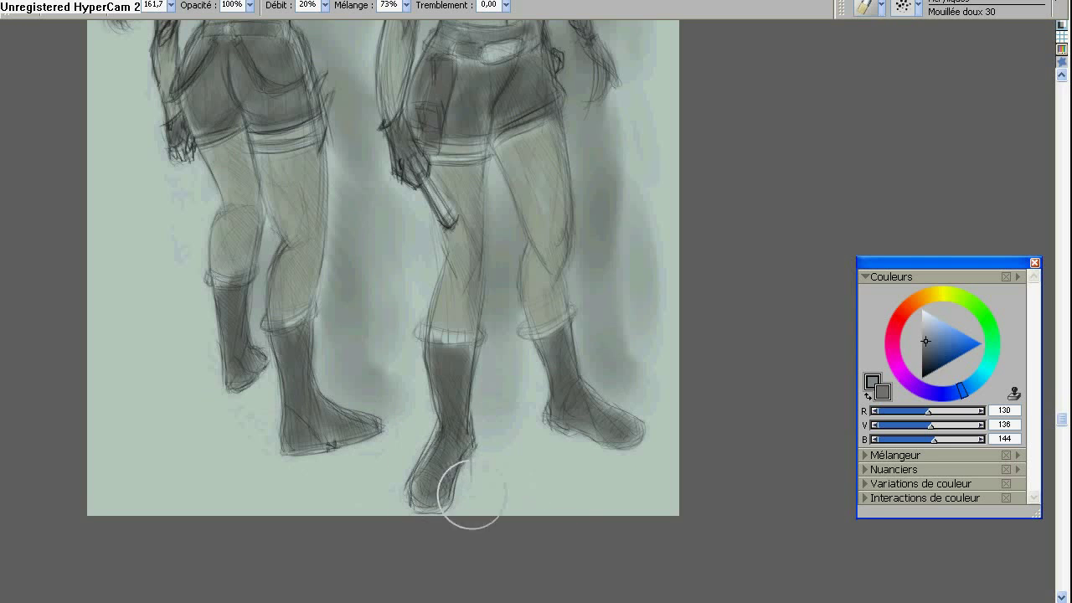
mouse_move(467, 491)
left_mouse_down()
mouse_move(605, 486)
mouse_move(548, 463)
mouse_move(654, 469)
left_mouse_up()
mouse_move(375, 400)
left_mouse_down()
mouse_move(259, 400)
mouse_move(332, 364)
mouse_move(430, 377)
left_mouse_up()
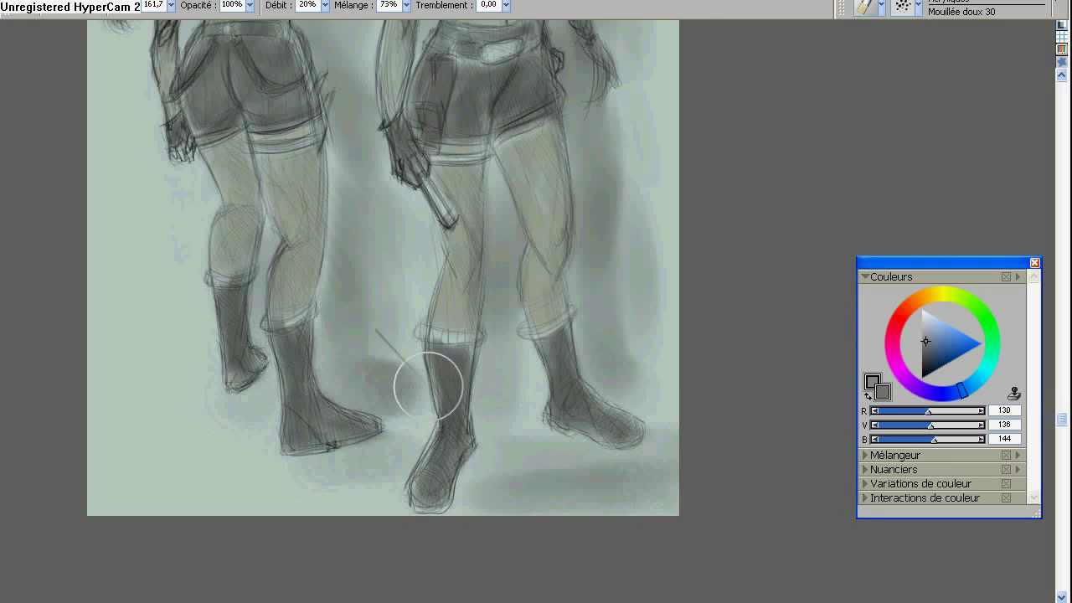
Save the drawing.
scroll(210, 179, "up", 3)
scroll(265, 209, "up", 3)
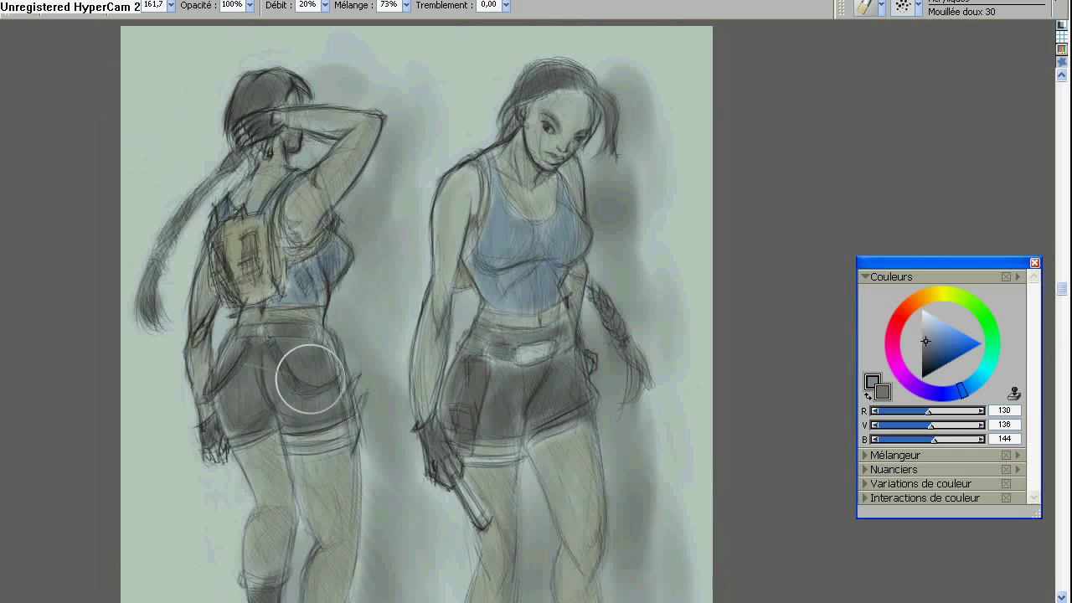
scroll(306, 376, "down", 3)
scroll(270, 243, "up", 1)
scroll(224, 270, "up", 1)
left_click(58, 136)
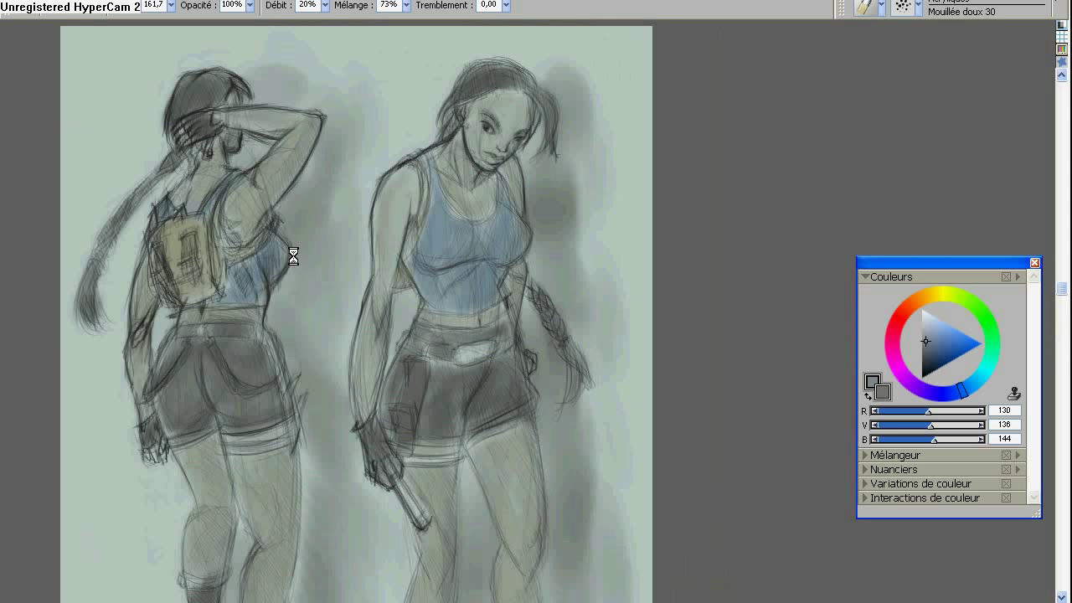
Set the brush size to 41.0 and choose a dark mauve with RGB 113, 93, 107.
left_click(171, 5)
left_click_drag(200, 27, 185, 23)
left_click(397, 216, "alt")
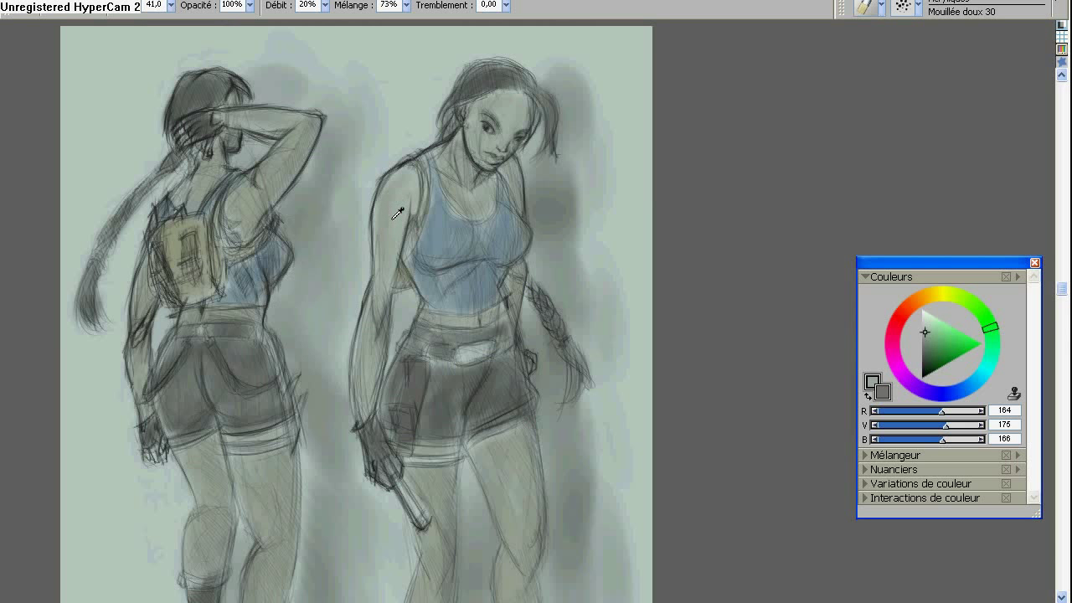
left_click(937, 291)
left_click(946, 391)
left_click(893, 352)
left_click(927, 350)
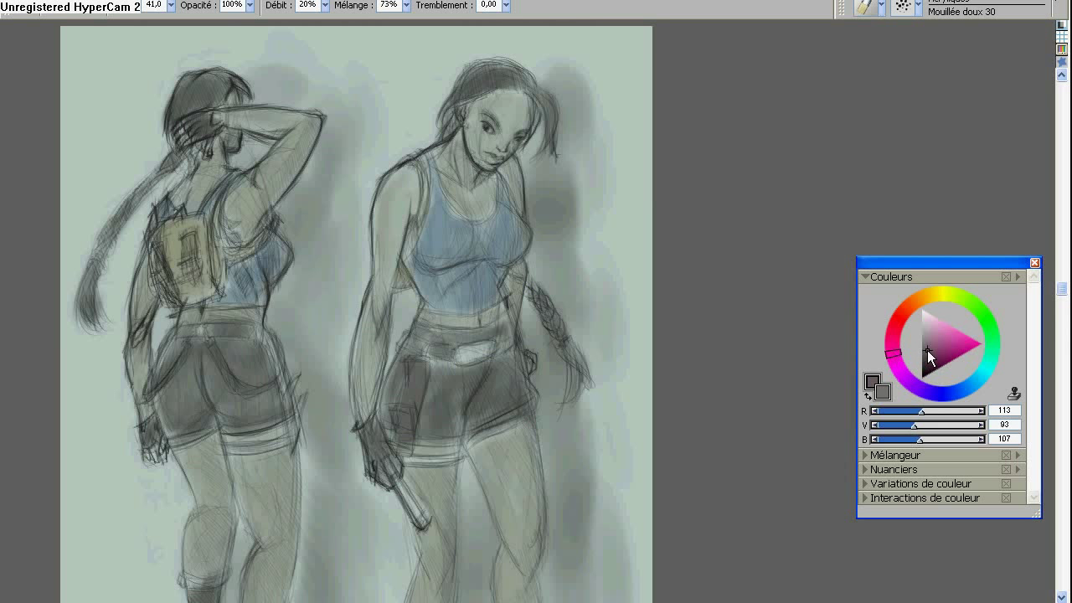
Shade the front figure's arms, neck and legs with soft grey strokes, RGB 103, 97, 102.
mouse_move(441, 223)
left_mouse_down()
mouse_move(388, 274)
mouse_move(408, 193)
left_mouse_up()
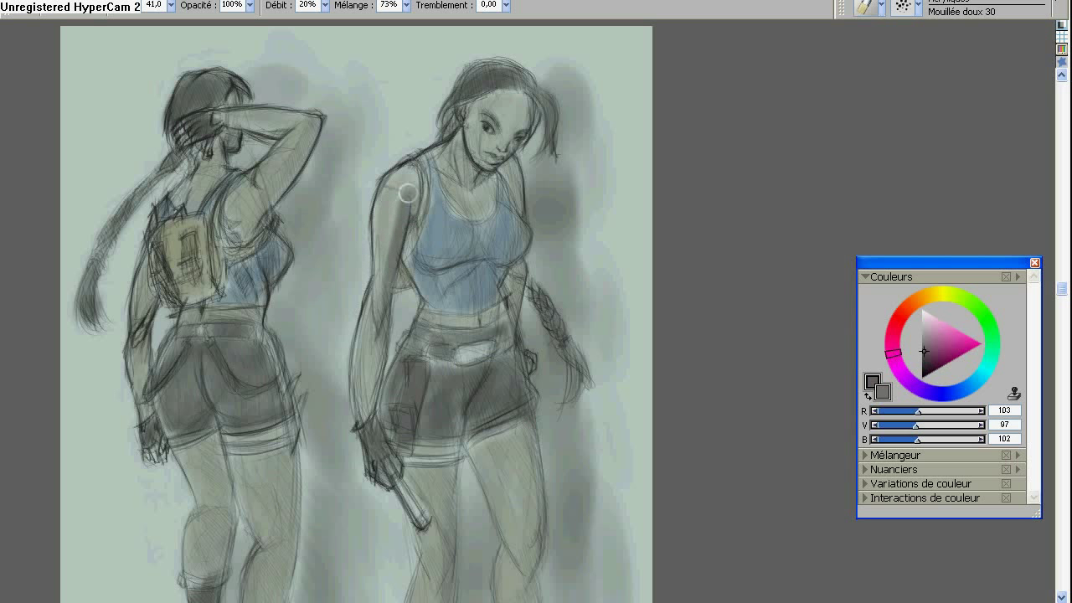
left_click_drag(463, 217, 517, 202)
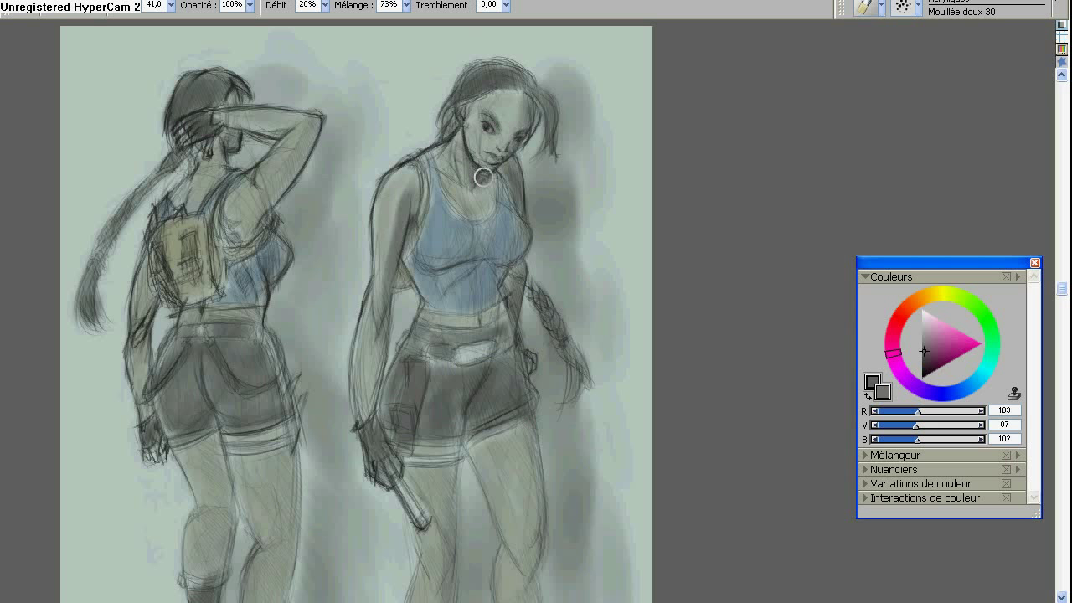
mouse_move(449, 489)
left_mouse_down()
mouse_move(469, 296)
mouse_move(455, 378)
mouse_move(469, 420)
mouse_move(488, 335)
mouse_move(535, 251)
left_mouse_up()
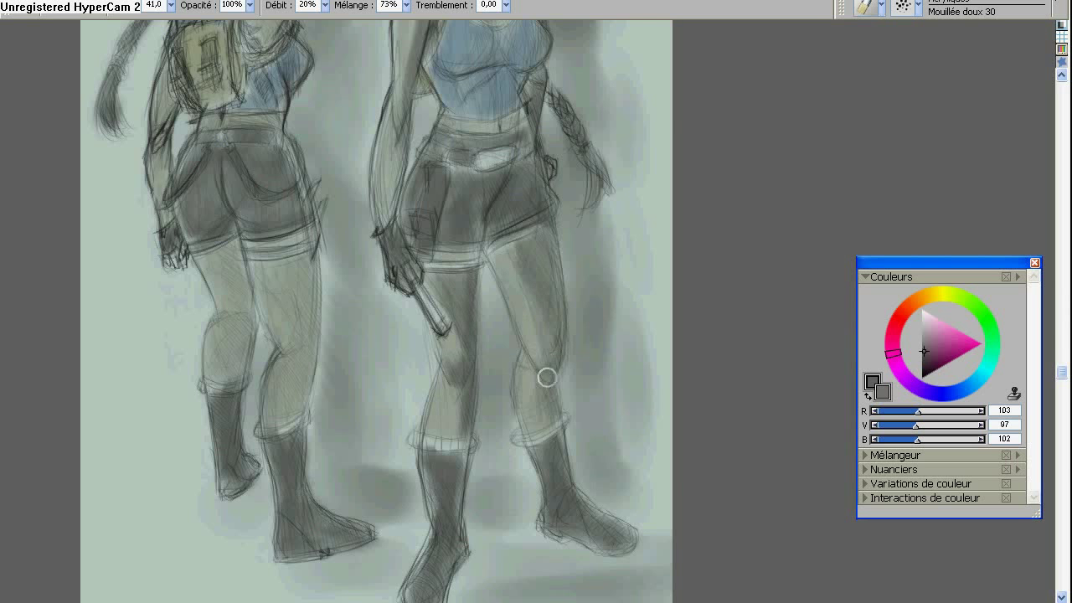
mouse_move(546, 378)
left_mouse_down()
mouse_move(628, 579)
mouse_move(695, 579)
left_mouse_up()
Shade the back figure's legs, raised arm, lowered arm and neck with the same grey.
mouse_move(432, 578)
left_mouse_down()
mouse_move(426, 378)
mouse_move(450, 324)
mouse_move(452, 255)
mouse_move(372, 251)
mouse_move(371, 227)
left_mouse_up()
left_click_drag(376, 312, 385, 276)
left_click_drag(385, 276, 392, 544)
left_click_drag(447, 246, 486, 179)
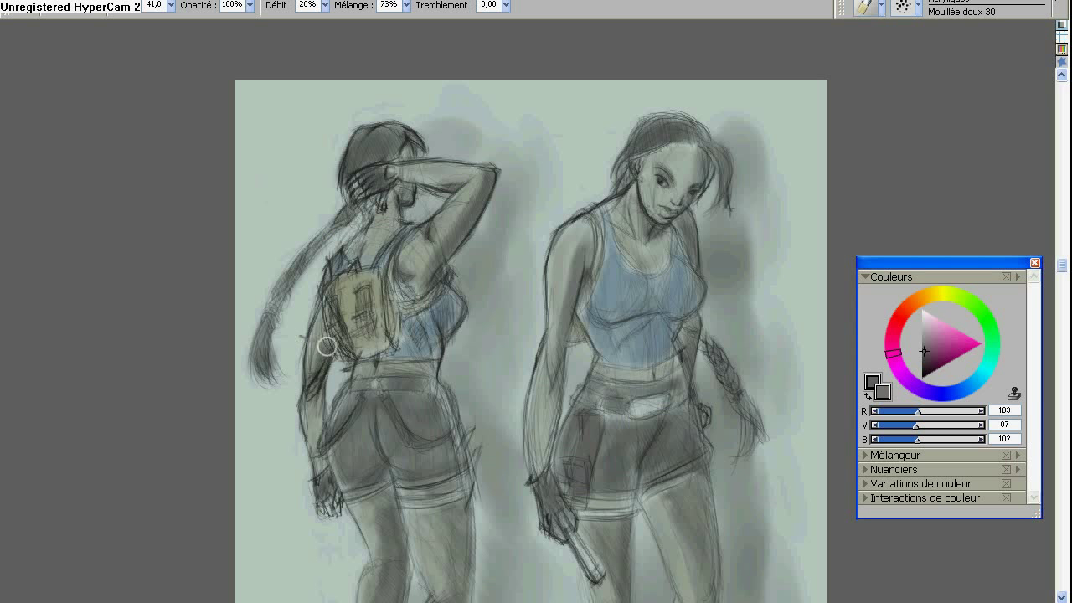
left_click_drag(391, 196, 358, 214)
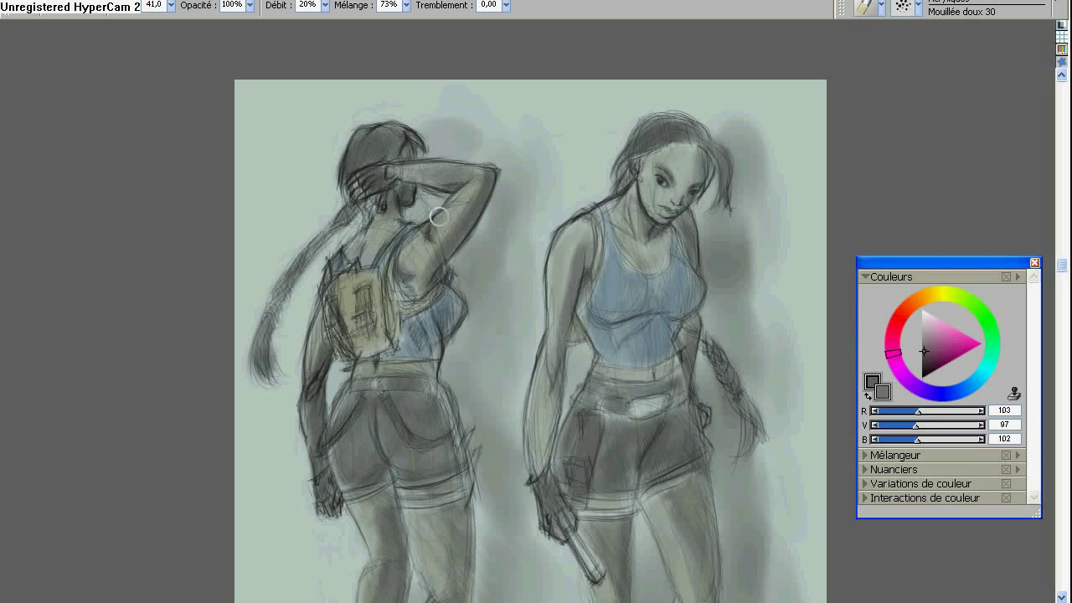
Adjust the painting colour and shade the folds and undersides of both figures' blue tops.
scroll(414, 234, "down", 3)
left_click(989, 325)
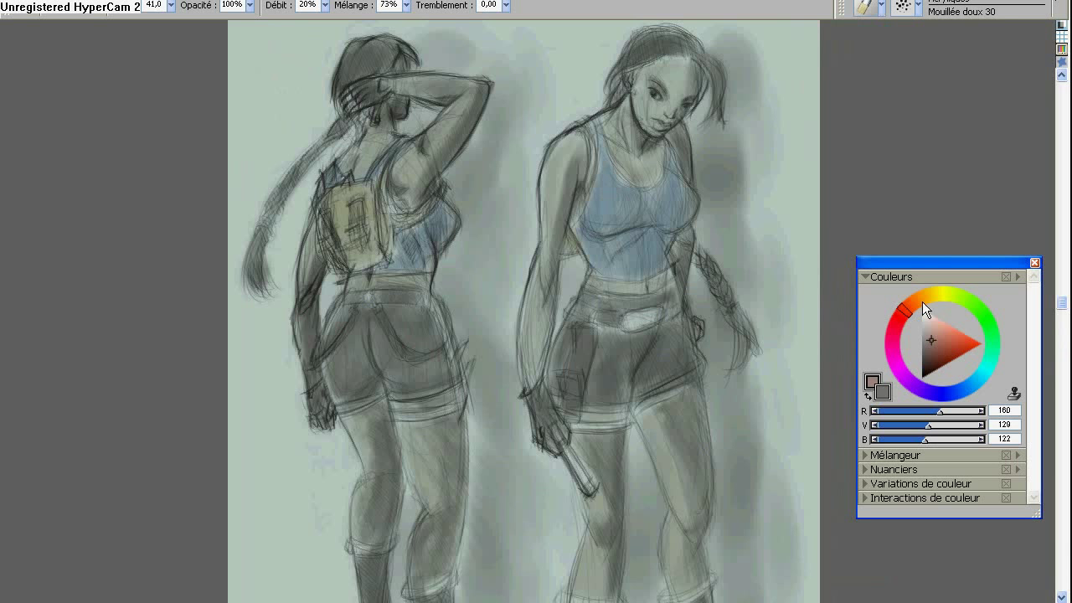
left_click(928, 346)
mouse_move(591, 228)
left_mouse_down()
mouse_move(615, 188)
mouse_move(601, 227)
mouse_move(672, 196)
mouse_move(672, 225)
mouse_move(616, 128)
mouse_move(612, 249)
mouse_move(628, 238)
mouse_move(623, 251)
mouse_move(649, 251)
left_mouse_up()
left_click_drag(431, 206, 417, 58)
Darken the shorts of both figures with a blue-grey, RGB 79, 83, 91.
left_click_drag(990, 325, 959, 387)
left_click(925, 342)
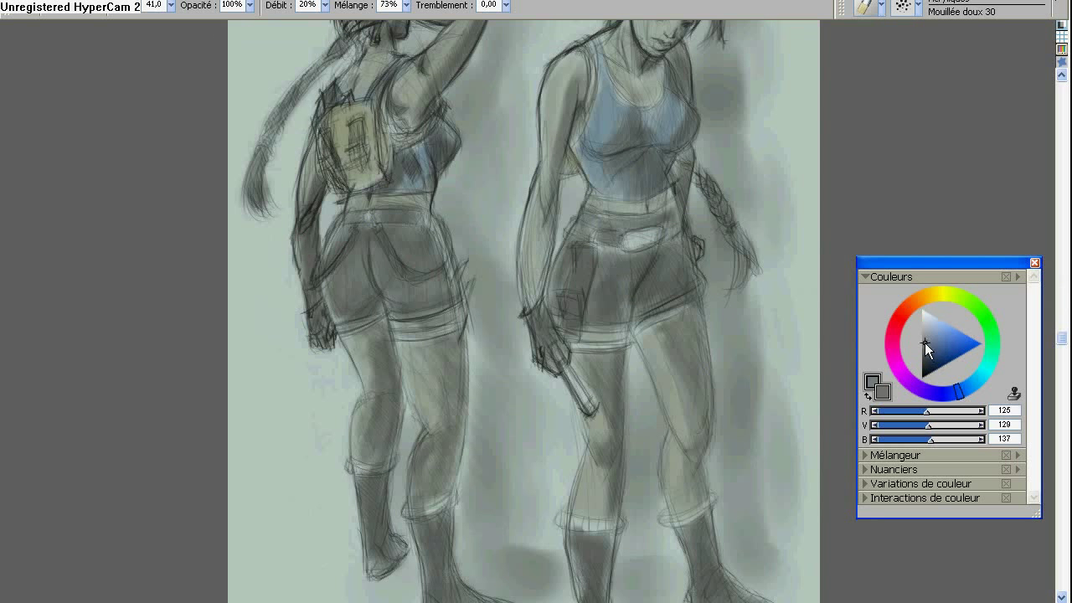
left_click(644, 267, "alt")
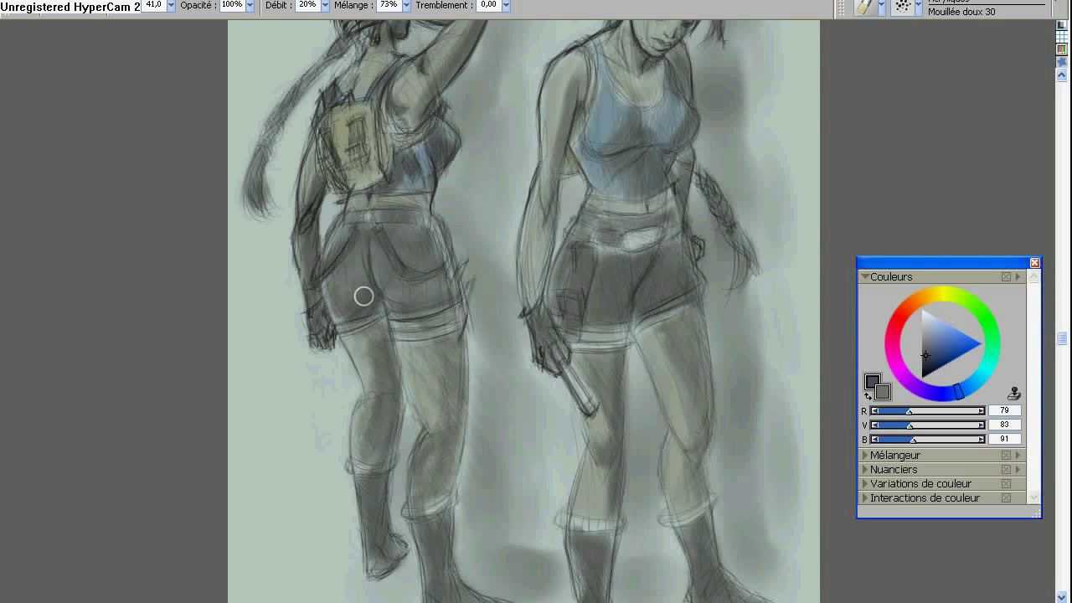
mouse_move(338, 270)
left_mouse_down()
mouse_move(320, 304)
mouse_move(407, 245)
mouse_move(433, 249)
mouse_move(345, 222)
mouse_move(376, 153)
left_mouse_up()
Shade both figures' boots and the back figure's hair with a purple-grey, RGB 77, 67, 83.
left_click(925, 362)
left_click(977, 381)
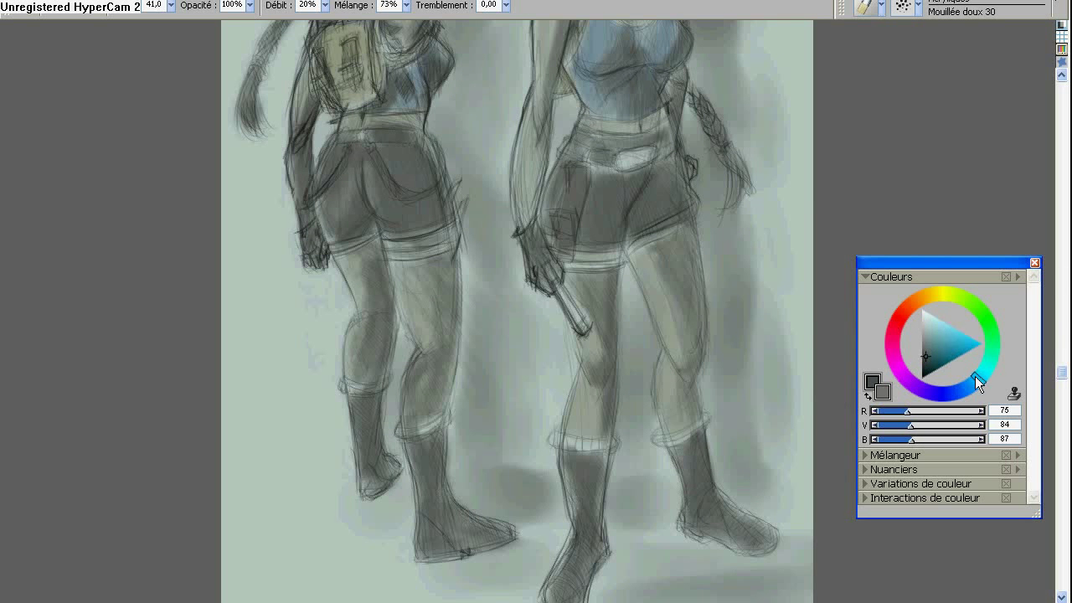
left_click_drag(586, 495, 606, 374)
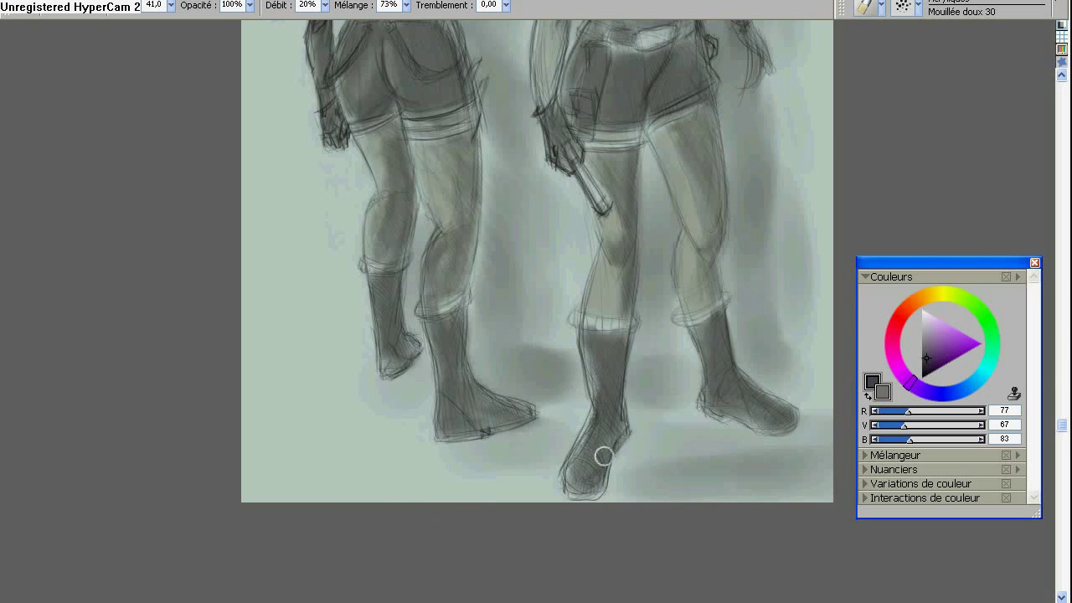
left_click_drag(417, 81, 455, 382)
left_click_drag(469, 586, 514, 357)
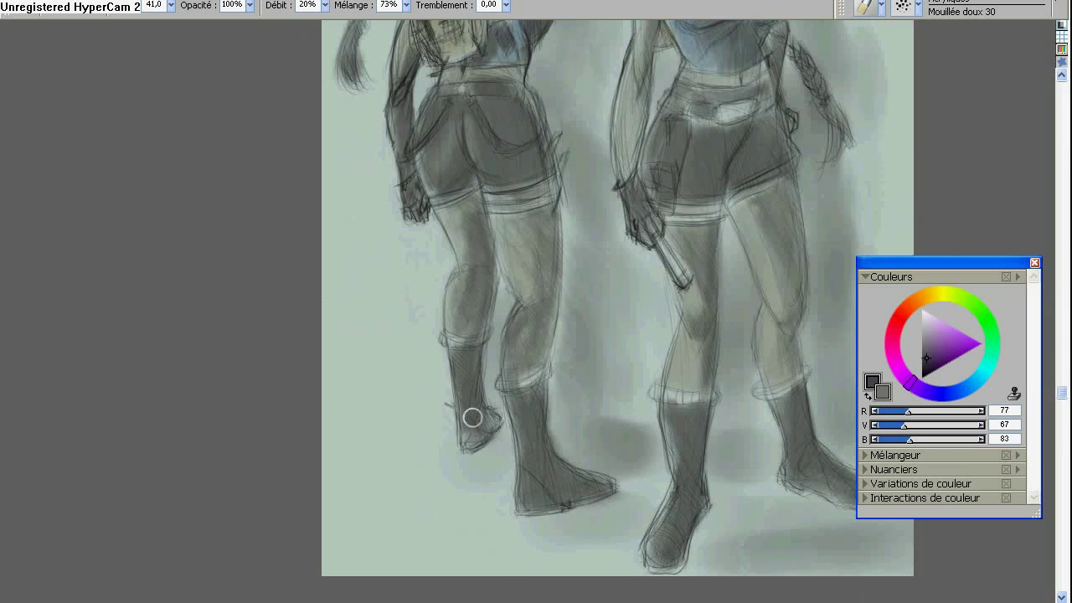
mouse_move(489, 125)
left_mouse_down()
mouse_move(478, 271)
mouse_move(507, 362)
left_mouse_up()
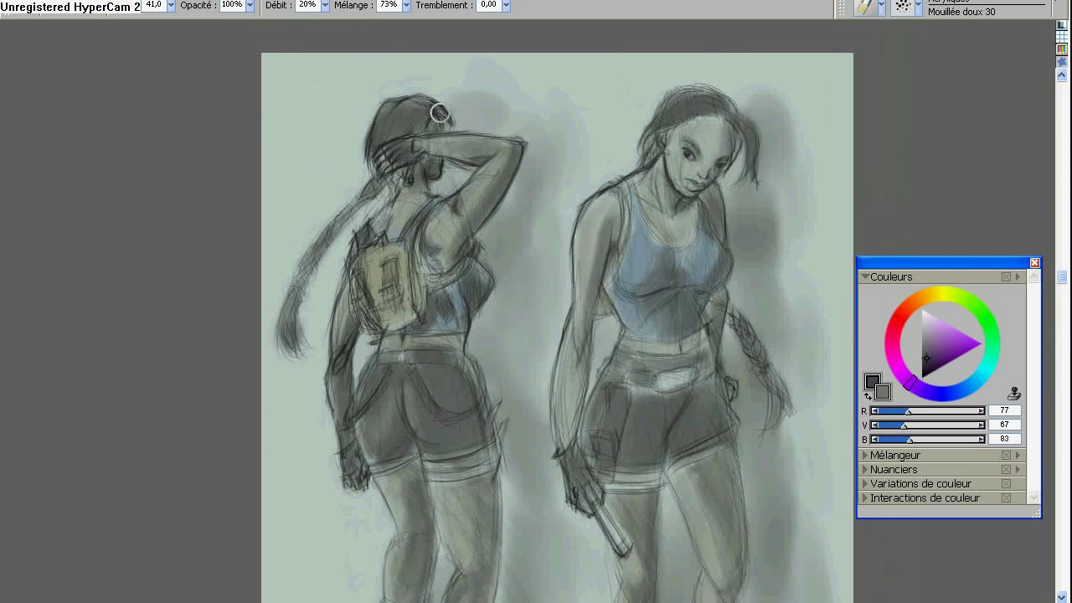
mouse_move(322, 380)
left_mouse_down()
mouse_move(490, 215)
mouse_move(536, 226)
mouse_move(433, 223)
mouse_move(442, 265)
left_mouse_up()
Add a new layer and brush pure white highlights along the front figure's hanging arm.
left_click(176, 1)
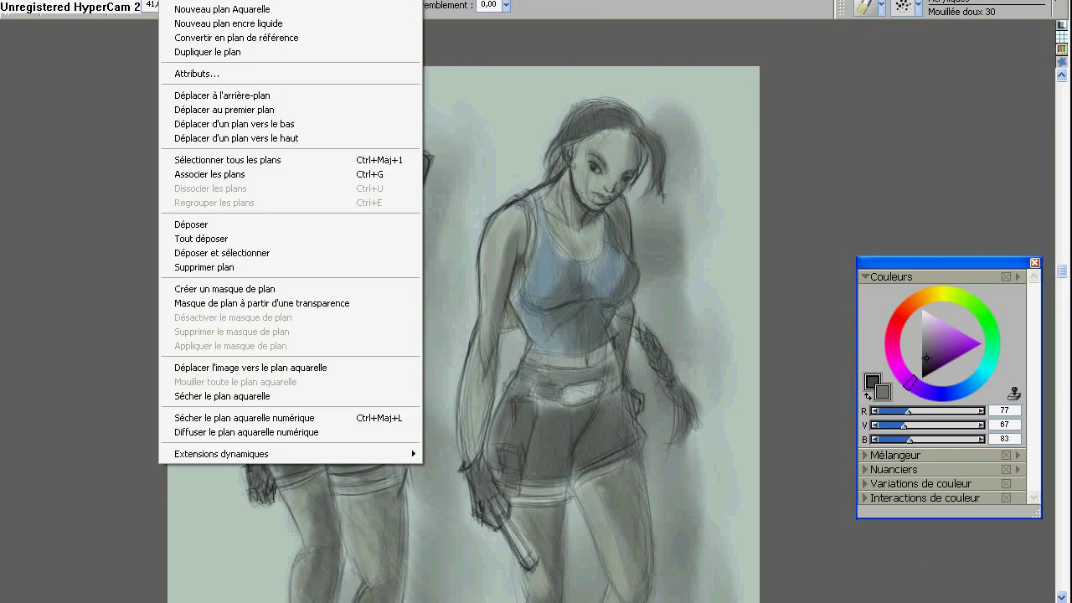
left_click(191, 11)
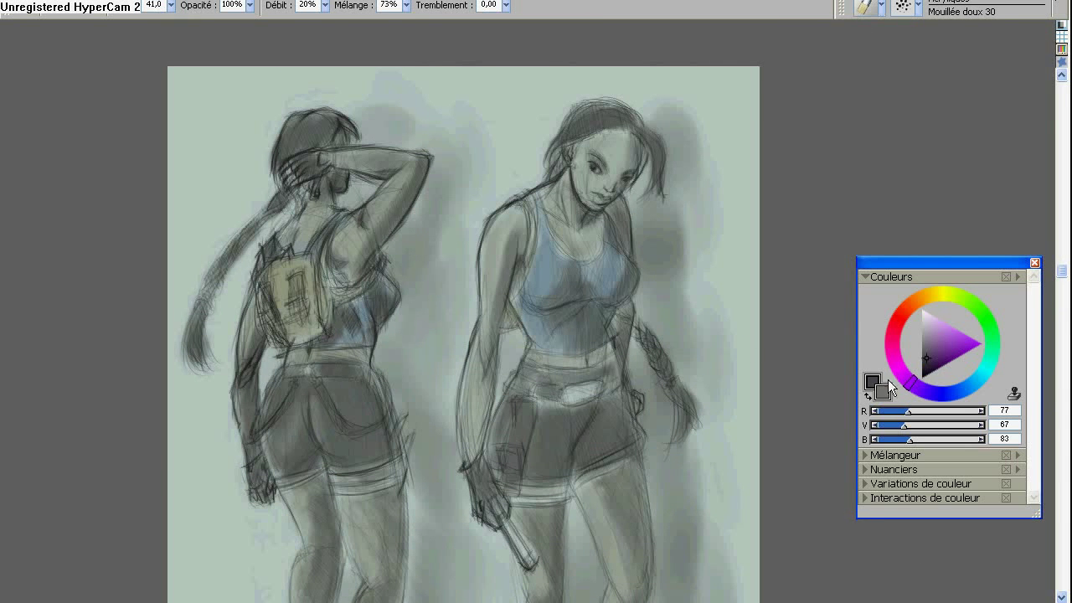
left_click(922, 310)
left_click_drag(485, 299, 494, 224)
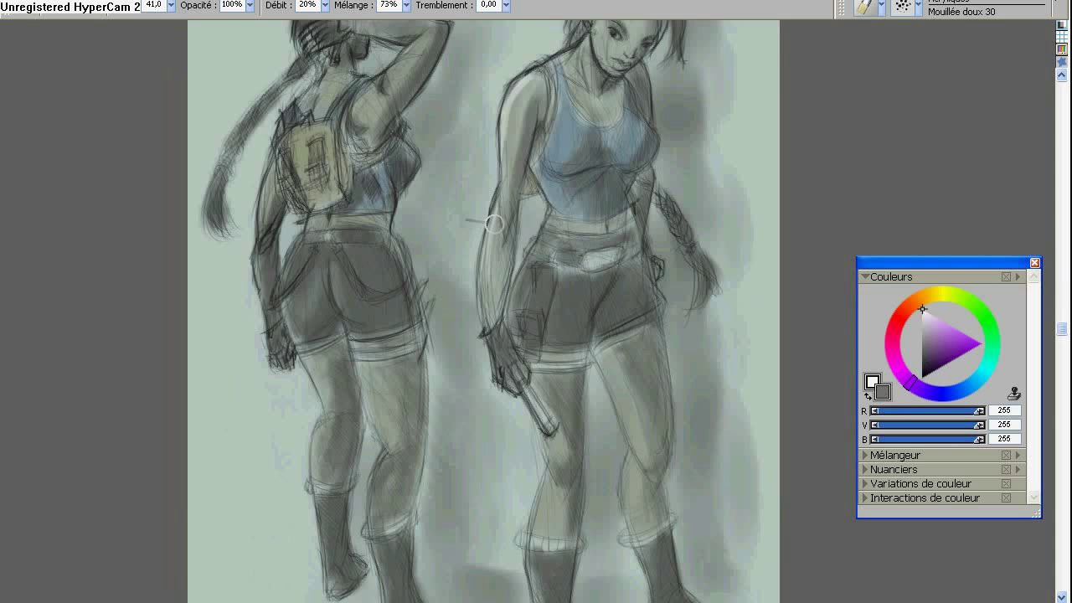
Brush white highlights onto the back figure's raised arm, hand, shoulder and shorts.
scroll(497, 117, "up", 3)
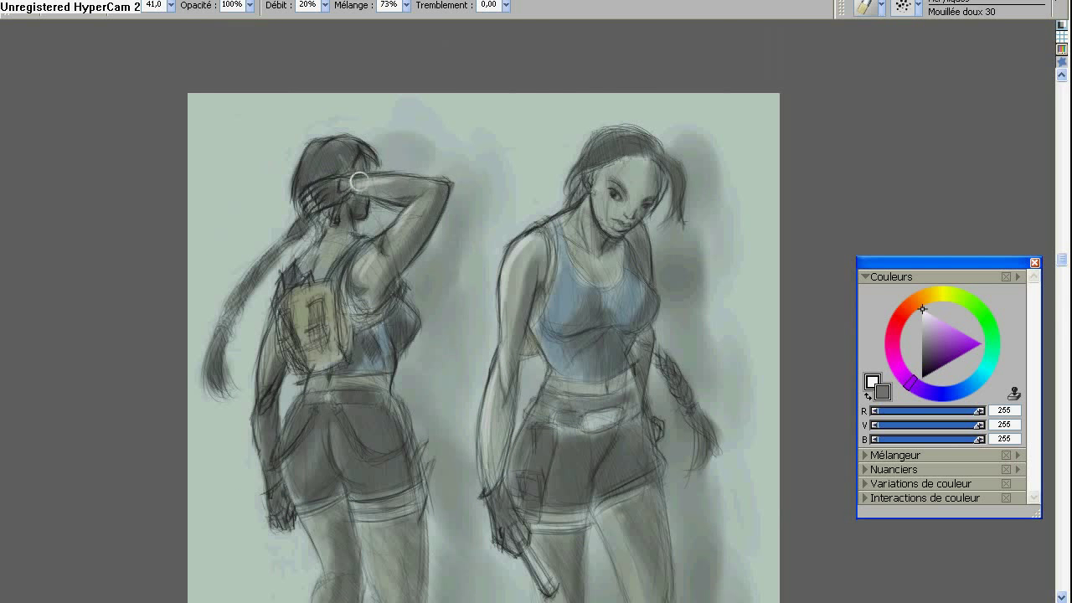
scroll(262, 327, "down", 1)
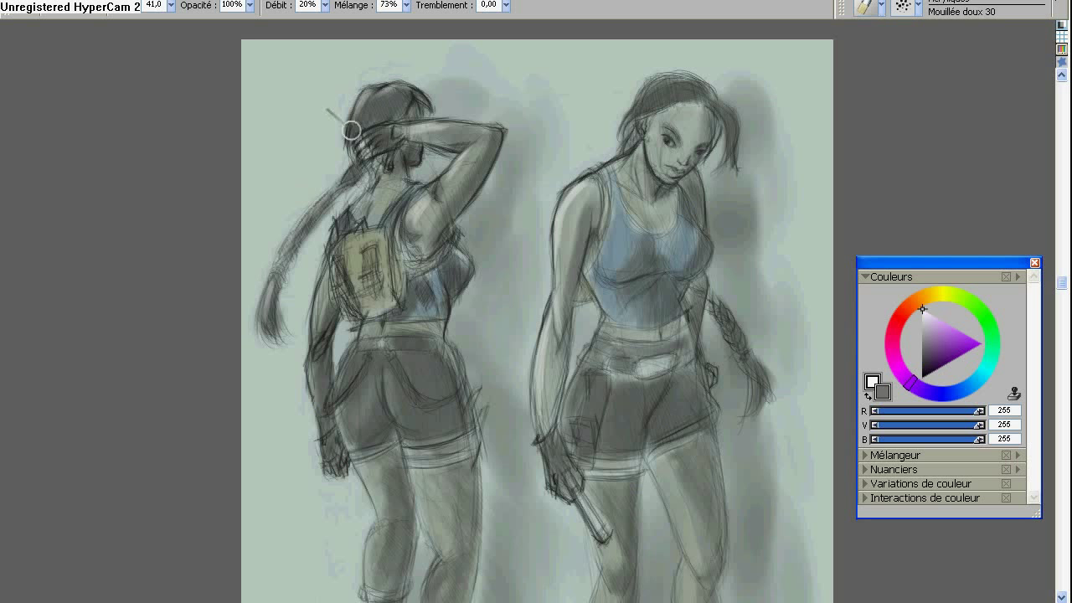
scroll(360, 210, "down", 2)
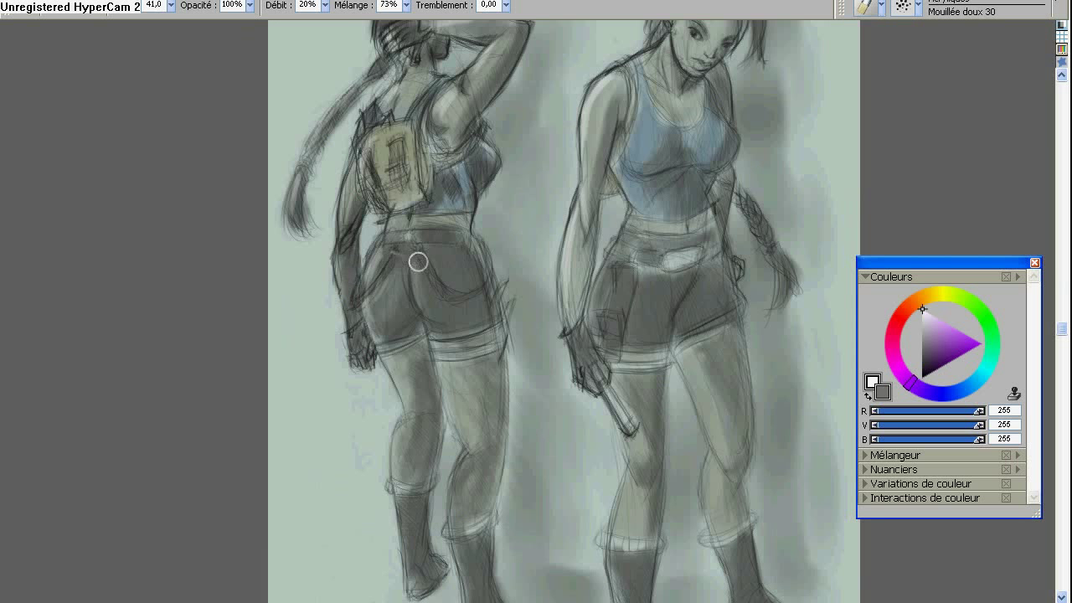
scroll(411, 276, "down", 2)
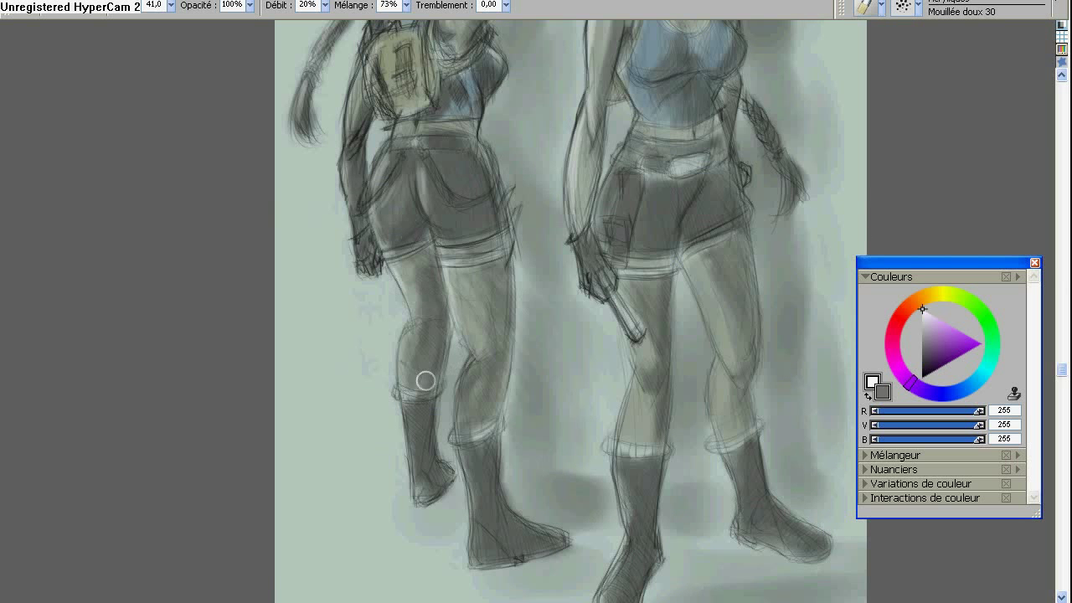
Continue the white highlights on the back figure's lower legs, boots and lowered arm.
left_click_drag(425, 381, 472, 397)
left_click_drag(472, 545, 402, 436)
scroll(354, 306, "up", 5)
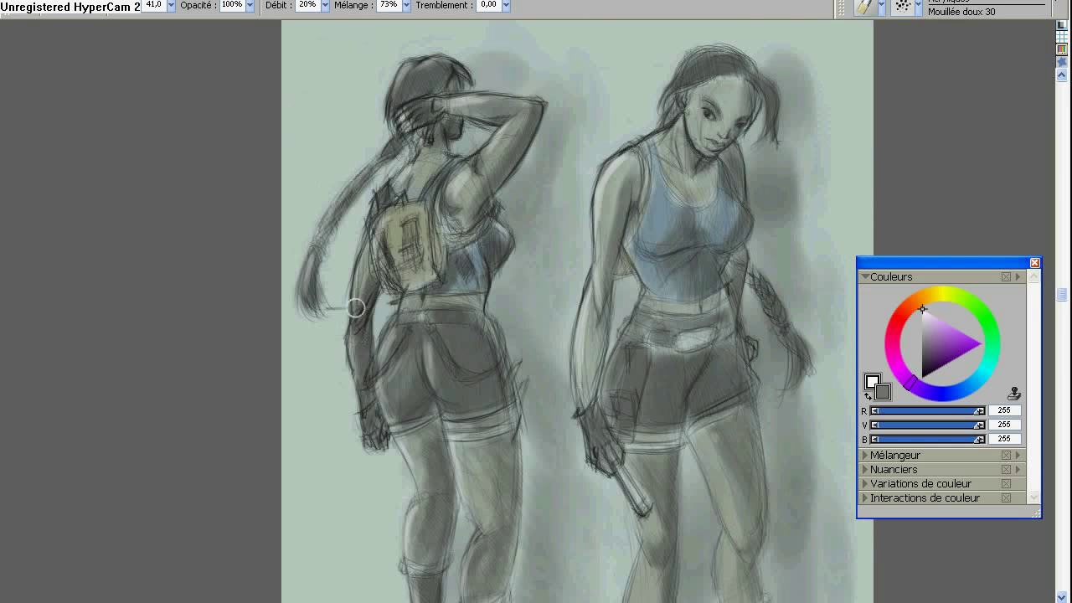
key("ctrl+minus")
Brush white highlights onto the front figure's sock cuffs, legs, blue top and shoulder.
key("ctrl+plus")
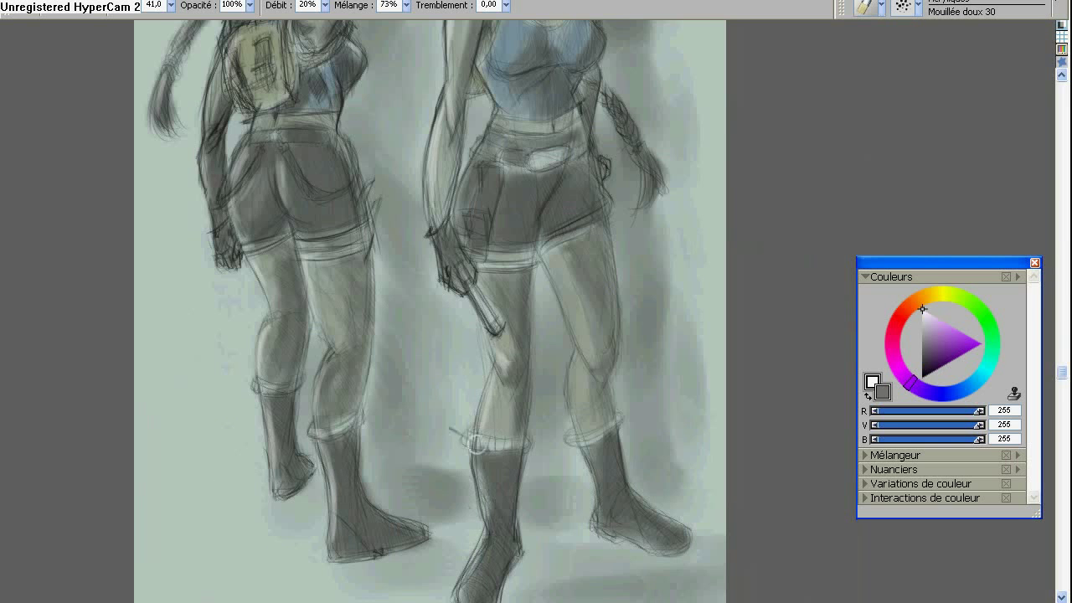
scroll(536, 369, "up", 3)
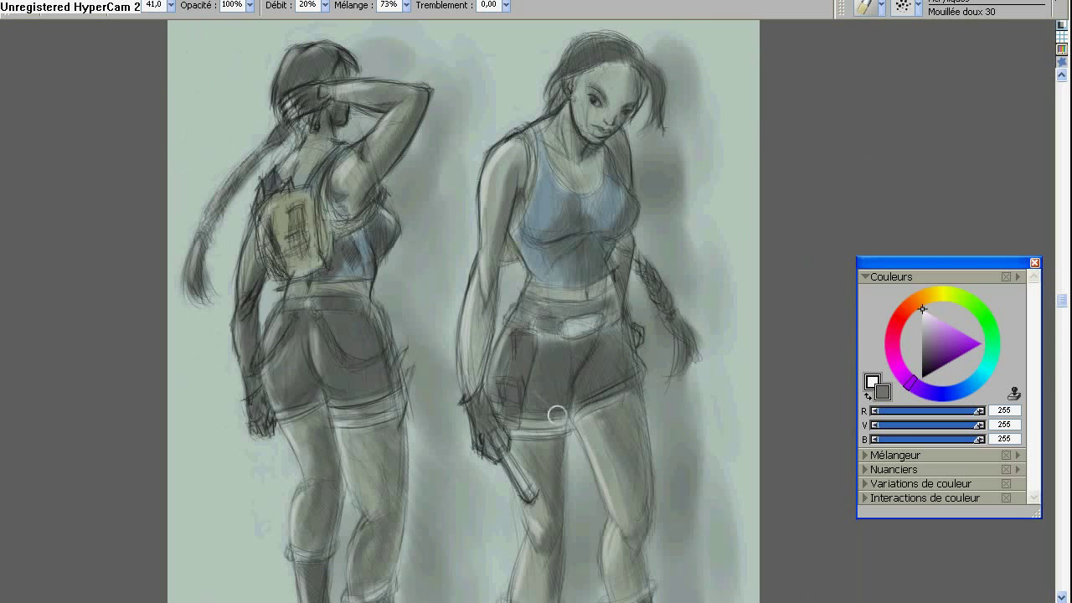
scroll(531, 246, "up", 2)
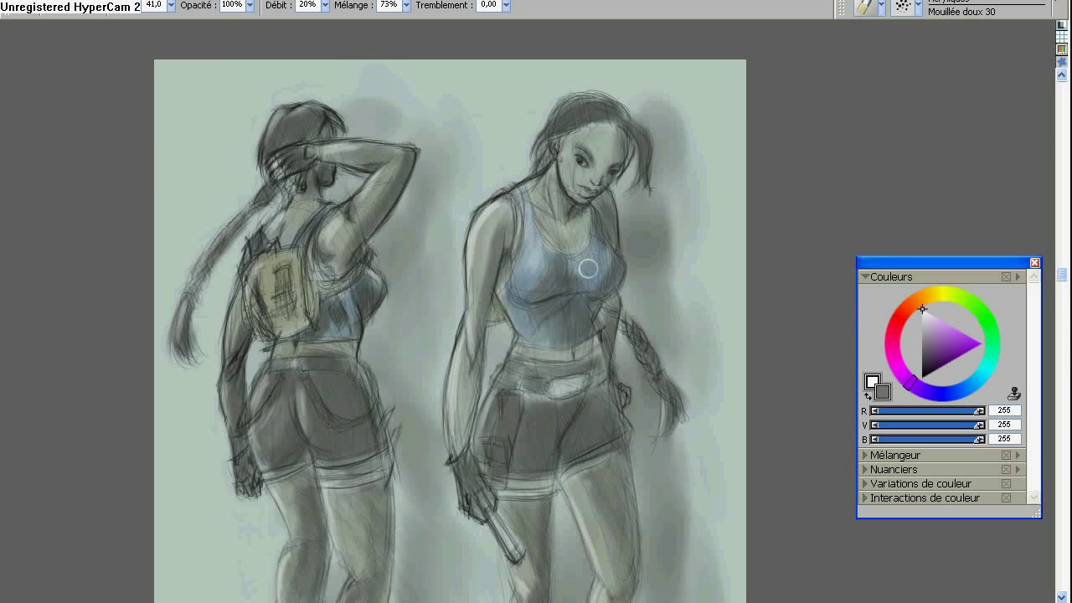
scroll(588, 264, "up", 2)
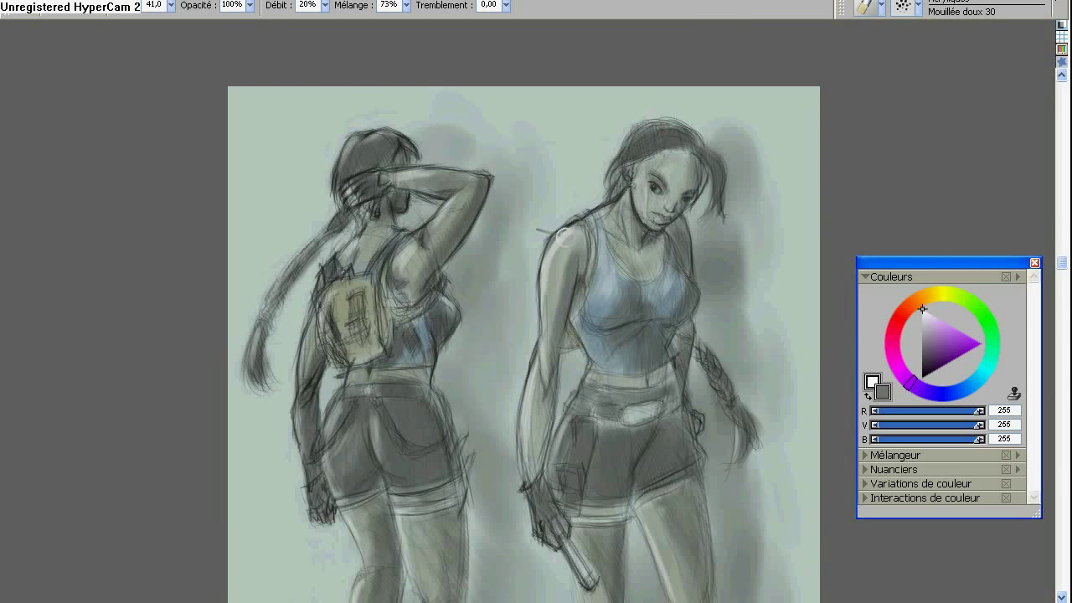
Lighten the front figure's face with white strokes and reduce the brush size to 8.2.
left_click(92, 6)
left_click(83, 43)
scroll(536, 251, "up", 2)
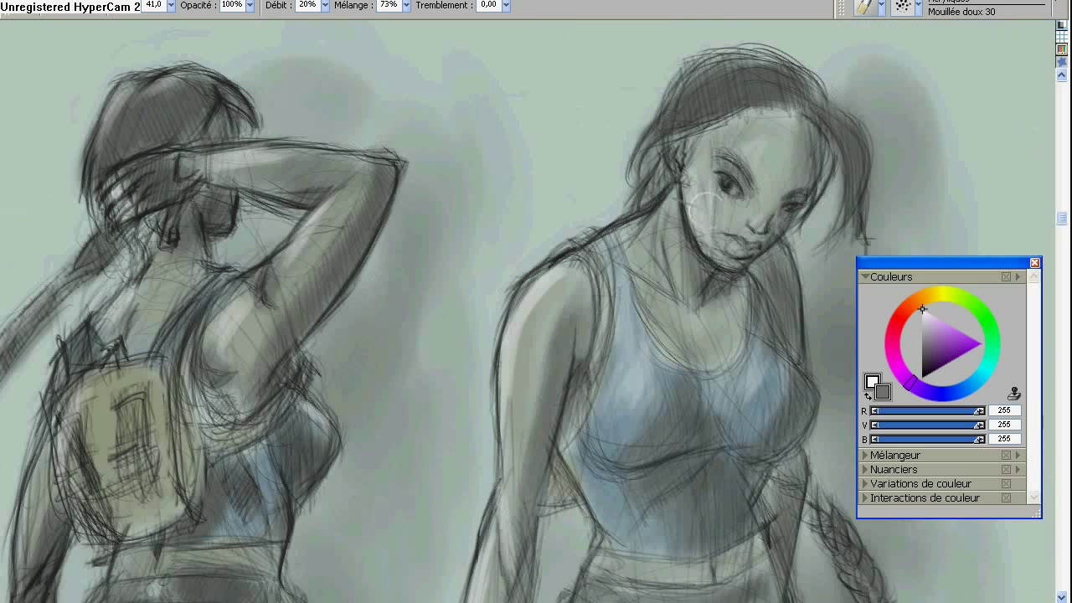
left_click_drag(171, 5, 167, 25)
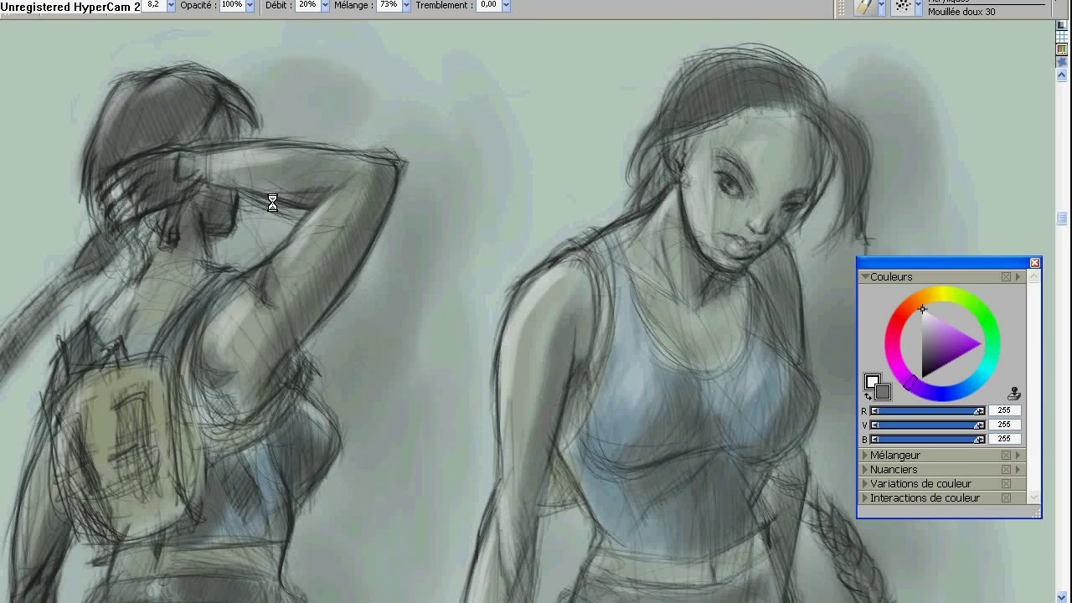
Add small white highlights to the back figure's backpack with the fine brush.
key("m")
left_click(313, 211, "alt")
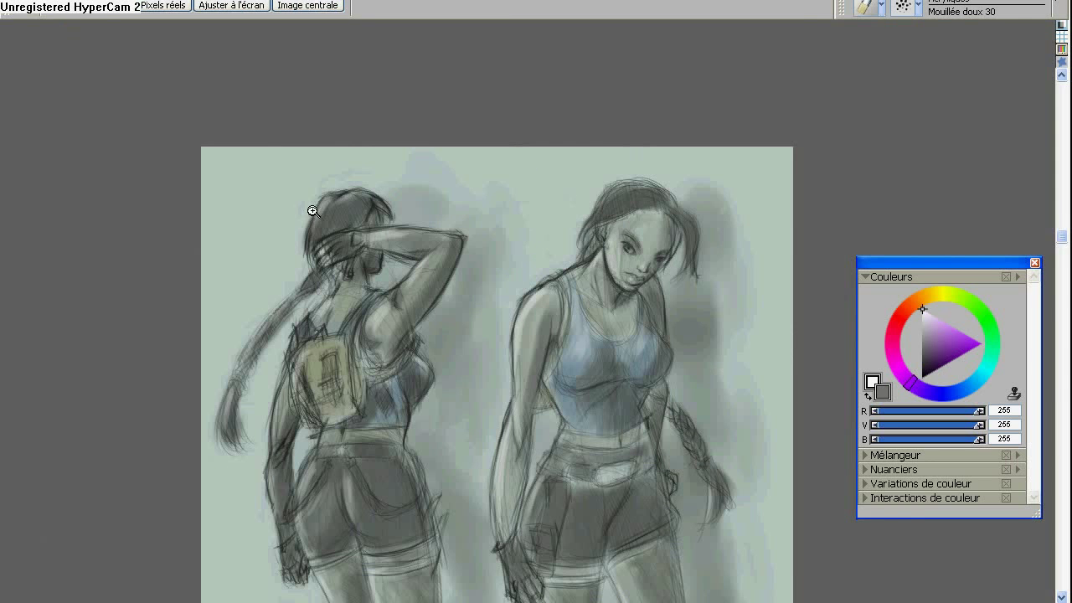
scroll(312, 211, "down", 5)
scroll(312, 211, "up", 3)
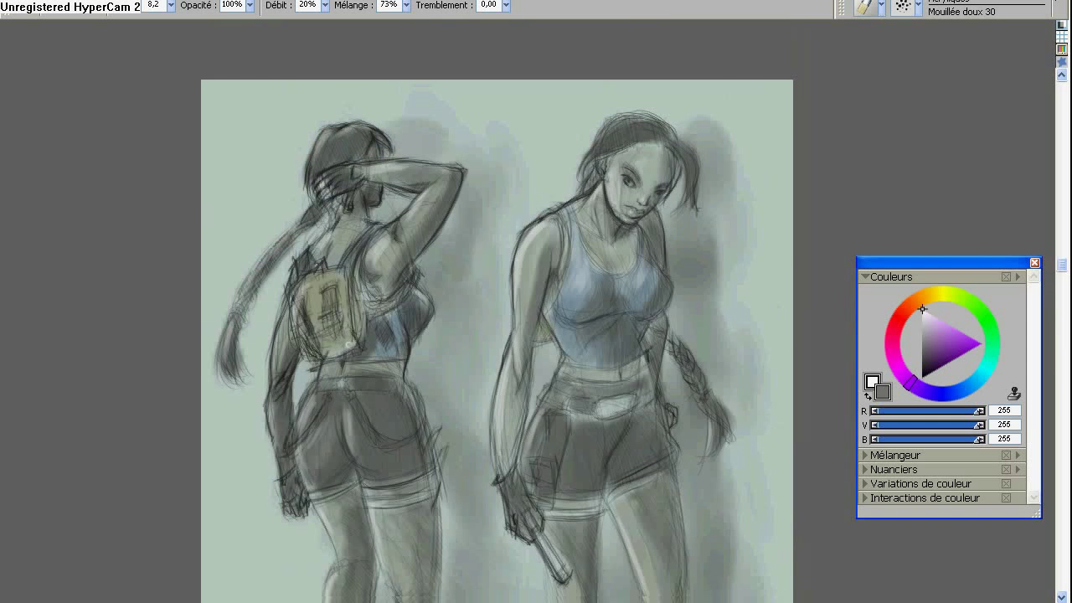
scroll(312, 211, "down", 2)
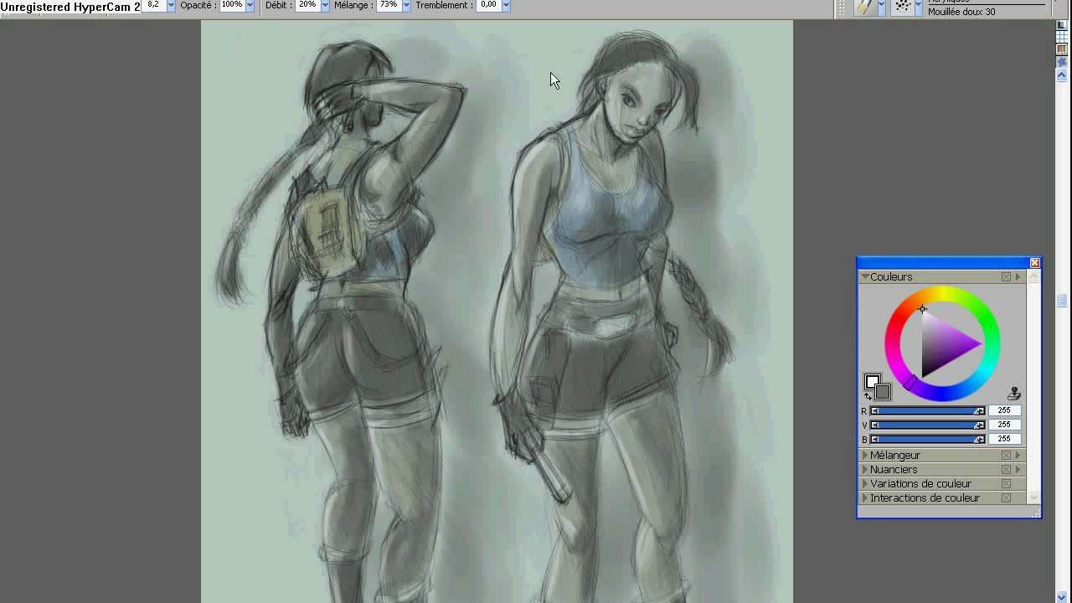
Switch to the Rond épais 30 acrylic brush and set its size to 25.3.
left_click(961, 12)
scroll(895, 362, "up", 3)
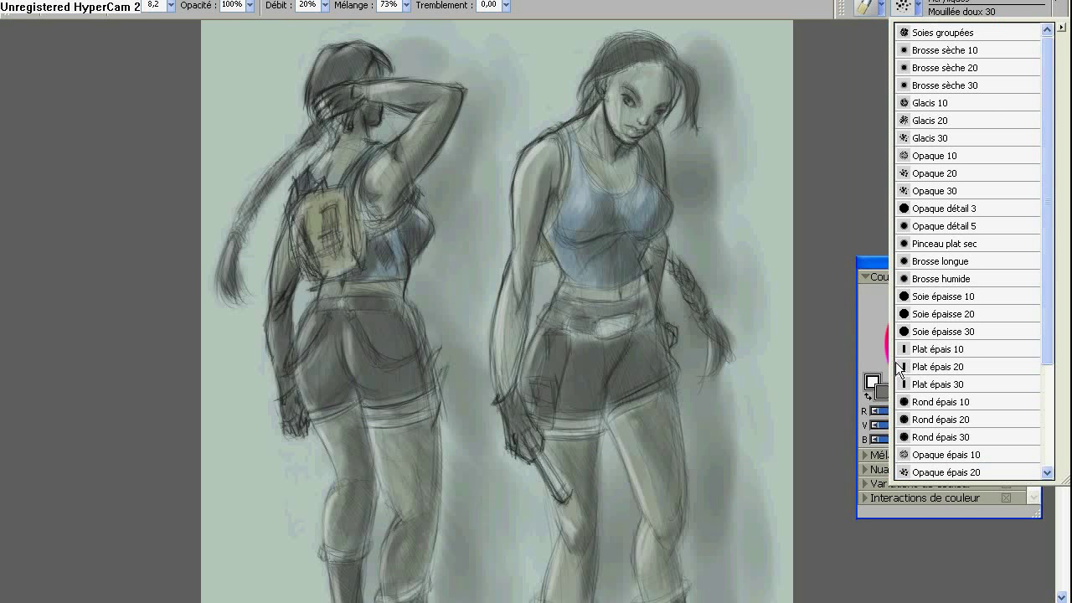
left_click(896, 437)
left_click_drag(171, 5, 194, 27)
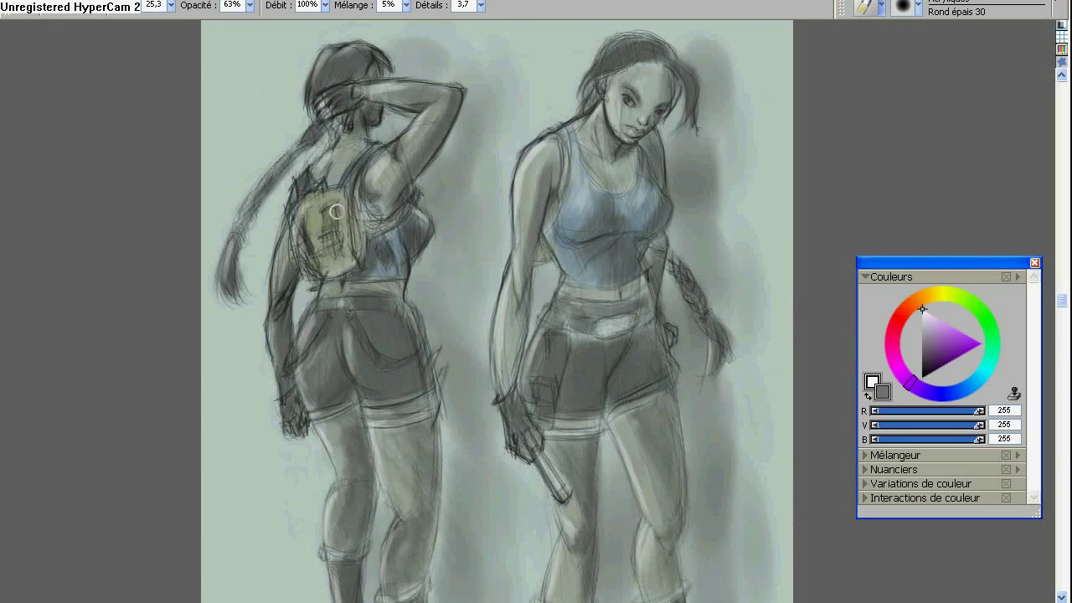
Sample the front figure's hair colour, shift it to a brown-grey, RGB 80, 75, 70, and try painting the hair.
key("ctrl+space")
left_click(400, 187)
scroll(519, 201, "up", 5)
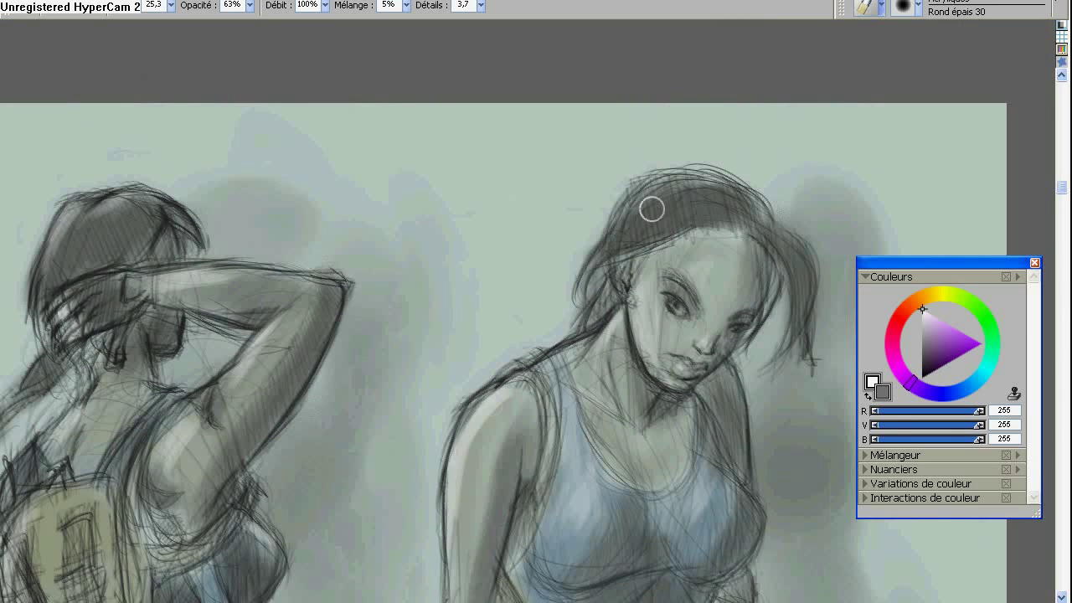
left_click(651, 209, "alt")
left_click(895, 331)
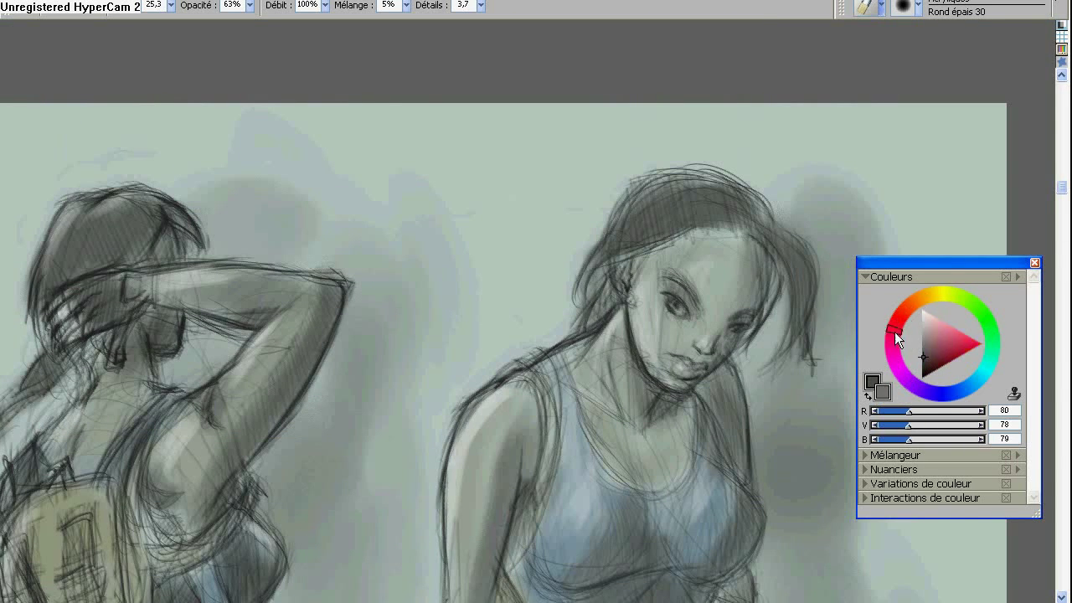
left_click_drag(894, 331, 906, 301)
left_click(925, 356)
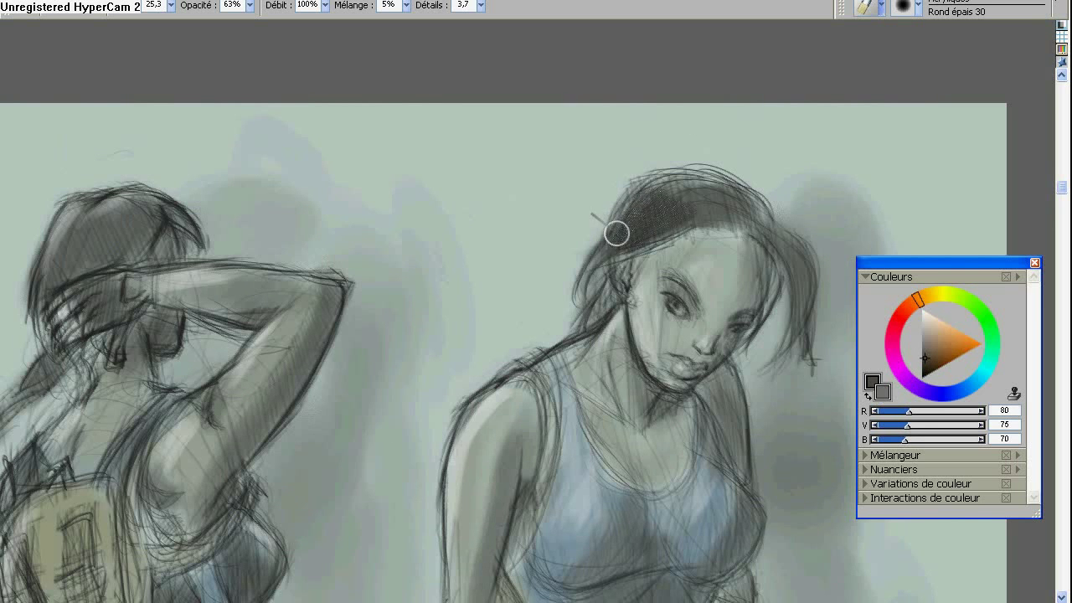
Switch to the Brosse sèche 30 acrylic brush and darken the front figure's hair with dark brown, RGB 53, 48, 43.
left_click(1038, 11)
scroll(1004, 201, "up", 3)
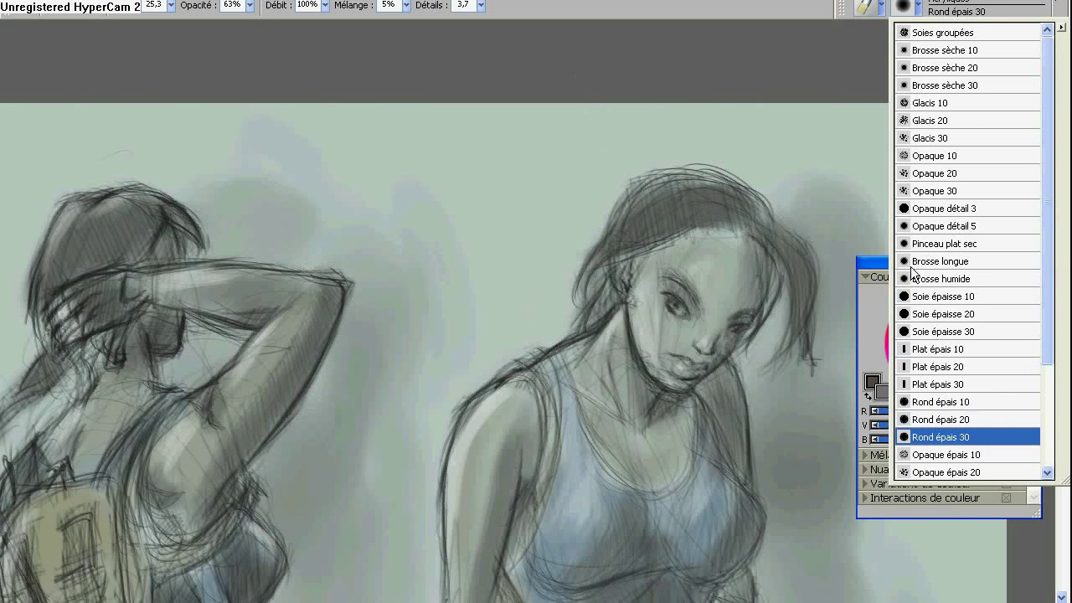
left_click(945, 84)
mouse_move(676, 208)
left_mouse_down()
mouse_move(639, 205)
mouse_move(716, 222)
mouse_move(583, 290)
mouse_move(691, 208)
left_mouse_up()
mouse_move(720, 243)
left_mouse_down()
mouse_move(600, 251)
mouse_move(802, 311)
mouse_move(608, 291)
mouse_move(769, 298)
mouse_move(663, 189)
left_mouse_up()
Darken the back figure's hair and long braid with the same dark brown dry brush.
scroll(496, 401, "down", 2)
scroll(496, 400, "down", 5)
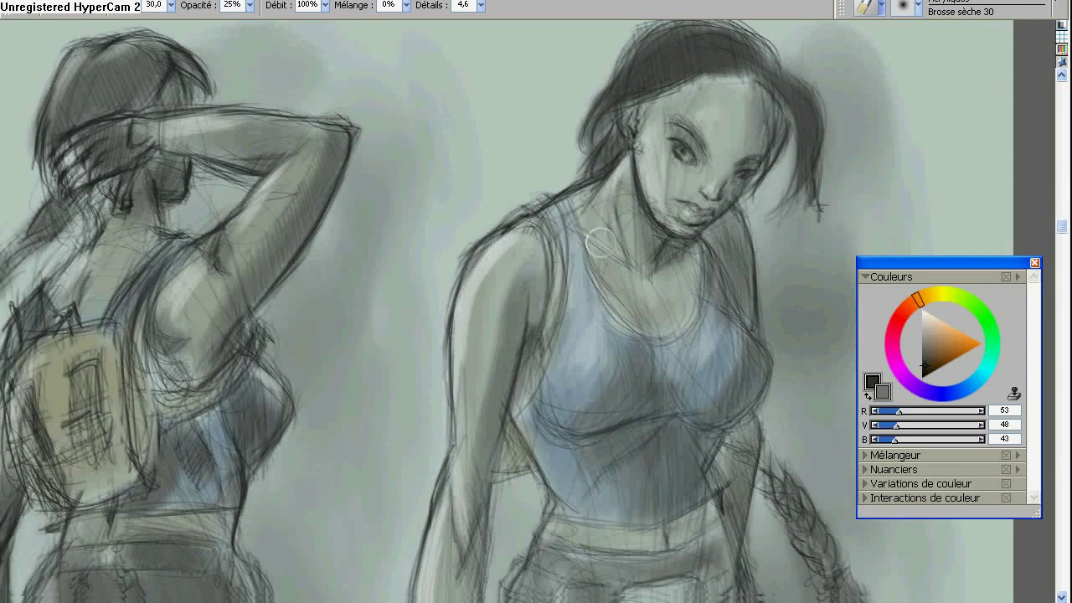
mouse_move(720, 285)
left_mouse_down()
mouse_move(665, 187)
mouse_move(753, 410)
left_mouse_up()
mouse_move(500, 124)
left_mouse_down()
mouse_move(465, 293)
mouse_move(550, 318)
left_mouse_up()
mouse_move(335, 201)
left_mouse_down()
mouse_move(371, 143)
mouse_move(383, 175)
mouse_move(369, 188)
left_mouse_up()
left_click_drag(134, 352, 346, 227)
mouse_move(494, 113)
left_mouse_down()
mouse_move(446, 161)
mouse_move(345, 211)
left_mouse_up()
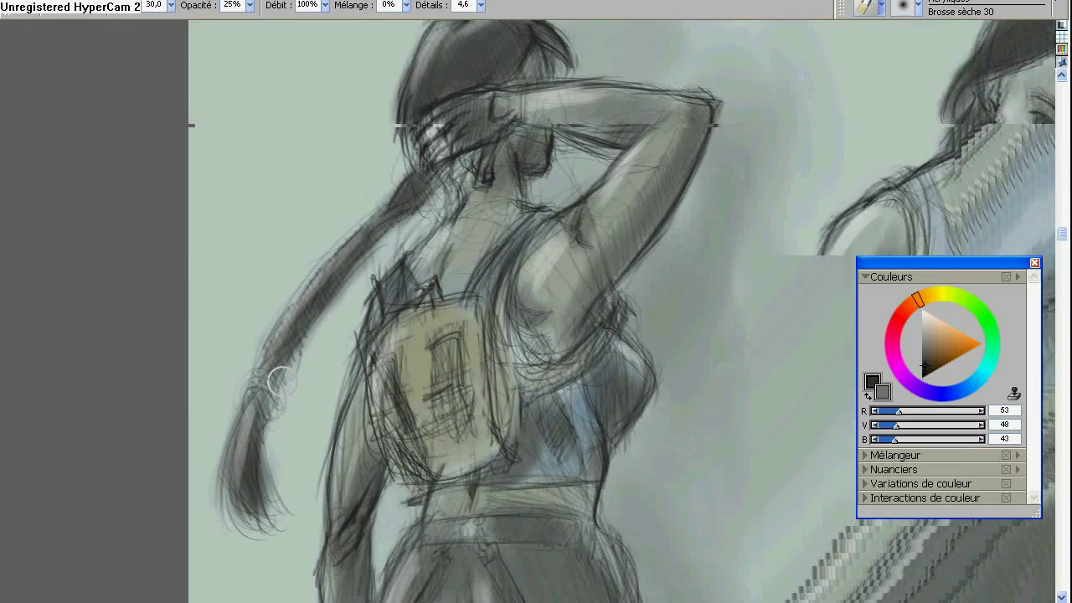
left_click_drag(498, 222, 354, 186)
left_click_drag(712, 210, 435, 223)
Sample the blue-grey, darken it to RGB 84, 97, 98, and shade the blue top around and below the bust.
left_click(711, 236, "alt")
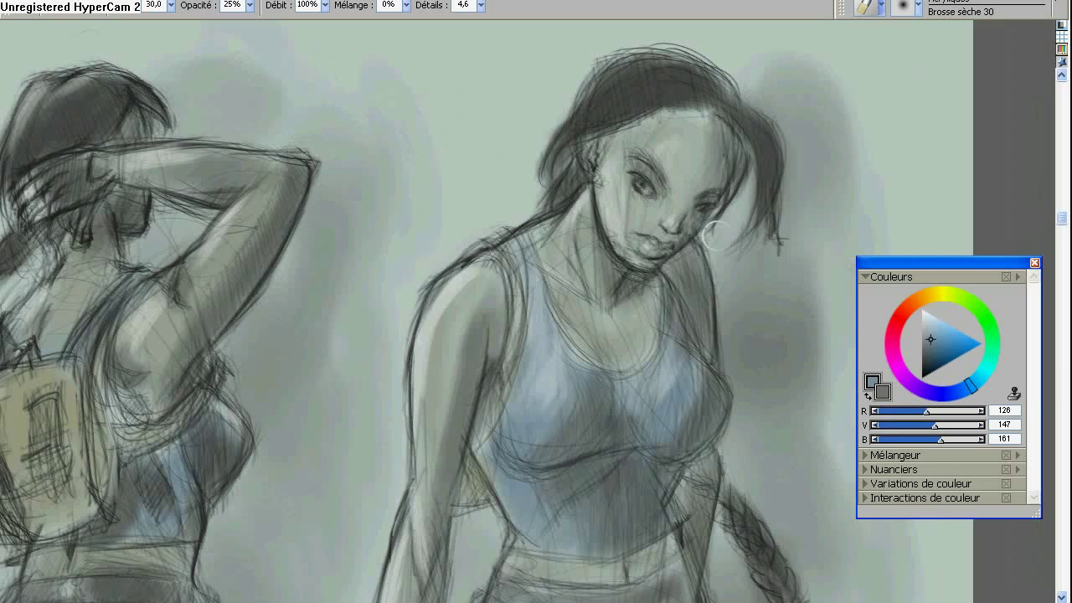
left_click(984, 370)
left_click(924, 357)
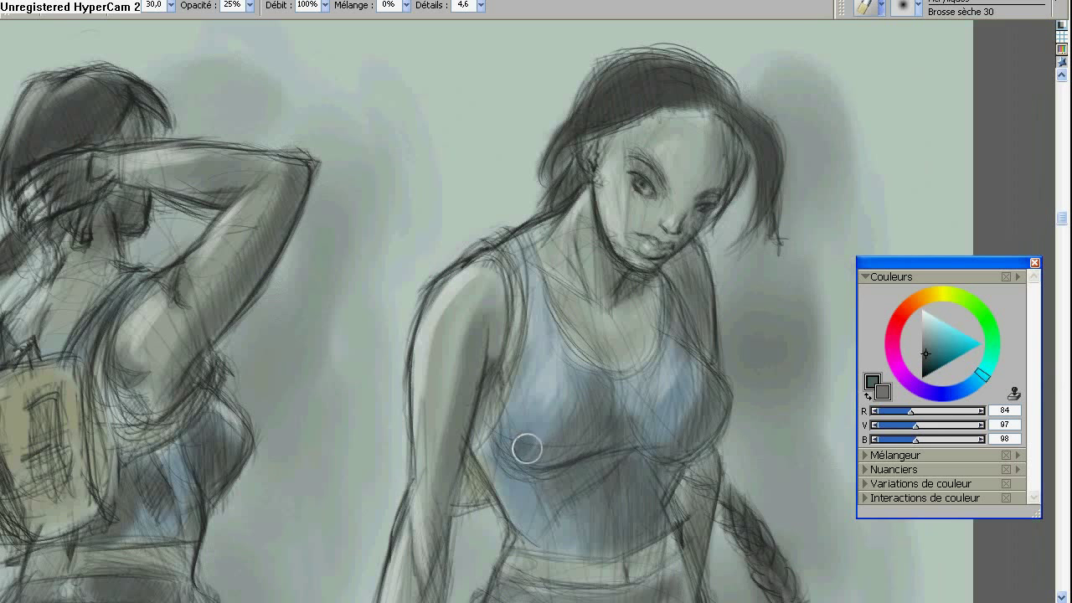
mouse_move(526, 449)
left_mouse_down()
mouse_move(571, 433)
mouse_move(592, 450)
mouse_move(497, 445)
mouse_move(619, 425)
mouse_move(697, 385)
mouse_move(553, 478)
mouse_move(666, 479)
left_mouse_up()
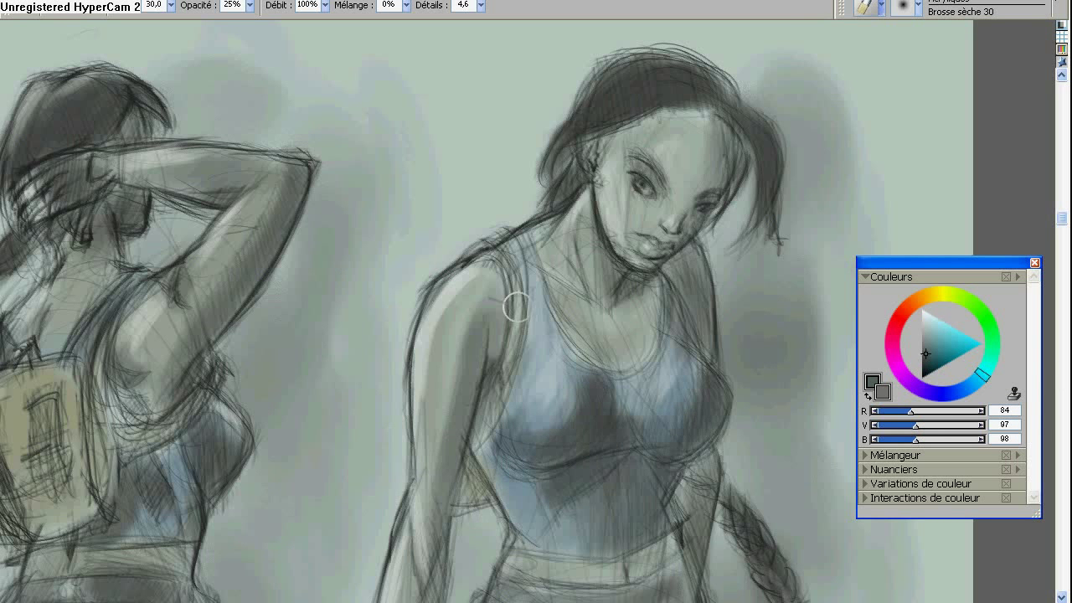
left_click_drag(516, 308, 195, 360)
Mix a light skin tone, RGB 216, 193, 180, and brush it along the front figure's bare arm.
left_click(988, 322)
left_click(925, 332)
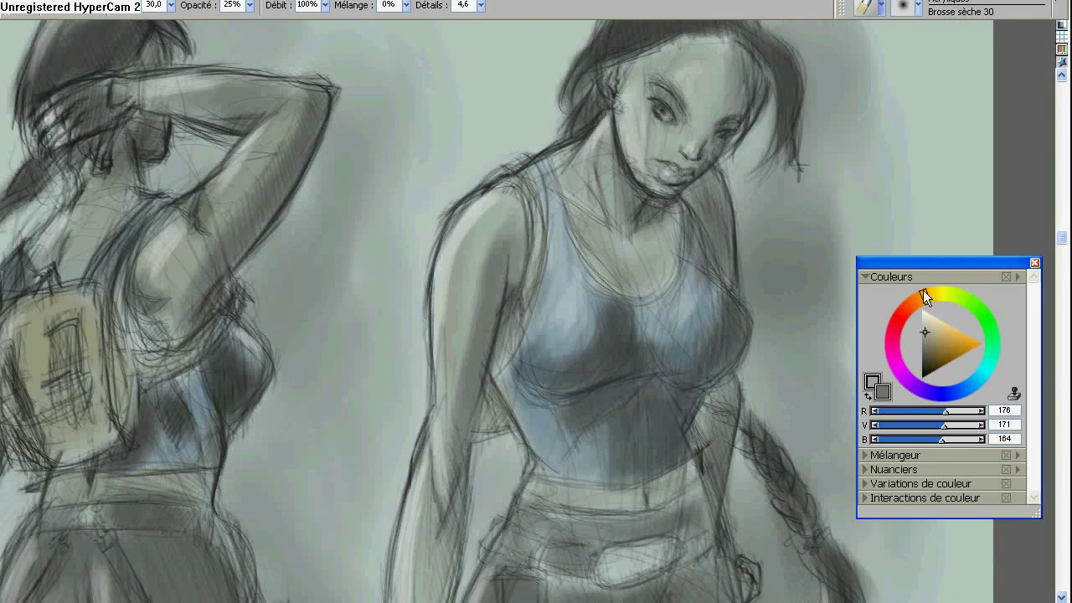
left_click_drag(506, 220, 494, 216)
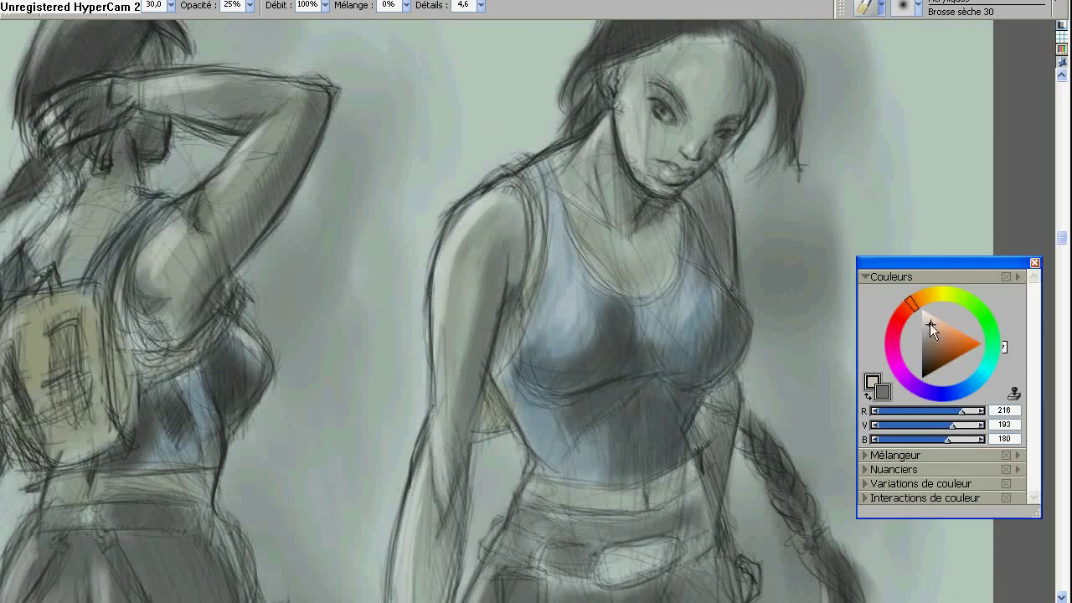
mouse_move(459, 267)
left_mouse_down()
mouse_move(479, 246)
mouse_move(436, 352)
mouse_move(447, 418)
left_mouse_up()
Shade the skin areas of both figures with a grey-brown, RGB 121, 117, 115.
scroll(376, 486, "down", 10)
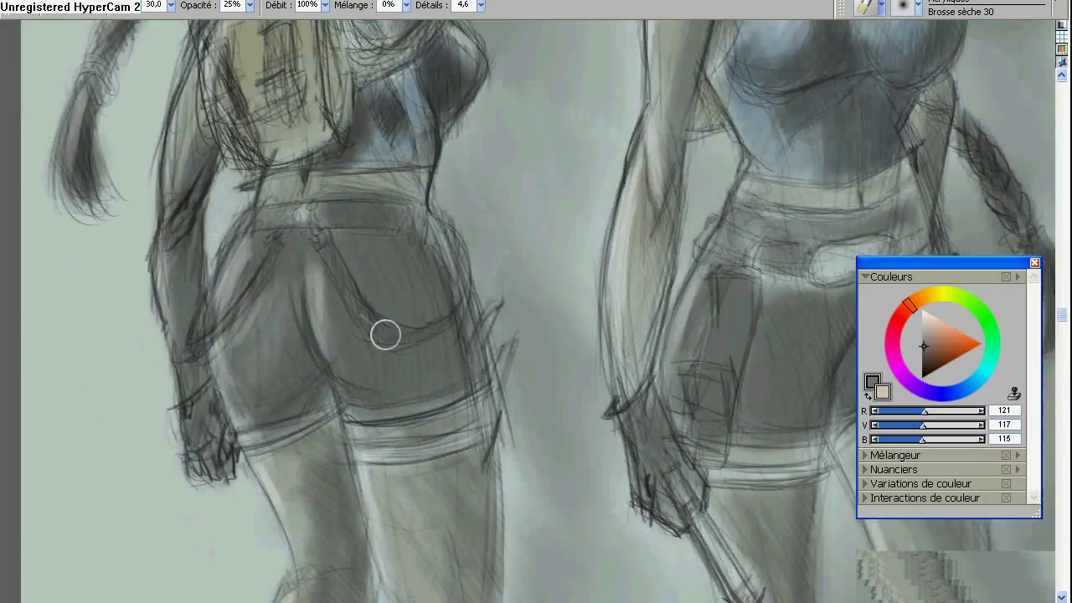
scroll(386, 332, "up", 6)
scroll(369, 188, "left", 3)
key("ctrl+minus")
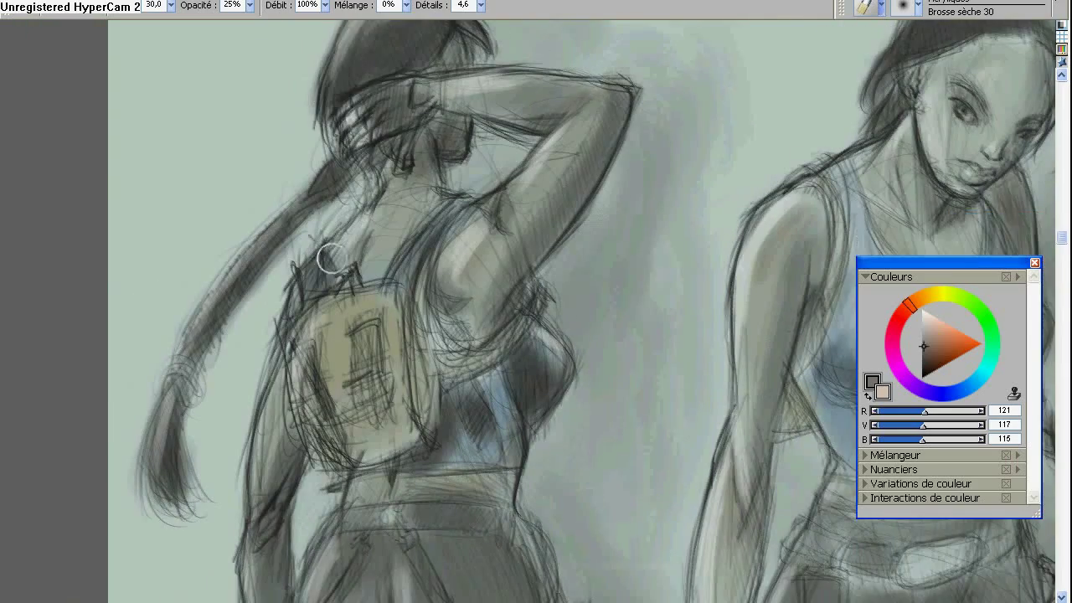
key("ctrl+plus")
mouse_move(355, 391)
left_mouse_down()
mouse_move(407, 204)
mouse_move(319, 354)
mouse_move(446, 186)
mouse_move(423, 353)
left_mouse_up()
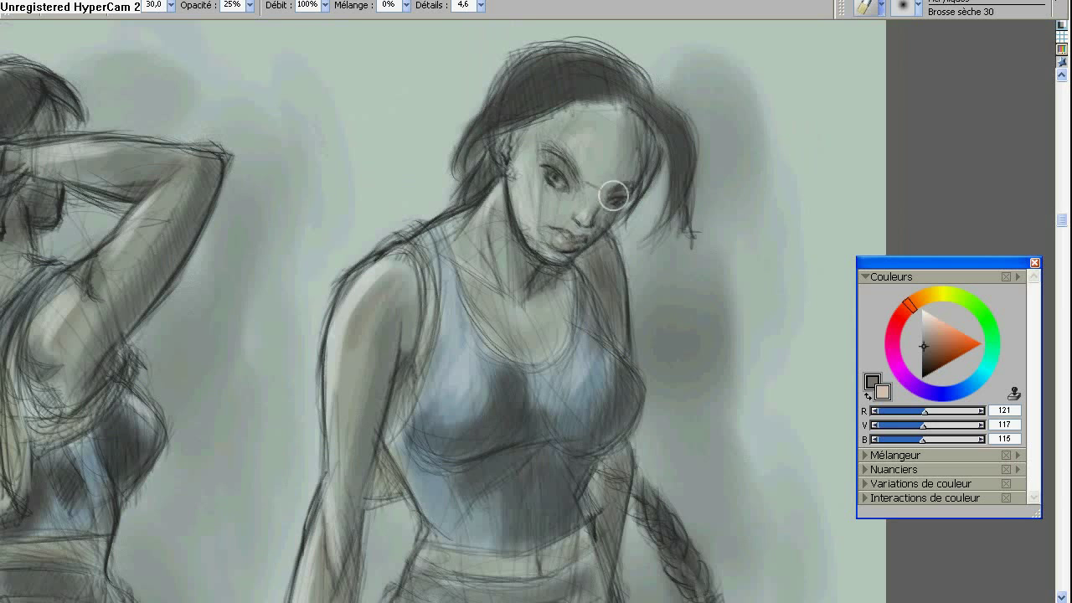
left_click_drag(542, 131, 544, 164)
left_click_drag(423, 513, 423, 243)
Sample a dark grey, darken the front figure's shorts and thigh strap, and swap the main and secondary colours.
left_click(591, 248, "alt")
mouse_move(586, 469)
left_mouse_down()
mouse_move(591, 248)
mouse_move(544, 347)
mouse_move(637, 299)
mouse_move(725, 187)
mouse_move(758, 276)
left_mouse_up()
left_click(871, 399)
mouse_move(550, 189)
left_mouse_down()
mouse_move(500, 301)
mouse_move(503, 229)
mouse_move(558, 386)
mouse_move(484, 280)
left_mouse_up()
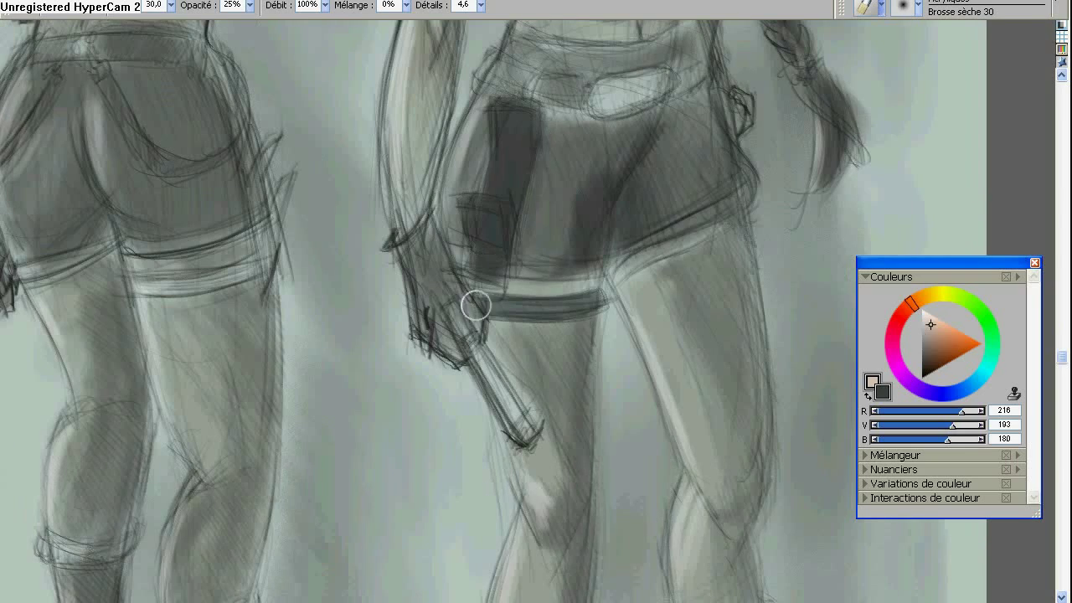
Darken the back figure's shorts, deepening the shadows along the lower hem and over the pocket.
scroll(560, 414, "down", 5)
left_click_drag(590, 444, 536, 505)
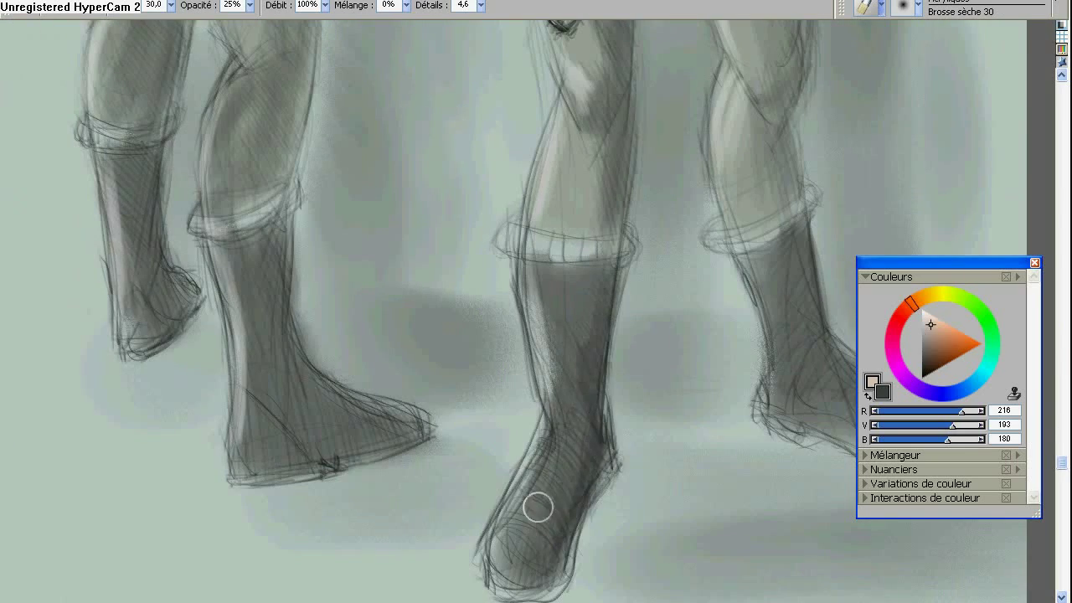
scroll(673, 443, "up", 3)
scroll(673, 442, "right", 3)
mouse_move(672, 442)
left_mouse_down()
mouse_move(765, 512)
mouse_move(792, 557)
left_mouse_up()
scroll(287, 412, "up", 5)
scroll(287, 411, "left", 2)
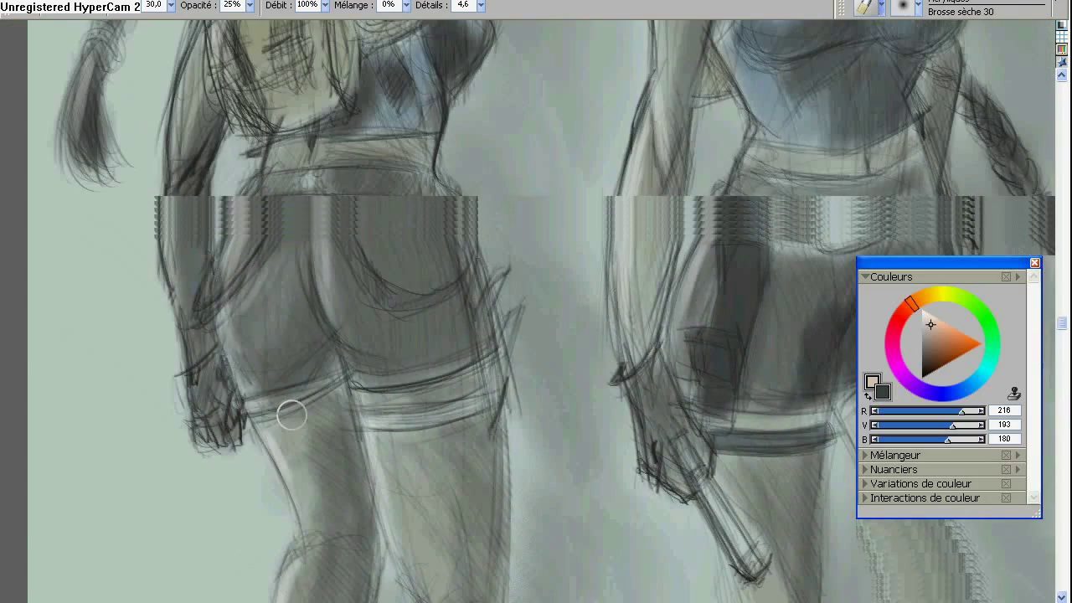
mouse_move(287, 411)
left_mouse_down()
mouse_move(280, 344)
mouse_move(321, 332)
mouse_move(322, 367)
mouse_move(248, 376)
left_mouse_up()
left_click_drag(351, 360, 402, 361)
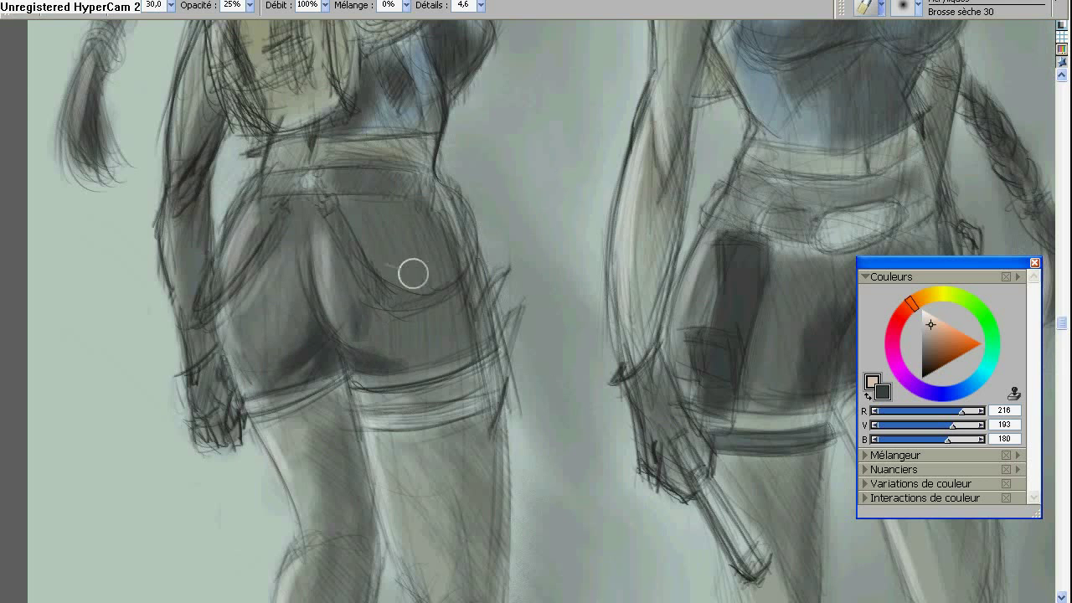
mouse_move(413, 273)
left_mouse_down()
mouse_move(358, 219)
mouse_move(382, 226)
mouse_move(384, 319)
mouse_move(445, 249)
mouse_move(400, 259)
left_mouse_up()
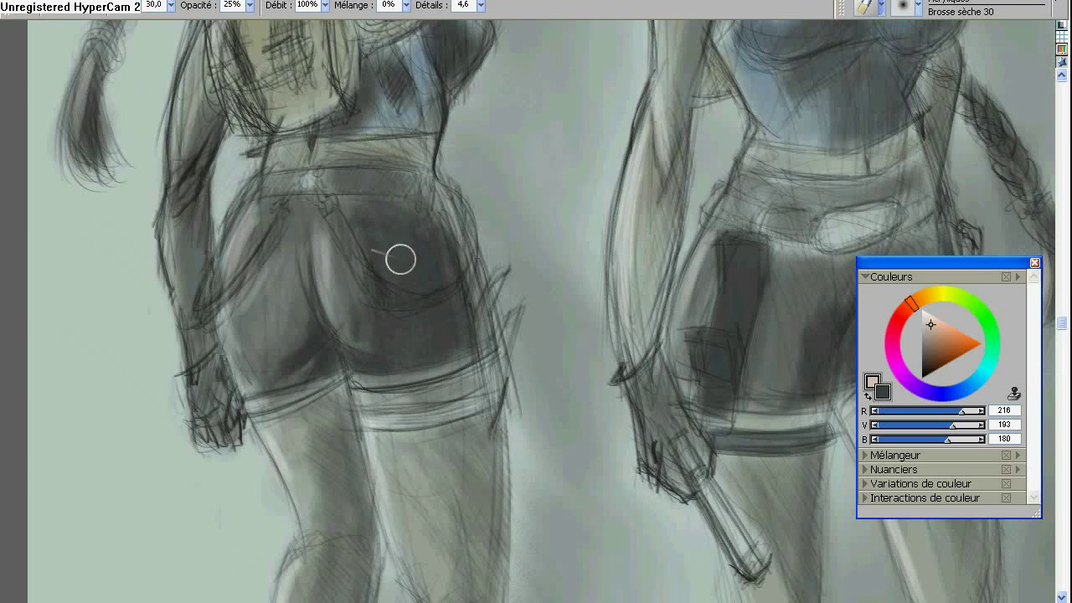
mouse_move(375, 294)
left_mouse_down()
mouse_move(248, 246)
mouse_move(366, 216)
left_mouse_up()
Darken the back figure's belt and the holster on the outer thigh.
scroll(256, 491, "up", 5)
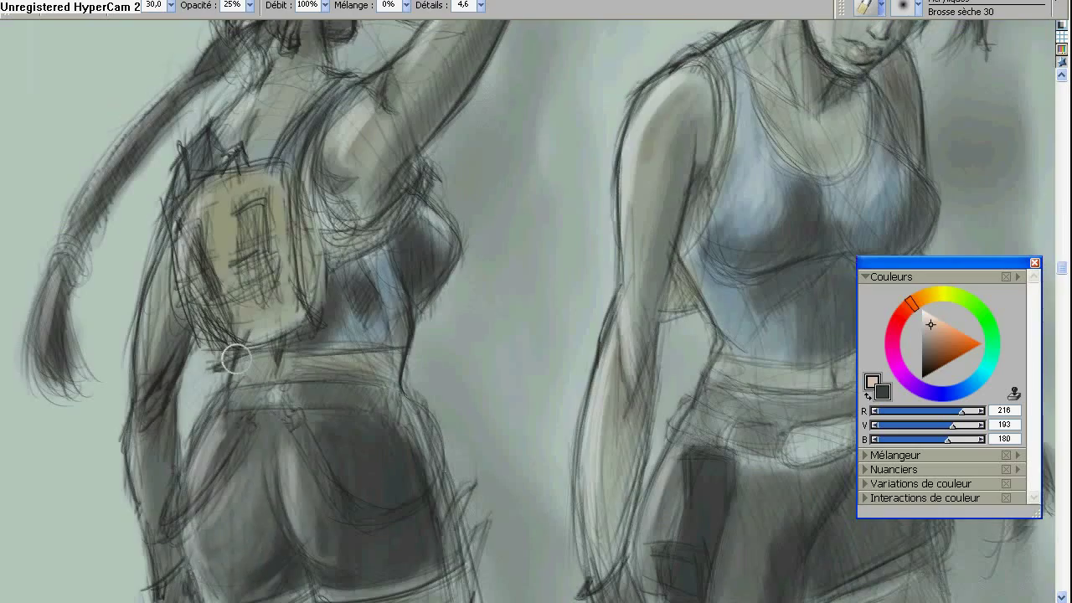
scroll(293, 350, "right", 2)
scroll(293, 350, "down", 5)
left_click_drag(410, 285, 352, 117)
scroll(134, 267, "up", 2)
mouse_move(134, 268)
left_mouse_down()
mouse_move(184, 235)
mouse_move(278, 221)
mouse_move(198, 224)
mouse_move(282, 173)
left_mouse_up()
scroll(282, 173, "up", 1)
scroll(386, 397, "down", 4)
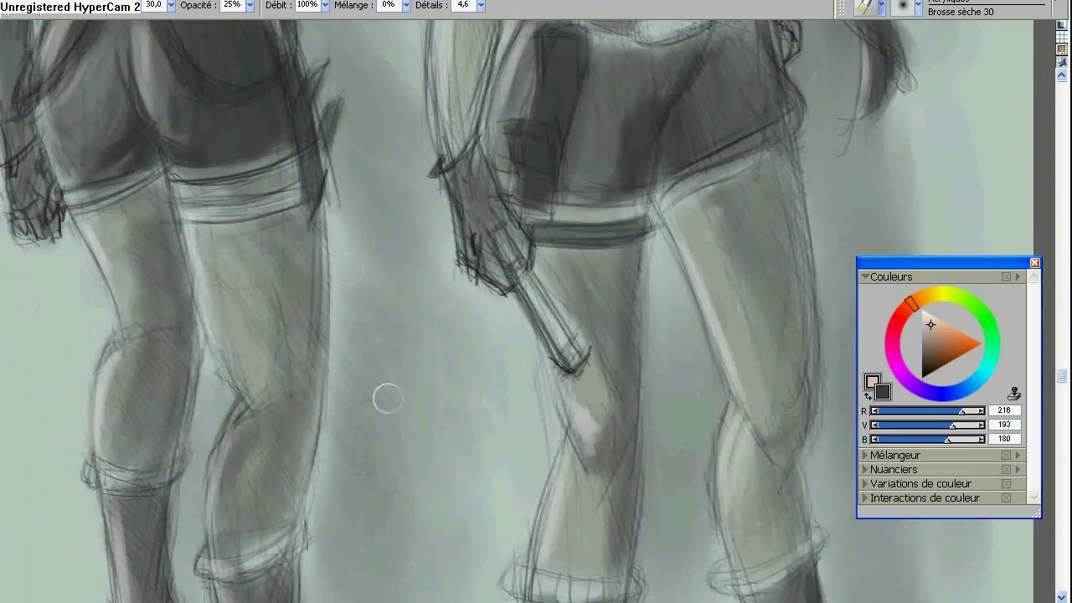
Sample a dark grey, RGB 97, 91, 93, and shade the sides and lower part of the back figure's backpack.
scroll(353, 506, "up", 6)
scroll(353, 506, "right", 2)
scroll(353, 506, "up", 4)
scroll(206, 302, "left", 5)
left_click(467, 309, "alt")
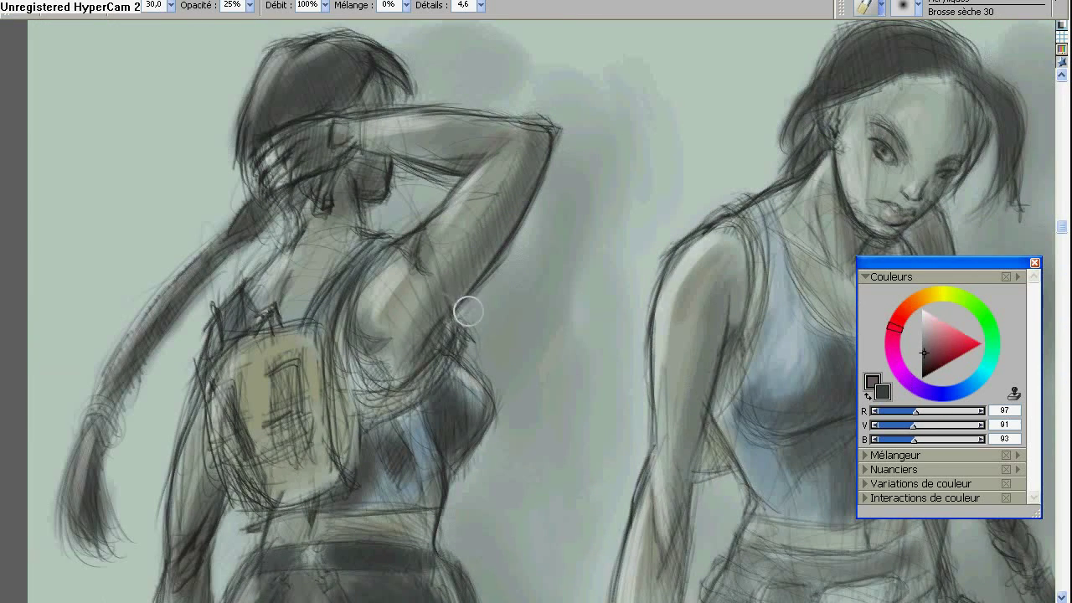
mouse_move(312, 486)
left_mouse_down()
mouse_move(301, 335)
mouse_move(462, 328)
mouse_move(343, 277)
left_mouse_up()
scroll(344, 276, "up", 3)
scroll(343, 276, "right", 4)
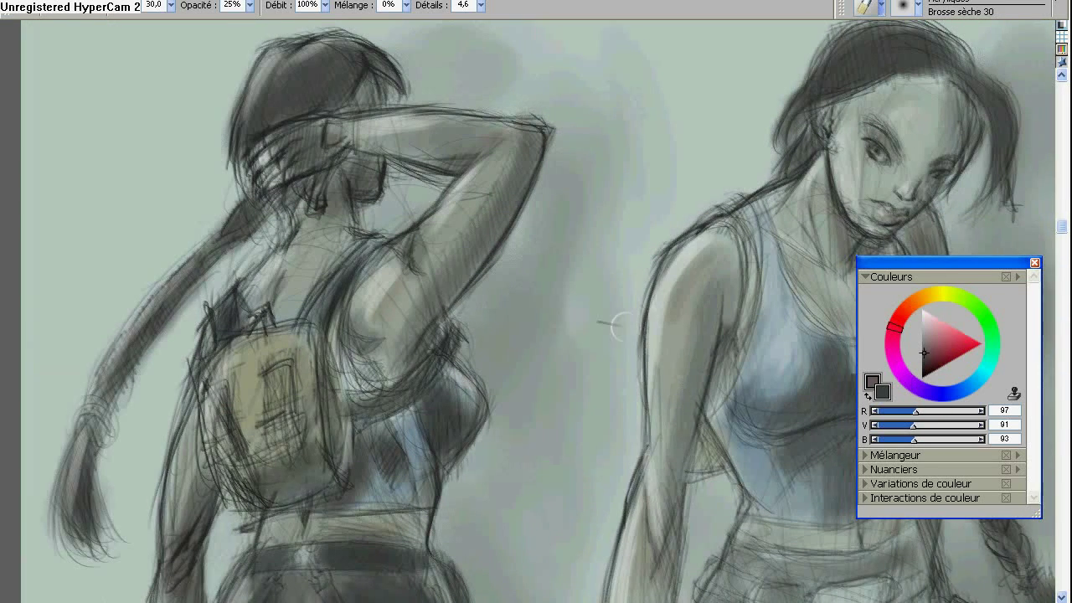
left_click_drag(528, 536, 559, 458)
Save the painting in RIFF format and fit more of both figures in view.
scroll(411, 282, "down", 3)
scroll(411, 282, "left", 1)
key("ctrl+s")
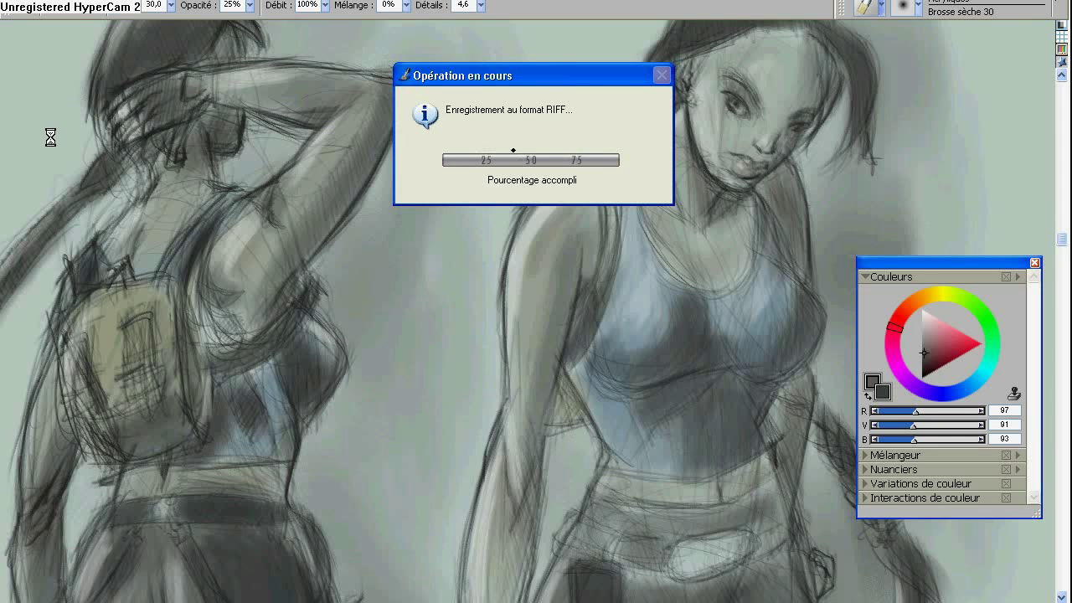
left_click(67, 6)
left_click(63, 63)
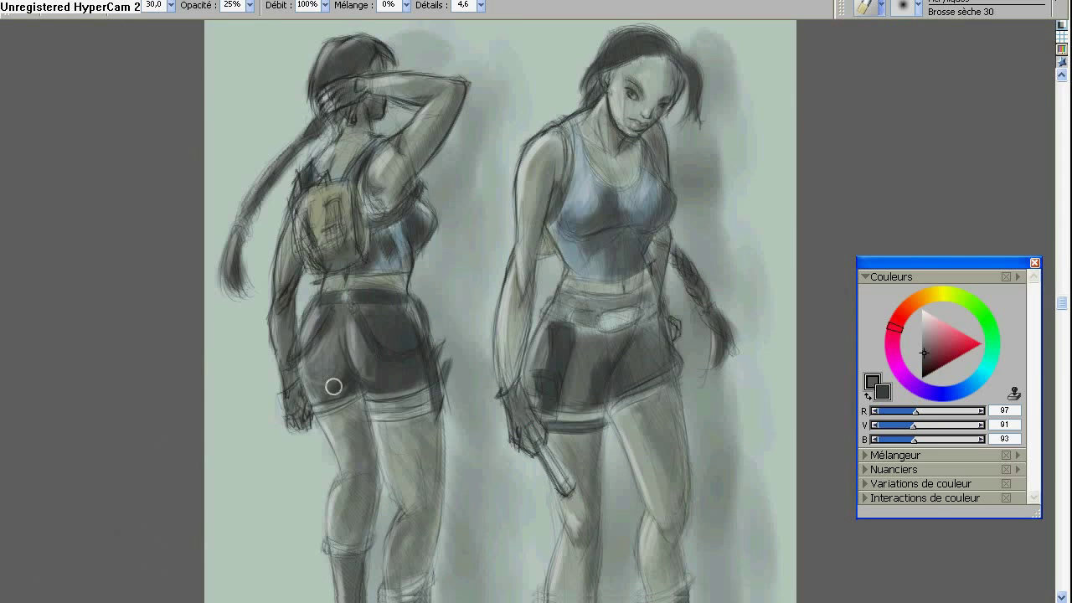
Mix a muted green, RGB 122, 150, 118, and paint leaf strokes along the canvas's right edge.
scroll(333, 386, "down", 1)
scroll(276, 217, "up", 2)
left_click(267, 193, "alt")
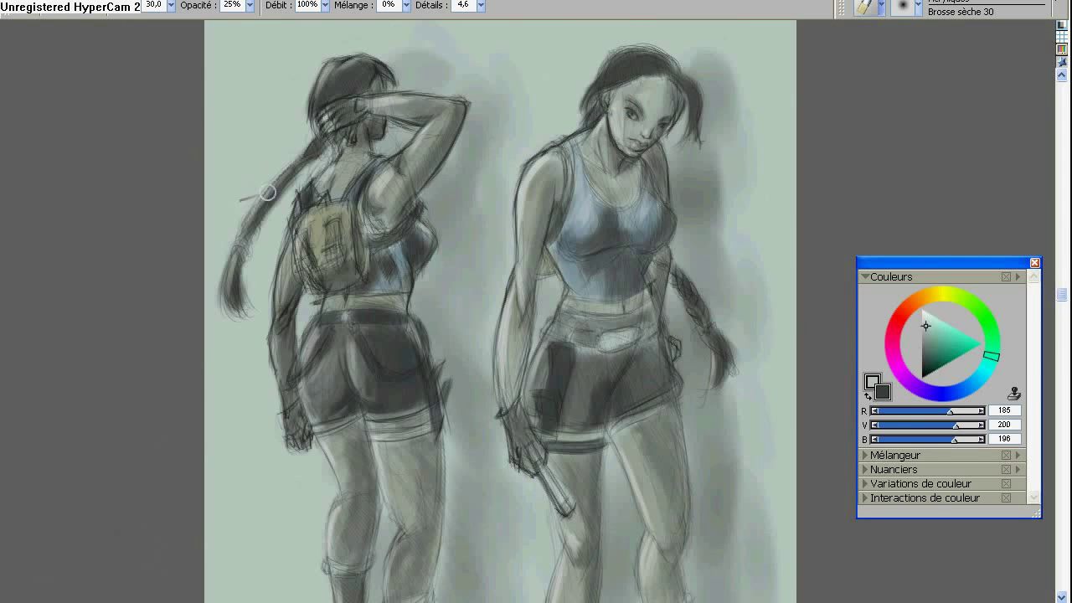
left_click(925, 358)
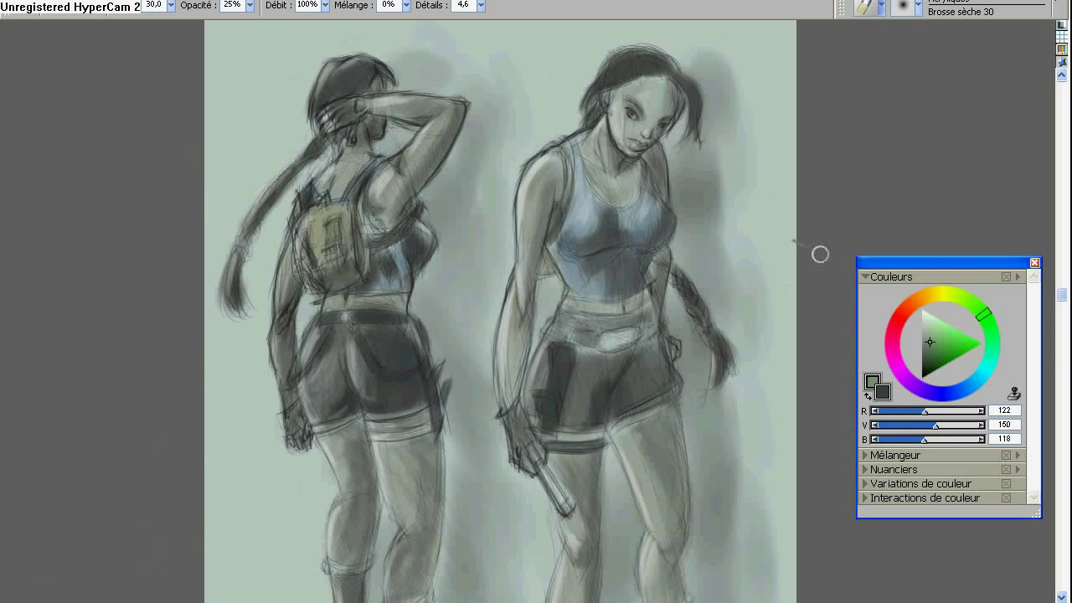
scroll(224, 460, "down", 3)
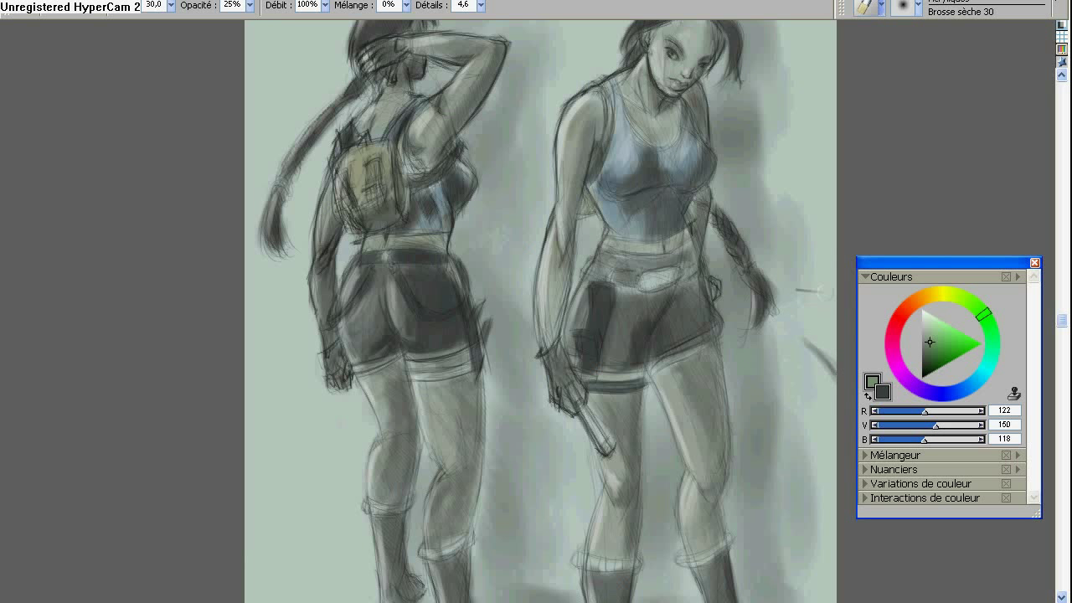
scroll(767, 103, "up", 5)
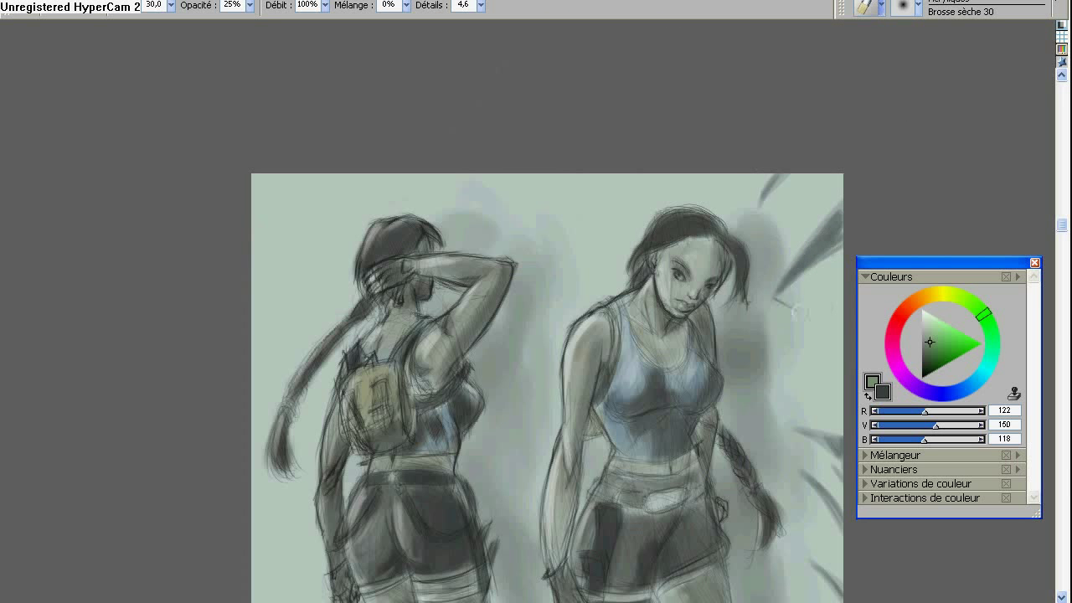
Paint green leaf strokes in the canvas's upper-left corner and along its top edge.
left_click_drag(735, 380, 675, 314)
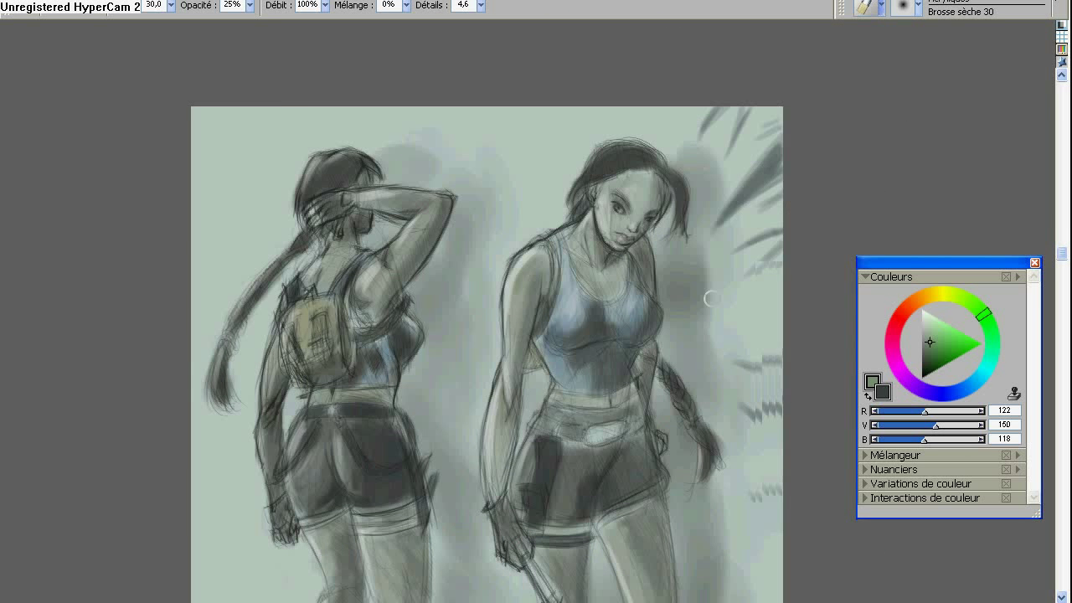
left_click_drag(151, 175, 282, 158)
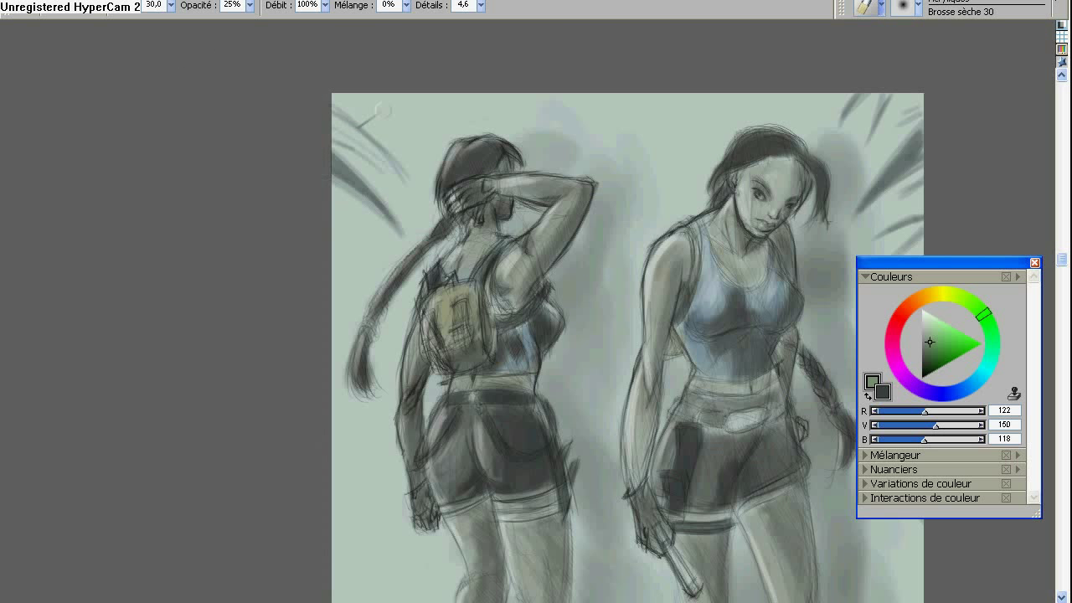
left_click_drag(545, 94, 553, 113)
left_click_drag(616, 94, 675, 176)
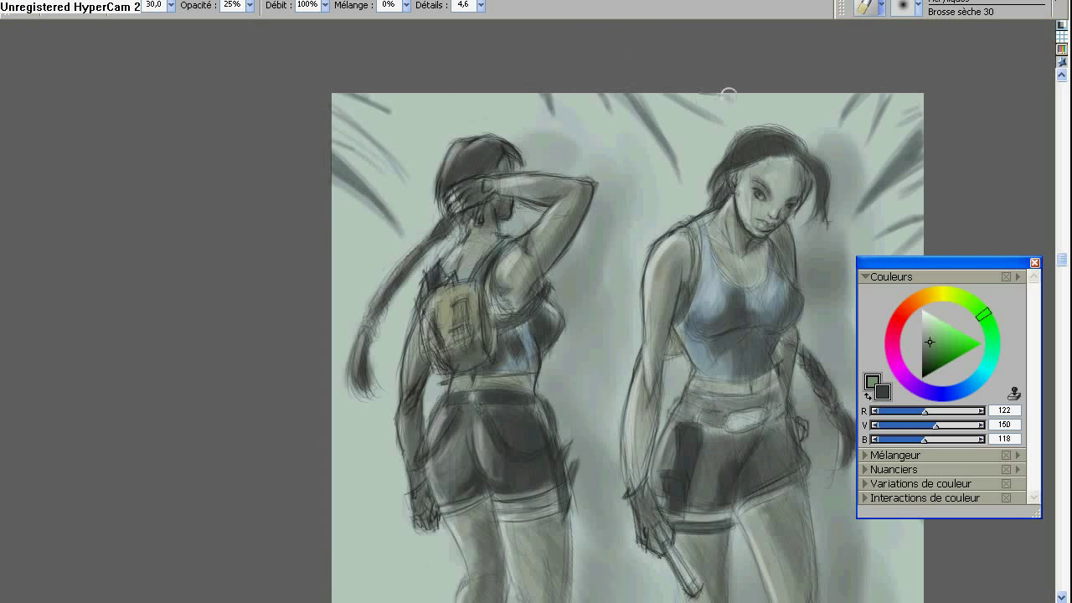
Extend the pointed green leaf strokes down the canvas's left edge beside the back figure.
scroll(727, 95, "down", 5)
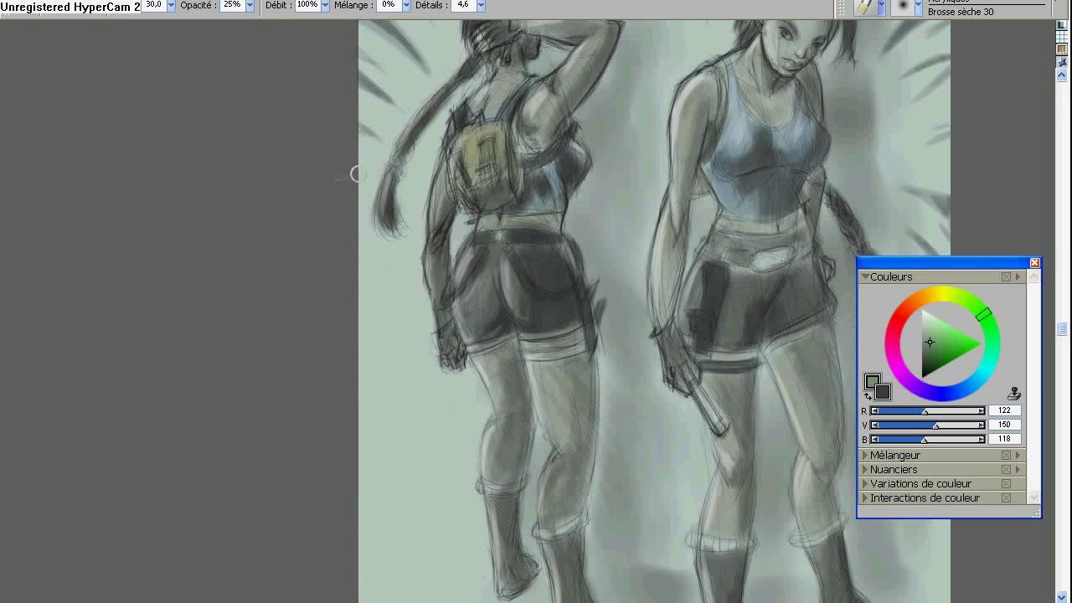
mouse_move(412, 325)
left_mouse_down()
mouse_move(347, 407)
mouse_move(343, 386)
left_mouse_up()
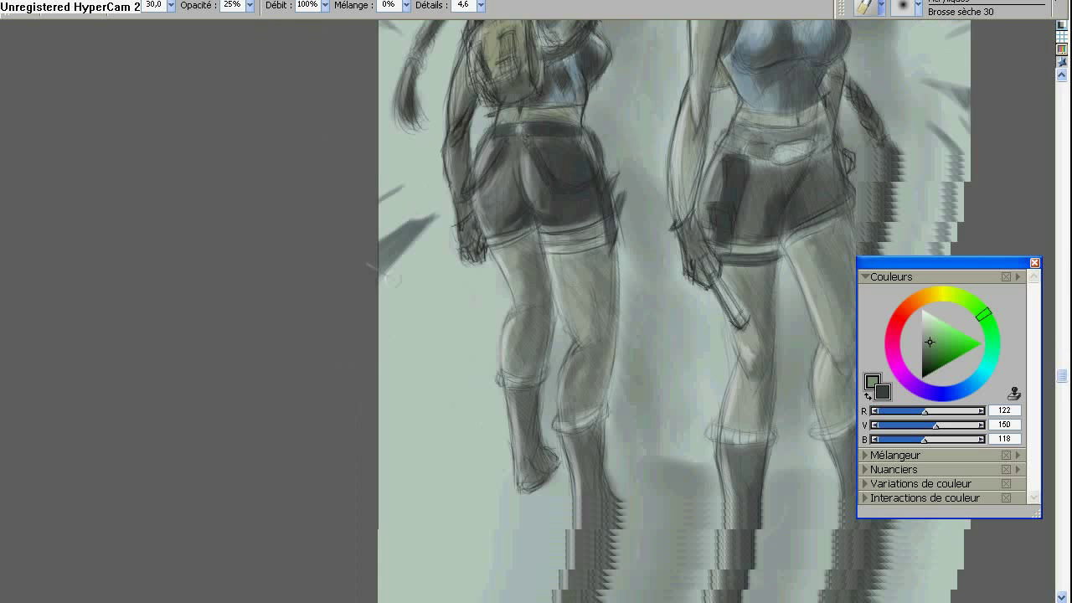
scroll(371, 325, "down", 2)
scroll(377, 316, "up", 3)
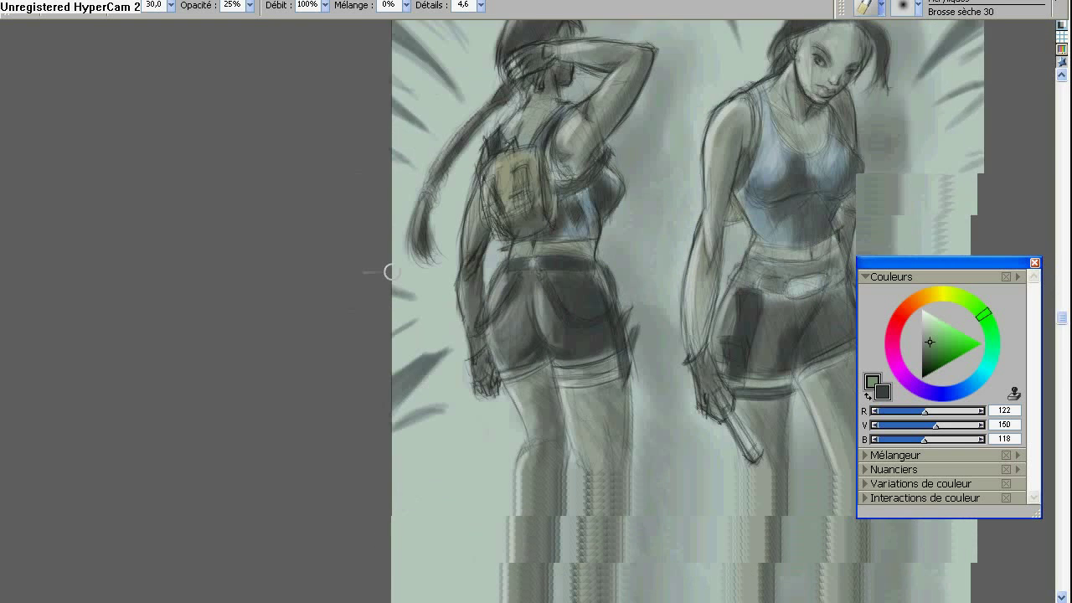
Add more leaf strokes at the canvas's lower left and short grass marks on the ground around the legs.
scroll(377, 317, "down", 3)
left_click_drag(440, 276, 360, 204)
left_click_drag(426, 196, 352, 172)
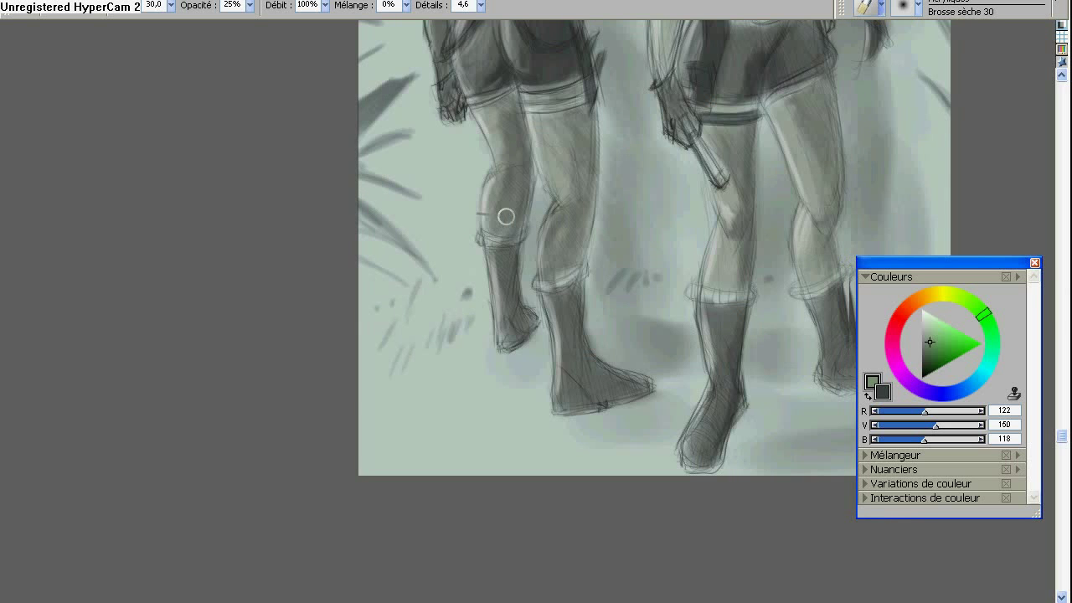
scroll(505, 218, "up", 3)
scroll(478, 335, "down", 3)
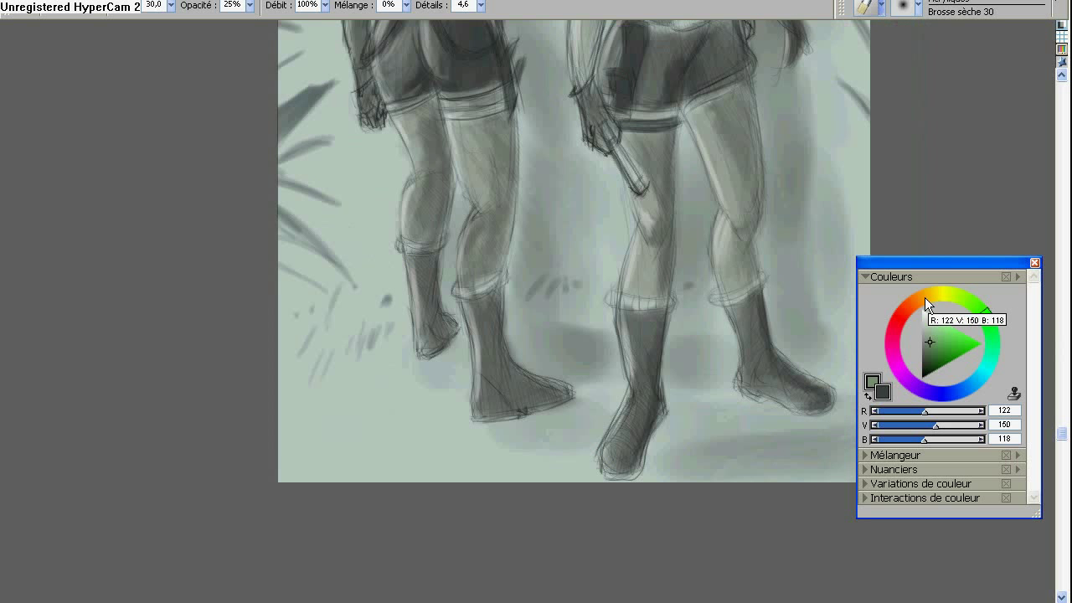
Pick a pale beige, brush along the canvas's lower-left edge, and swap to the dark blue-grey, RGB 61, 65, 71.
left_click(934, 293)
left_click(934, 326)
left_click_drag(306, 435, 486, 473)
left_click(867, 394)
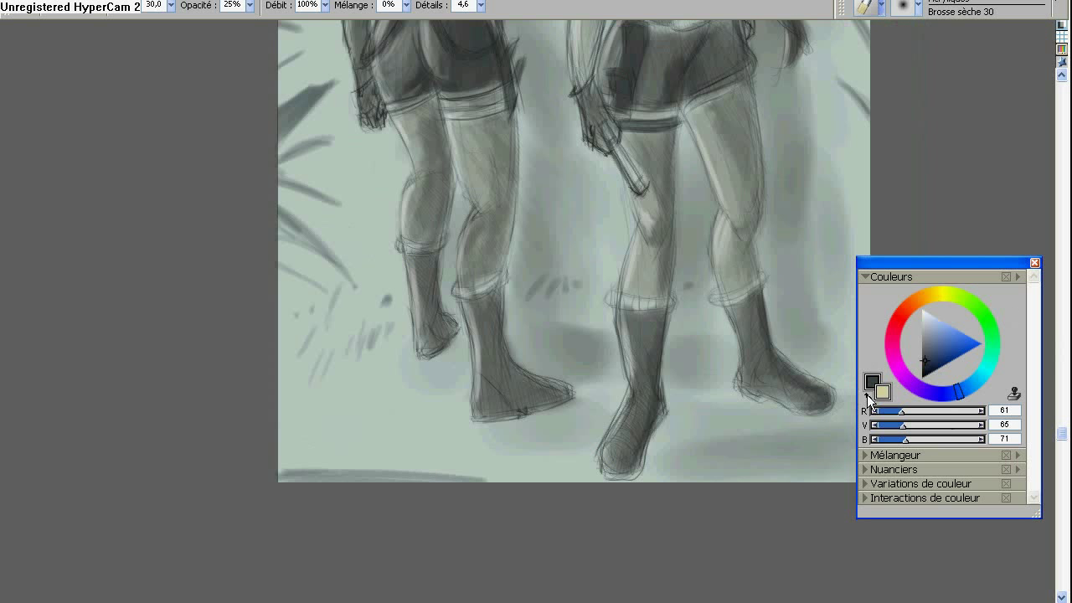
Brush pale horizontal strokes across the ground around both figures' boots.
left_click_drag(284, 479, 469, 469)
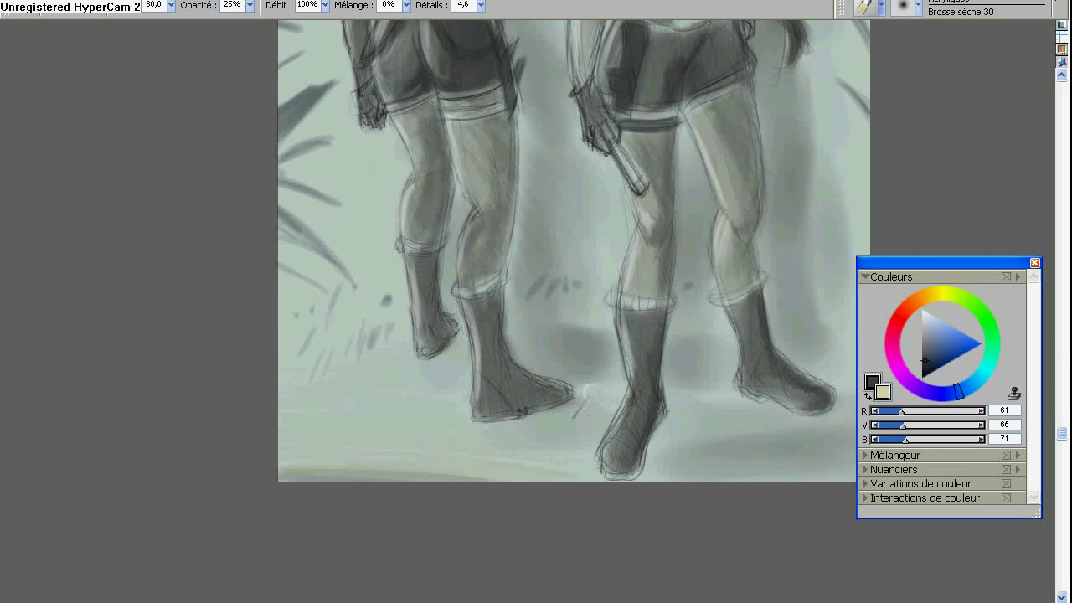
left_click_drag(772, 378, 622, 410)
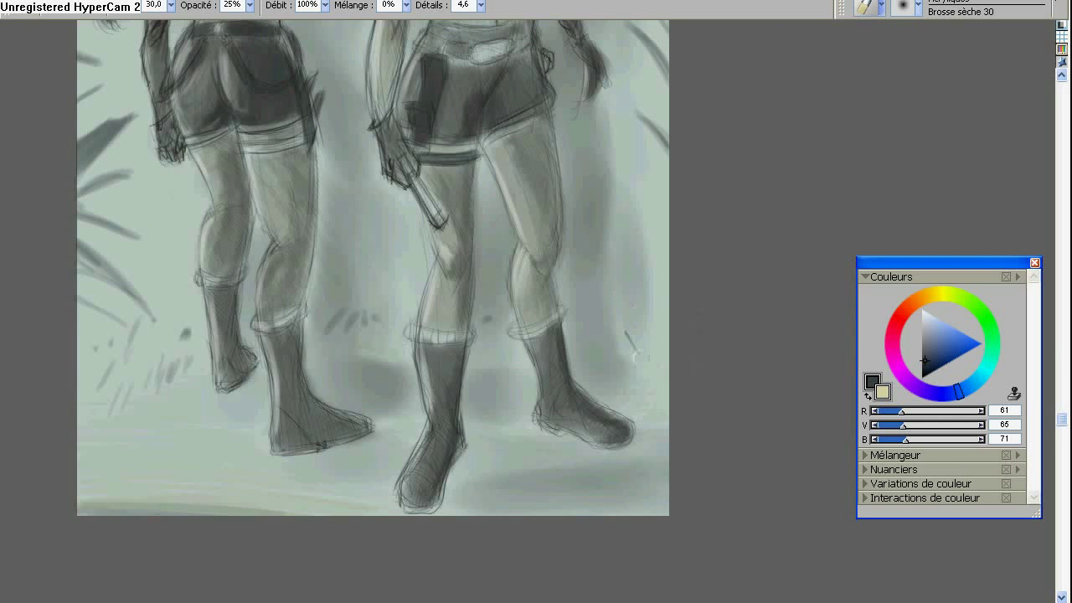
scroll(634, 355, "up", 5)
Pick white, swap to the beige RGB 217, 210, 167, and brush pale vertical streaks over the background beside the back figure.
left_click(922, 309)
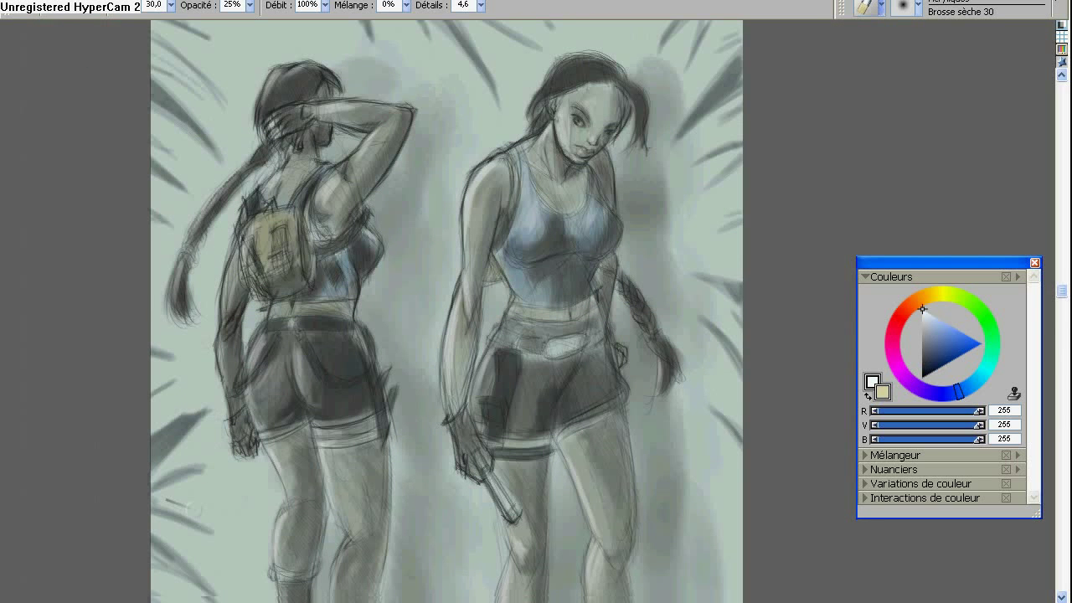
scroll(191, 508, "down", 5)
key("shift+x")
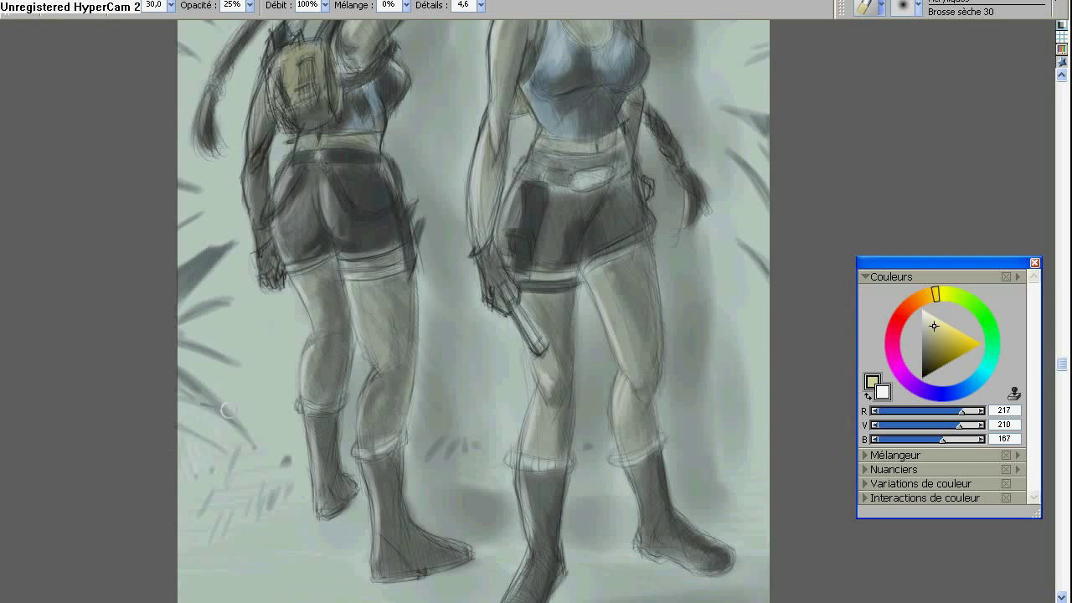
left_click_drag(277, 334, 279, 443)
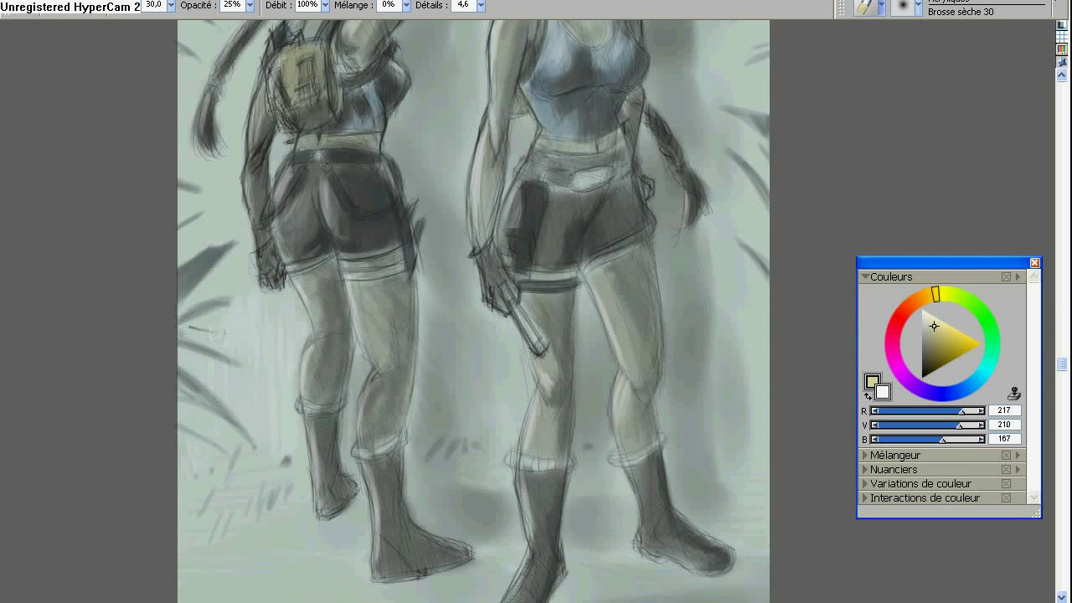
scroll(203, 329, "up", 5)
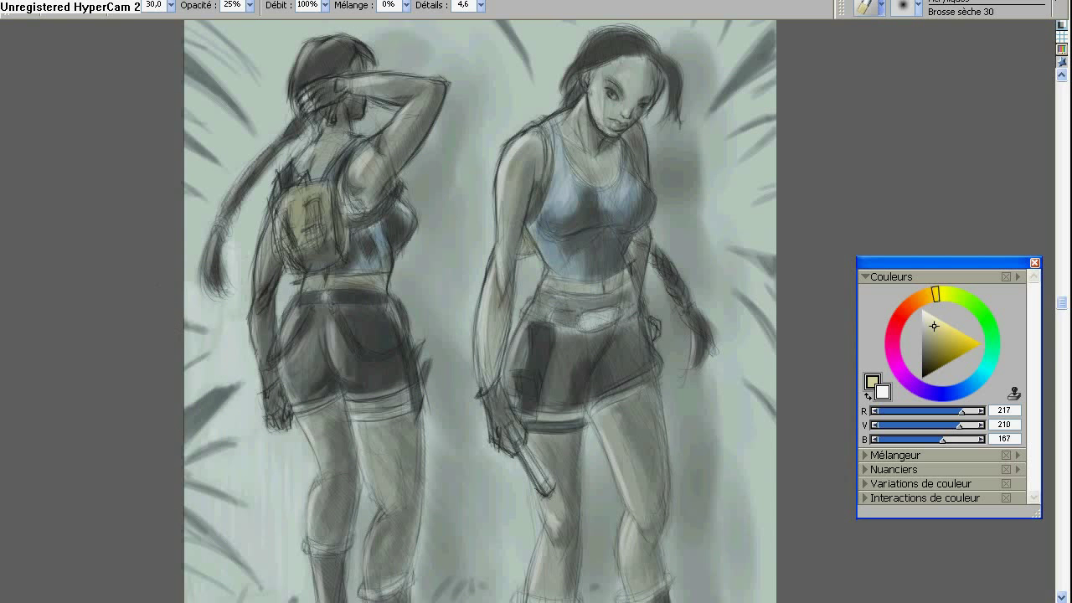
scroll(197, 173, "up", 4)
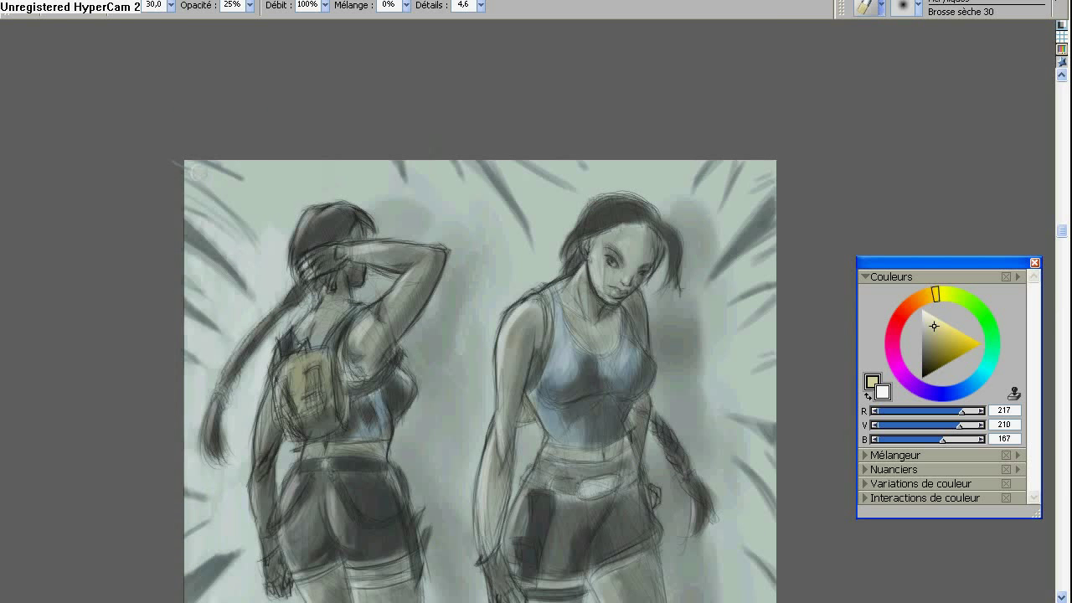
Continue the pale vertical streaks over the background above and between the figures and along the canvas's right side.
scroll(333, 70, "down", 2)
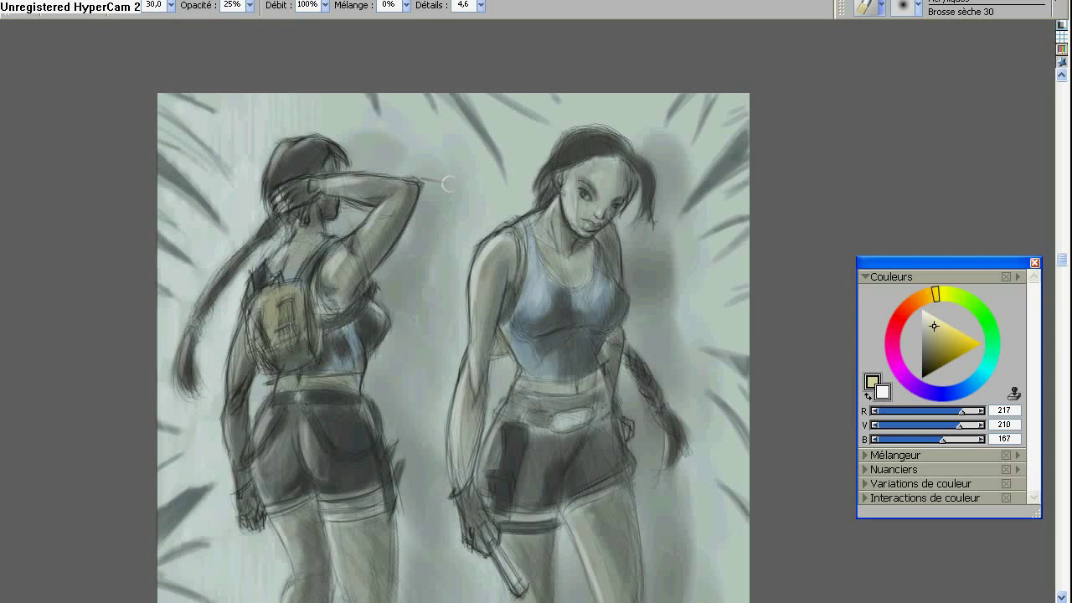
scroll(625, 88, "down", 4)
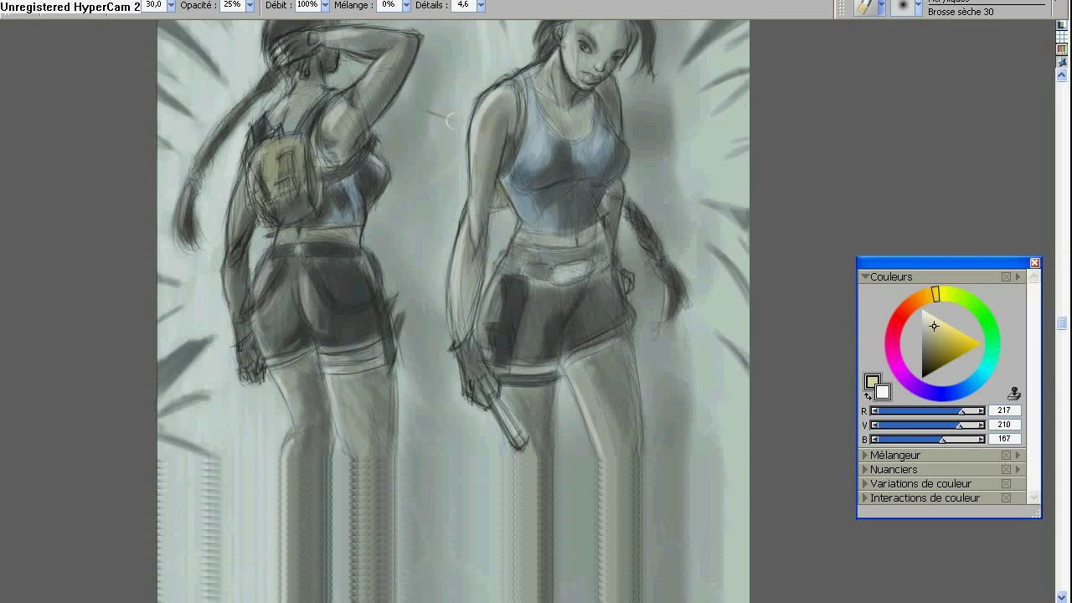
scroll(665, 279, "down", 5)
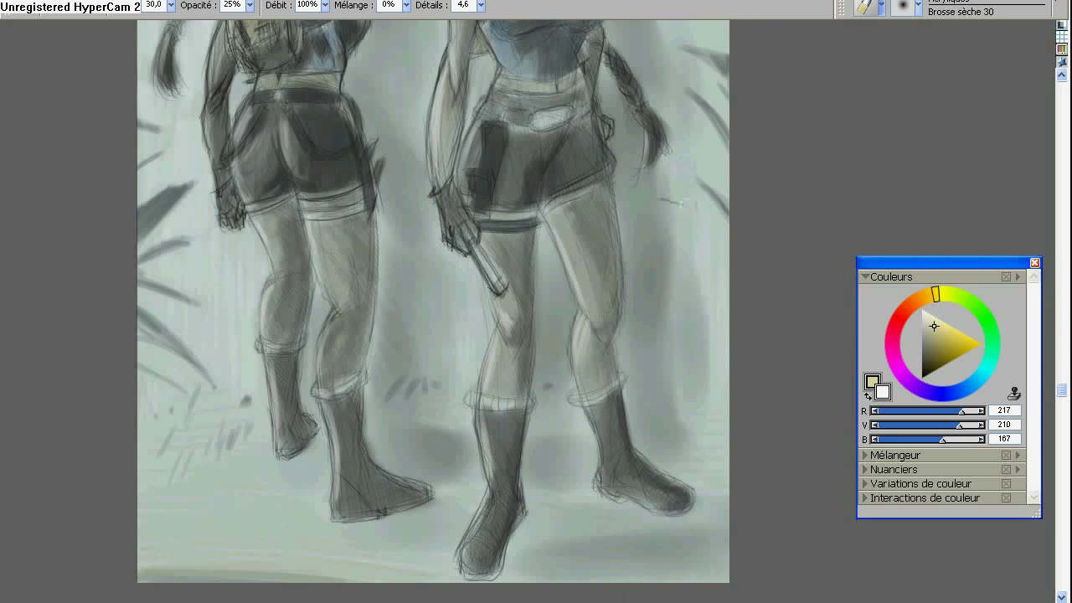
scroll(660, 379, "up", 6)
scroll(697, 44, "up", 5)
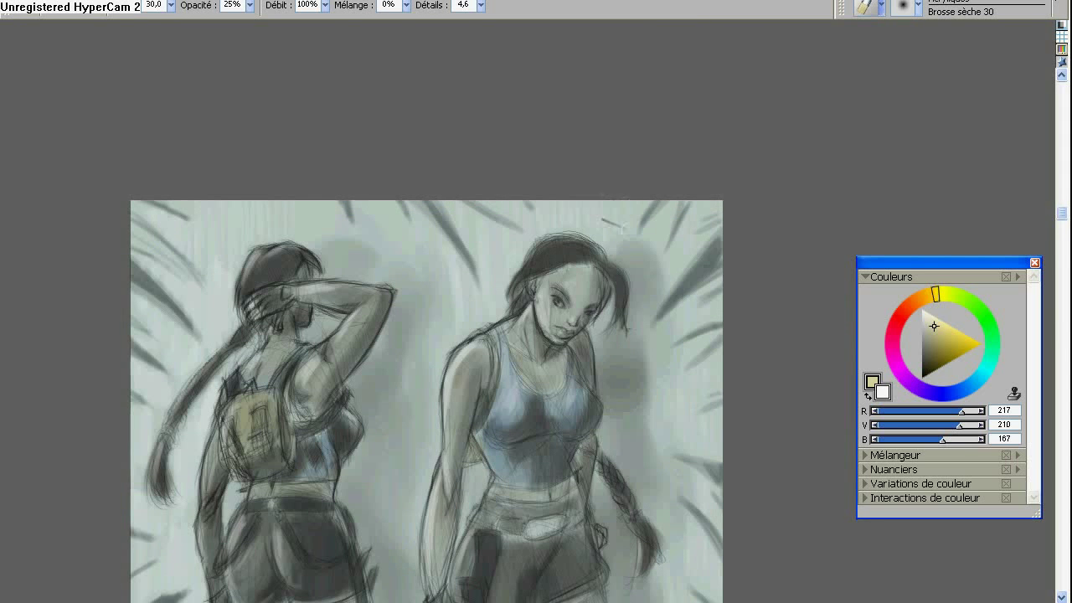
scroll(296, 296, "down", 8)
scroll(259, 382, "up", 6)
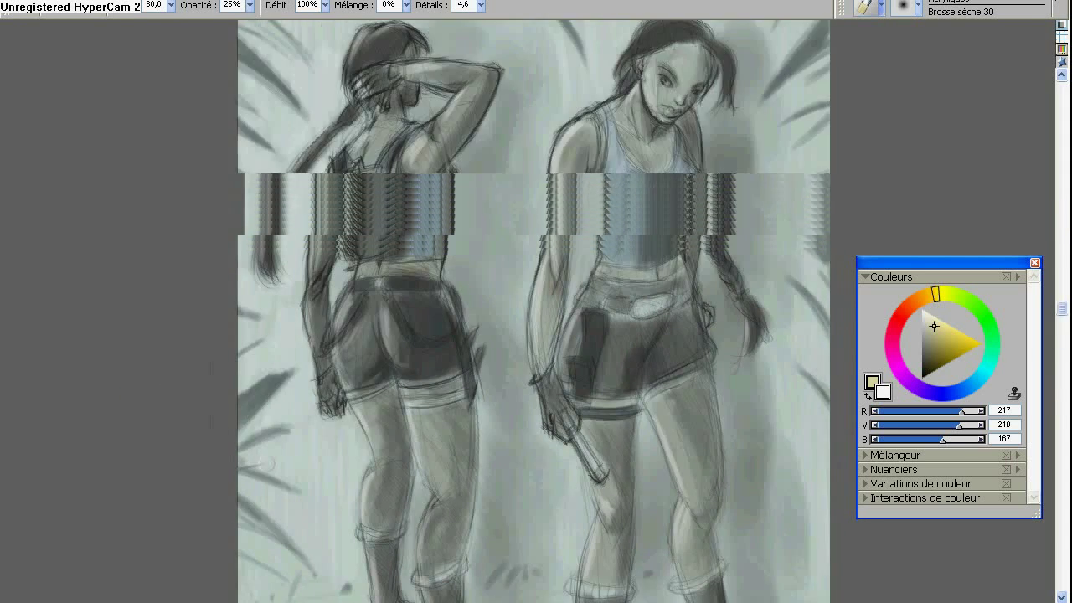
Switch to the Fusains brush "De vigne mou 10" in black, outline the front figure's jaw, and set the brush size to 3,9.
left_click(59, 124)
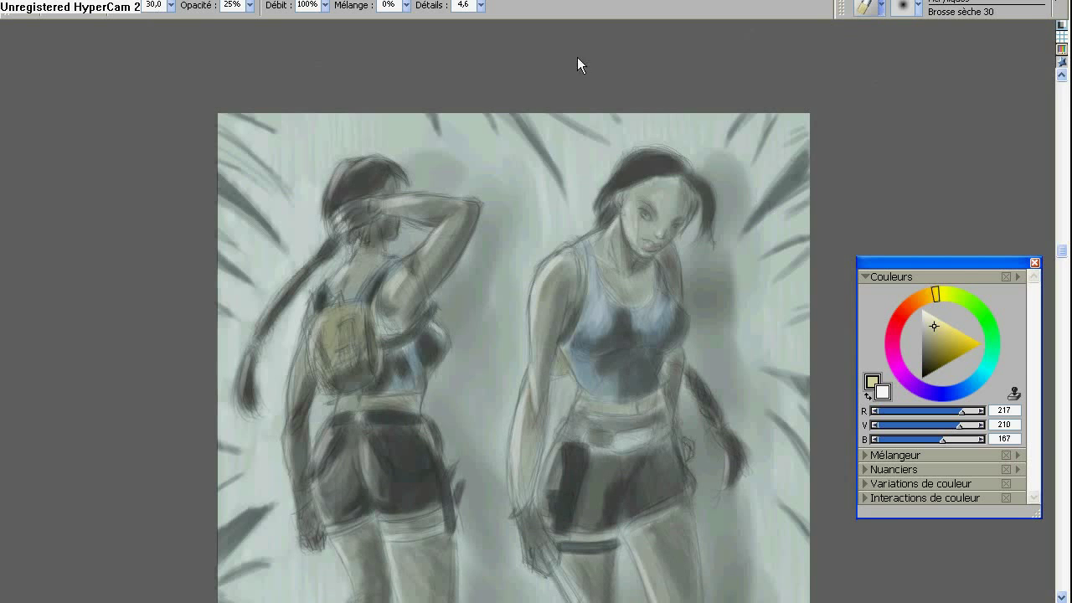
left_click(875, 7)
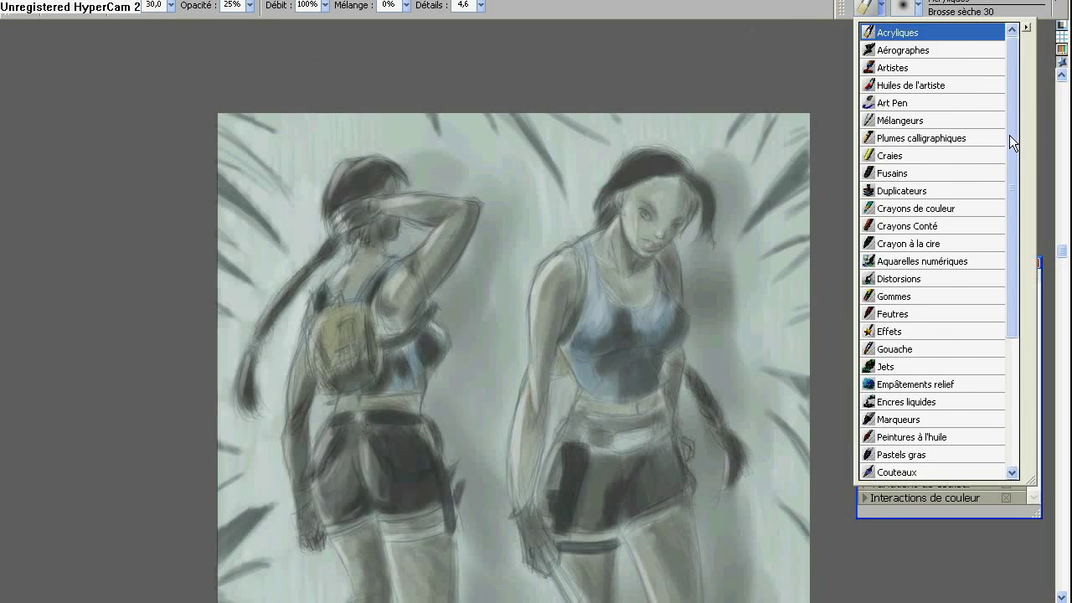
left_click(885, 206)
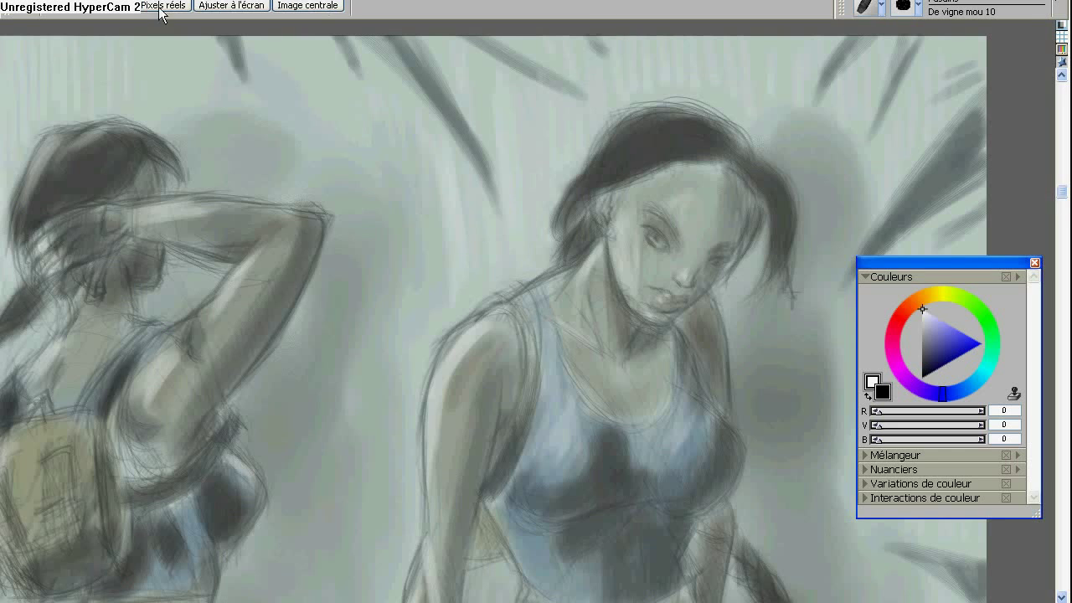
left_click(624, 305)
left_click(586, 251)
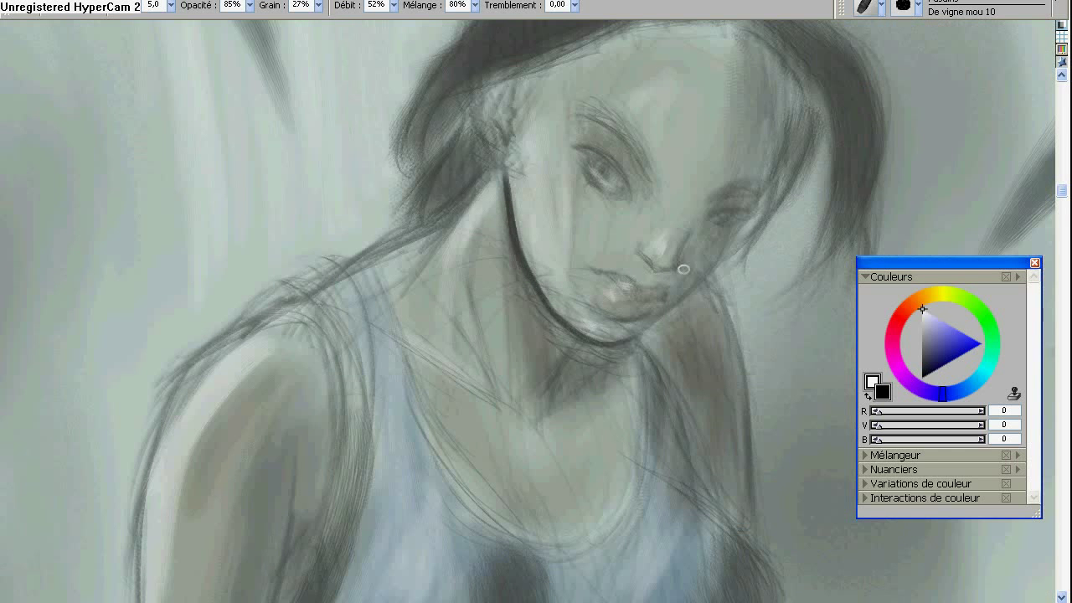
key("bracketleft")
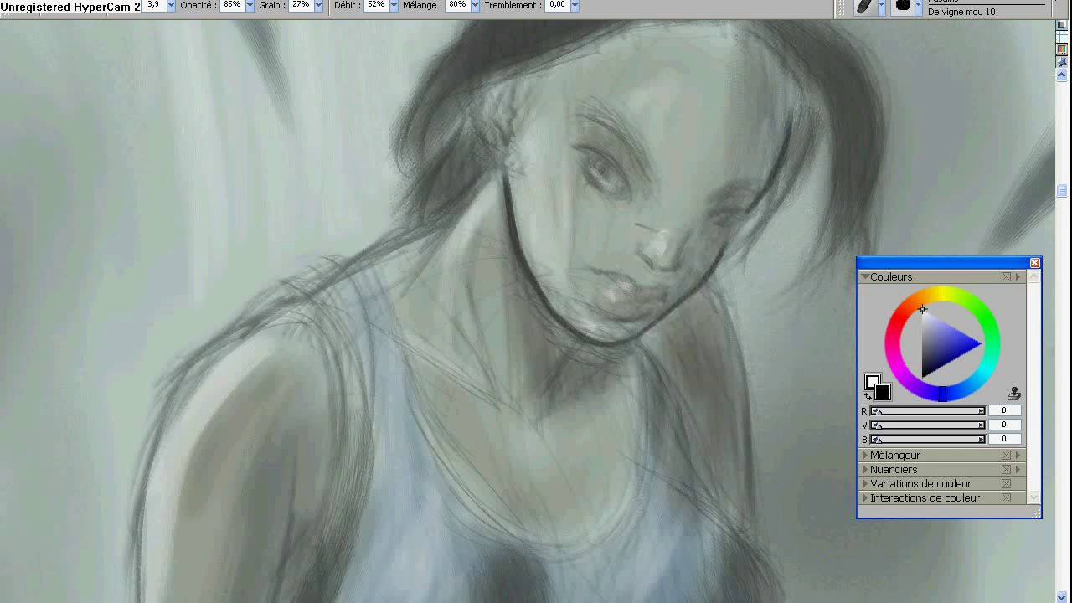
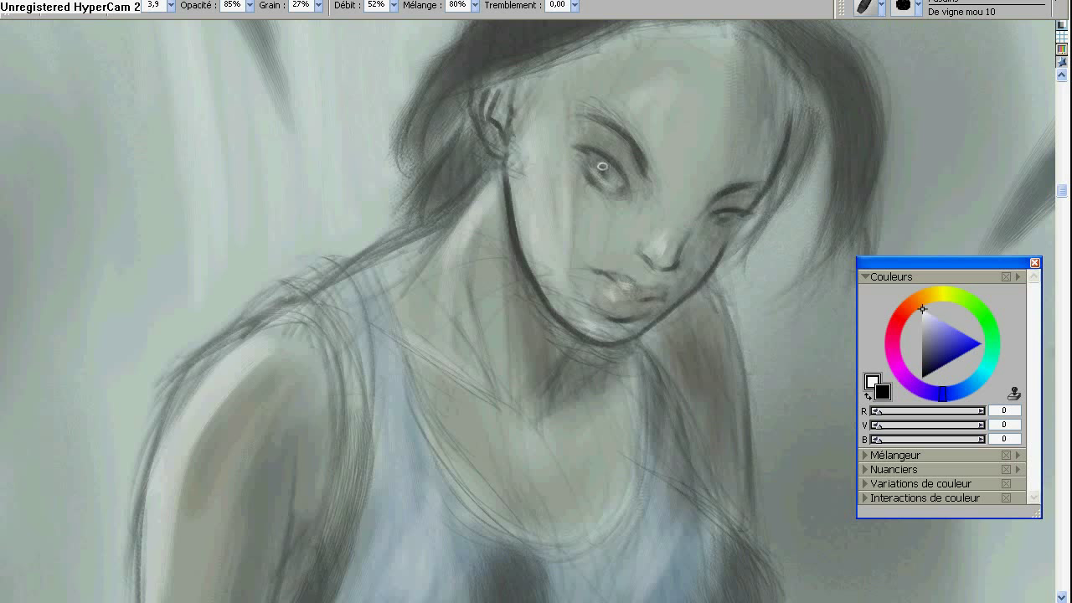
Trace darker outlines around the front figure's hair, covering the crown, hairline and hanging strands.
scroll(733, 236, "up", 3)
mouse_move(478, 282)
left_mouse_down()
mouse_move(438, 199)
mouse_move(484, 118)
mouse_move(457, 222)
mouse_move(543, 204)
left_mouse_up()
mouse_move(737, 164)
left_mouse_down()
mouse_move(791, 244)
mouse_move(787, 385)
left_mouse_up()
left_click_drag(851, 311, 680, 306)
left_click_drag(653, 335, 624, 419)
mouse_move(679, 307)
left_mouse_down()
mouse_move(693, 381)
mouse_move(760, 486)
left_mouse_up()
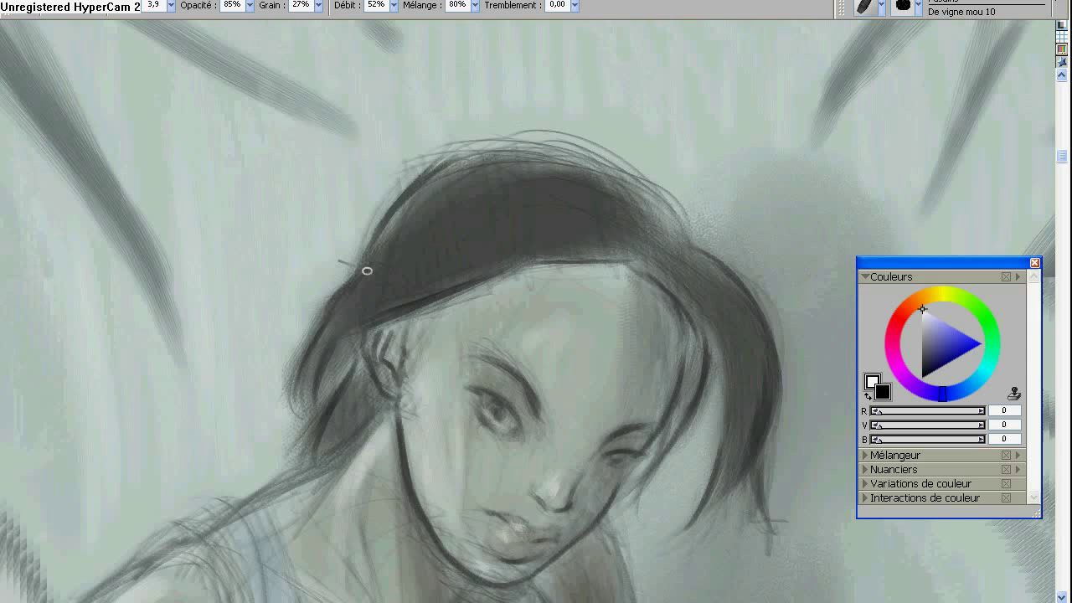
left_click_drag(620, 159, 683, 221)
mouse_move(469, 142)
left_mouse_down()
mouse_move(662, 192)
mouse_move(615, 159)
left_mouse_up()
Darken the contour lines of the front figure's neck, collarbone and shoulder line.
left_click_drag(459, 594, 589, 323)
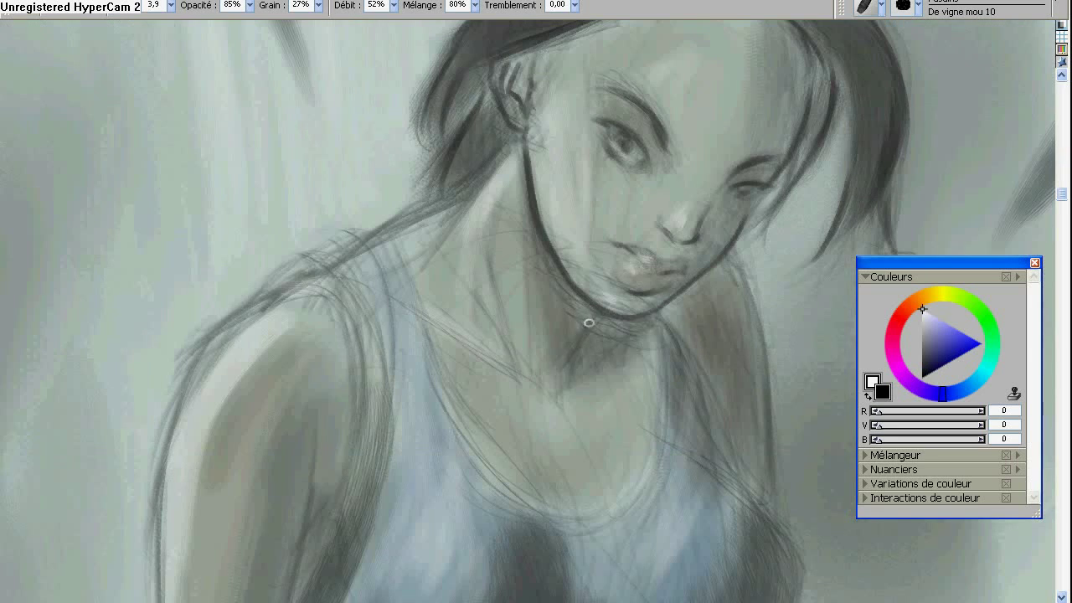
left_click_drag(447, 321, 419, 360)
left_click_drag(436, 335, 507, 335)
left_click_drag(469, 277, 553, 234)
left_click_drag(519, 318, 536, 259)
left_click_drag(436, 318, 469, 217)
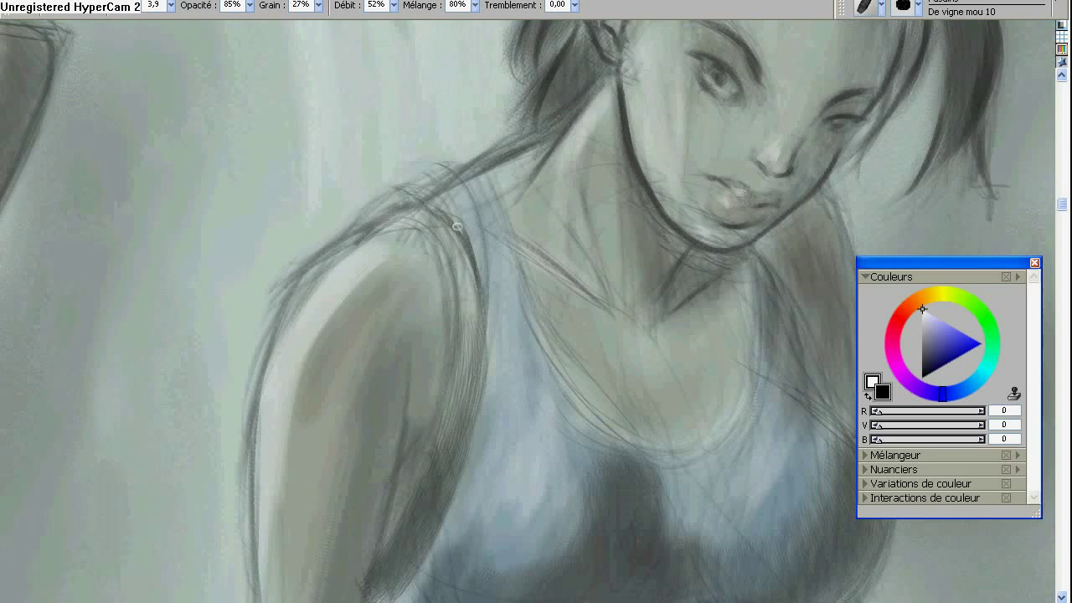
Outline the front figure's tank top along the strap, armhole, neckline and outer bust edge.
left_click_drag(485, 176, 524, 297)
mouse_move(562, 384)
left_mouse_down()
mouse_move(727, 419)
mouse_move(737, 357)
left_mouse_up()
left_click_drag(850, 453, 728, 336)
mouse_move(695, 209)
left_mouse_down()
mouse_move(667, 268)
mouse_move(725, 336)
left_mouse_up()
left_click_drag(704, 494, 755, 393)
left_click_drag(440, 342, 498, 228)
left_click_drag(361, 386, 519, 410)
key("ctrl+minus")
key("ctrl+minus")
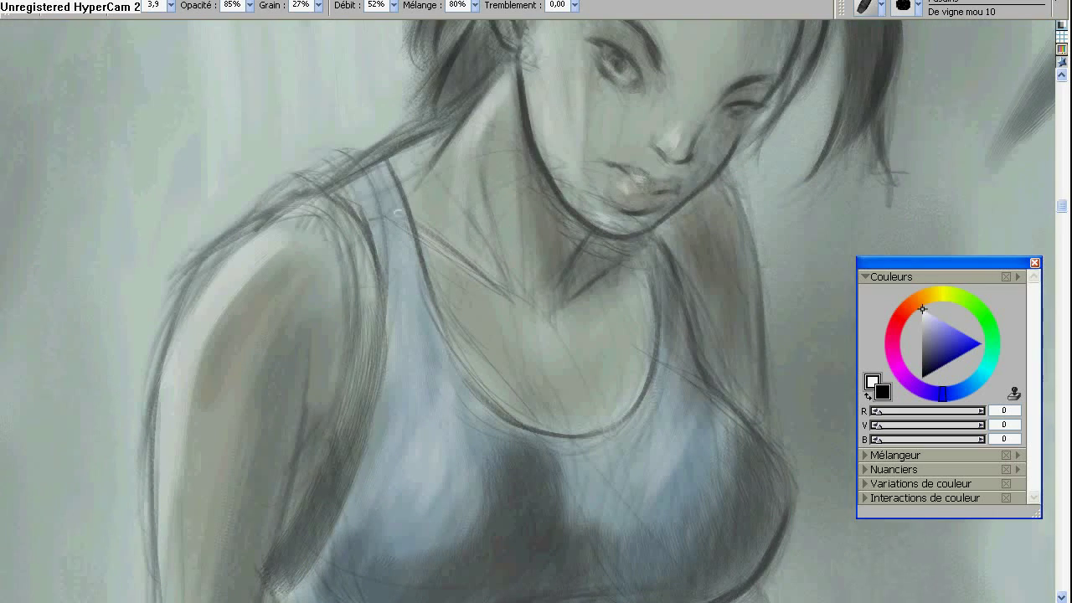
Darken the outline of the front figure's far upper arm, the underside of the bust and both sides of the waist.
left_click_drag(729, 176, 754, 326)
left_click_drag(758, 259, 762, 418)
key("ctrl+plus")
key("ctrl+plus")
mouse_move(365, 470)
left_mouse_down()
mouse_move(399, 295)
mouse_move(422, 257)
left_mouse_up()
left_click_drag(745, 245, 728, 326)
left_click_drag(368, 240, 328, 335)
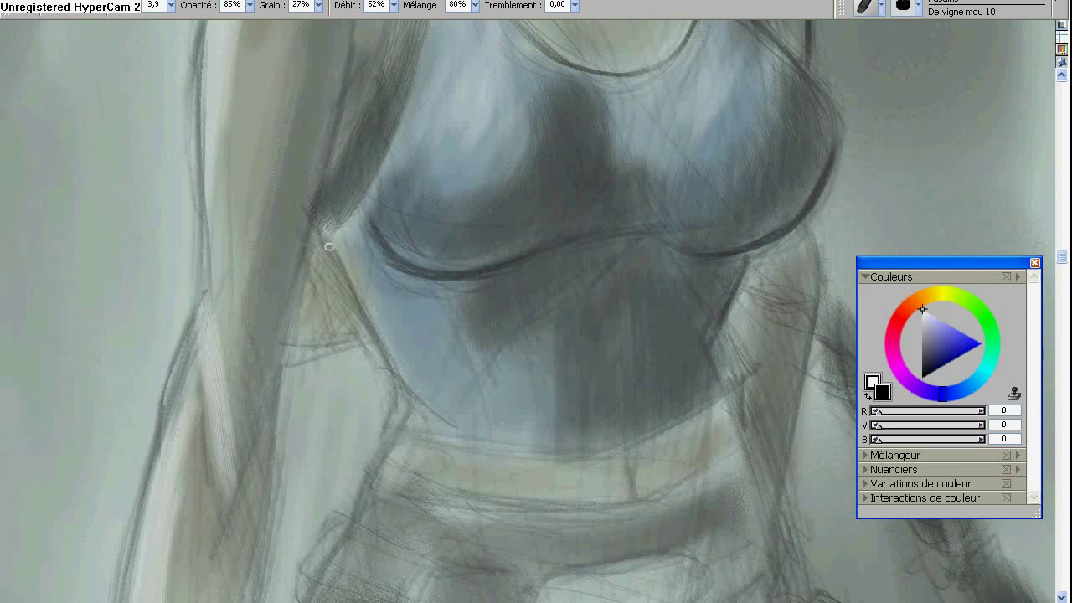
Reinforce the front figure's armpit line and the outer contour of the near upper arm.
scroll(383, 304, "up", 5)
mouse_move(335, 251)
left_mouse_down()
mouse_move(386, 427)
mouse_move(427, 302)
left_mouse_up()
mouse_move(372, 438)
left_mouse_down()
mouse_move(368, 370)
mouse_move(397, 276)
left_mouse_up()
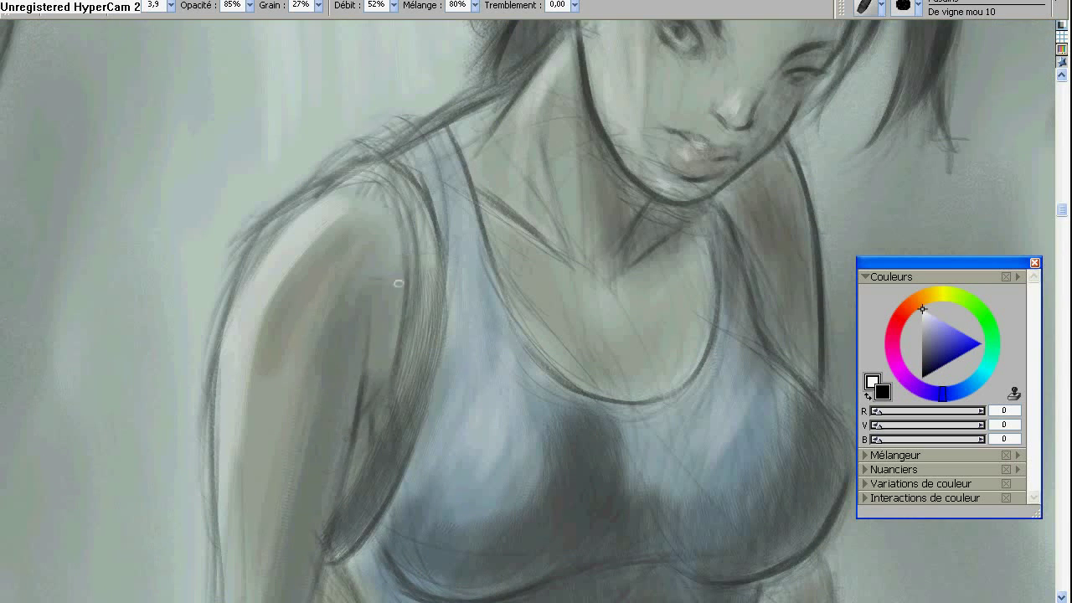
scroll(398, 284, "up", 3)
mouse_move(423, 410)
left_mouse_down()
mouse_move(435, 260)
mouse_move(310, 268)
left_mouse_up()
scroll(707, 185, "down", 3)
scroll(707, 185, "down", 3)
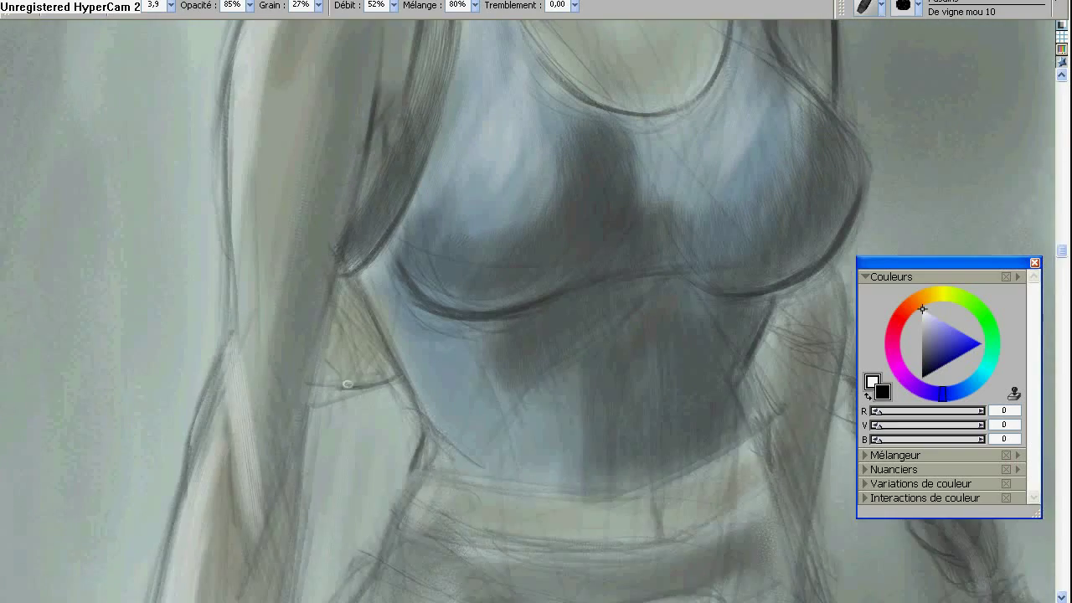
Darken the lower edge of the beige backpack piece behind the waist and the near arm's inner and outer lines.
left_click_drag(314, 385, 395, 376)
scroll(395, 375, "up", 2)
scroll(419, 377, "down", 2)
left_click_drag(419, 427, 442, 292)
left_click_drag(339, 370, 343, 288)
scroll(345, 341, "up", 3)
left_click_drag(339, 436, 352, 281)
left_click_drag(435, 235, 394, 167)
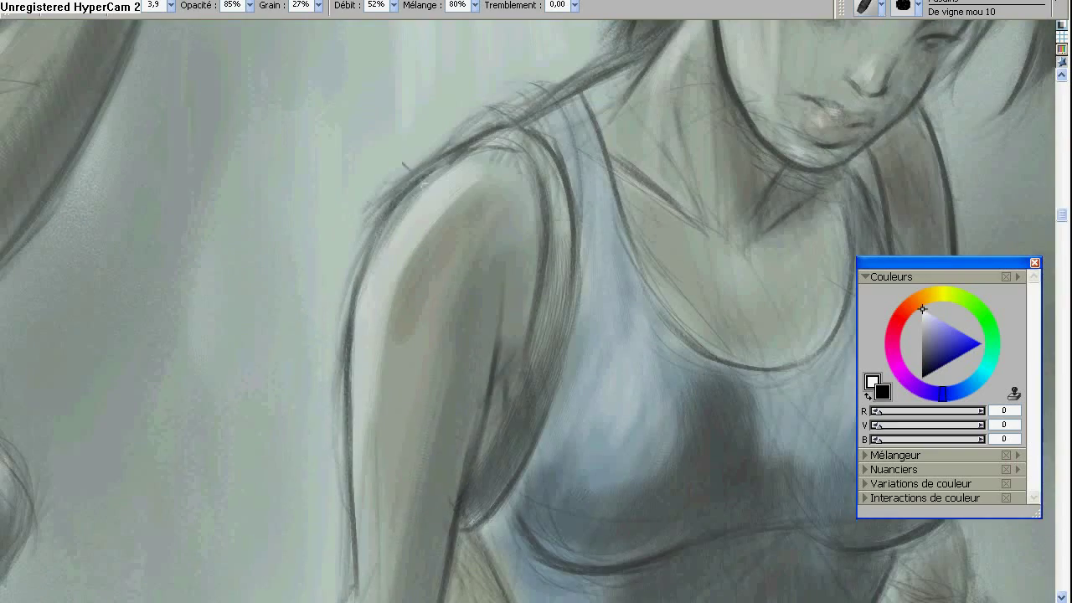
Trace the front figure's near shoulder curve and both sides of the forearm down to the glove cuff.
left_click_drag(465, 205, 394, 150)
scroll(438, 328, "down", 5)
left_click_drag(457, 393, 465, 213)
left_click_drag(377, 184, 356, 239)
scroll(352, 239, "down", 3)
left_click_drag(461, 431, 511, 213)
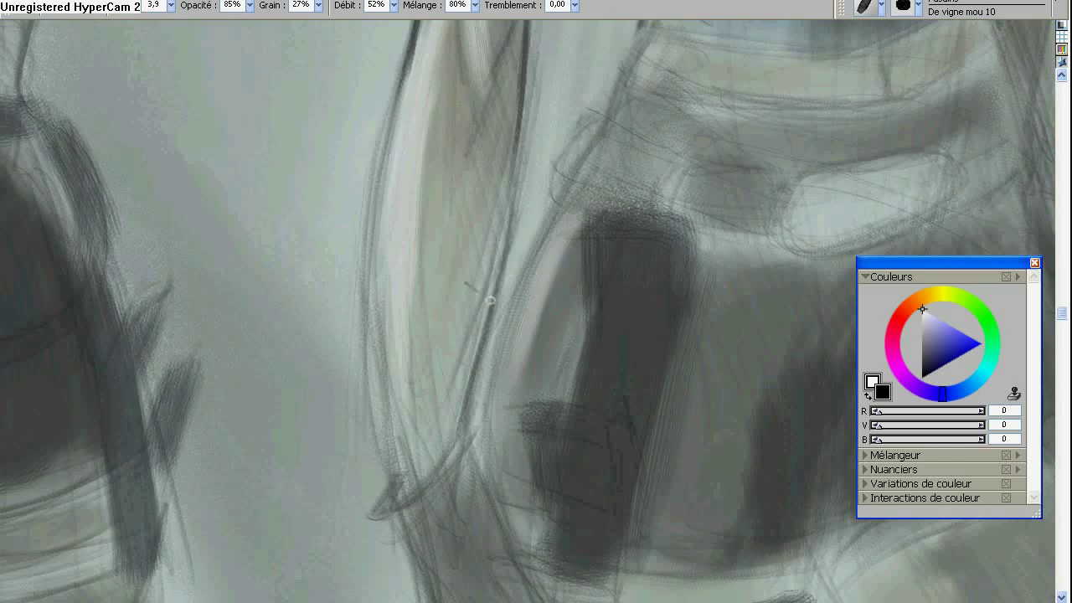
left_click_drag(485, 323, 515, 142)
left_click_drag(369, 486, 349, 254)
Outline the lower hem of the front figure's tank top and darken the navel.
scroll(349, 254, "up", 4)
left_click_drag(361, 444, 586, 466)
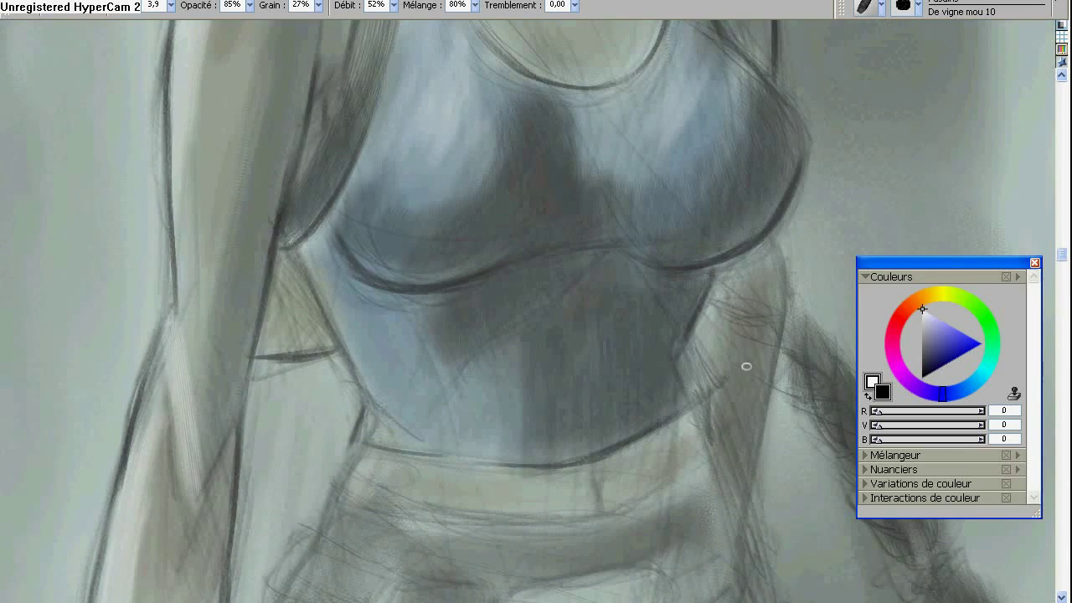
scroll(670, 262, "down", 5)
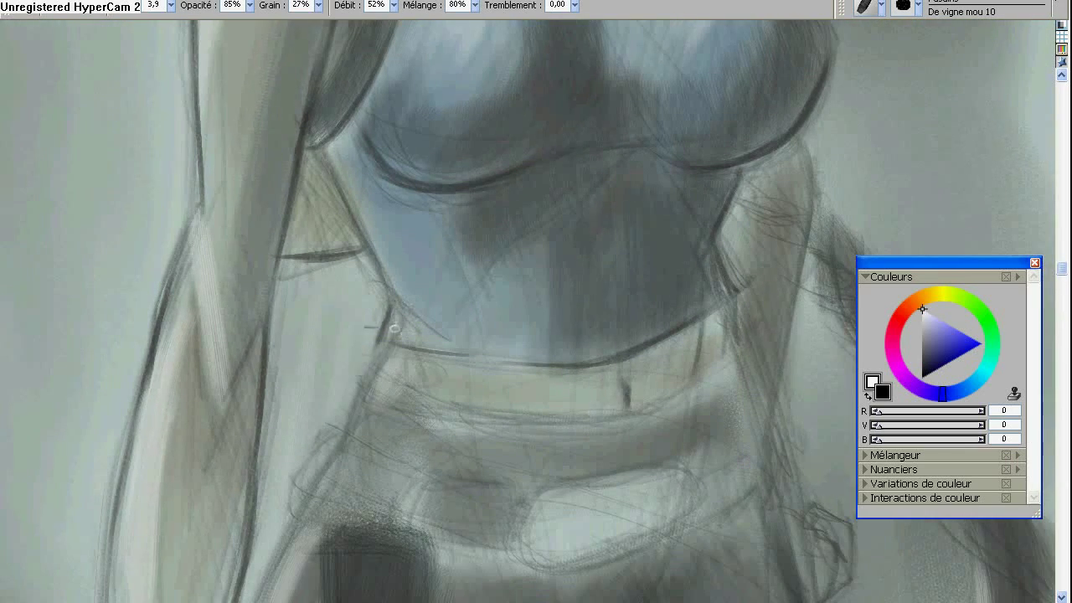
left_click_drag(393, 329, 314, 237)
Outline the front figure's oval belt buckle, the belt edges and the belt loops.
left_click_drag(459, 398, 566, 450)
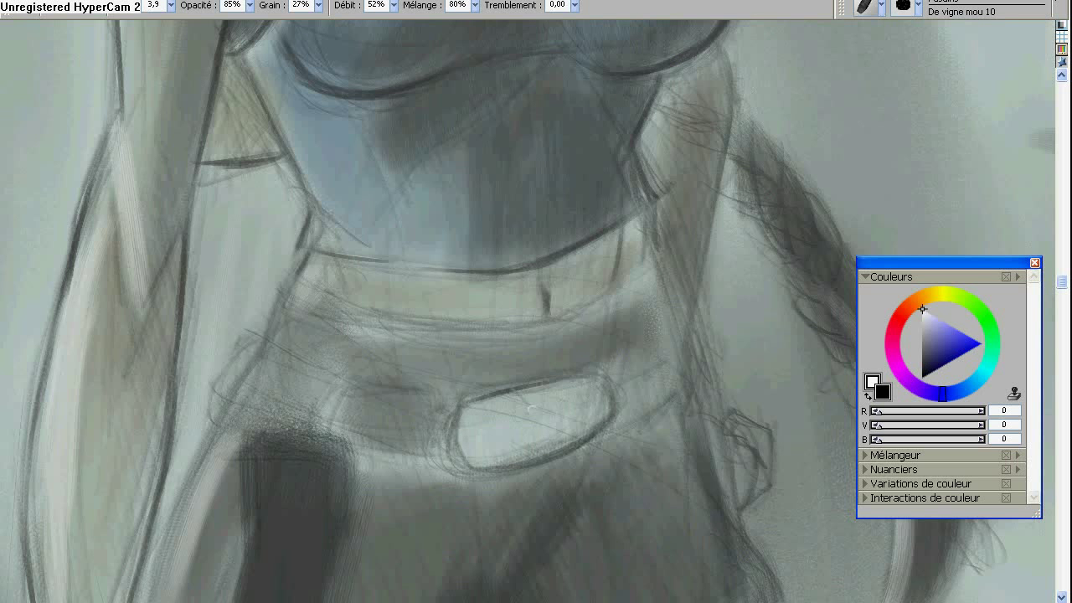
left_click_drag(600, 372, 666, 358)
left_click_drag(343, 431, 452, 394)
mouse_move(343, 372)
left_mouse_down()
mouse_move(247, 335)
mouse_move(220, 414)
left_mouse_up()
left_click_drag(685, 394, 666, 308)
mouse_move(266, 339)
left_mouse_down()
mouse_move(285, 285)
mouse_move(600, 309)
mouse_move(638, 133)
mouse_move(602, 192)
mouse_move(741, 190)
mouse_move(775, 126)
left_mouse_up()
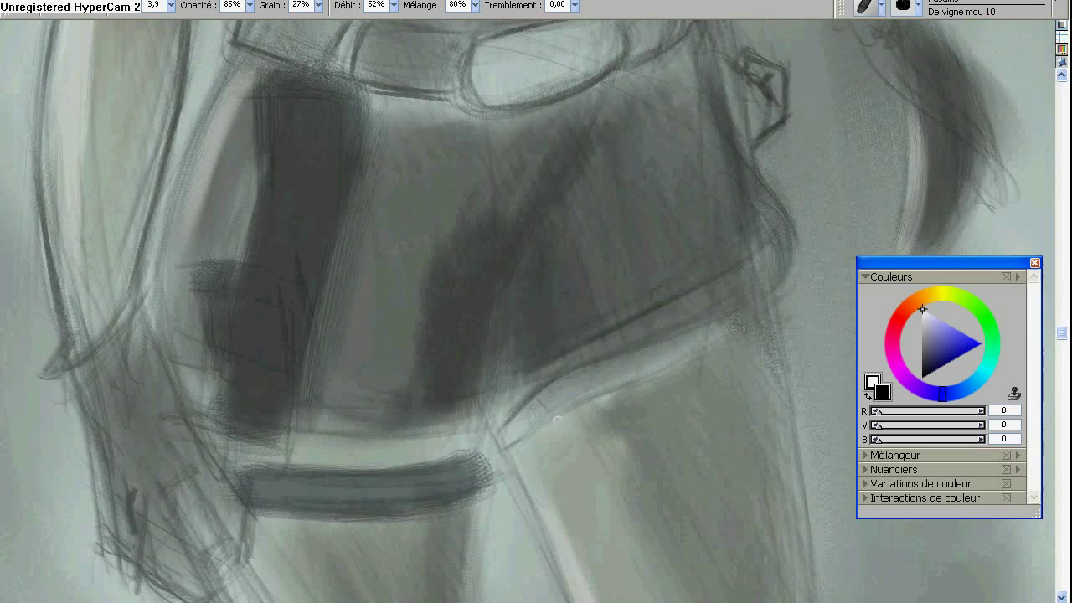
Trace the hem and centre fold of the front figure's shorts and outline the dark thigh holster.
left_click_drag(324, 398, 481, 389)
left_click_drag(227, 189, 327, 323)
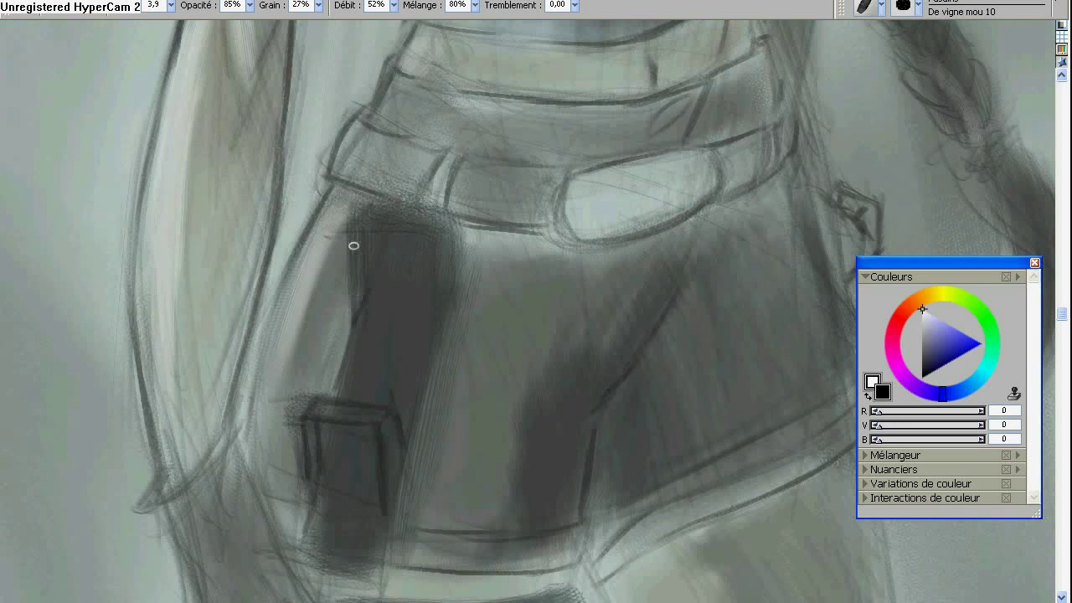
left_click_drag(353, 245, 360, 272)
left_click_drag(439, 323, 443, 228)
left_click_drag(387, 531, 316, 571)
left_click_drag(820, 185, 681, 160)
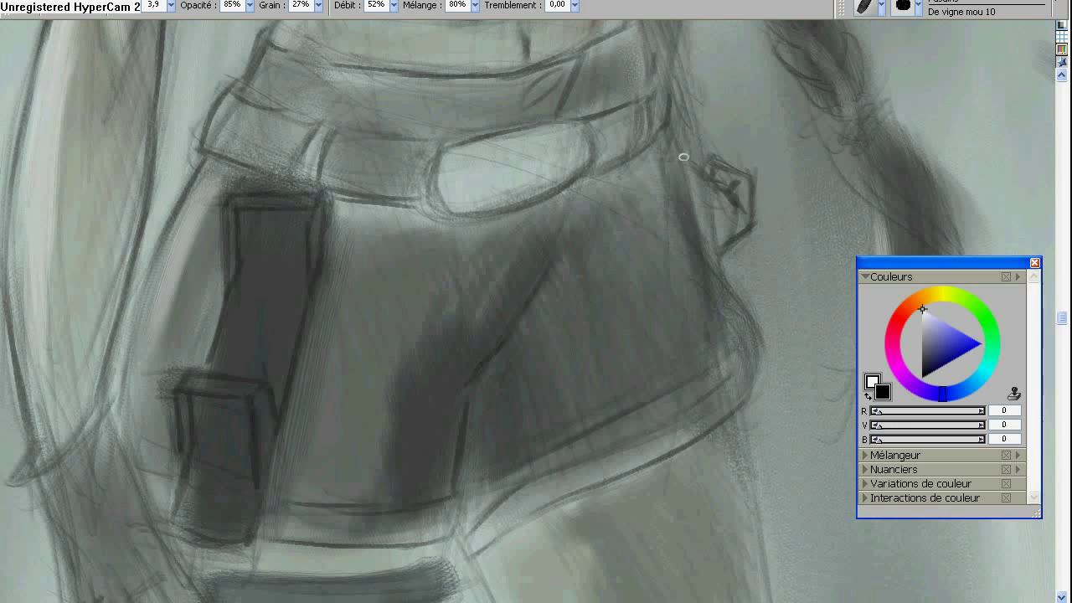
Outline the front figure's gloved hand and the pistol it holds, from the grip down to the muzzle.
left_click_drag(251, 586, 428, 371)
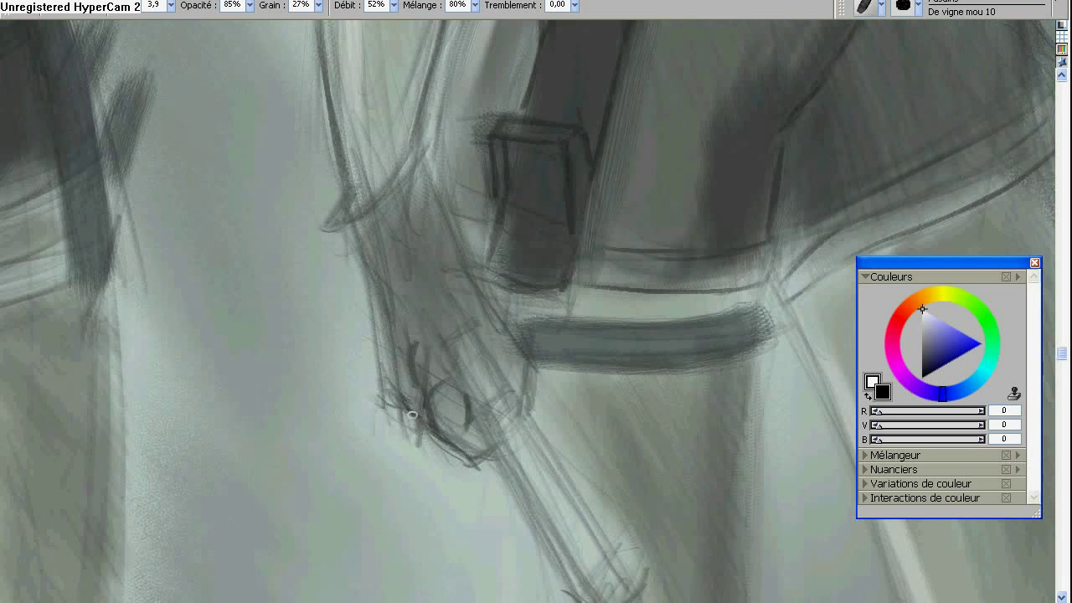
mouse_move(412, 415)
left_mouse_down()
mouse_move(400, 239)
mouse_move(402, 263)
mouse_move(480, 301)
mouse_move(519, 394)
left_mouse_up()
mouse_move(488, 364)
left_mouse_down()
mouse_move(436, 210)
mouse_move(459, 267)
left_mouse_up()
left_click_drag(437, 276, 524, 421)
mouse_move(473, 269)
left_mouse_down()
mouse_move(573, 427)
mouse_move(573, 416)
left_mouse_up()
left_click_drag(504, 358, 565, 421)
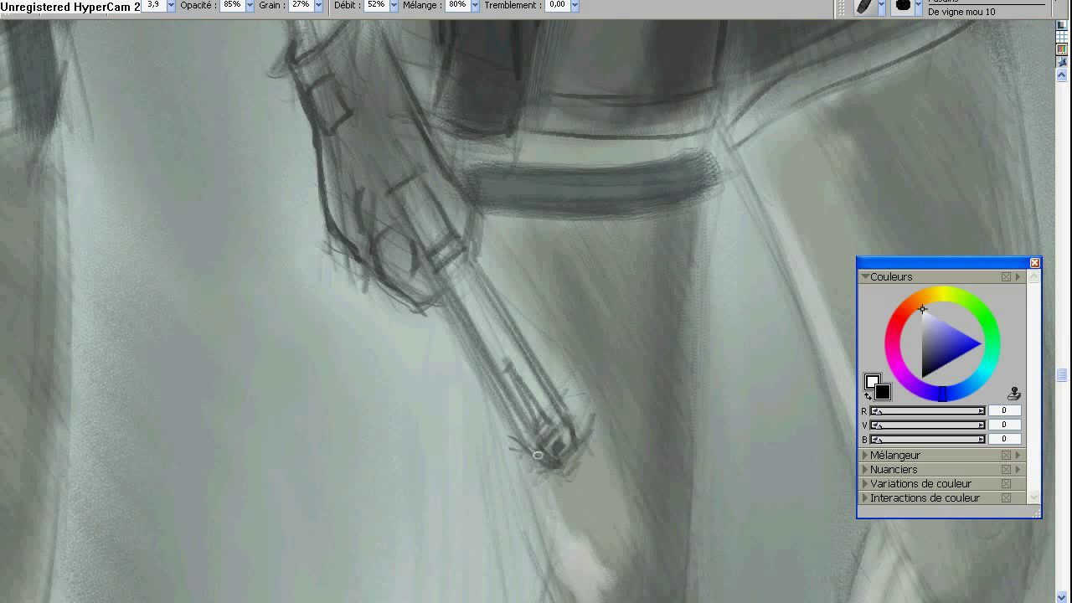
Outline the front figure's knee below the pistol muzzle, including the kneecap and the adjoining edges of the leg.
left_click_drag(538, 455, 436, 594)
mouse_move(377, 339)
left_mouse_down()
mouse_move(526, 376)
mouse_move(343, 343)
left_mouse_up()
left_click_drag(343, 510, 373, 107)
left_click_drag(459, 316, 501, 293)
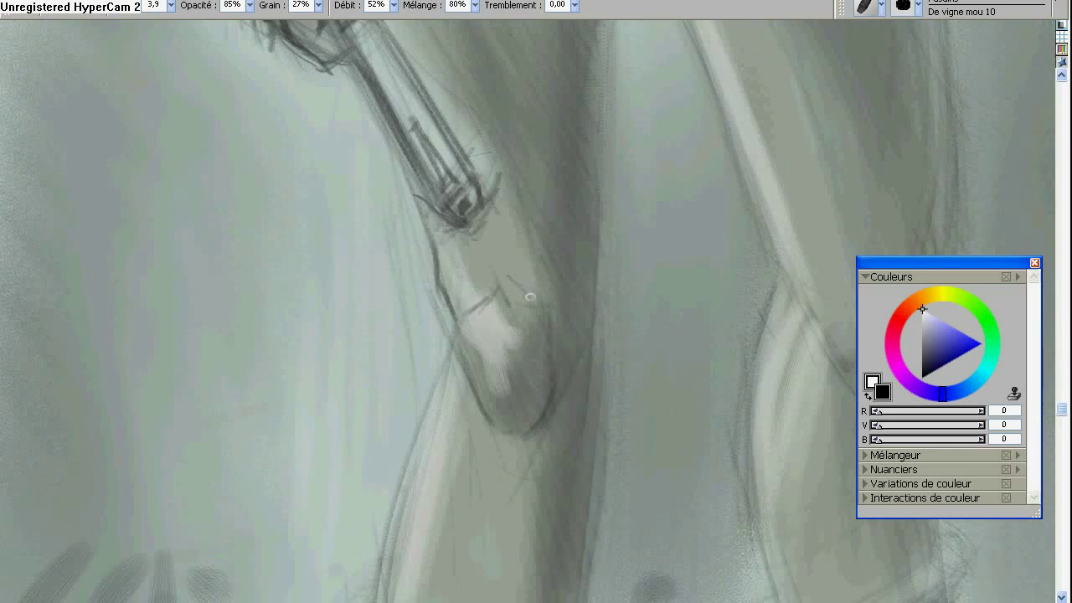
left_click_drag(584, 139, 554, 344)
left_click_drag(570, 466, 633, 102)
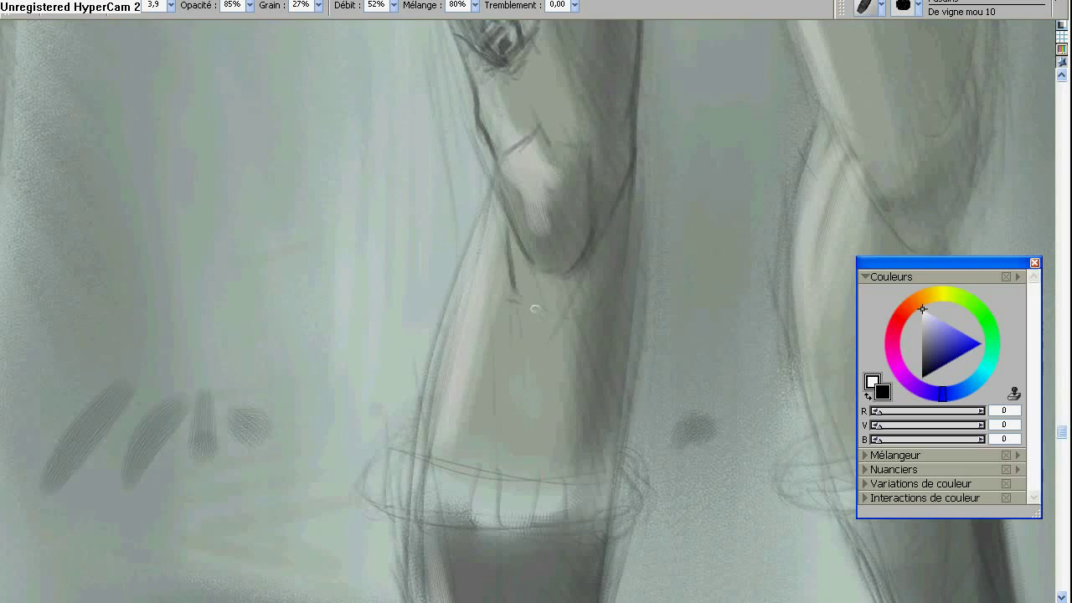
Darken both outer contours of the front figure's lower leg between the knee and the boot cuff.
left_click_drag(586, 210, 619, 118)
left_click_drag(519, 104, 459, 285)
left_click_drag(653, 114, 695, 140)
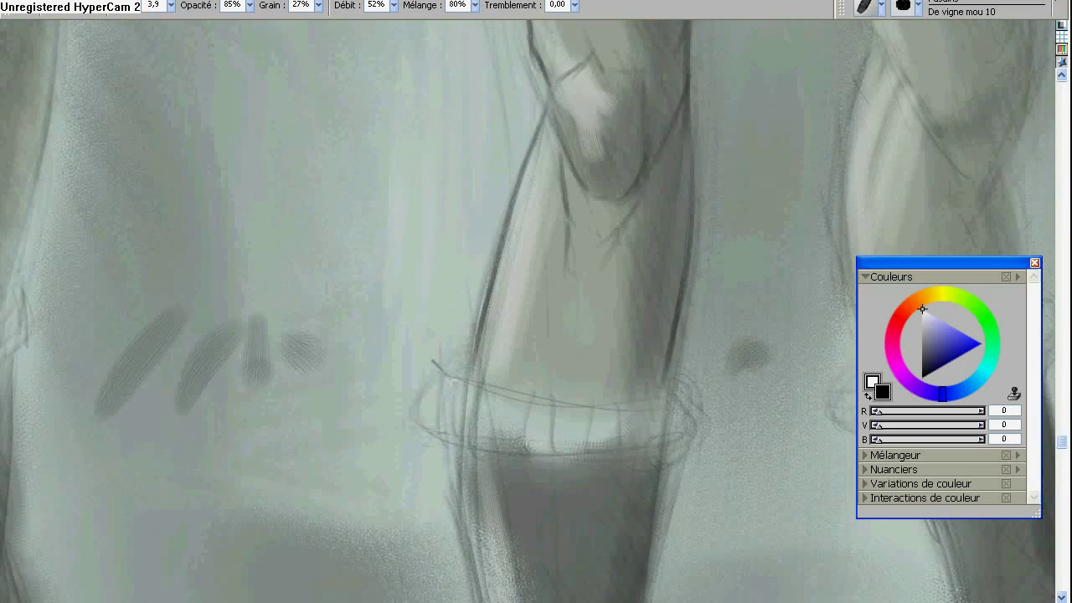
Outline the folded cuff at the top of the front figure's boot on the pistol-side leg.
left_click_drag(462, 358, 402, 428)
mouse_move(685, 442)
left_mouse_down()
mouse_move(662, 386)
mouse_move(704, 273)
left_mouse_up()
left_click_drag(462, 295, 729, 310)
left_click_drag(632, 292, 503, 209)
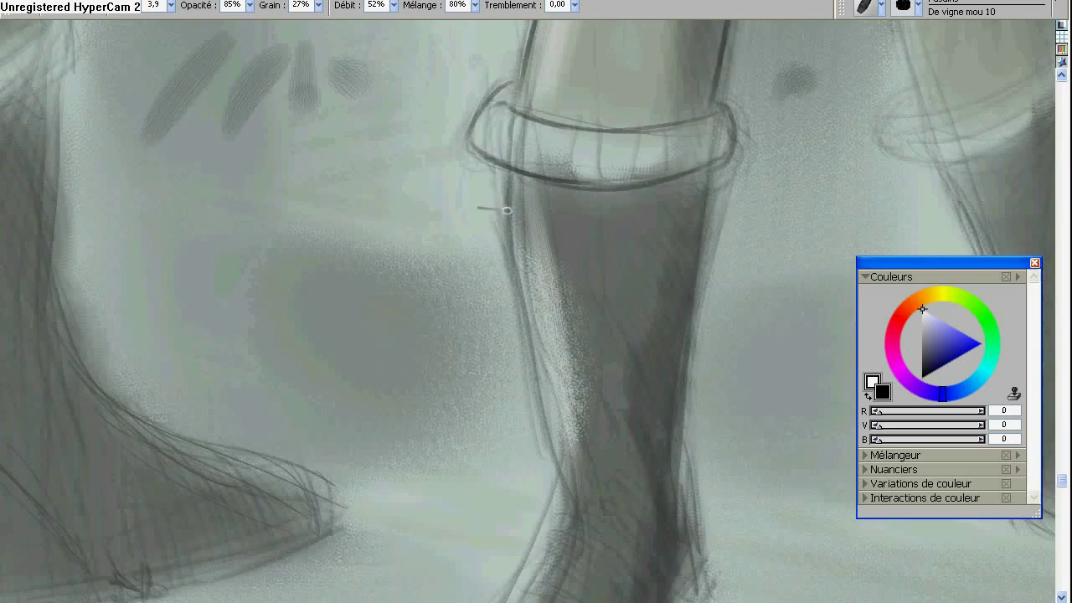
Outline the pistol-side boot of the front figure from the shaft down past the heel to the rounded toe.
left_click_drag(536, 301, 553, 469)
left_click_drag(634, 543, 636, 351)
left_click_drag(716, 276, 683, 411)
left_click_drag(586, 402, 619, 210)
left_click_drag(699, 264, 645, 419)
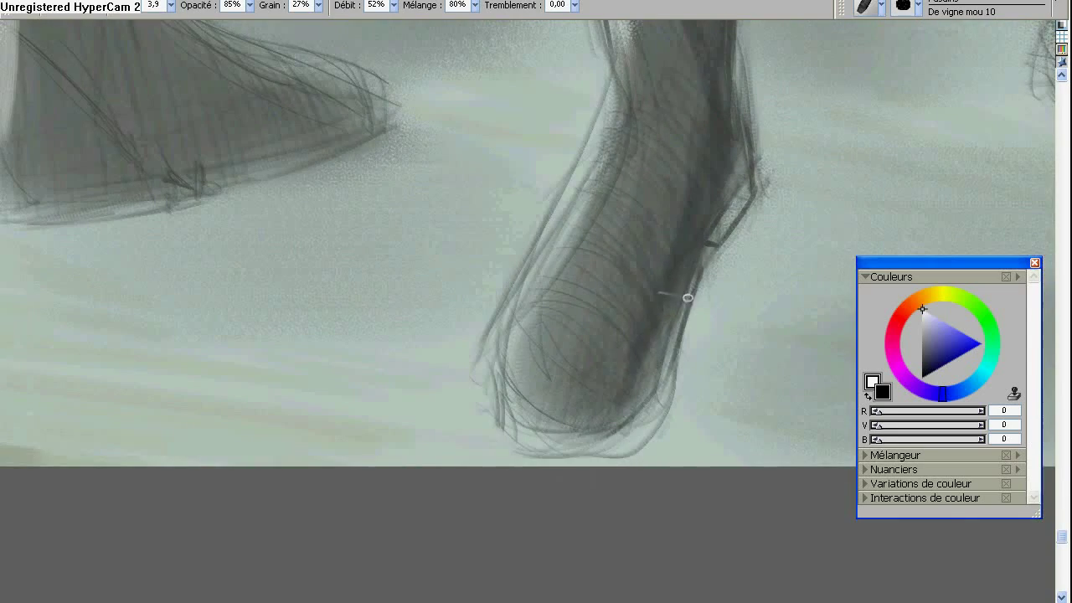
mouse_move(679, 351)
left_mouse_down()
mouse_move(502, 394)
mouse_move(662, 452)
left_mouse_up()
left_click_drag(586, 251, 569, 452)
left_click_drag(587, 210, 519, 402)
mouse_move(586, 251)
left_mouse_down()
mouse_move(586, 419)
mouse_move(545, 210)
left_mouse_up()
Outline the front figure's other boot, covering the shaft, heel, sole, toe and instep.
left_click_drag(519, 402, 427, 330)
left_click_drag(503, 251, 486, 377)
mouse_move(444, 473)
left_mouse_down()
mouse_move(381, 180)
mouse_move(281, 37)
left_mouse_up()
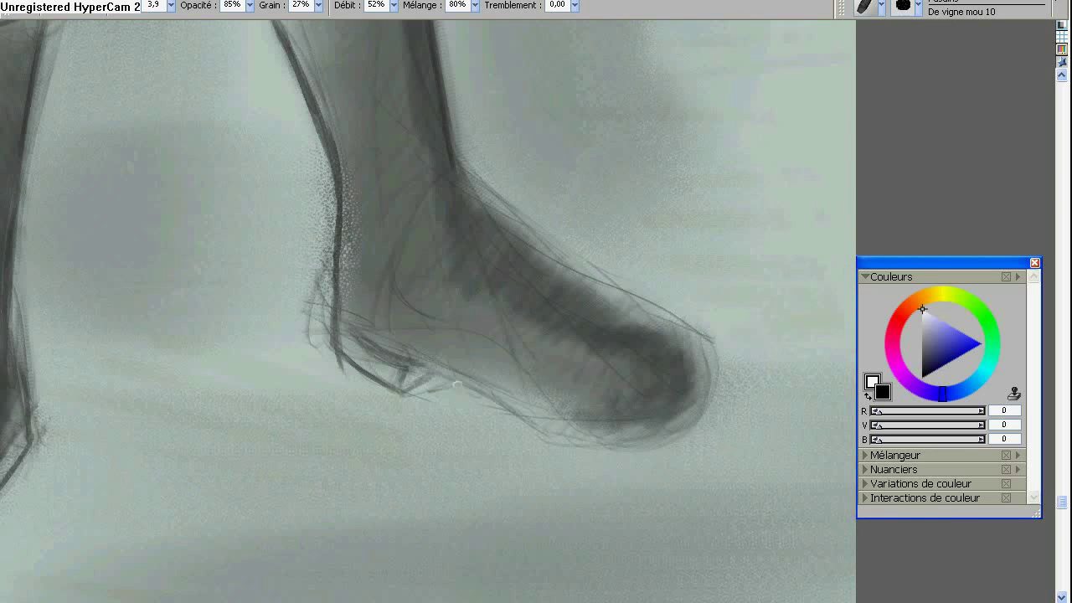
left_click_drag(419, 373, 595, 443)
left_click_drag(478, 402, 712, 402)
left_click_drag(612, 349, 546, 461)
left_click_drag(503, 502, 636, 435)
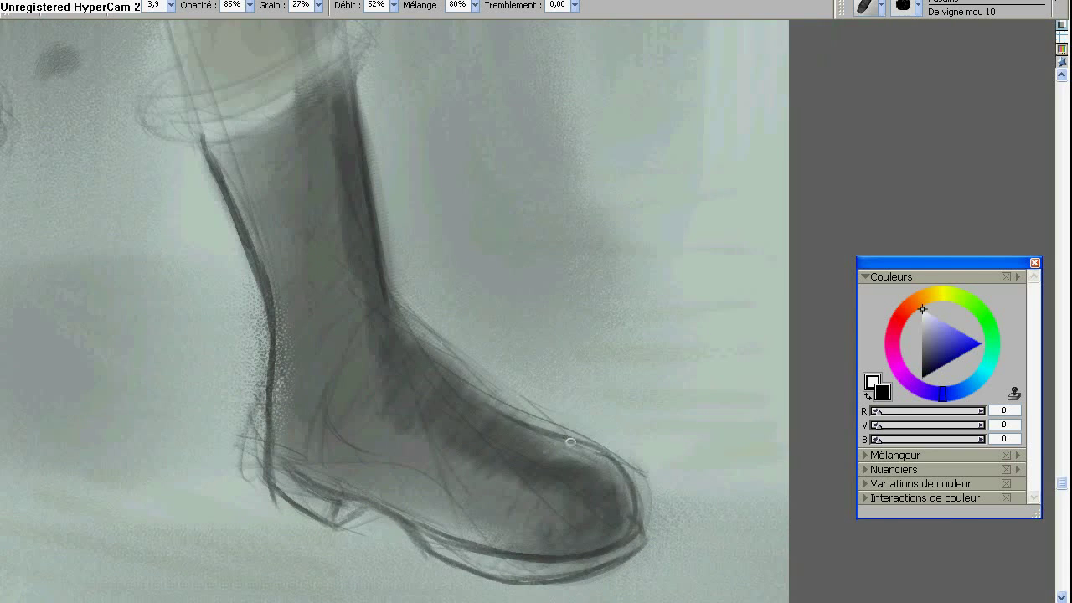
left_click_drag(402, 318, 519, 419)
Outline the folded cuff above the front figure's second boot and join it to the shaft.
left_click_drag(418, 126, 435, 587)
left_click_drag(376, 209, 536, 394)
mouse_move(481, 394)
left_mouse_down()
mouse_move(457, 457)
mouse_move(670, 376)
left_mouse_up()
mouse_move(653, 318)
left_mouse_down()
mouse_move(533, 405)
mouse_move(649, 343)
left_mouse_up()
left_click_drag(499, 419, 461, 201)
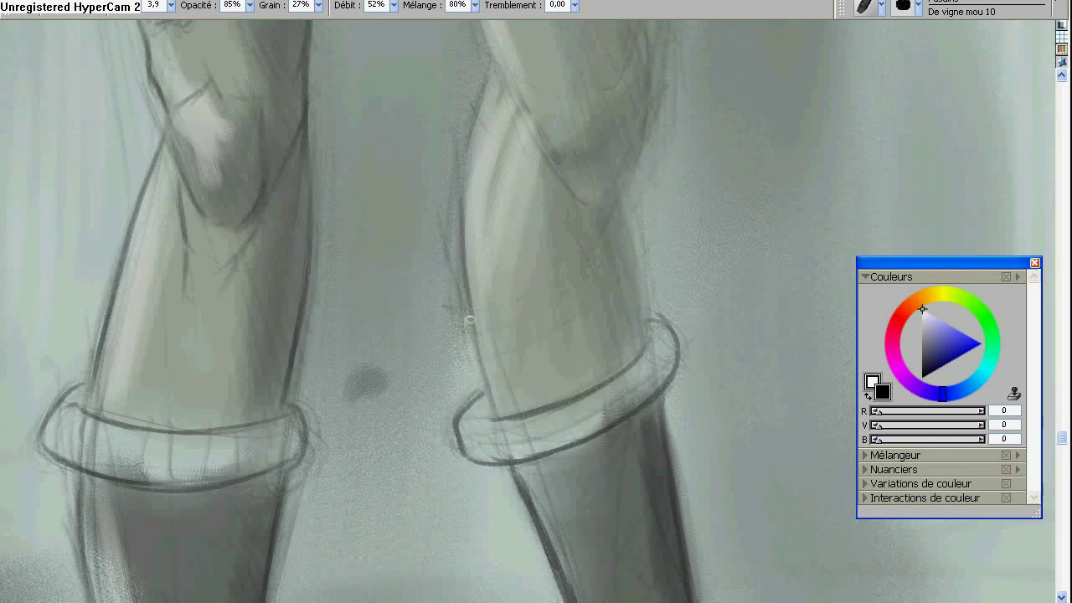
Darken the calf contours of the front figure's second leg between the cuff and the knee.
left_click_drag(474, 327, 455, 181)
mouse_move(474, 298)
left_mouse_down()
mouse_move(448, 157)
mouse_move(464, 251)
mouse_move(461, 323)
left_mouse_up()
left_click_drag(624, 490, 618, 316)
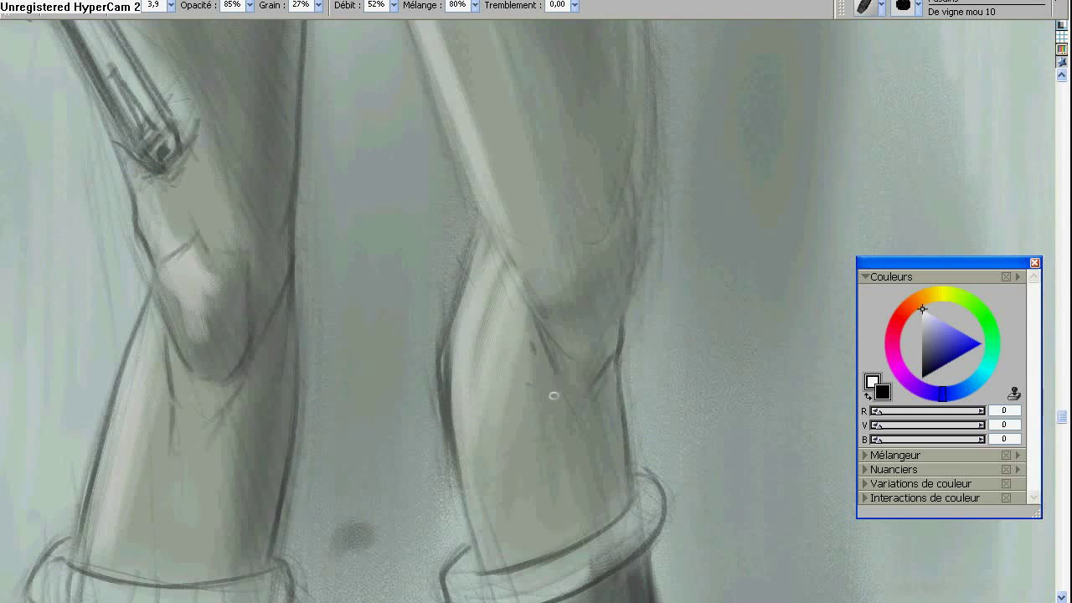
Define the second knee of the front figure with darker lines around and below the kneecap.
left_click_drag(538, 325, 540, 455)
mouse_move(563, 390)
left_mouse_down()
mouse_move(618, 356)
mouse_move(655, 261)
left_mouse_up()
left_click_drag(545, 352, 544, 452)
left_click_drag(507, 444, 461, 285)
left_click_drag(494, 402, 402, 190)
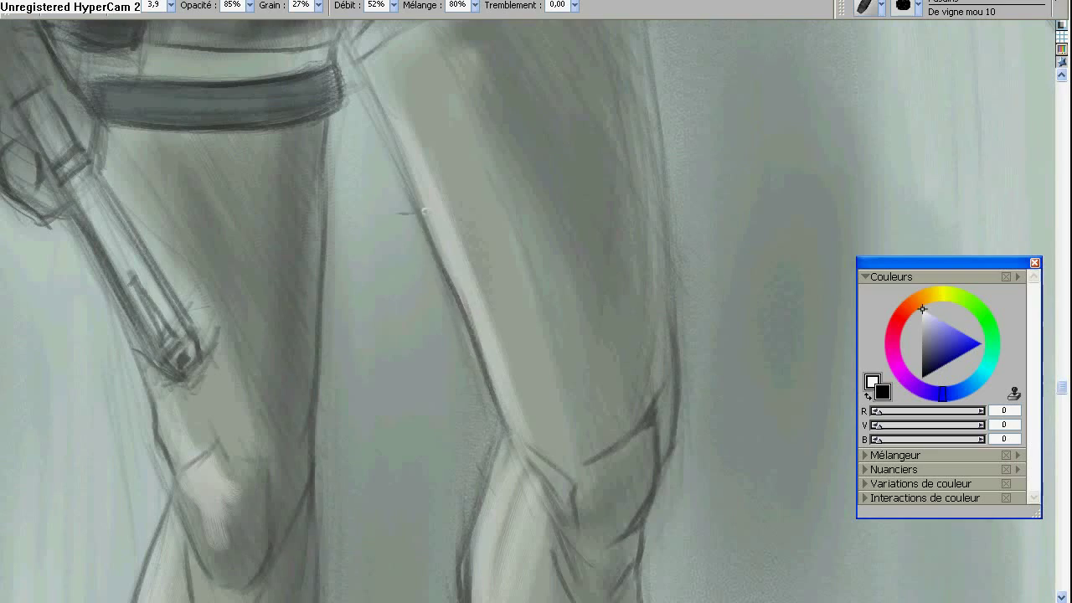
Darken the inner and outer thigh contours of the front figure's second leg and the adjoining hip edge of the shorts.
left_click_drag(478, 342, 389, 132)
left_click_drag(437, 153, 437, 321)
left_click_drag(691, 528, 663, 240)
left_click_drag(683, 381, 657, 150)
left_click_drag(670, 251, 654, 139)
left_click_drag(557, 42, 555, 294)
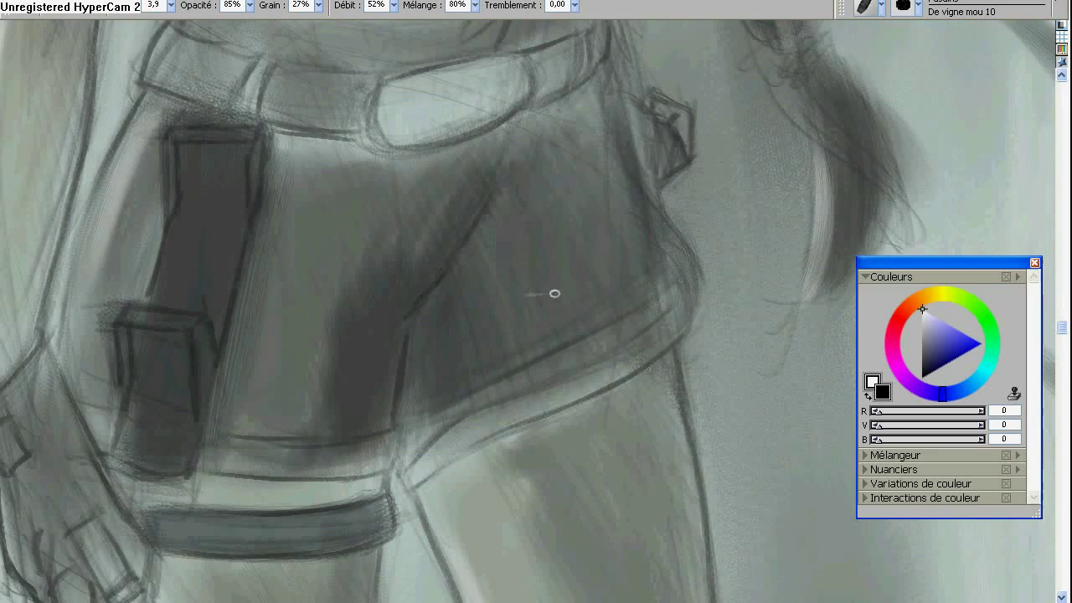
left_click_drag(682, 322, 666, 261)
mouse_move(635, 161)
left_mouse_down()
mouse_move(335, 507)
mouse_move(390, 227)
mouse_move(503, 261)
left_mouse_up()
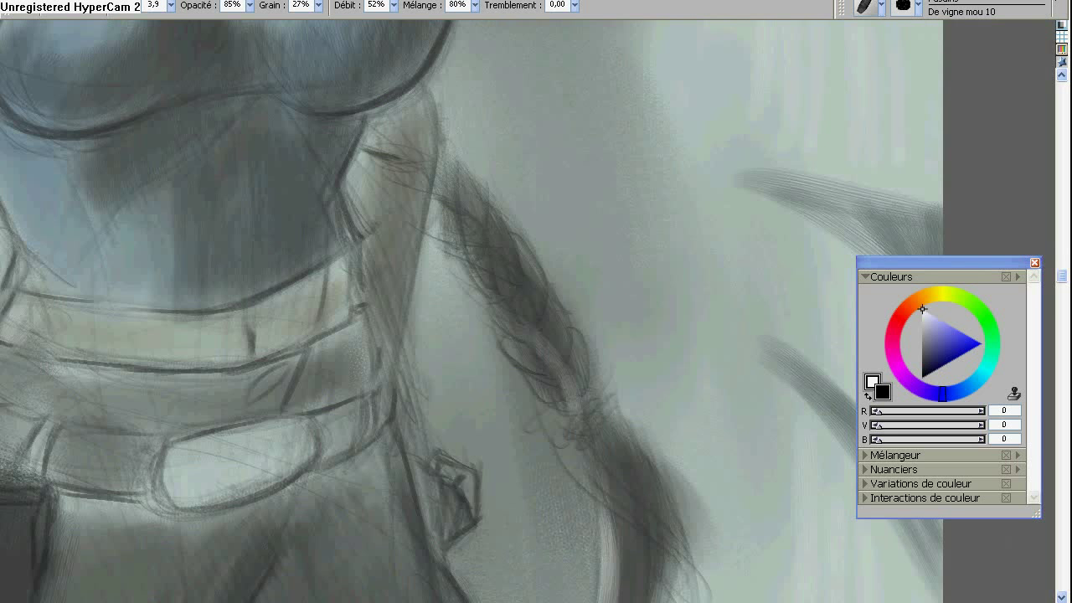
Outline the overlapping strands of the front figure's hanging braid and the tie near its end.
mouse_move(489, 208)
left_mouse_down()
mouse_move(501, 288)
mouse_move(486, 294)
mouse_move(562, 402)
mouse_move(441, 175)
left_mouse_up()
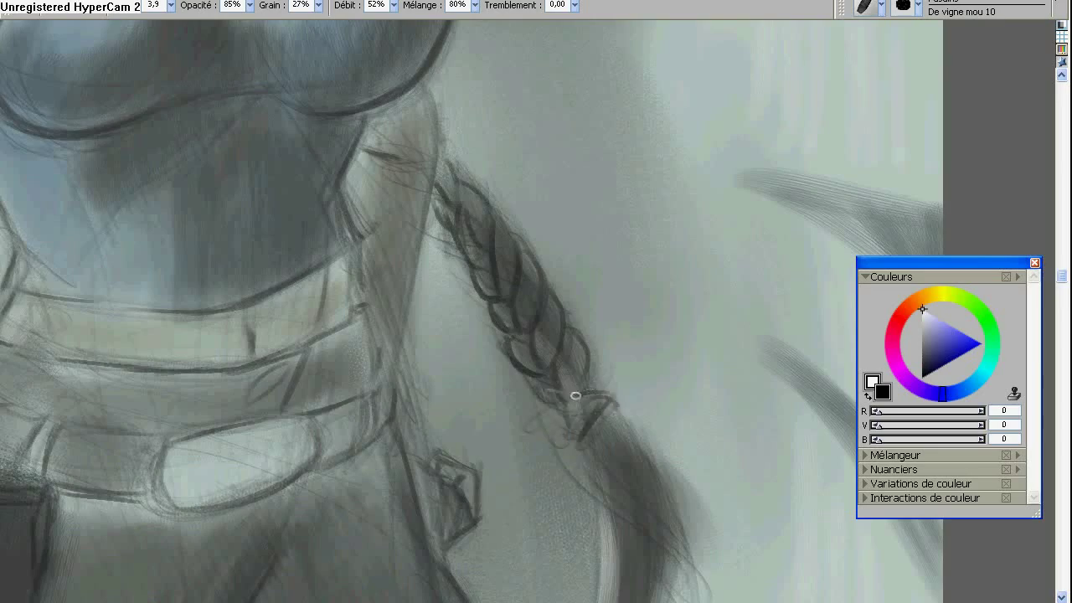
left_click_drag(575, 395, 579, 466)
scroll(579, 467, "down", 5)
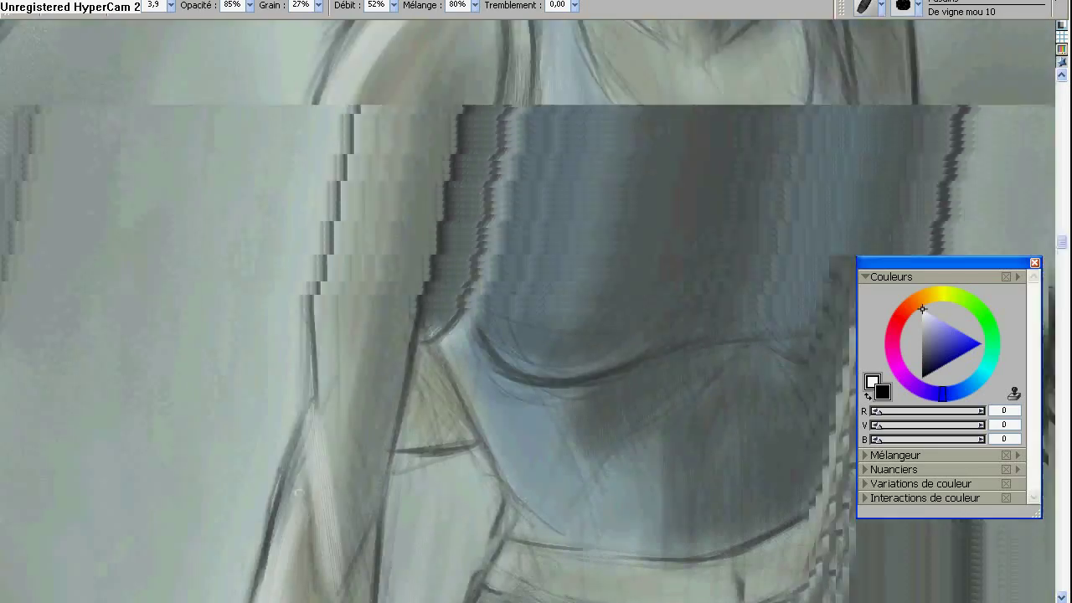
Darken the back figure's waist contour, check the whole drawing at 33% zoom and save the image.
scroll(357, 179, "down", 5)
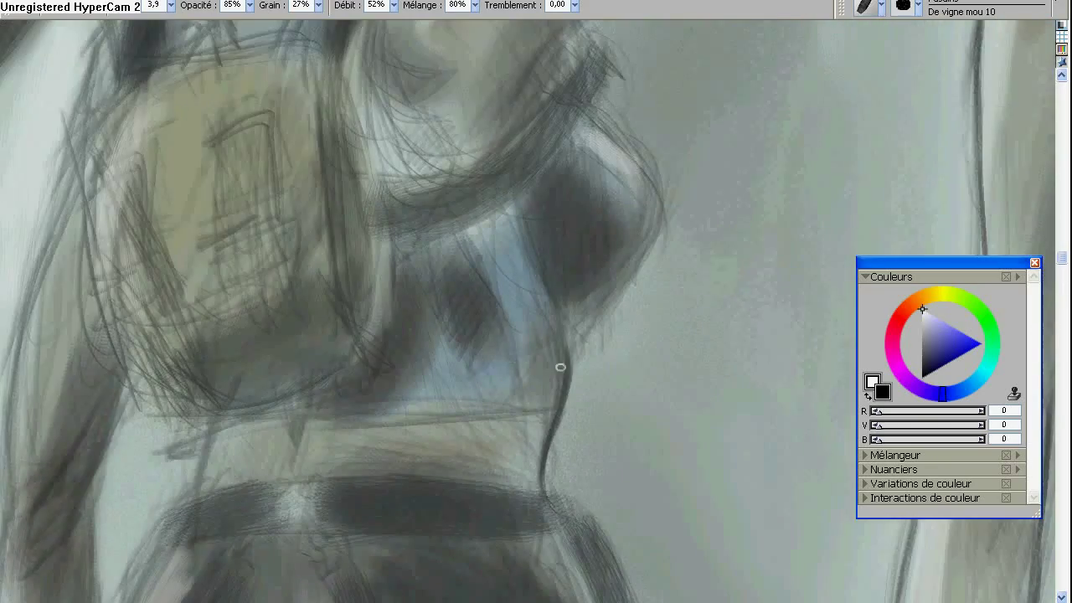
left_click(80, 5)
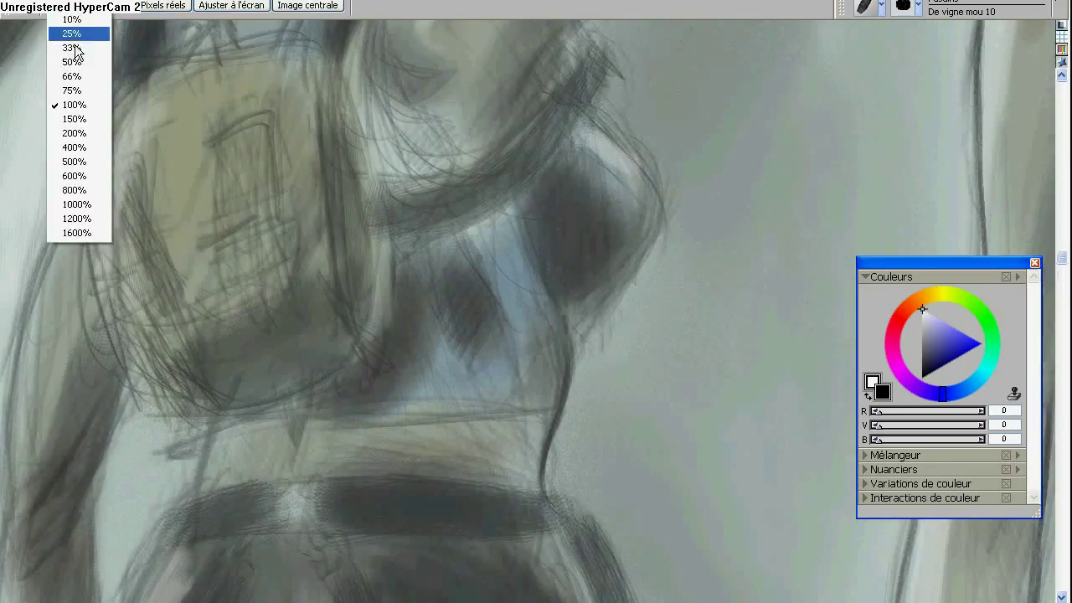
left_click(71, 47)
key("b")
key("ctrl+plus")
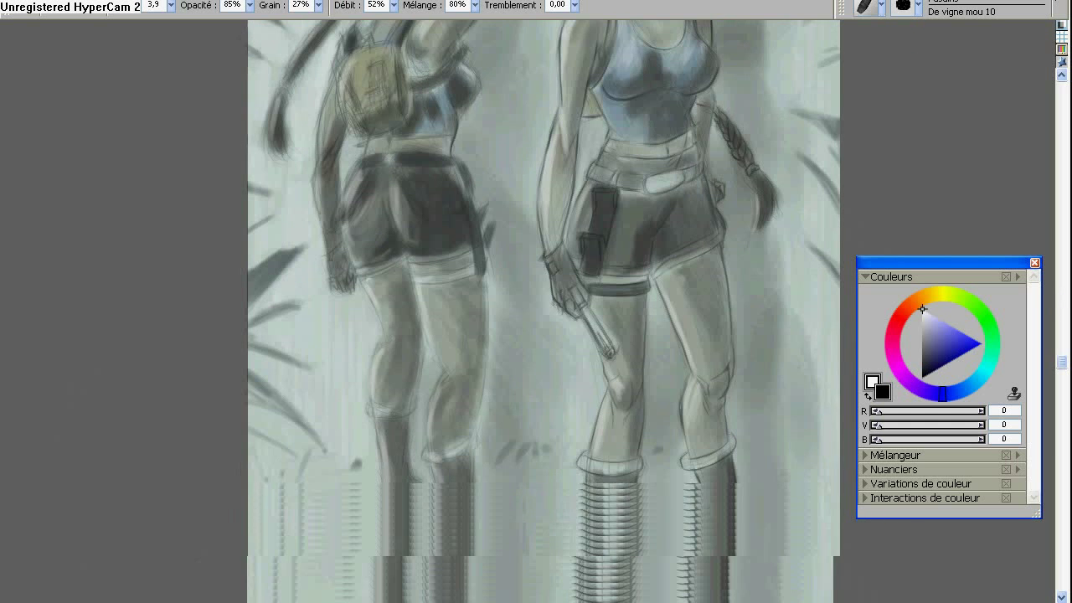
scroll(337, 339, "down", 3)
scroll(336, 339, "up", 8)
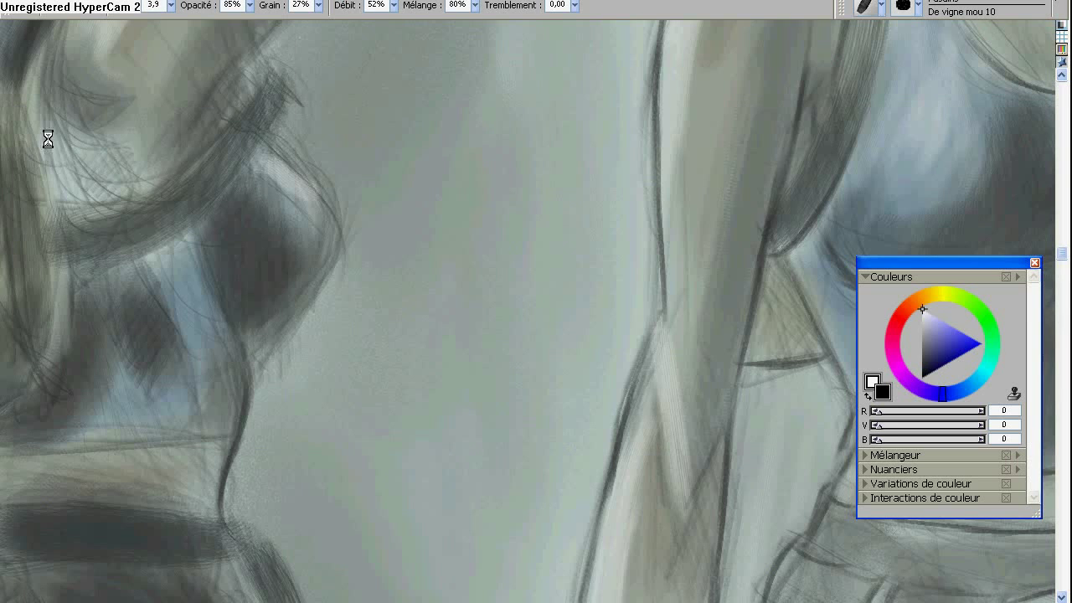
key("ctrl+s")
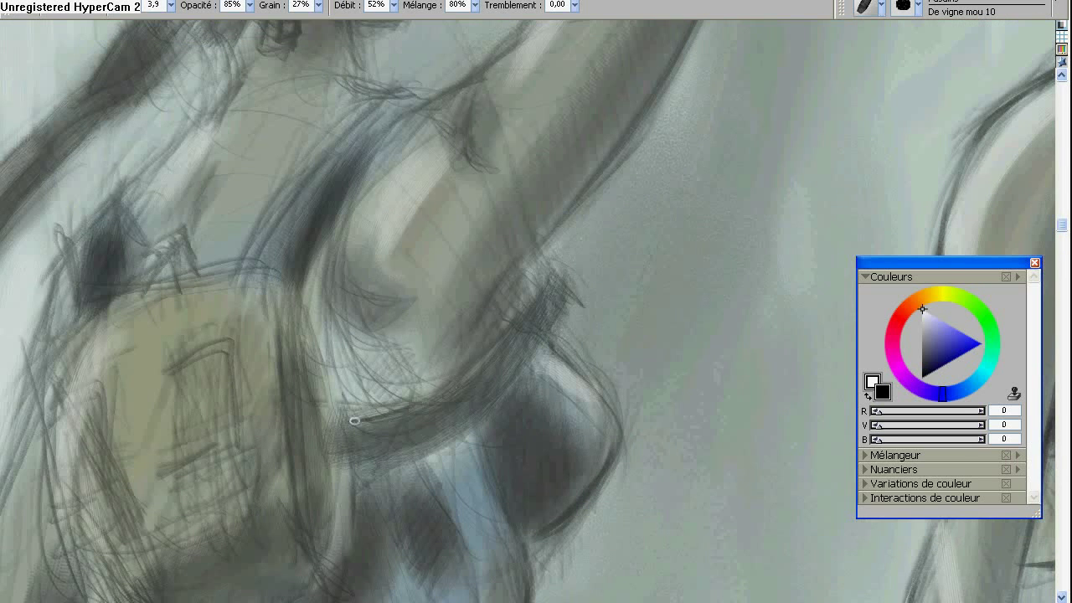
Outline the back figure's shoulder strap and raised arm, including the hand and fingers behind the head.
left_click_drag(360, 462, 539, 259)
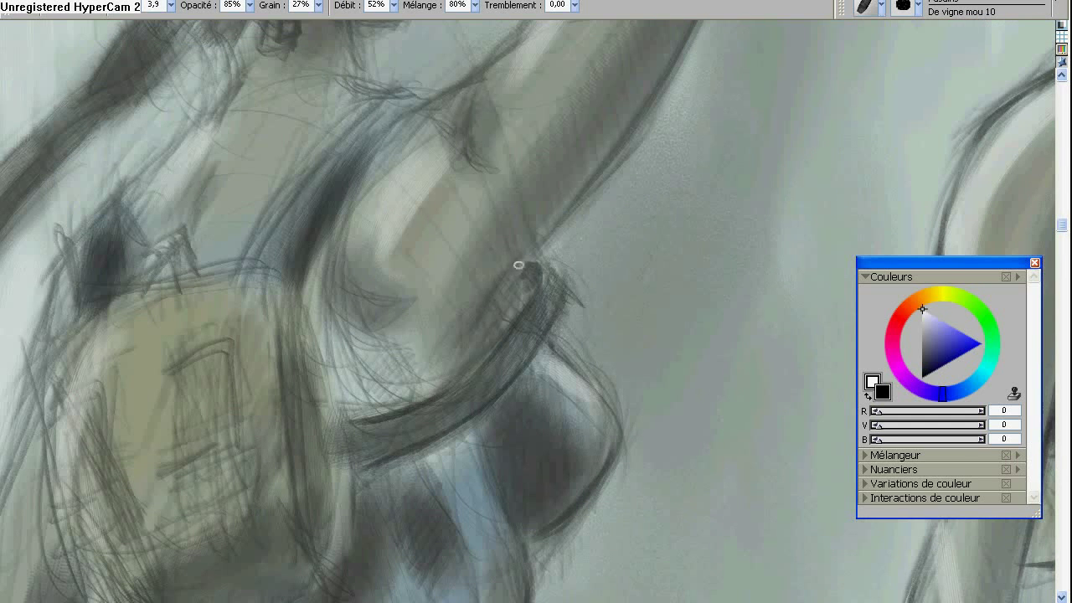
left_click_drag(369, 171, 385, 393)
left_click_drag(382, 287, 432, 301)
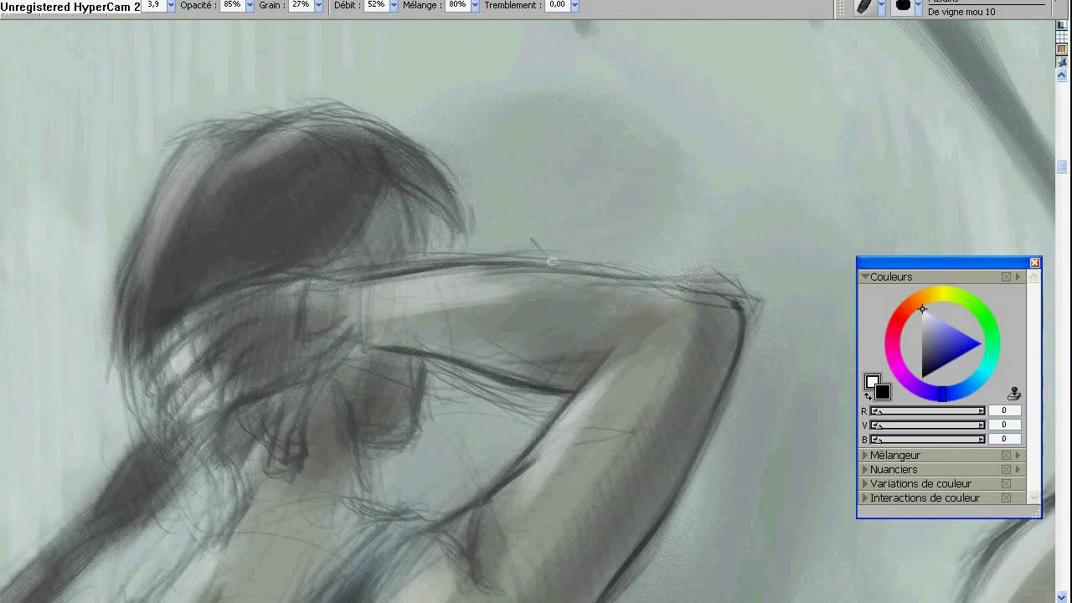
left_click_drag(552, 262, 360, 311)
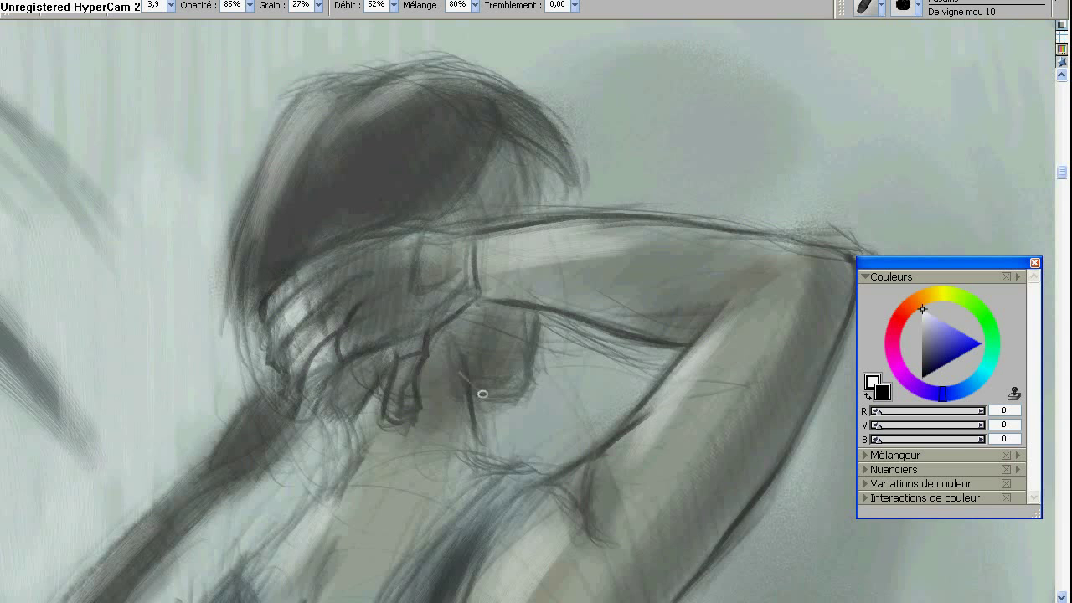
left_click_drag(282, 126, 354, 142)
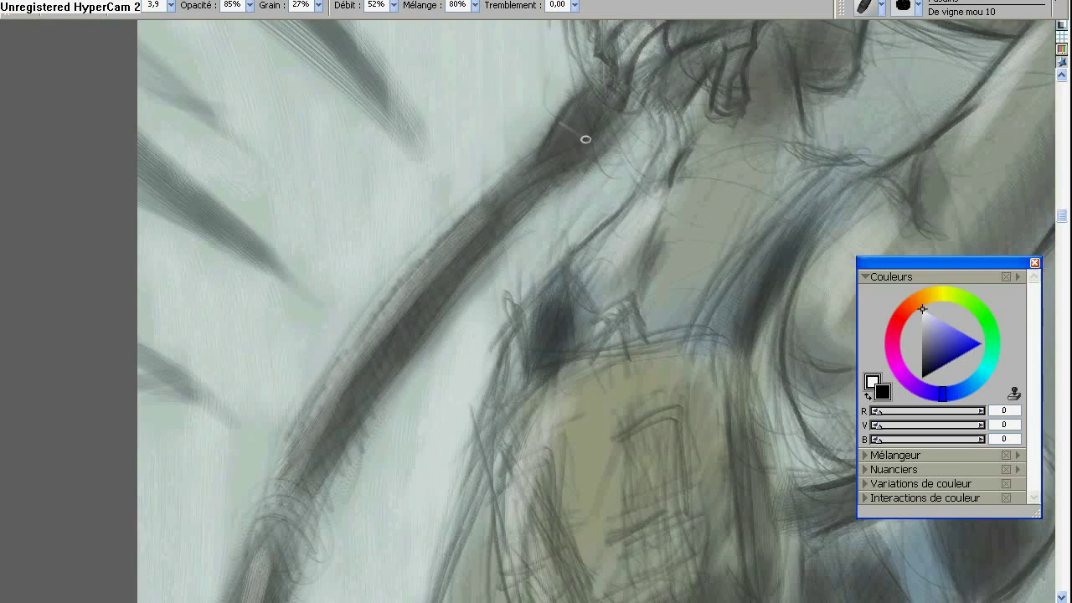
Outline the back figure's braid with its tie, and the backpack with its rectangular pockets and lower flap.
left_click_drag(504, 202, 407, 292)
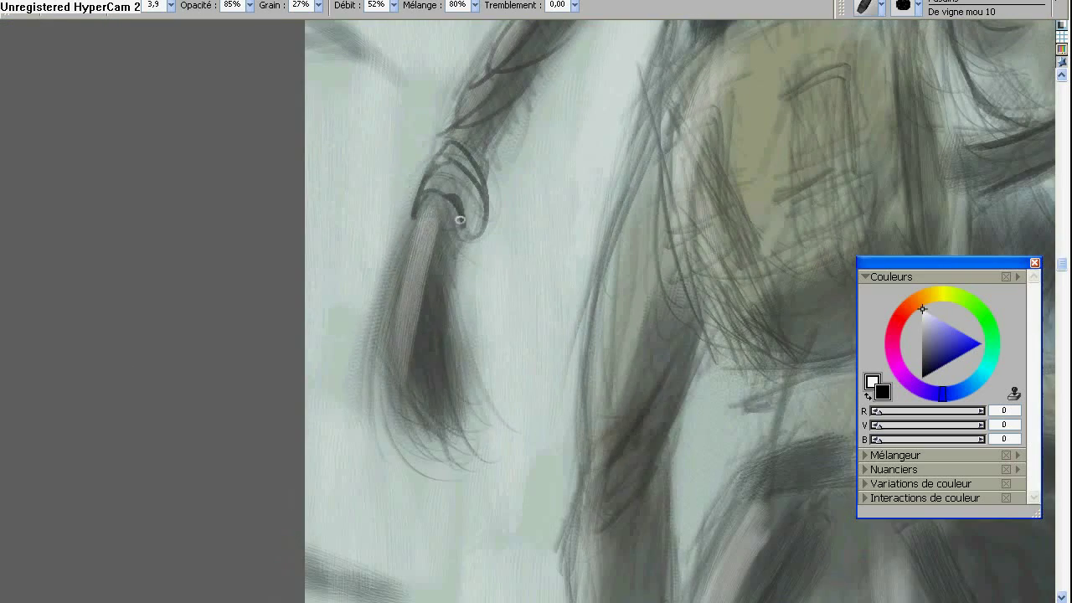
left_click_drag(459, 219, 469, 435)
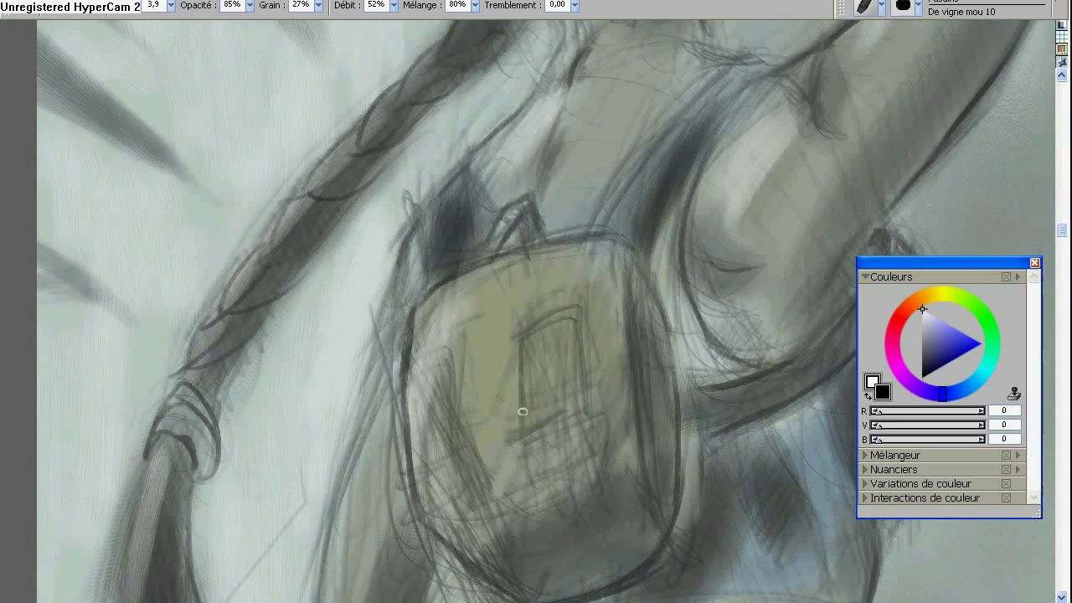
mouse_move(523, 411)
left_mouse_down()
mouse_move(557, 414)
mouse_move(536, 503)
left_mouse_up()
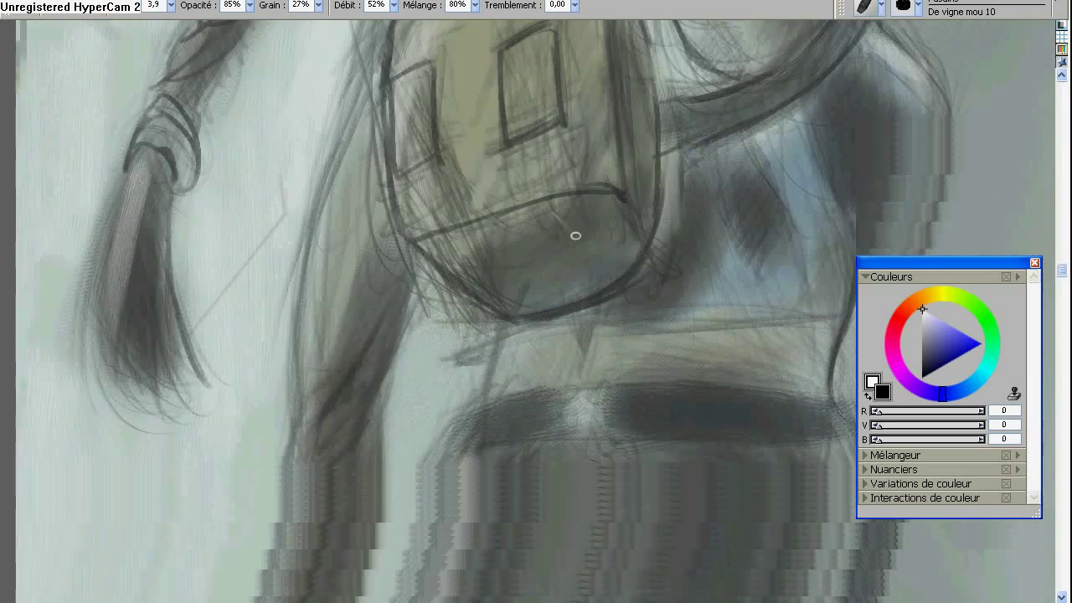
Outline the back figure's top hem and lower spine, plus the belt edges and the strap clasps at its centre.
left_click_drag(494, 343, 481, 389)
left_click_drag(509, 328, 842, 322)
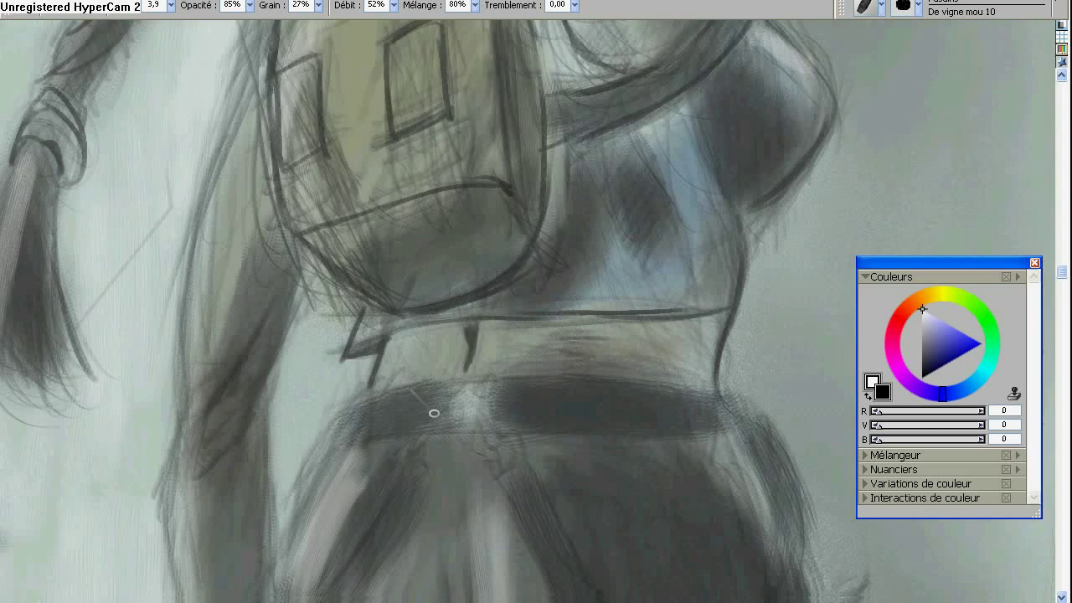
left_click_drag(538, 303, 551, 353)
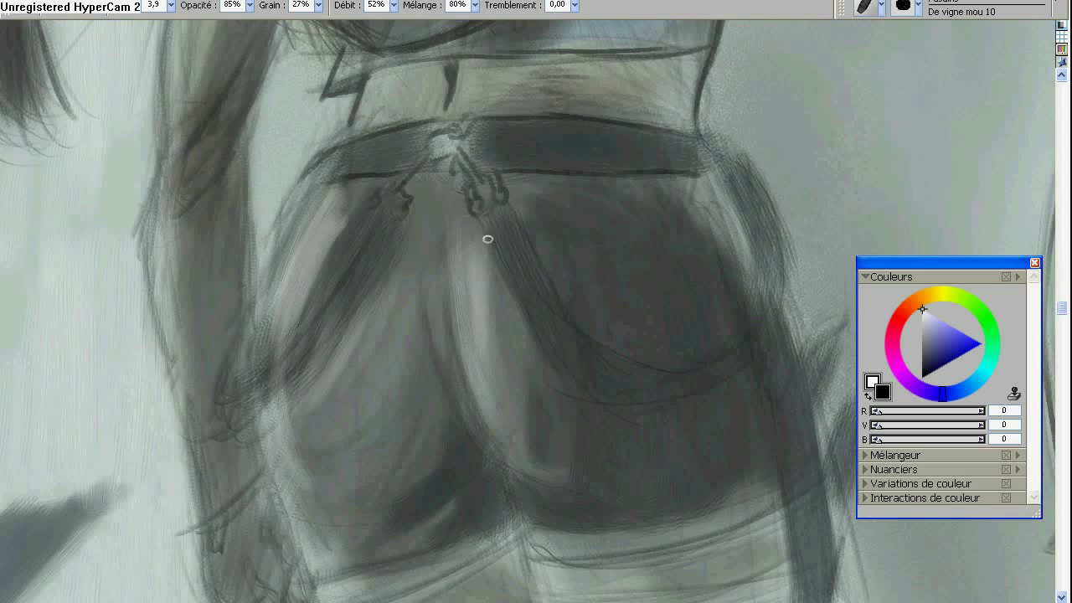
Outline the two holster straps hanging from the back figure's belt and shade them dark.
mouse_move(486, 237)
left_mouse_down()
mouse_move(555, 359)
mouse_move(732, 175)
mouse_move(791, 257)
left_mouse_up()
mouse_move(343, 452)
left_mouse_down()
mouse_move(468, 278)
mouse_move(318, 489)
left_mouse_up()
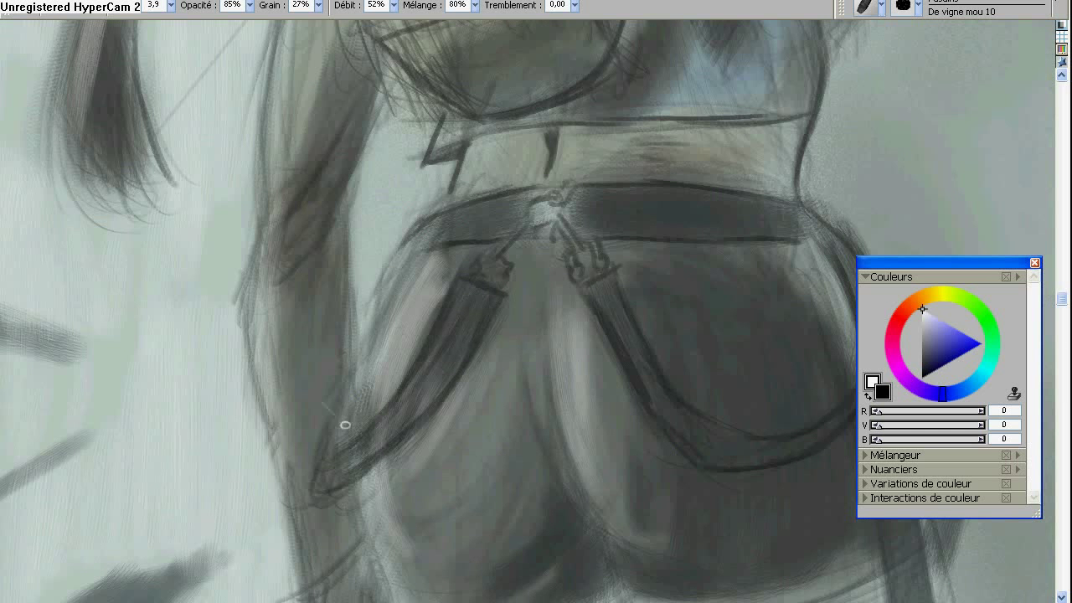
left_click_drag(386, 443, 482, 286)
mouse_move(707, 420)
left_mouse_down()
mouse_move(743, 400)
mouse_move(802, 427)
left_mouse_up()
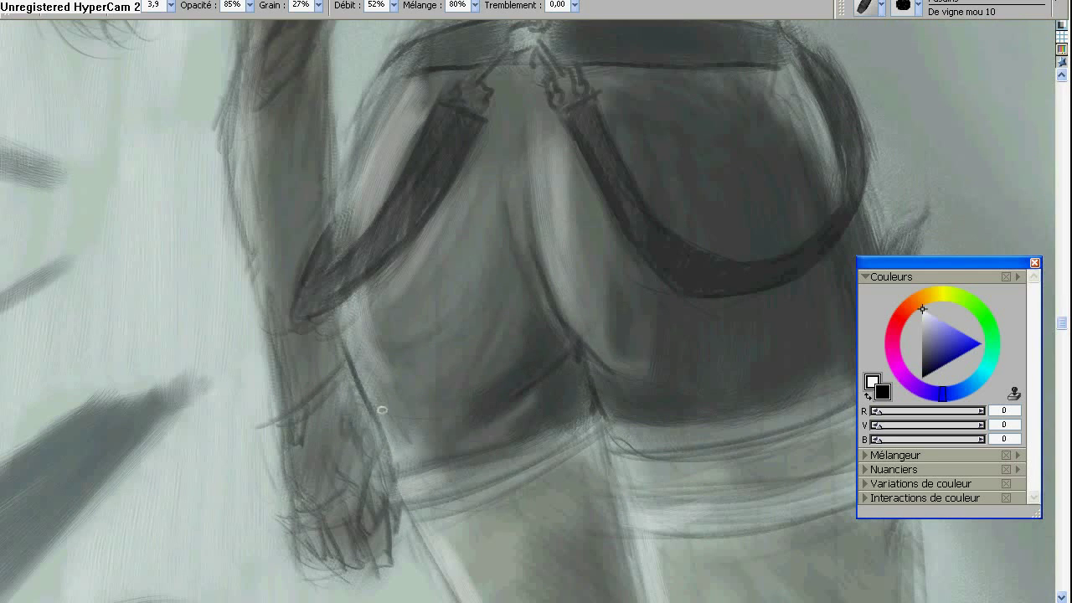
Darken the back figure's shorts hem and holster contours, and fill in the thigh strap using the front figure's as reference.
left_click_drag(753, 312, 737, 373)
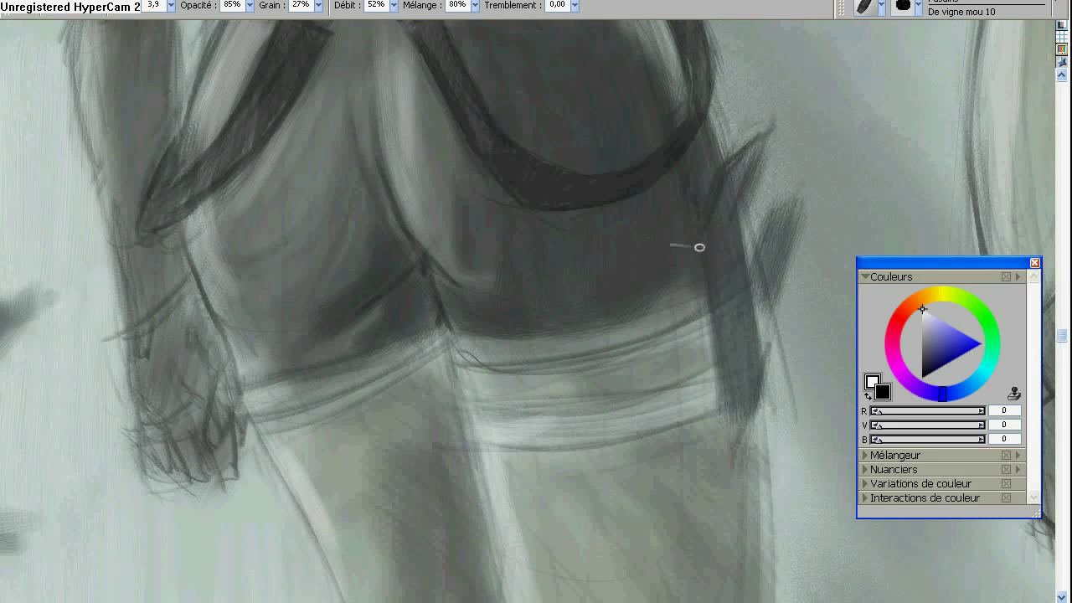
left_click_drag(724, 209, 727, 385)
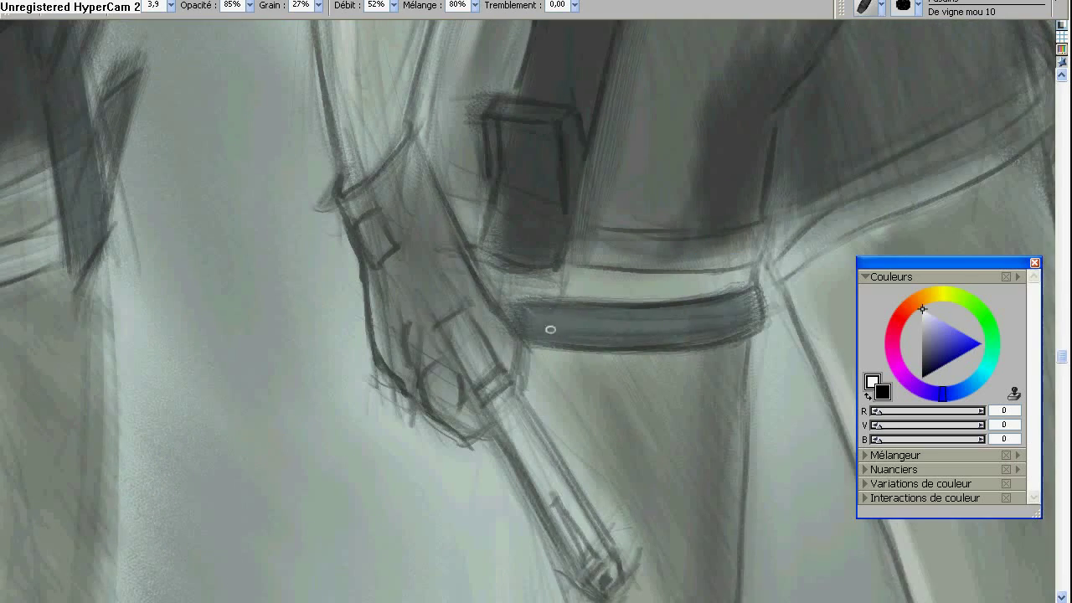
left_click_drag(553, 323, 699, 309)
left_click_drag(699, 309, 750, 314)
mouse_move(326, 381)
left_mouse_down()
mouse_move(425, 383)
mouse_move(539, 363)
mouse_move(544, 344)
mouse_move(378, 391)
mouse_move(403, 376)
left_mouse_up()
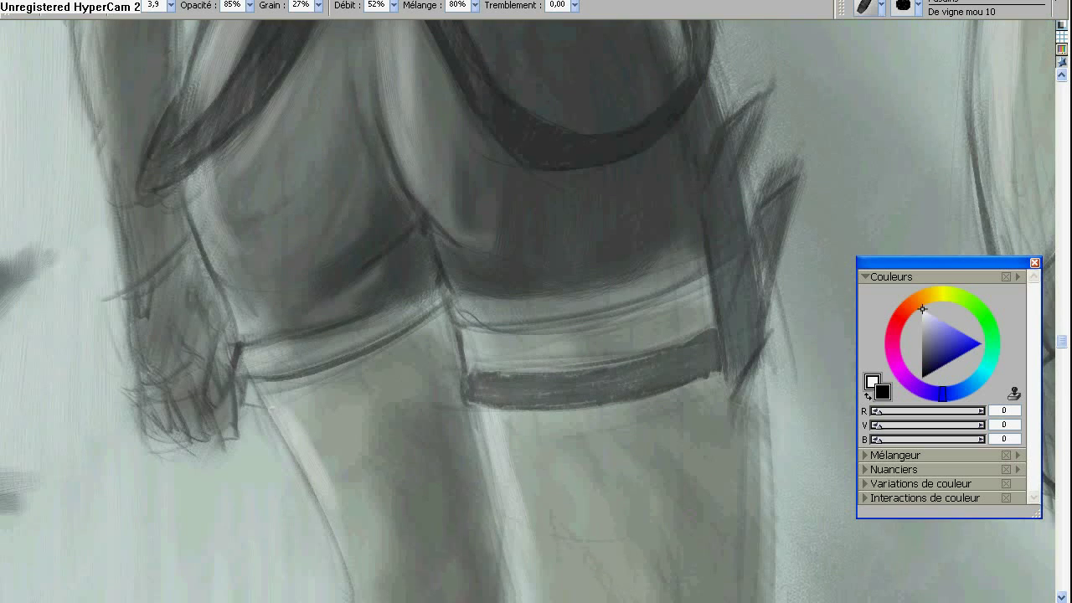
Darken the outline of the back figure's bent leg along the thigh, over the knee crease and down both sides of the calf.
left_click_drag(276, 318, 327, 418)
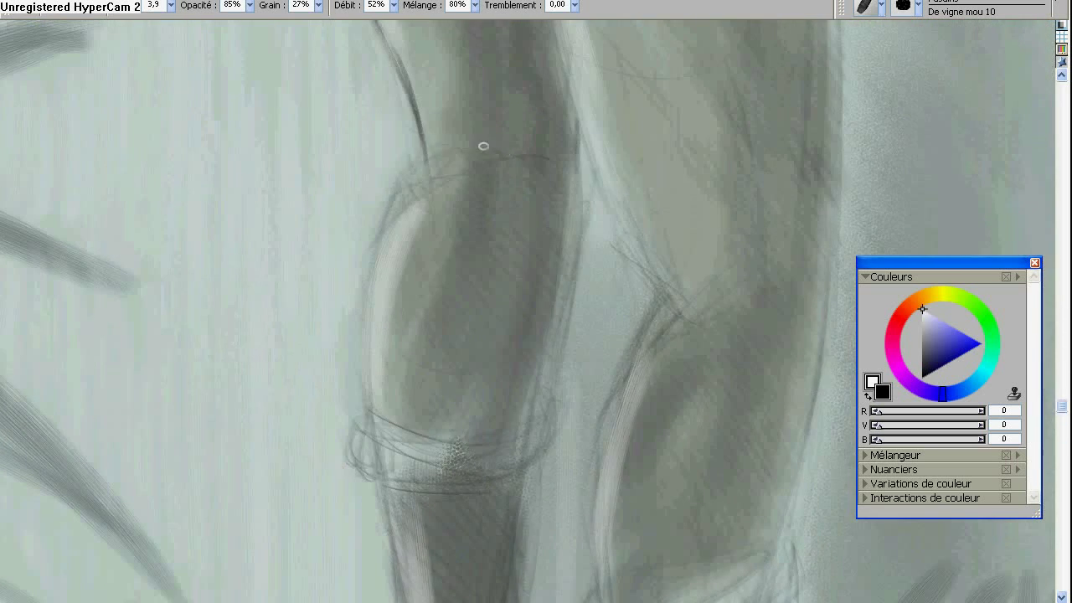
mouse_move(502, 149)
left_mouse_down()
mouse_move(390, 219)
mouse_move(356, 423)
left_mouse_up()
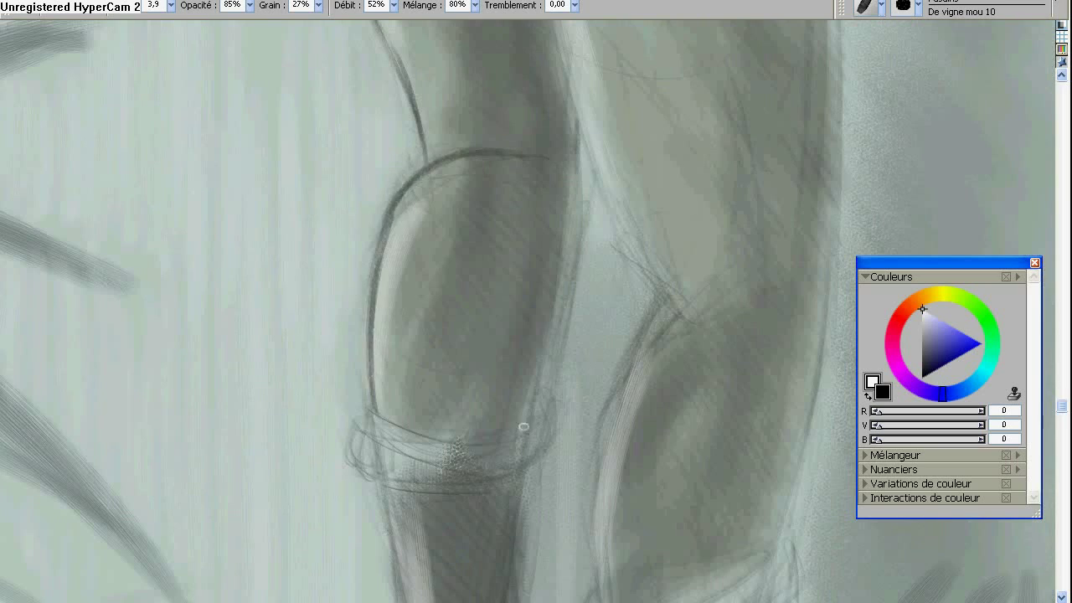
mouse_move(524, 431)
left_mouse_down()
mouse_move(546, 369)
mouse_move(574, 126)
left_mouse_up()
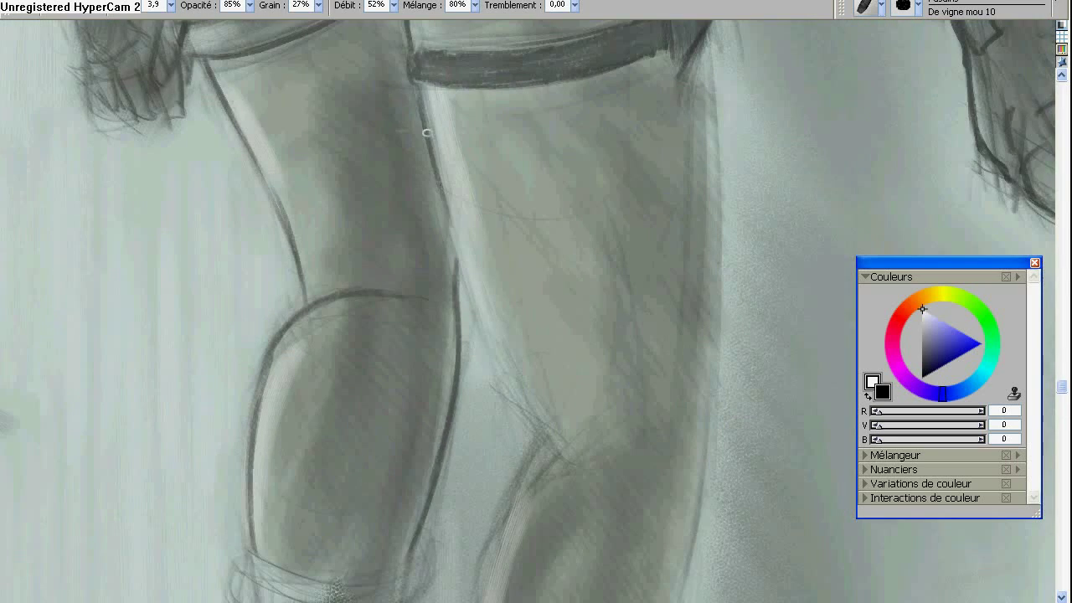
Outline the back figure's supporting leg, including the inner and outer thigh, the crease behind the knee and the calf.
left_click_drag(435, 161, 507, 373)
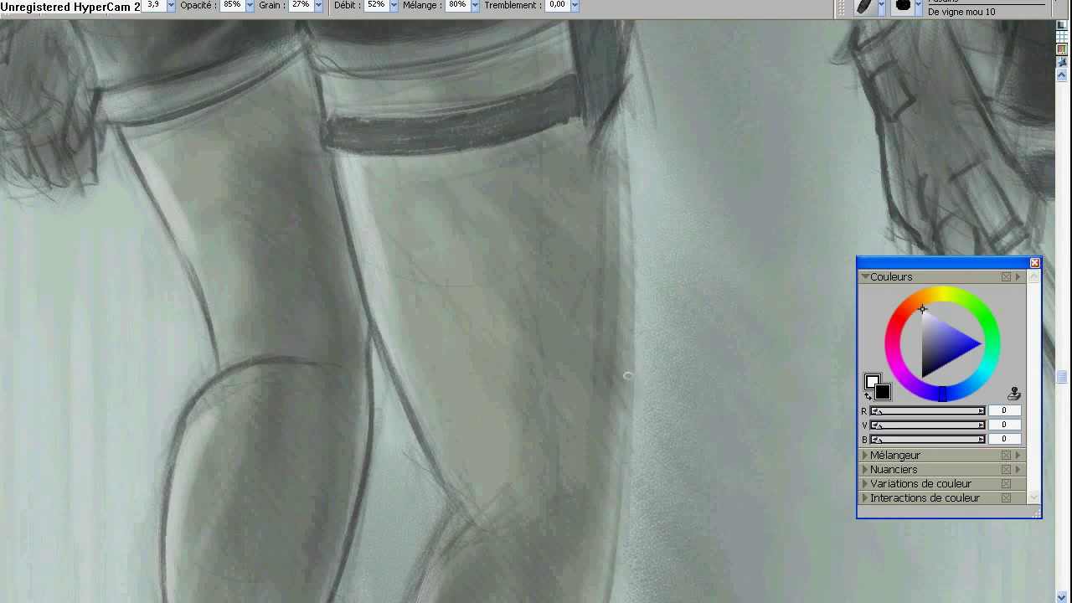
left_click_drag(630, 467, 624, 220)
left_click_drag(613, 124, 626, 238)
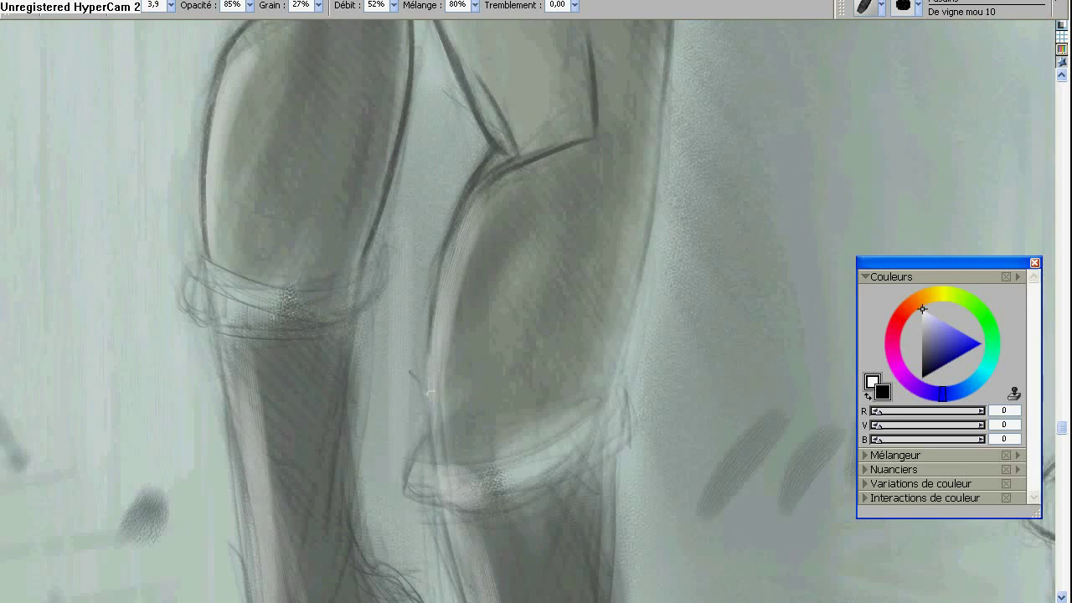
left_click_drag(593, 418, 577, 191)
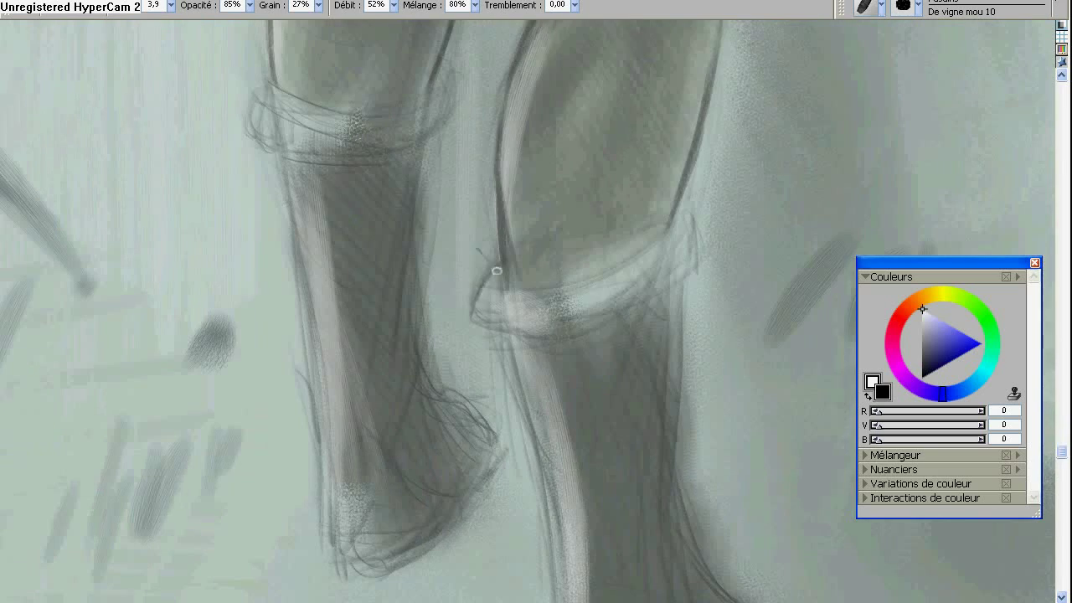
Outline the back figure's sock cuffs and both boots with dark charcoal contours.
mouse_move(476, 322)
left_mouse_down()
mouse_move(683, 229)
mouse_move(507, 289)
left_mouse_up()
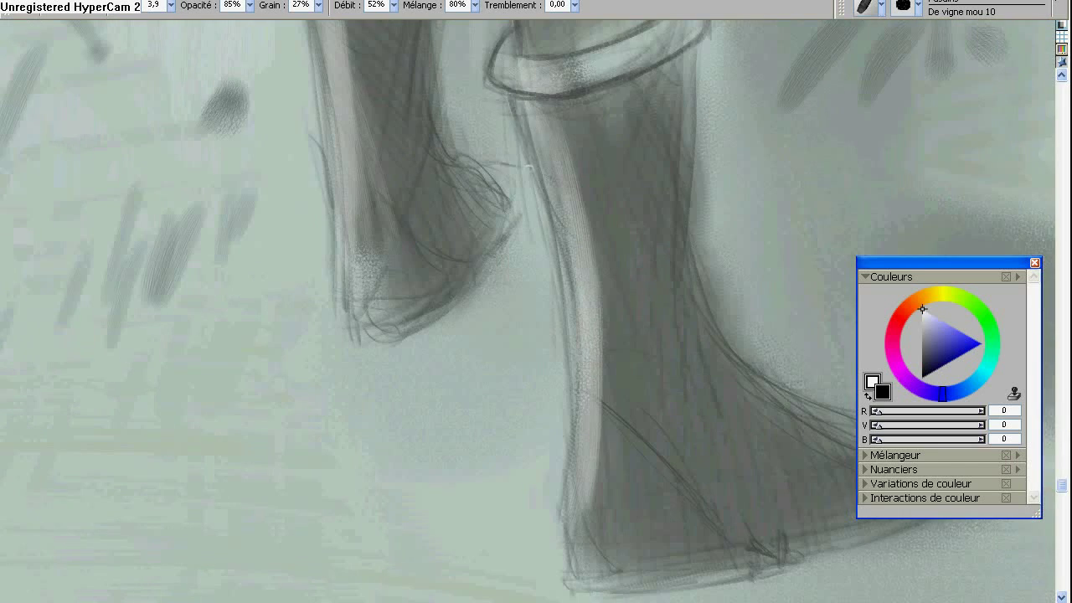
left_click_drag(515, 100, 569, 498)
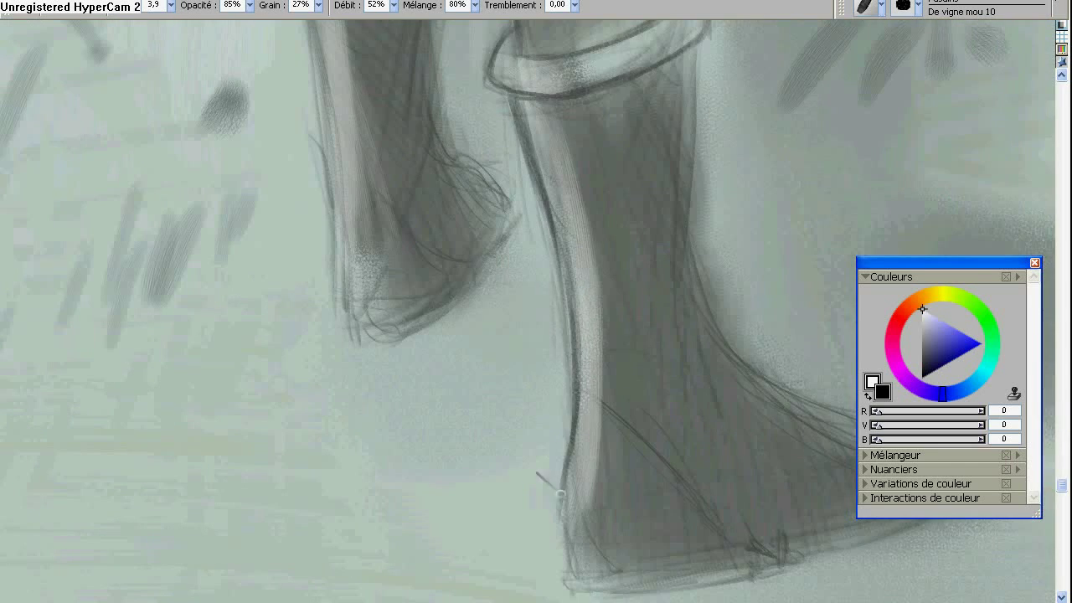
left_click_drag(758, 489, 762, 544)
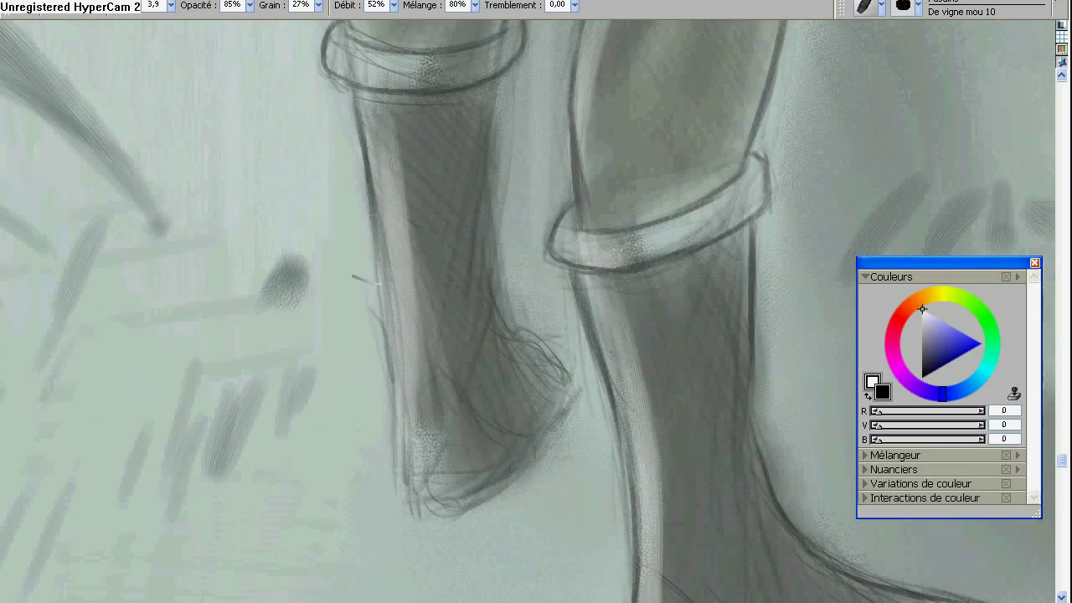
left_click_drag(369, 188, 441, 505)
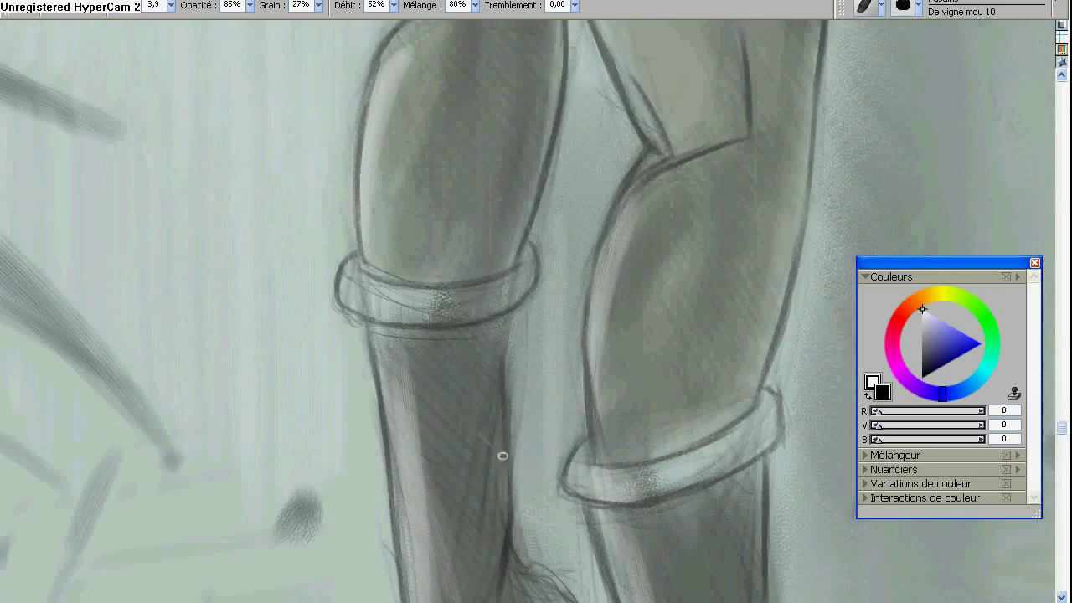
left_click_drag(502, 455, 514, 301)
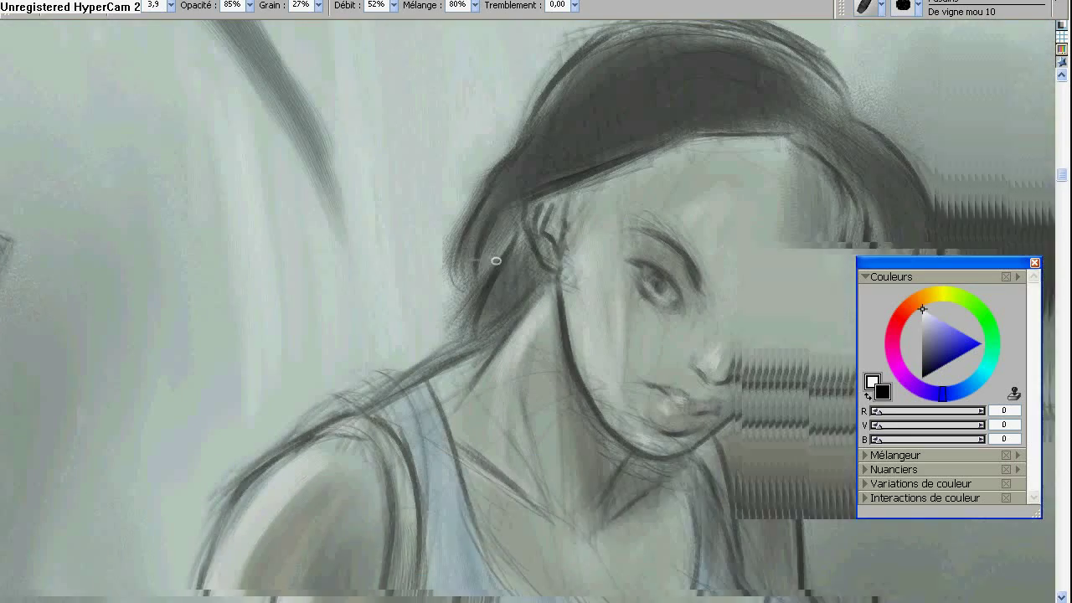
key("m")
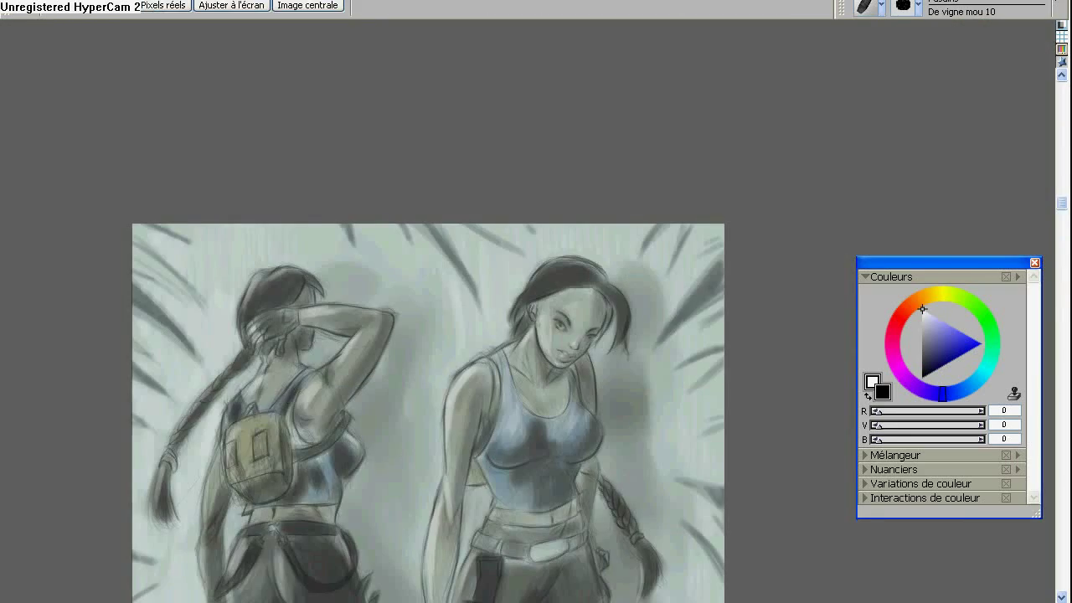
key("b")
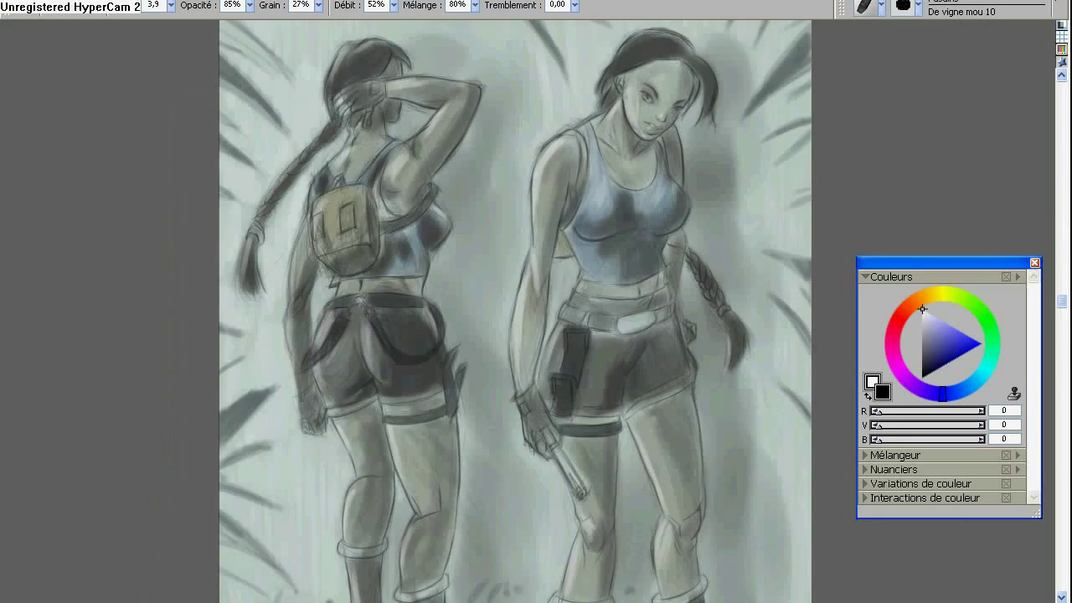
scroll(515, 310, "down", 5)
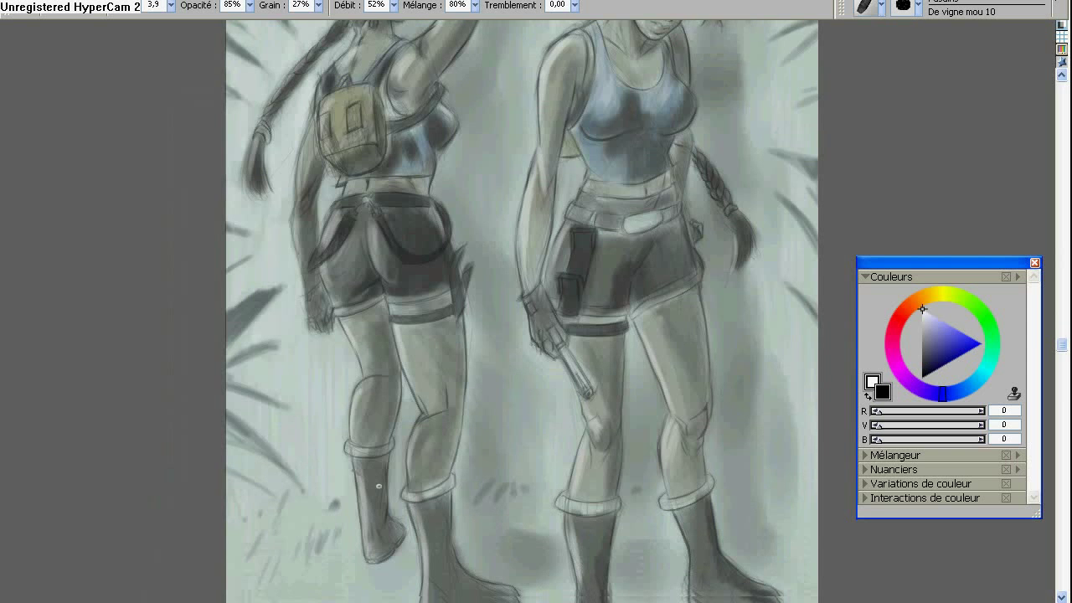
scroll(528, 310, "up", 5)
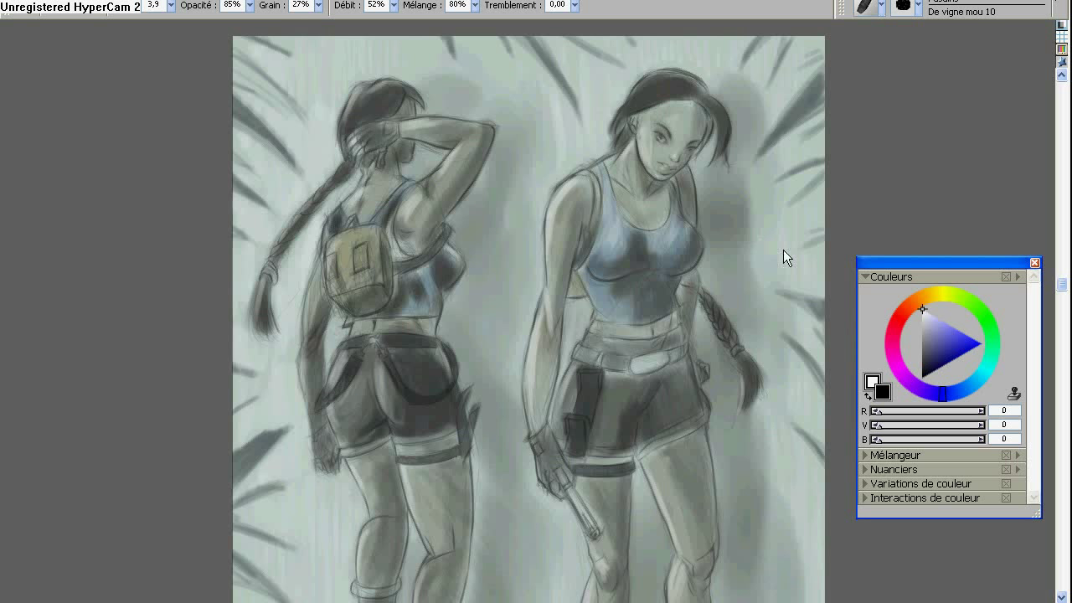
Swap the drawing colour to white and add fine highlights to the front figure's nose, lips, chin and eye with a size 2.4 brush.
key("m")
left_click(553, 347)
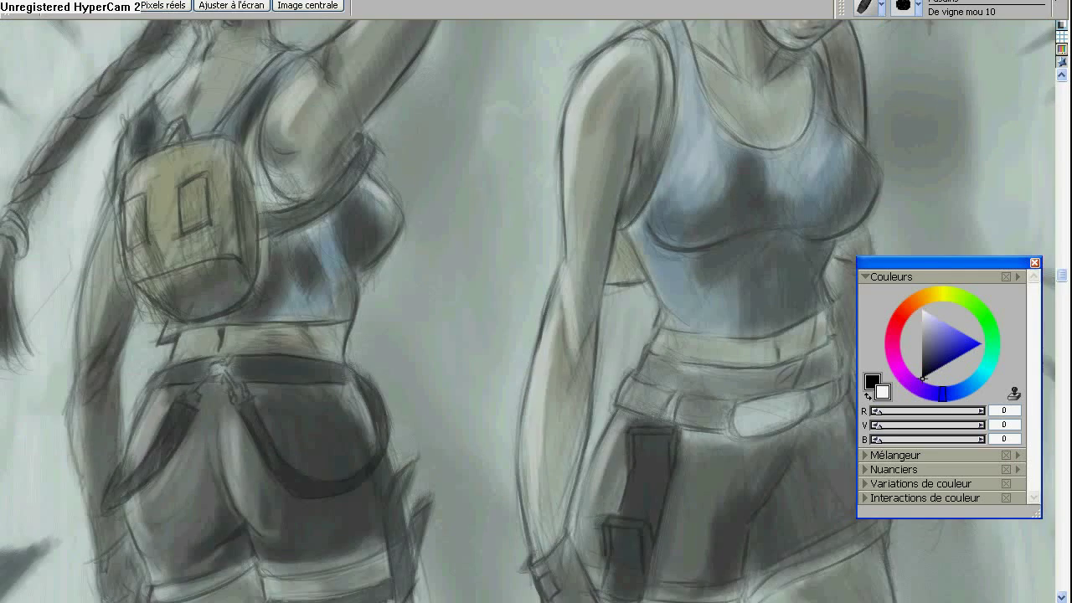
scroll(527, 310, "up", 2)
left_click(419, 197)
key("b")
left_click_drag(419, 197, 56, 402)
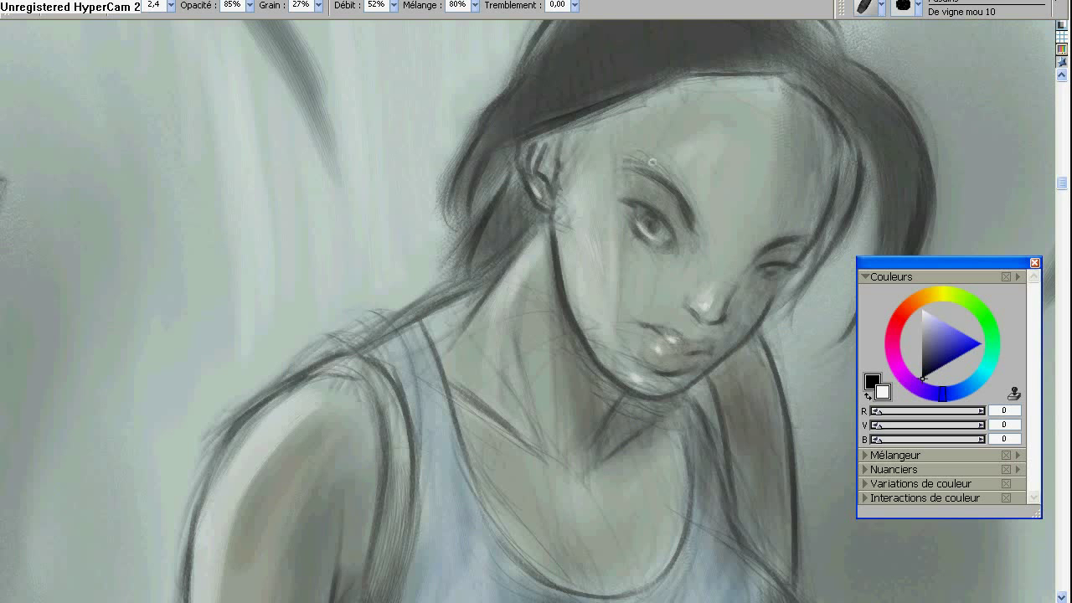
scroll(519, 243, "up", 5)
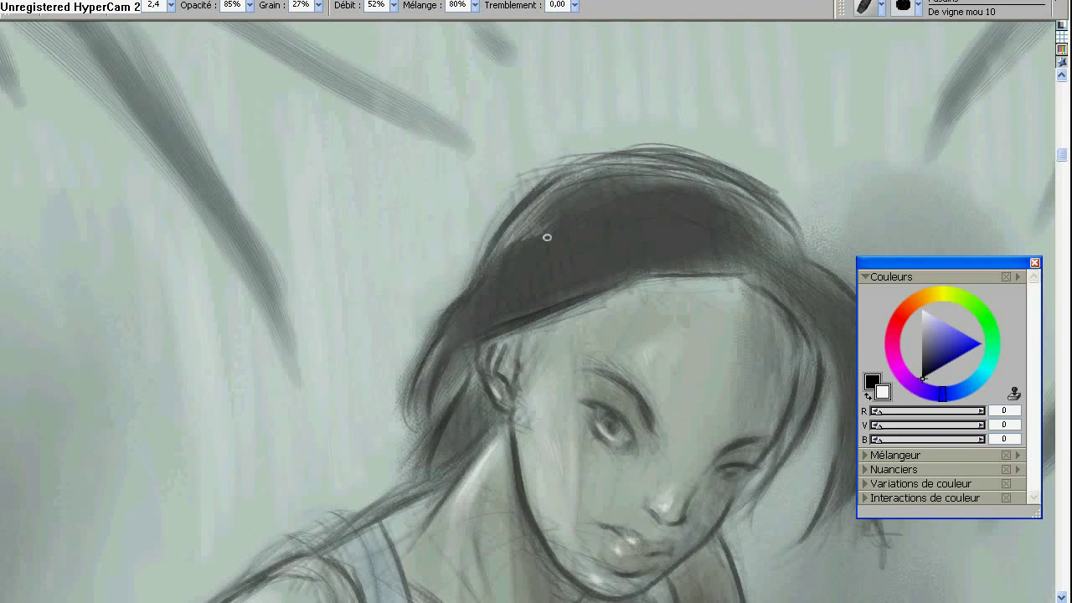
scroll(573, 176, "down", 3)
Paint white highlights on the front figure's neck, shoulder and the chest of her blue top.
left_click_drag(734, 277, 943, 75)
left_click_drag(435, 261, 527, 207)
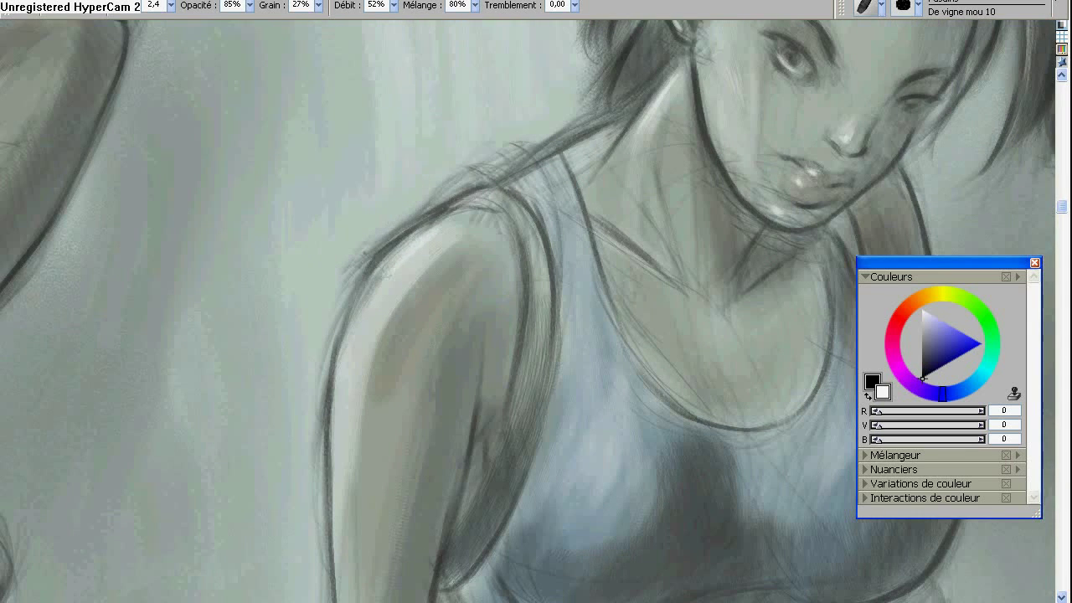
left_click_drag(650, 431, 563, 416)
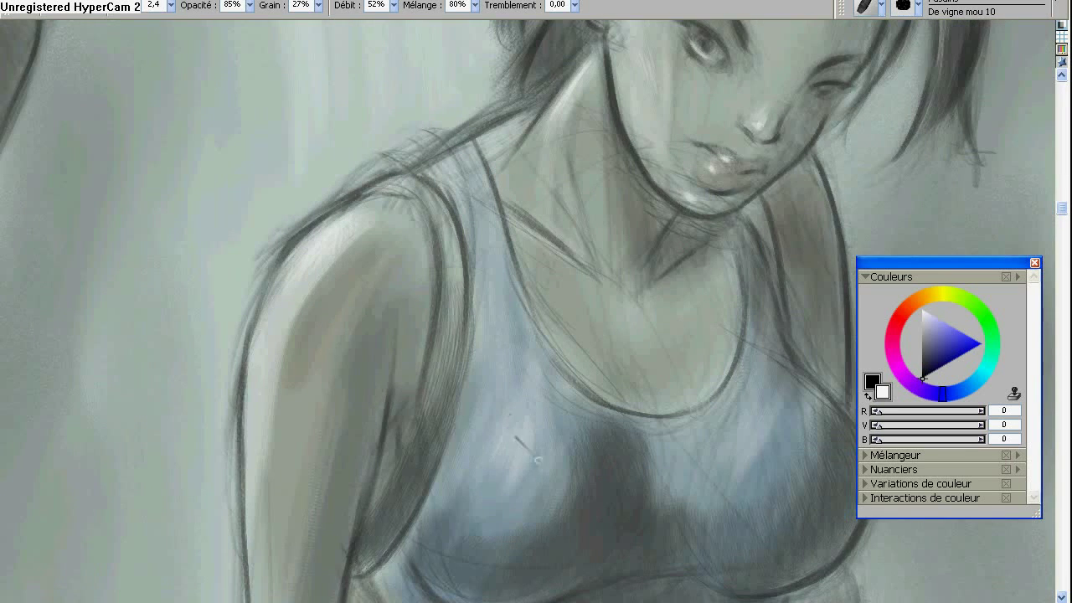
left_click_drag(479, 436, 398, 196)
left_click_drag(410, 427, 322, 218)
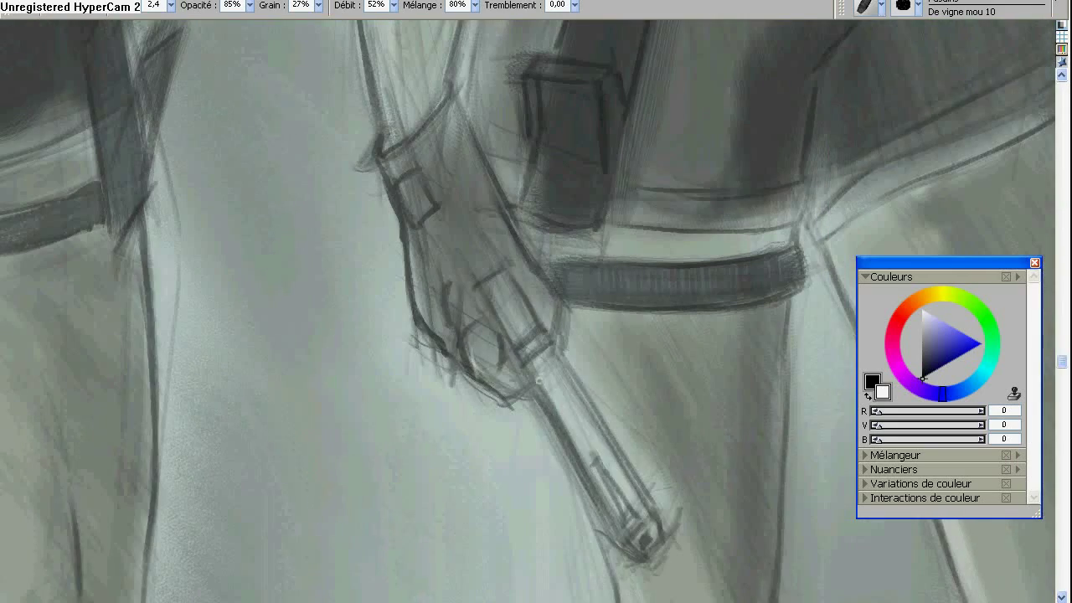
Highlight the front figure's forearm, hip, holster flap, belt buckle and the tail of the braid in white.
left_click_drag(483, 282, 479, 379)
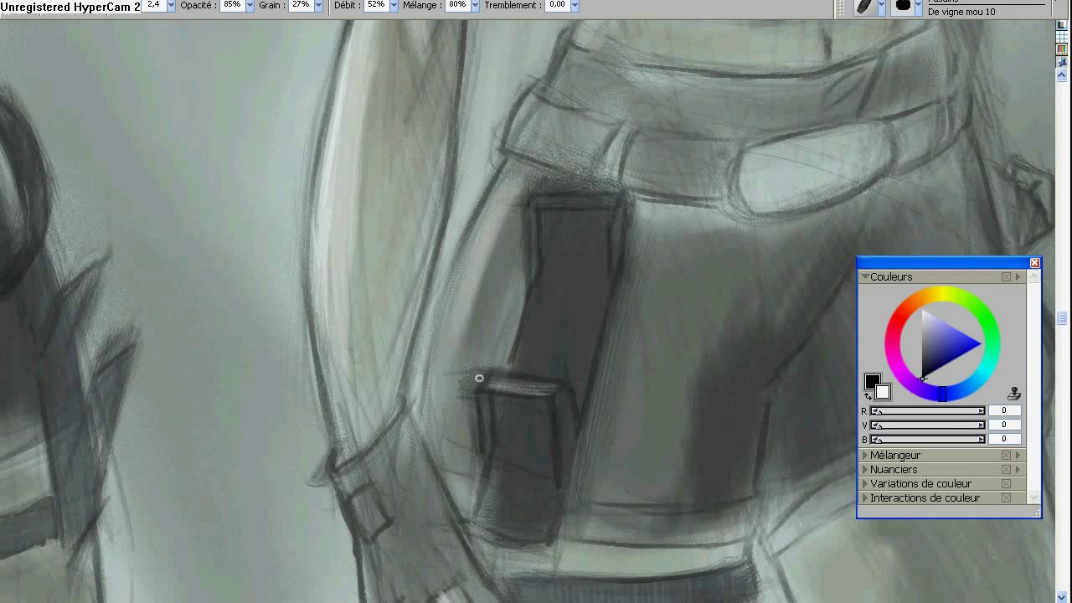
left_click_drag(570, 201, 378, 457)
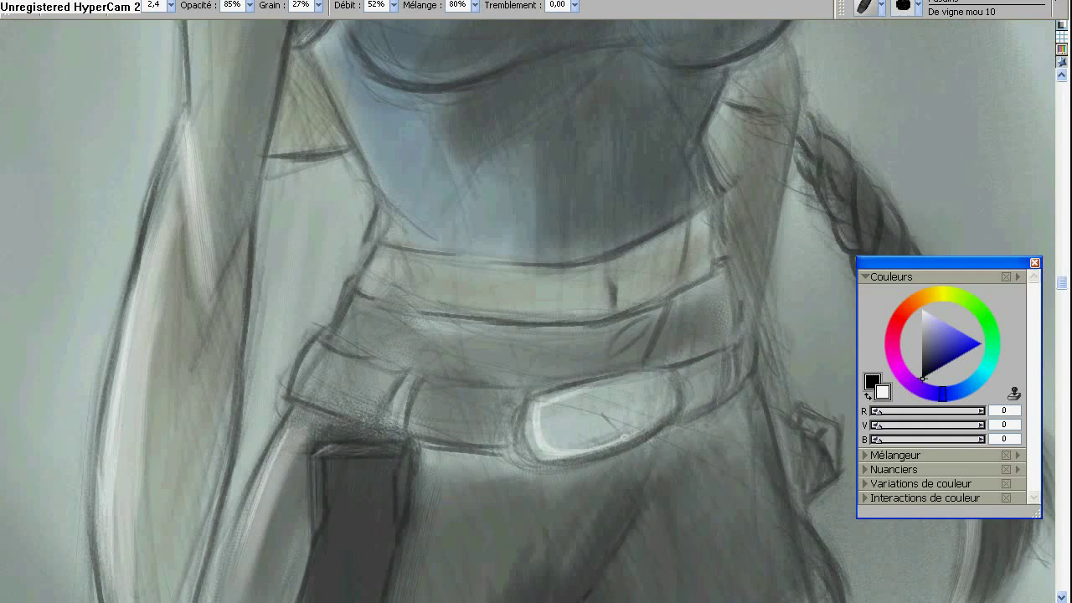
left_click_drag(503, 351, 503, 442)
left_click_drag(837, 335, 617, 239)
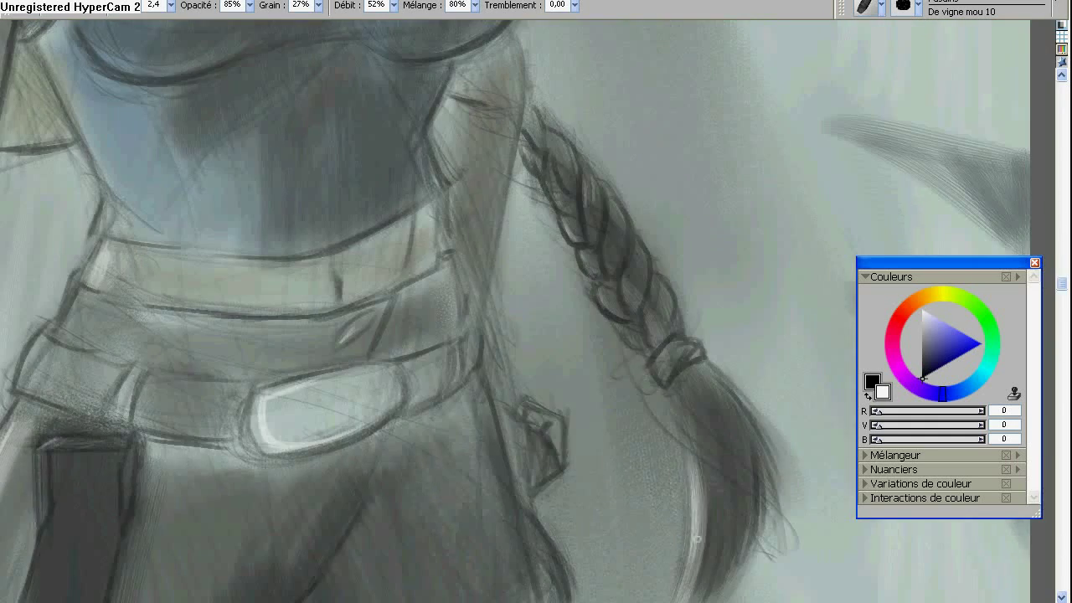
left_click_drag(698, 540, 462, 246)
Add white highlights along the front figure's pistol barrel, thighs, knees, shins and boots.
left_click_drag(461, 300, 462, 247)
left_click_drag(516, 551, 583, 314)
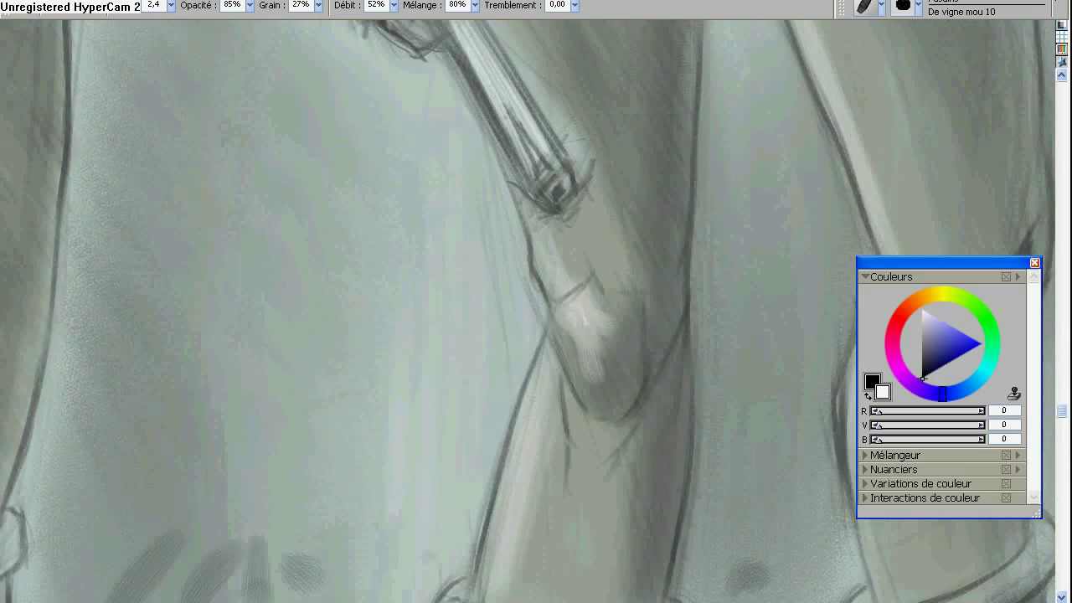
left_click_drag(536, 502, 536, 335)
left_click_drag(536, 545, 552, 209)
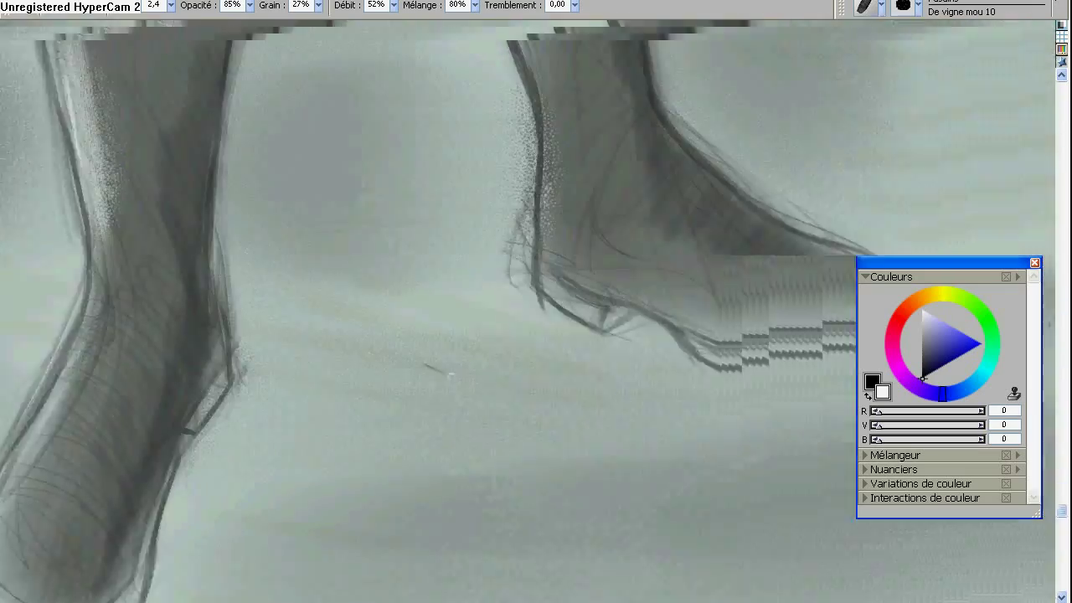
left_click_drag(586, 84, 503, 586)
left_click_drag(546, 217, 546, 311)
Paint white highlights on the back figure's hair, raised arm and chest.
left_click_drag(410, 134, 410, 302)
left_click_drag(407, 193, 330, 330)
left_click_drag(241, 496, 234, 156)
left_click_drag(402, 577, 410, 221)
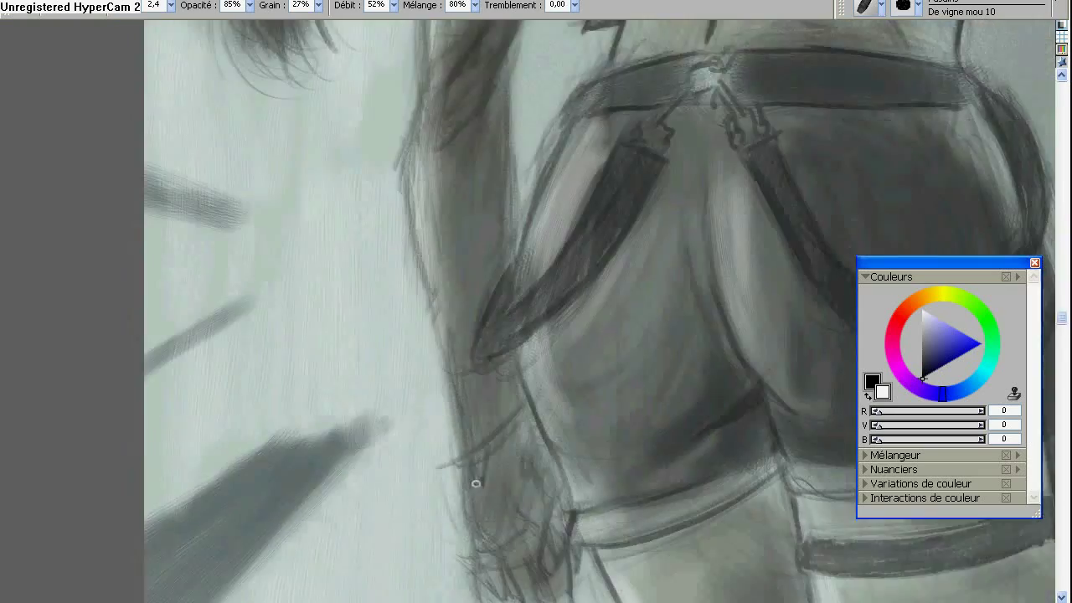
Highlight the back figure's holster strap clasps, thigh strap, thighs and calf edges in white.
left_click_drag(653, 78, 537, 474)
left_click_drag(472, 599, 405, 348)
left_click_drag(526, 318, 349, 162)
left_click_drag(642, 510, 635, 75)
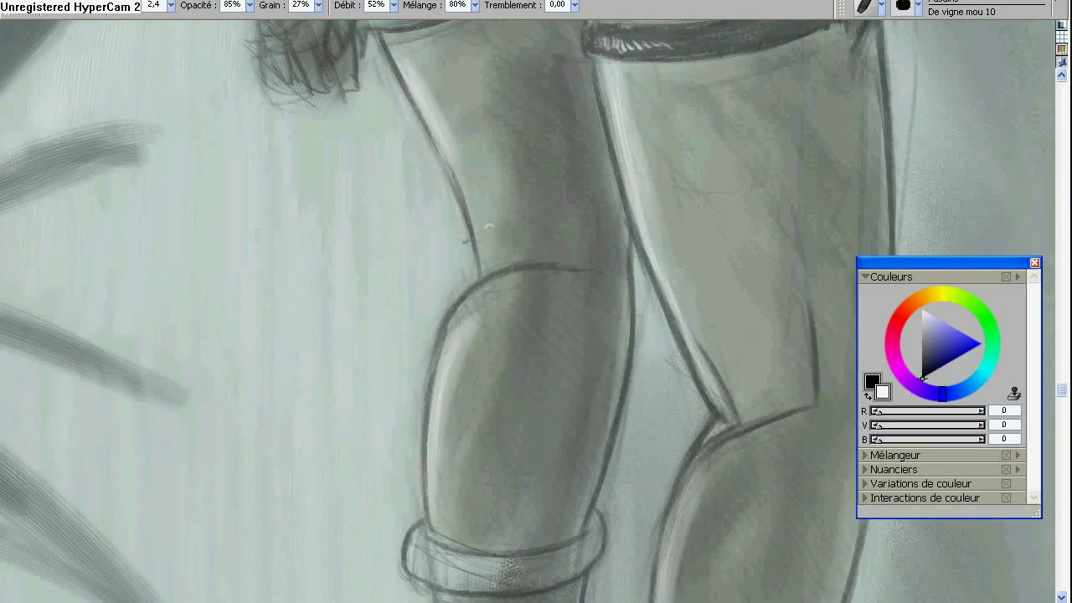
left_click(416, 203, "ctrl+alt")
left_click_drag(490, 129, 389, 291)
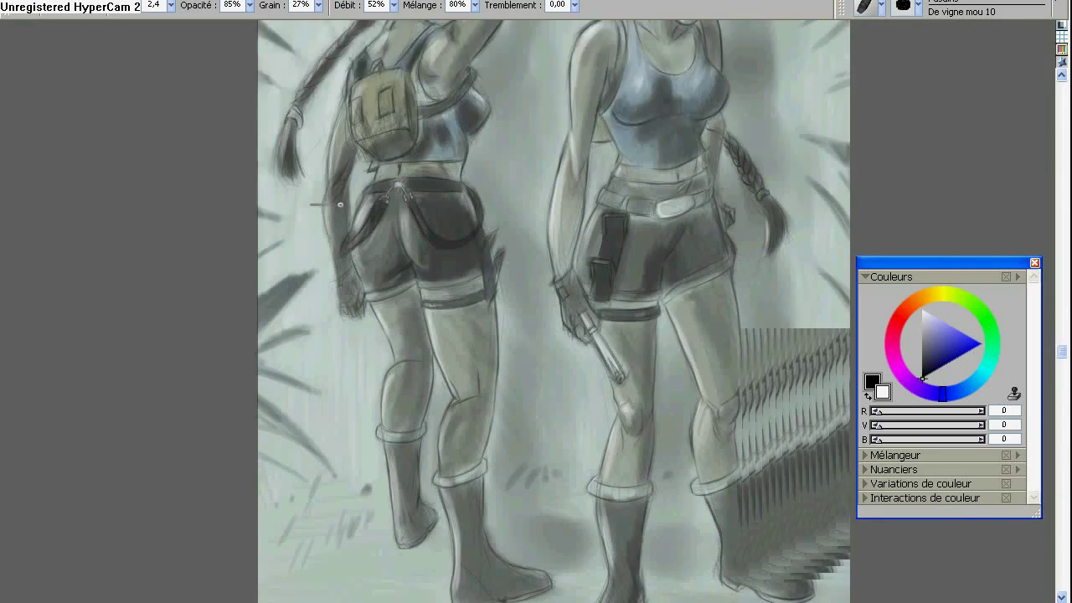
left_click(199, 113)
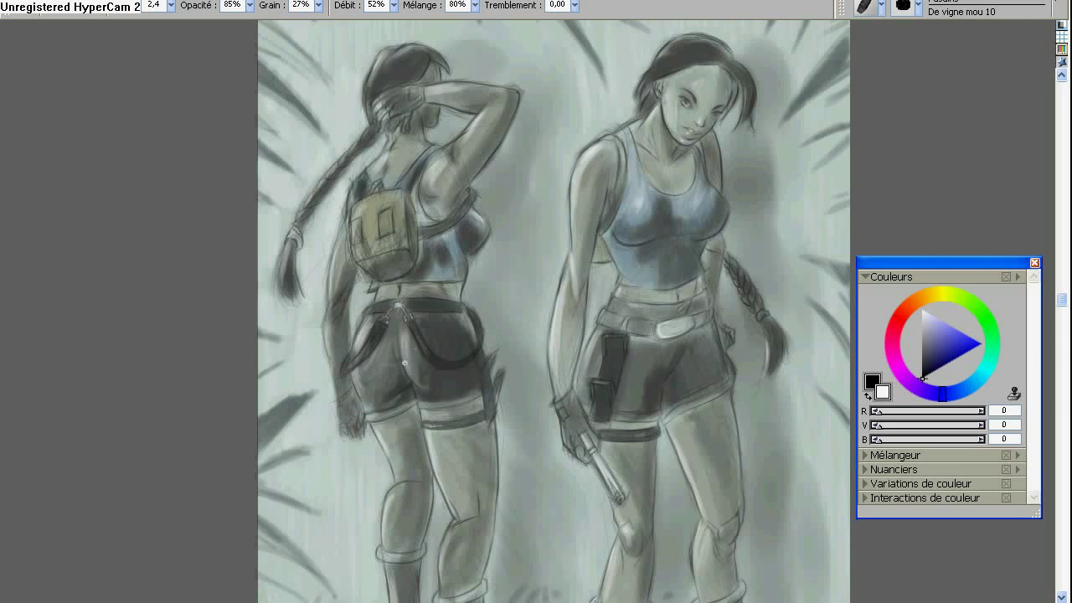
left_click_drag(328, 234, 335, 112)
left_click_drag(335, 251, 349, 407)
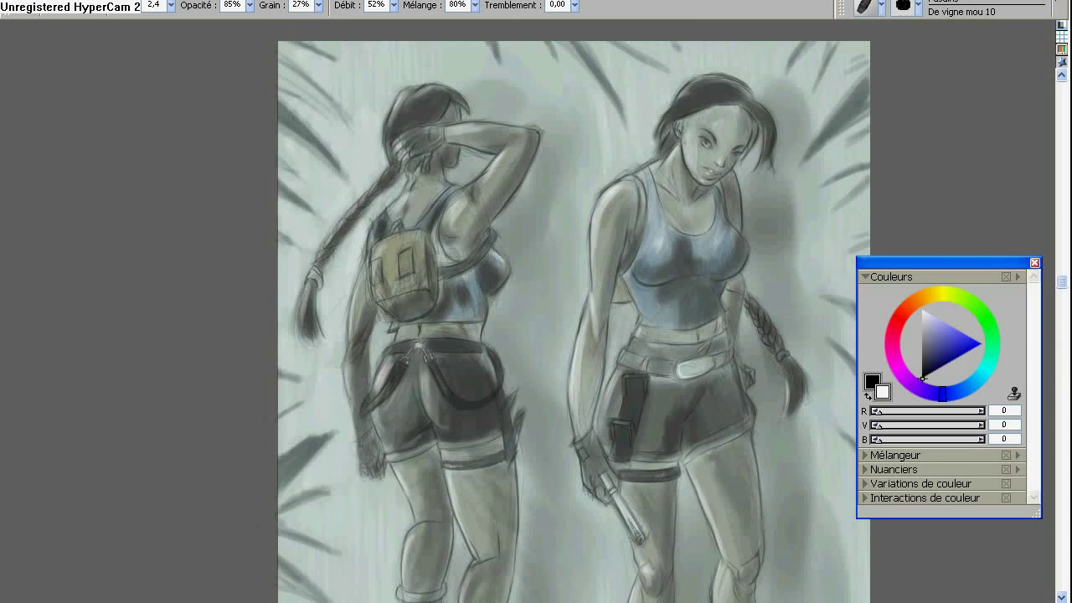
Erase the stray sketch lines around the back figure's chest and raised elbow with a size 25.3 eraser at 100% opacity.
key("ctrl+space")
left_click(365, 329)
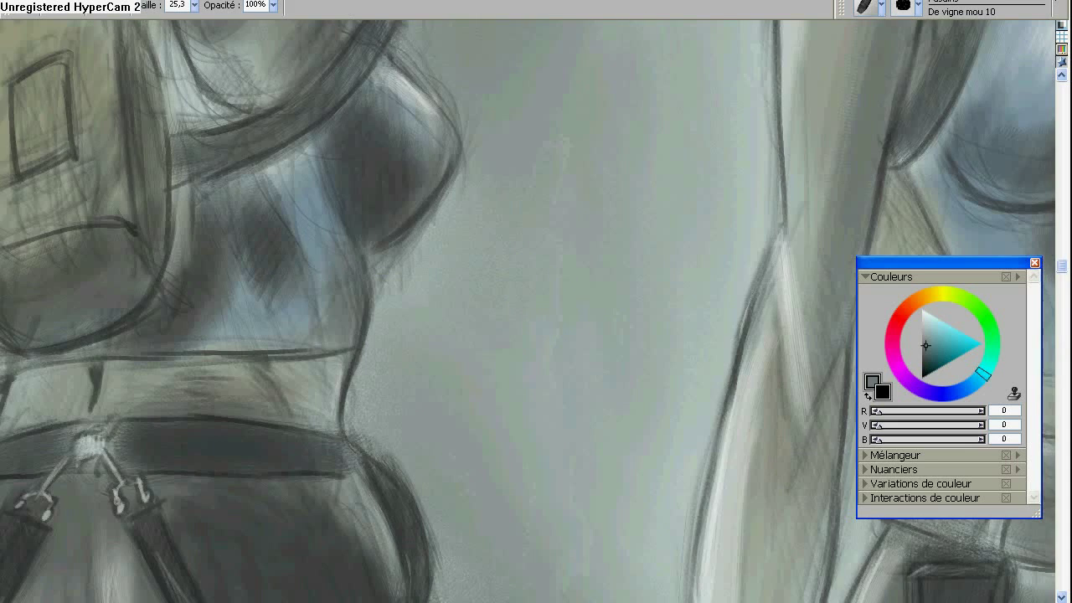
left_click(337, 262)
left_click(565, 220)
left_click(598, 139)
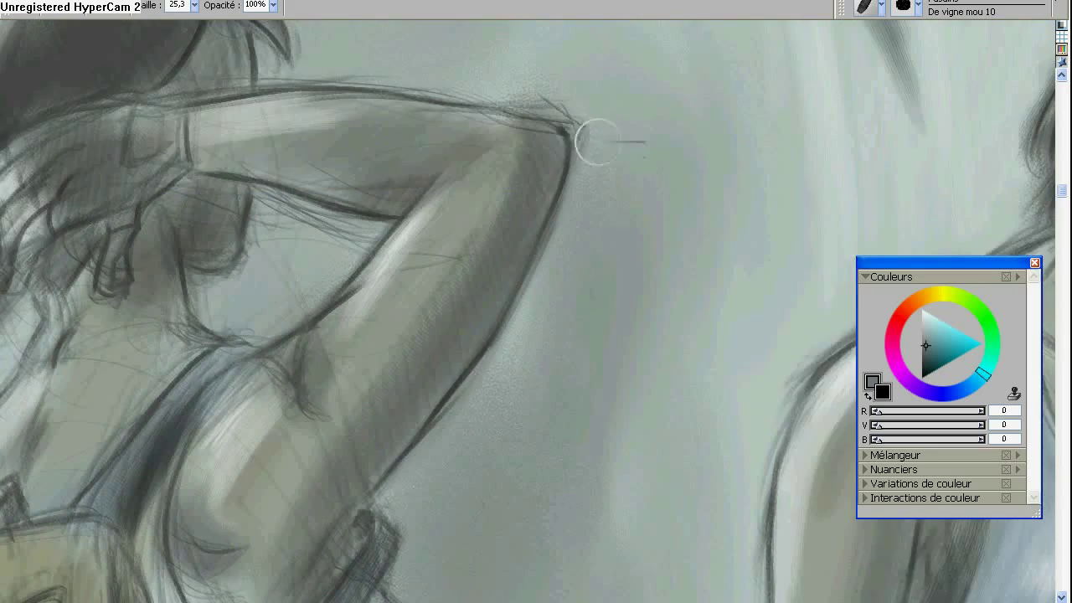
left_click(521, 241)
Erase the stray sketch lines around the back figure's elbow, raised arm and the top of her hair.
left_click(448, 222)
left_click(337, 236)
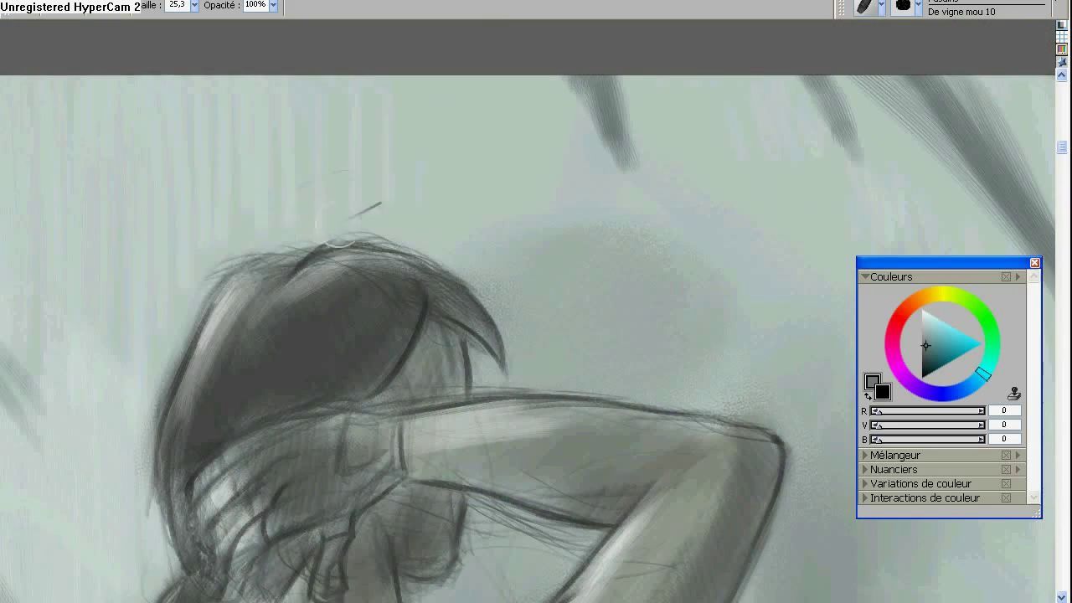
left_click(311, 412)
left_click(541, 196)
left_click(382, 275)
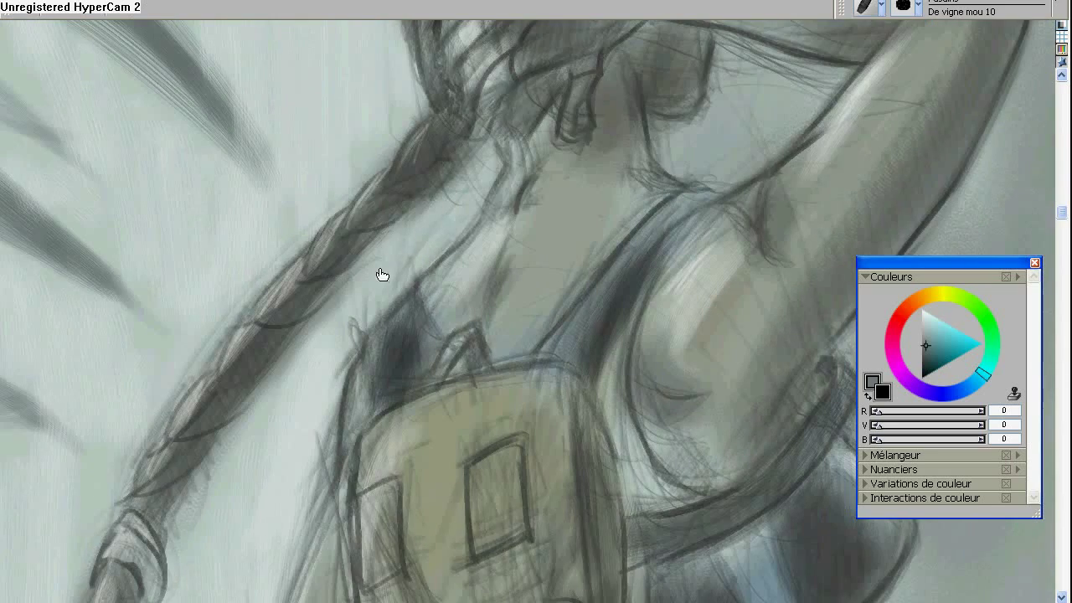
Erase the stray sketch lines around the back figure's braid, backpack and blue top.
left_click(353, 318)
scroll(287, 455, "down", 3)
scroll(628, 397, "up", 3)
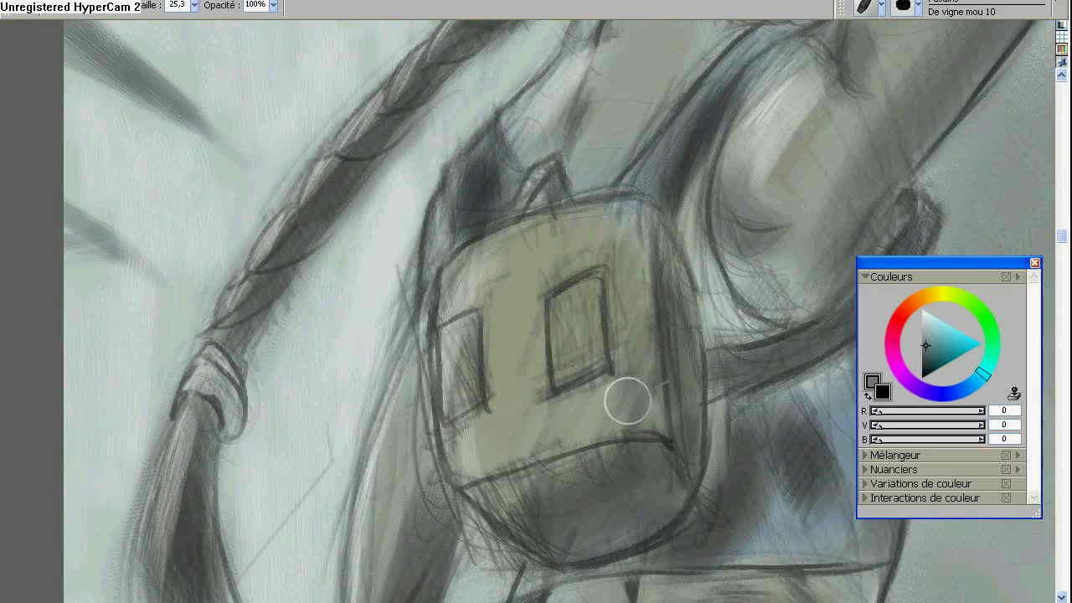
left_click(592, 216)
left_click(592, 215, "alt")
scroll(431, 299, "down", 3)
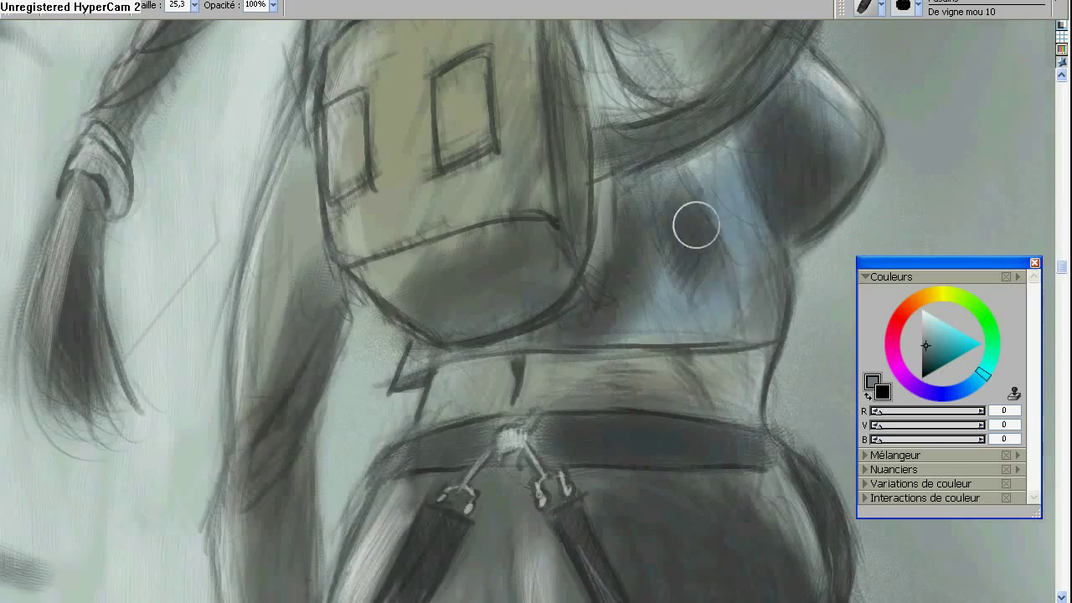
left_click(695, 222)
left_click(545, 176, "alt")
scroll(552, 485, "down", 5)
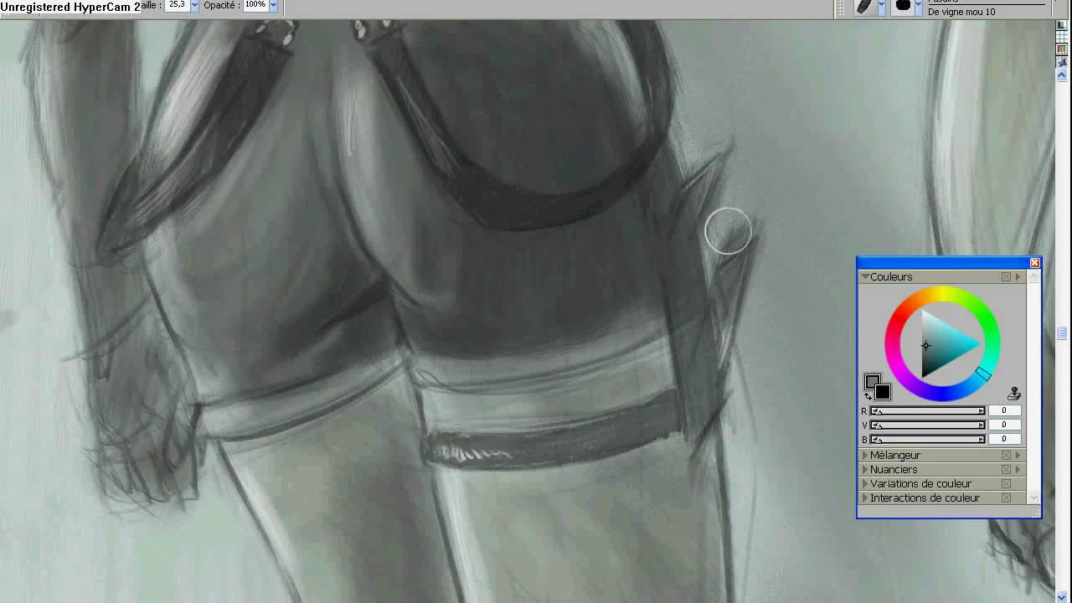
Clean up the rough lines beside the back figure's holster, thighs and boots with the eraser.
left_click(728, 232)
scroll(779, 252, "down", 5)
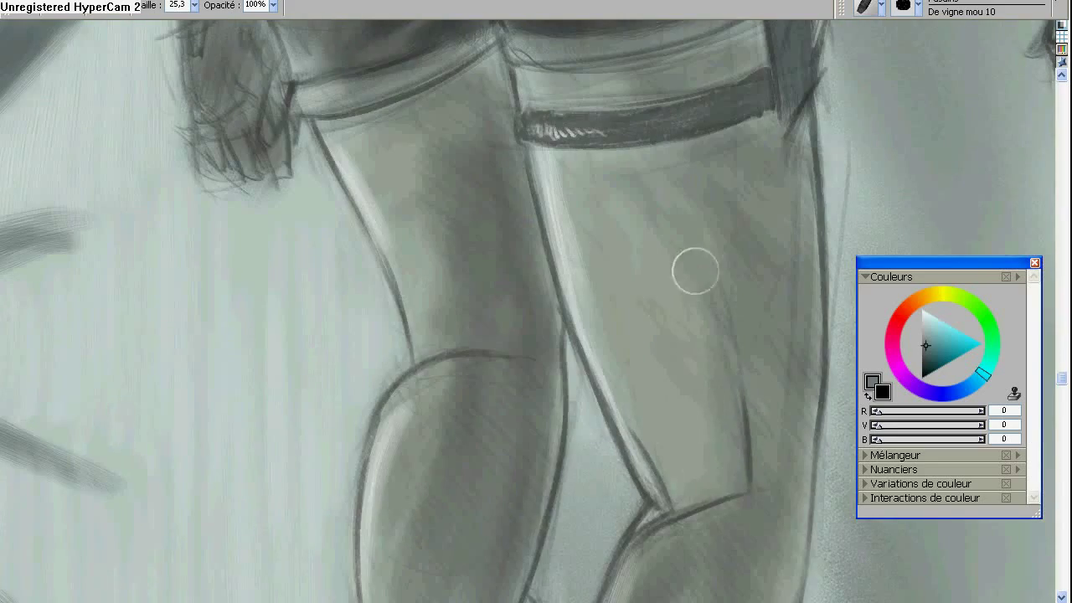
scroll(695, 271, "down", 10)
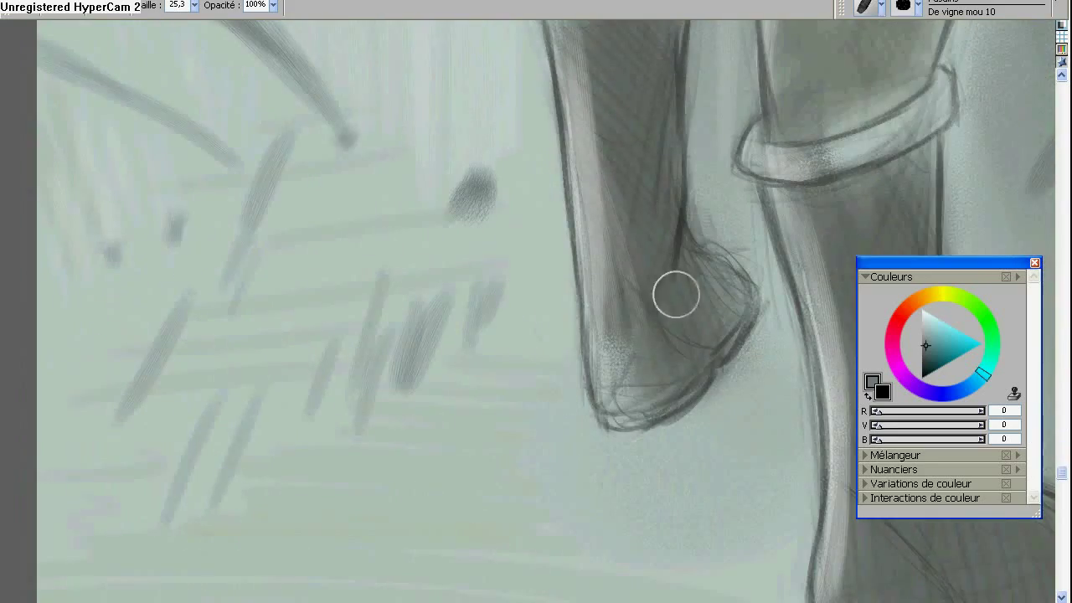
scroll(676, 294, "right", 8)
scroll(497, 232, "up", 3)
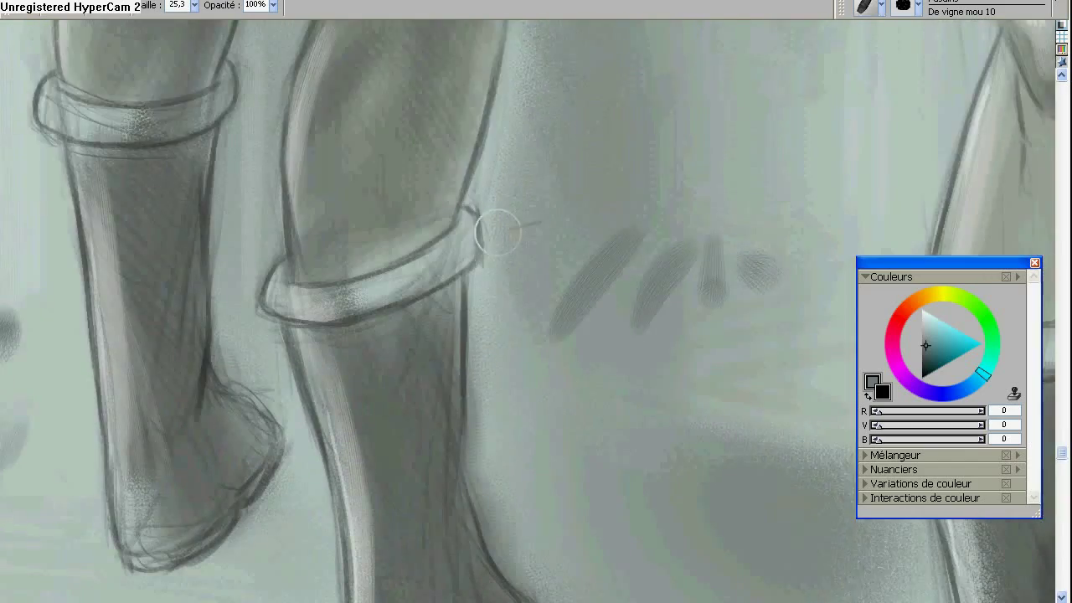
Erase the loose sketch lines around the front figure's pistol leg, boot cuffs and boot outlines.
scroll(497, 232, "up", 12)
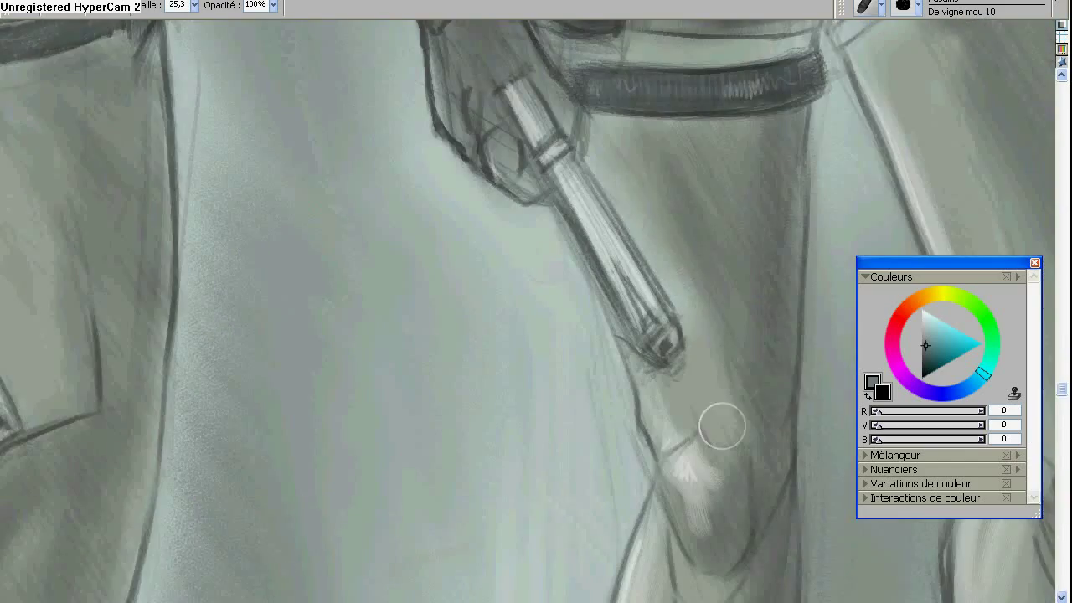
scroll(722, 426, "down", 10)
scroll(486, 398, "down", 5)
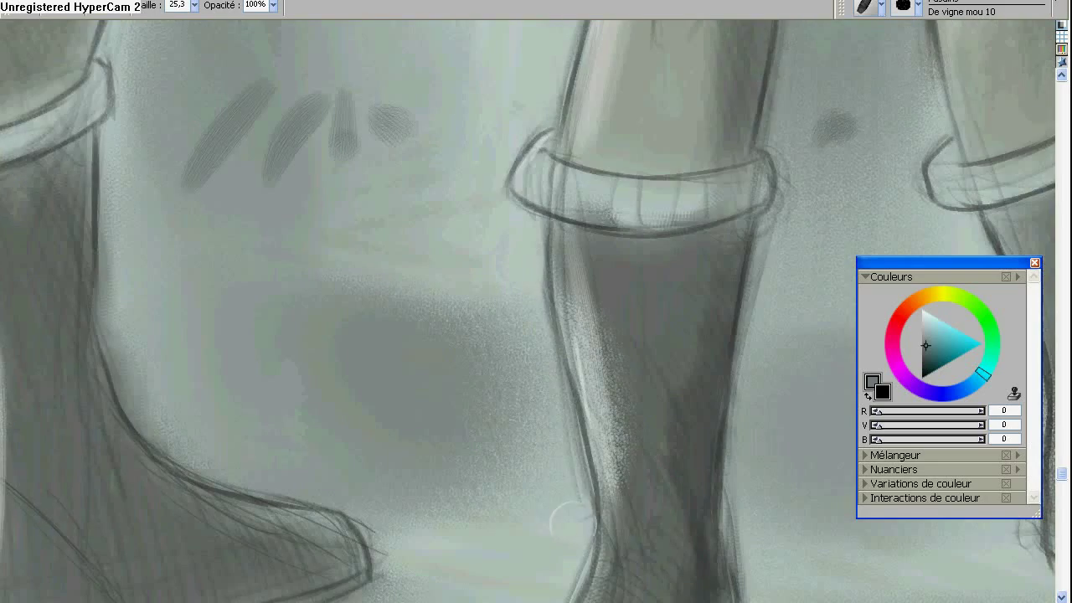
scroll(785, 212, "down", 6)
scroll(642, 378, "up", 3)
scroll(564, 371, "down", 3)
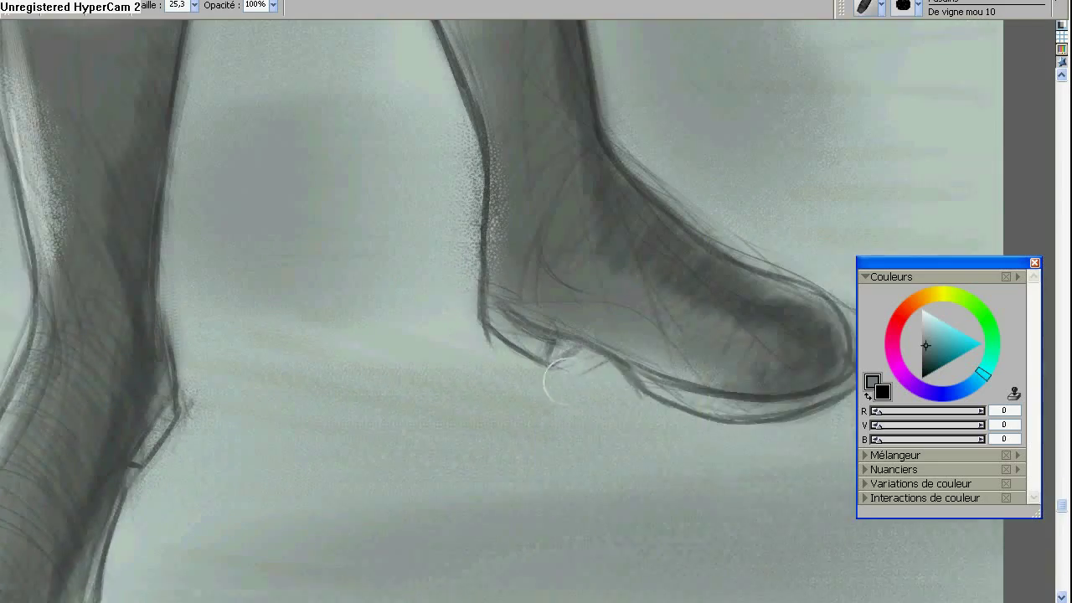
Erase the stray lines along the front figure's outer leg, waist, braid, shoulder and hair.
scroll(545, 455, "up", 5)
scroll(550, 318, "up", 3)
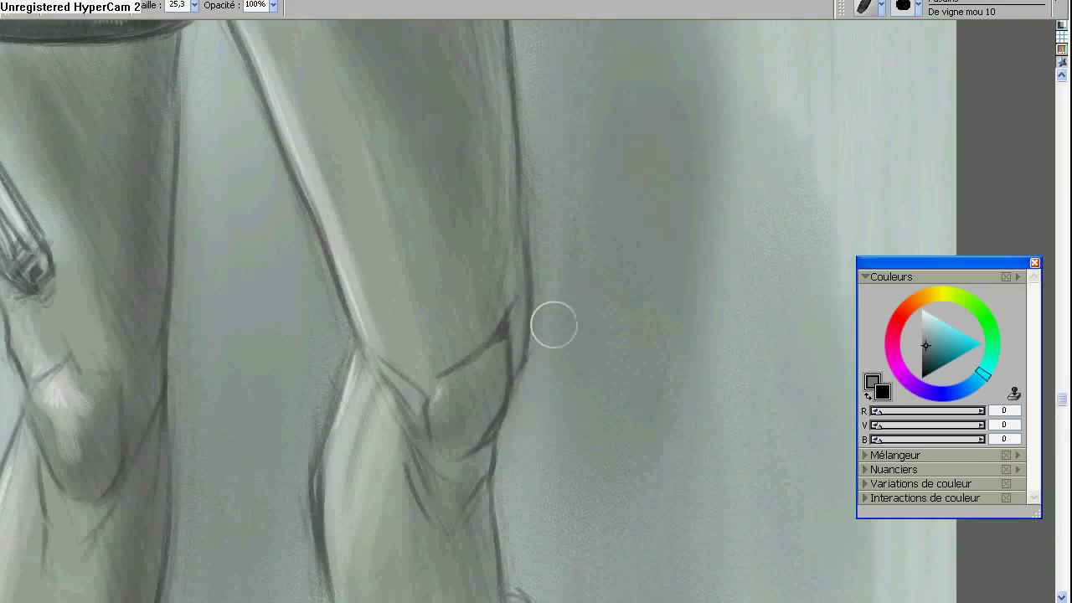
scroll(275, 484, "up", 3)
scroll(275, 484, "up", 5)
scroll(567, 462, "up", 3)
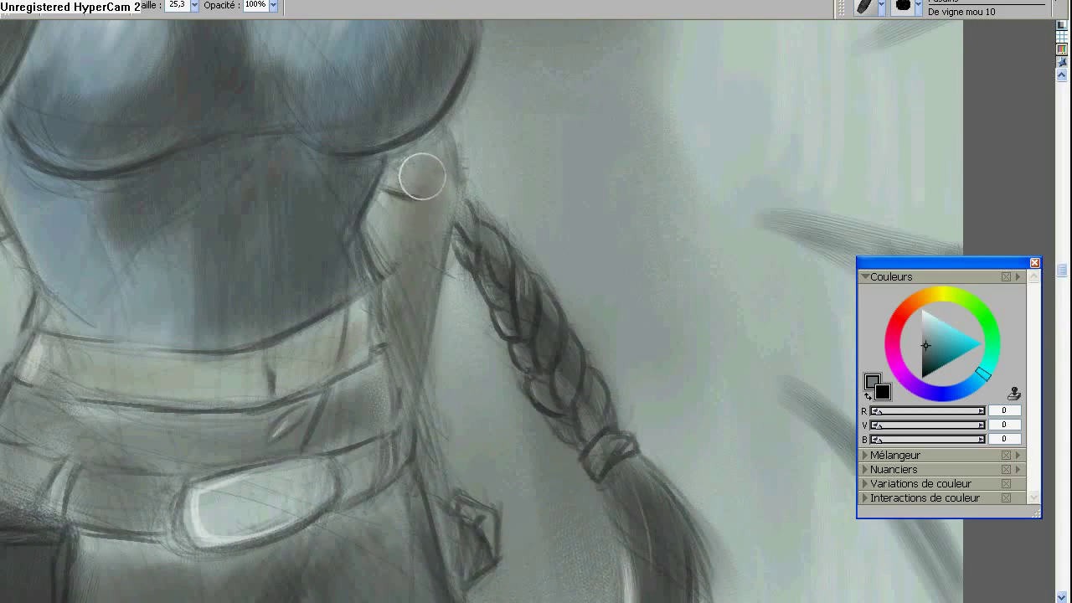
scroll(421, 176, "up", 5)
scroll(433, 292, "up", 3)
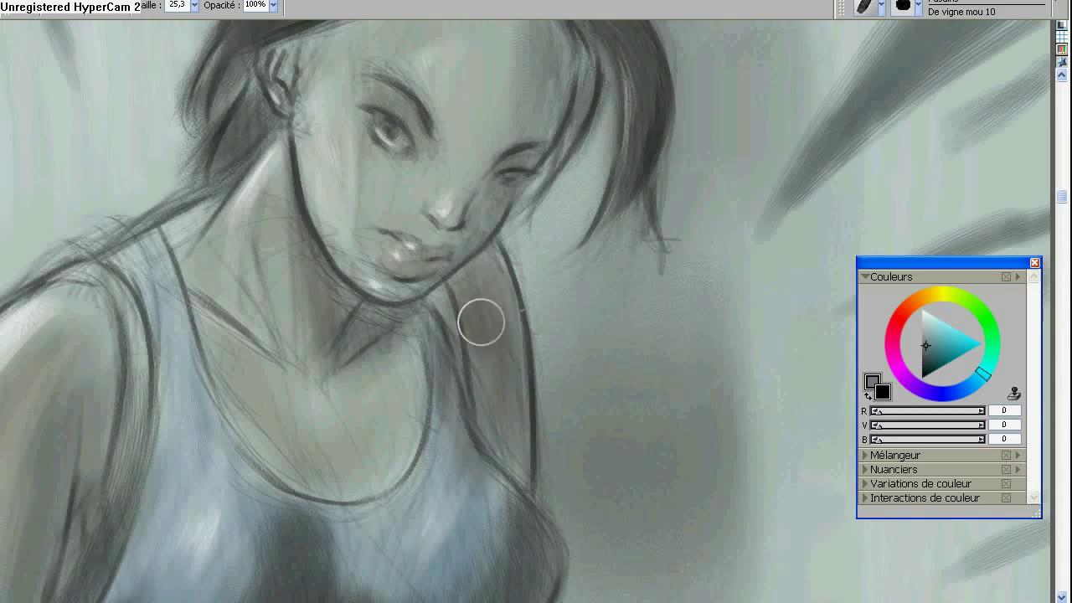
scroll(481, 323, "up", 3)
scroll(429, 174, "up", 3)
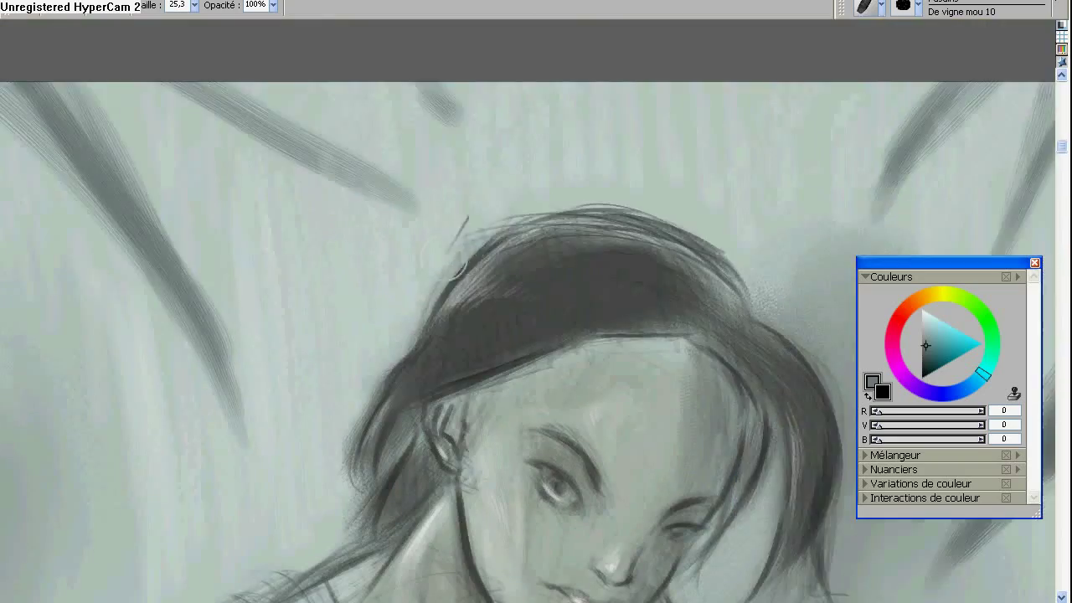
Erase the remaining stray lines around the front figure's pistol arm and the toe and heel of her outer boot.
scroll(402, 172, "down", 10)
scroll(373, 168, "down", 2)
scroll(372, 168, "down", 15)
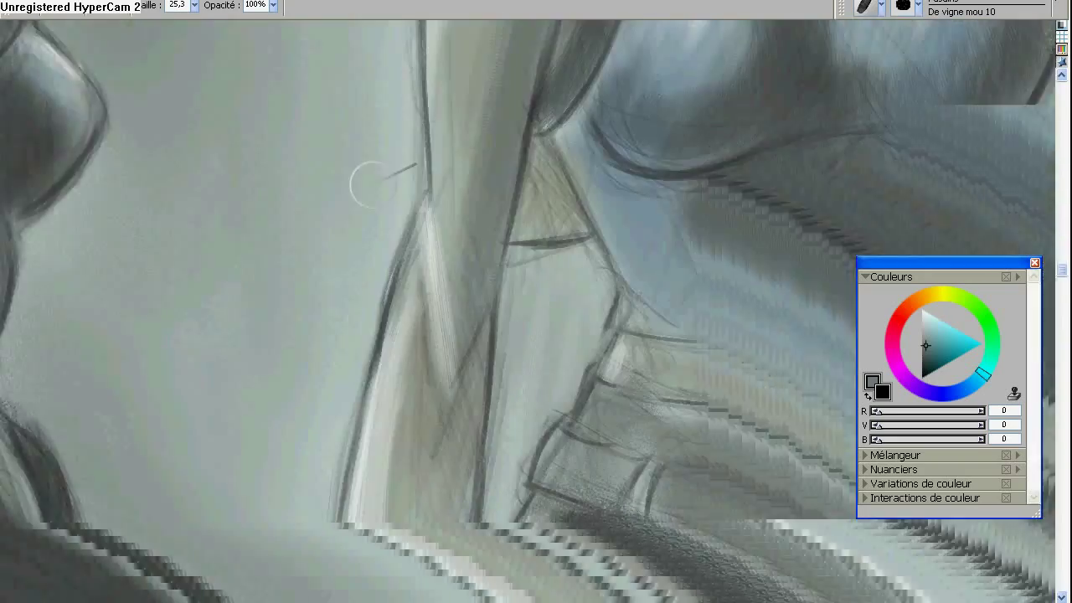
scroll(473, 431, "down", 6)
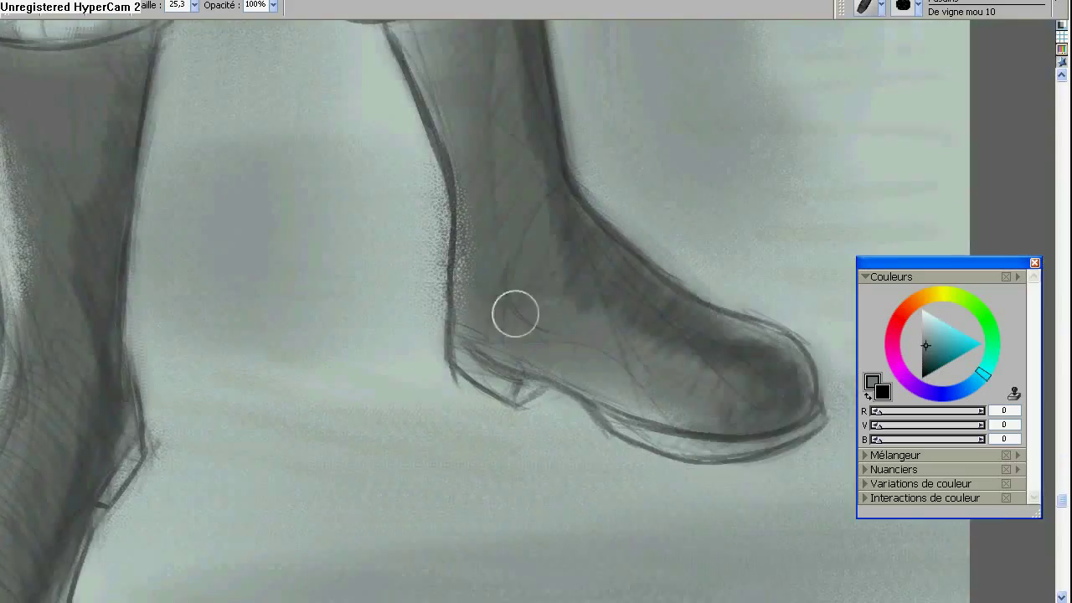
scroll(388, 153, "up", 5)
Sign and date the artwork 2013 in dark grey (RGB 60, 66, 63) on the ground below the front figure's outer boot.
key("ctrl+minus")
key("b")
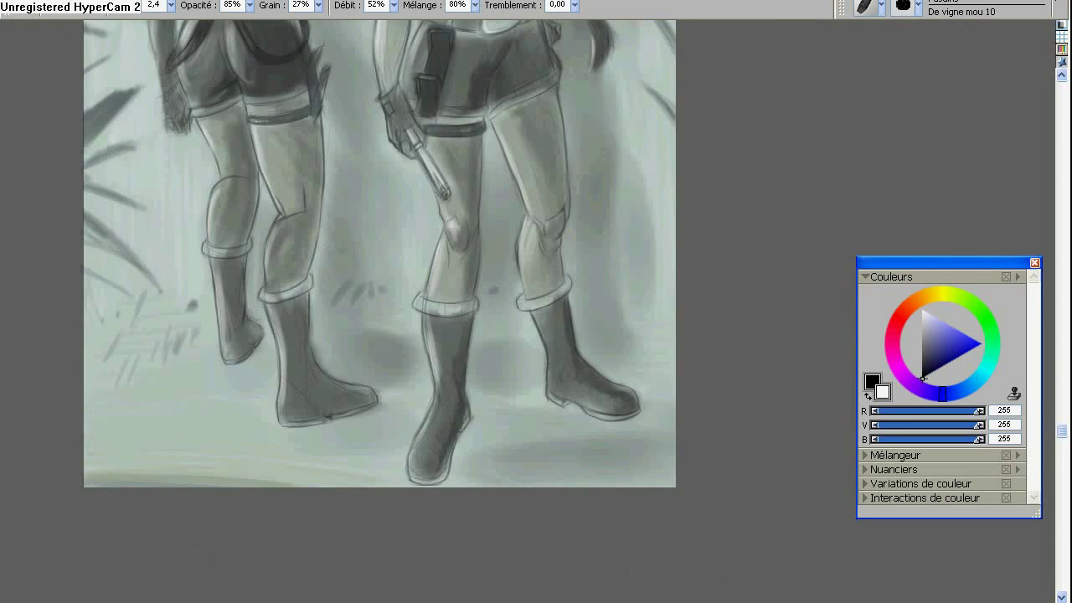
scroll(377, 251, "up", 10)
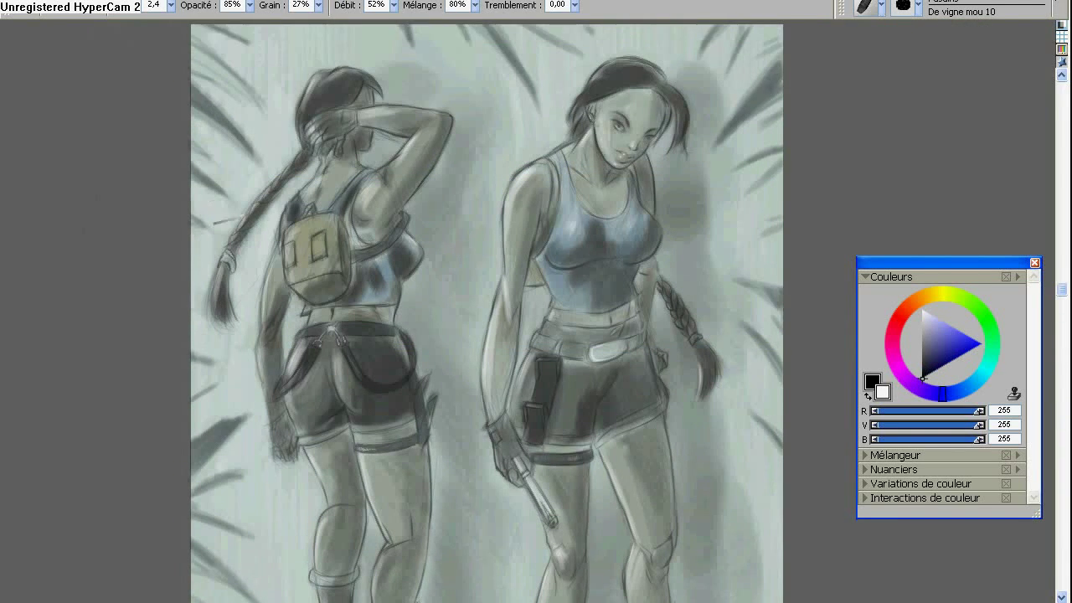
scroll(478, 310, "down", 8)
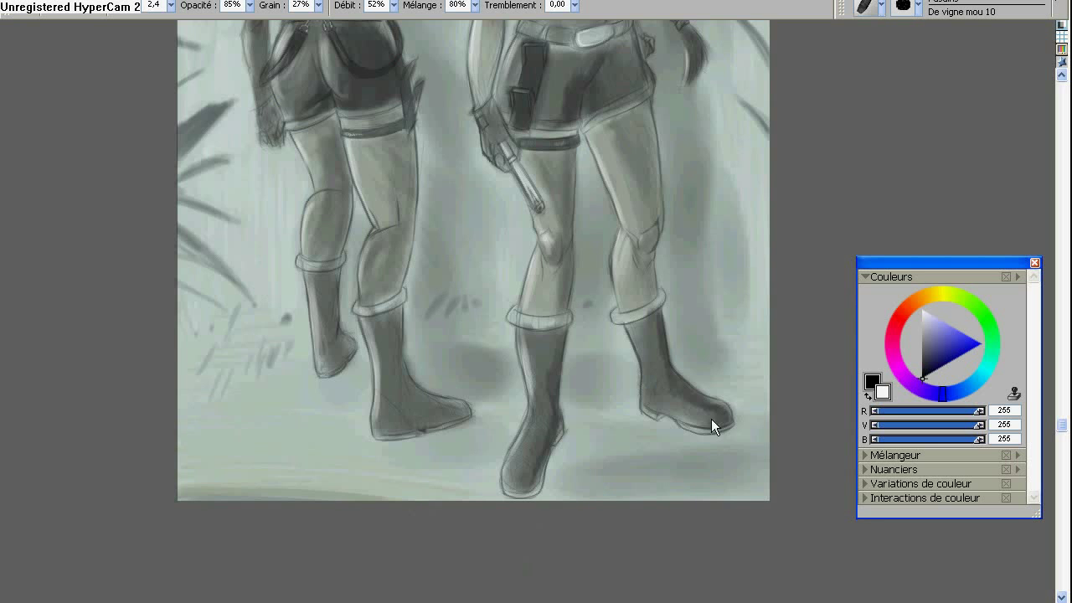
left_click(868, 398)
key("m")
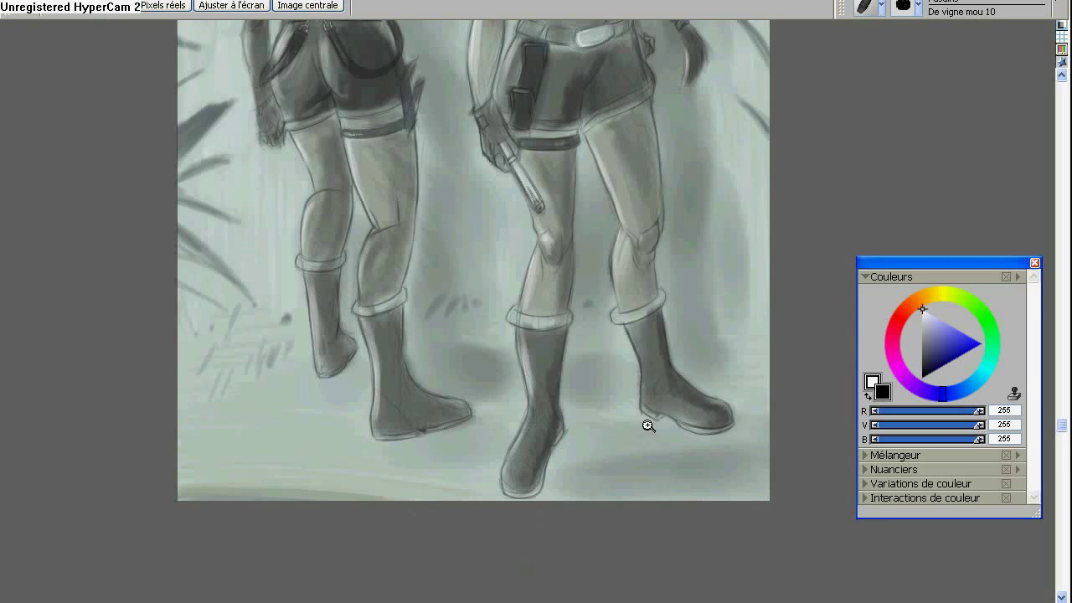
left_click(646, 426)
key("b")
left_click(501, 466, "alt")
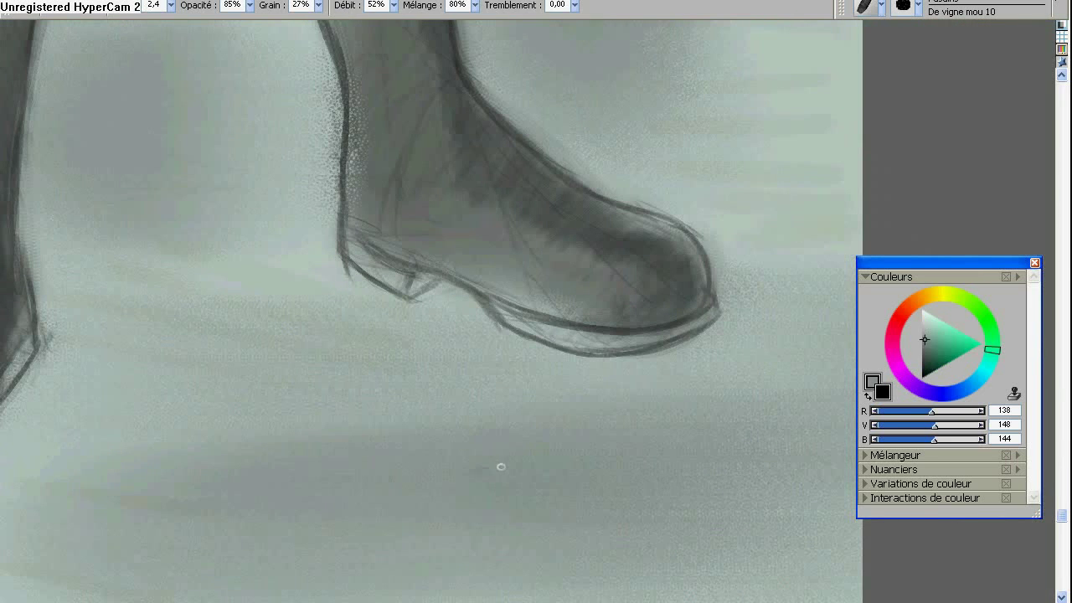
key("m")
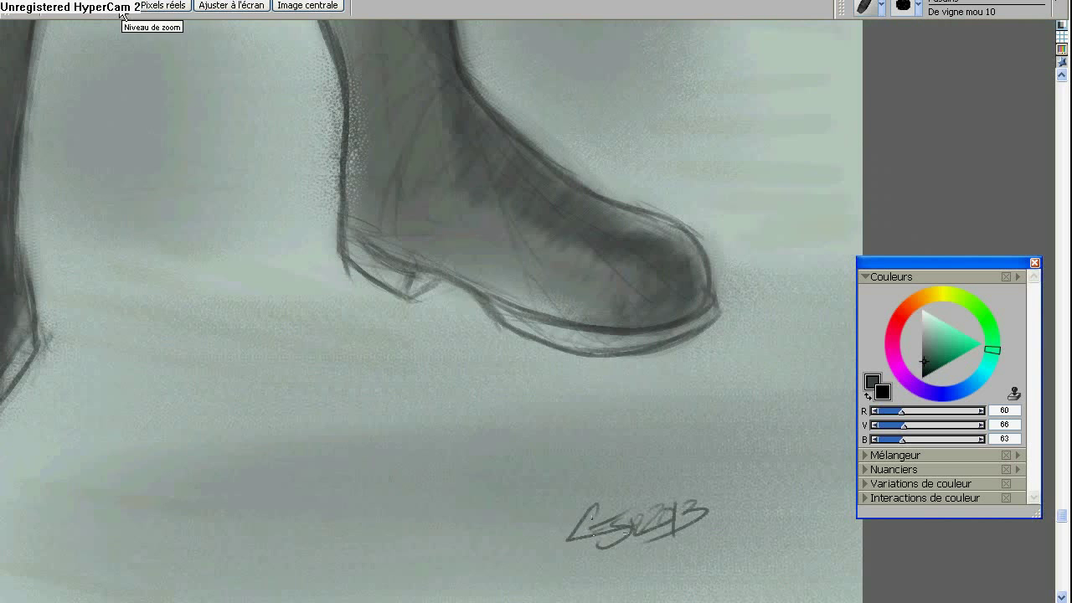
Erase the stray sketch lines between the back figure's neck and raised arm and around her elbow.
left_click(230, 5)
key("b")
scroll(541, 310, "up", 10)
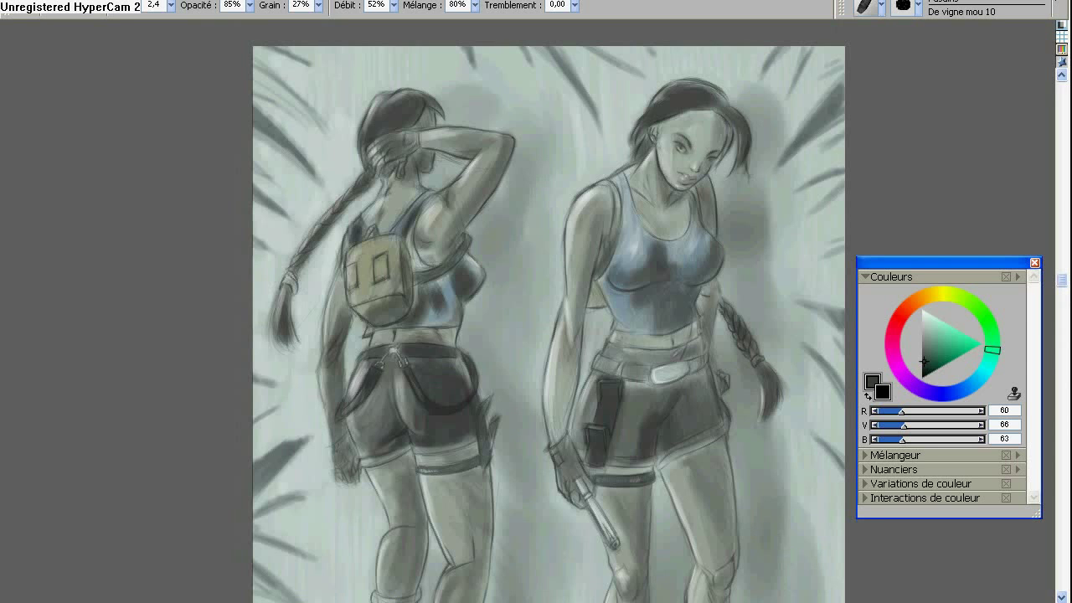
left_click(416, 183)
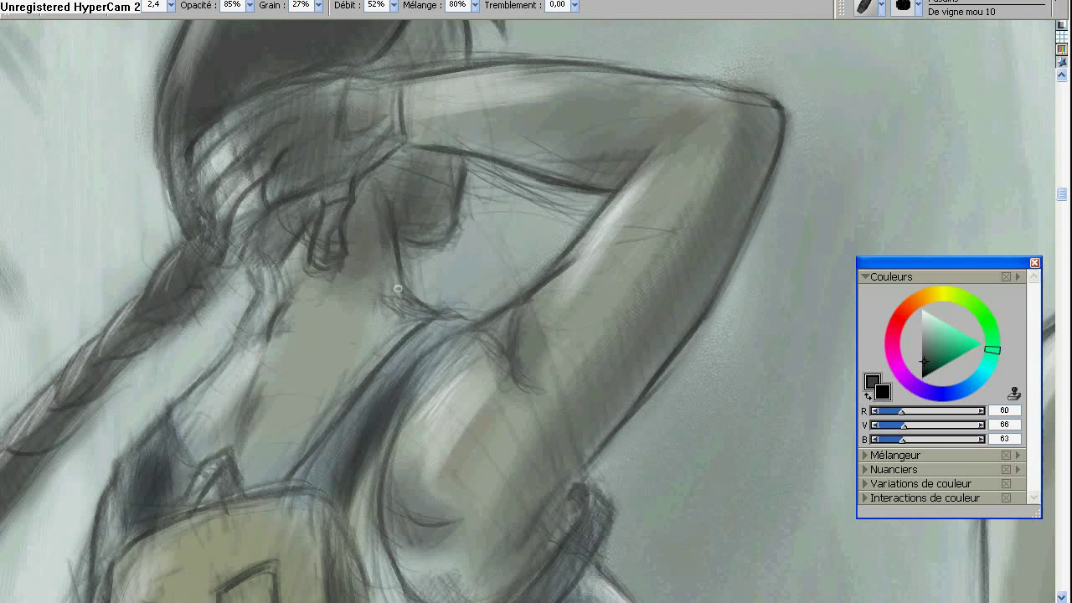
key("n")
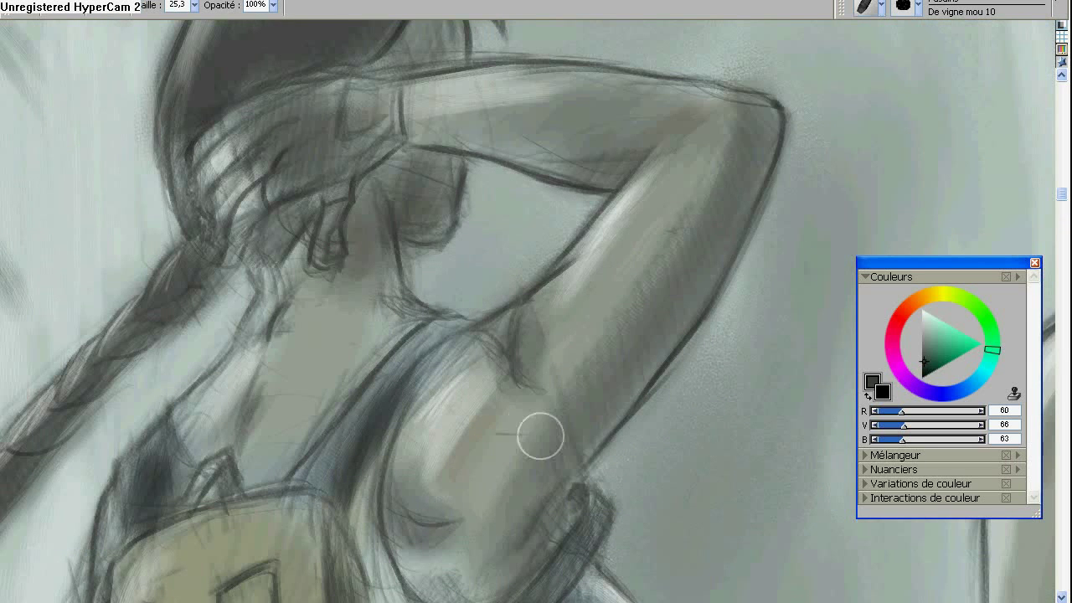
left_click_drag(663, 113, 777, 229)
Review the finished painting fitted to the screen and at 50% zoom, with the colour palette hidden.
key("m")
key("ctrl+0")
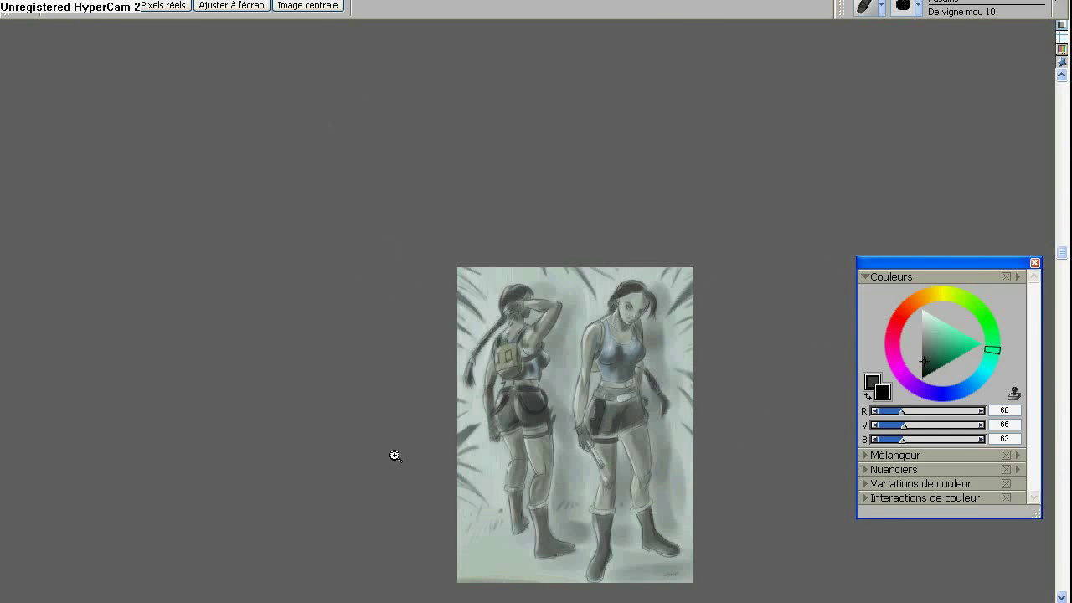
key("b")
left_click_drag(411, 363, 400, 263)
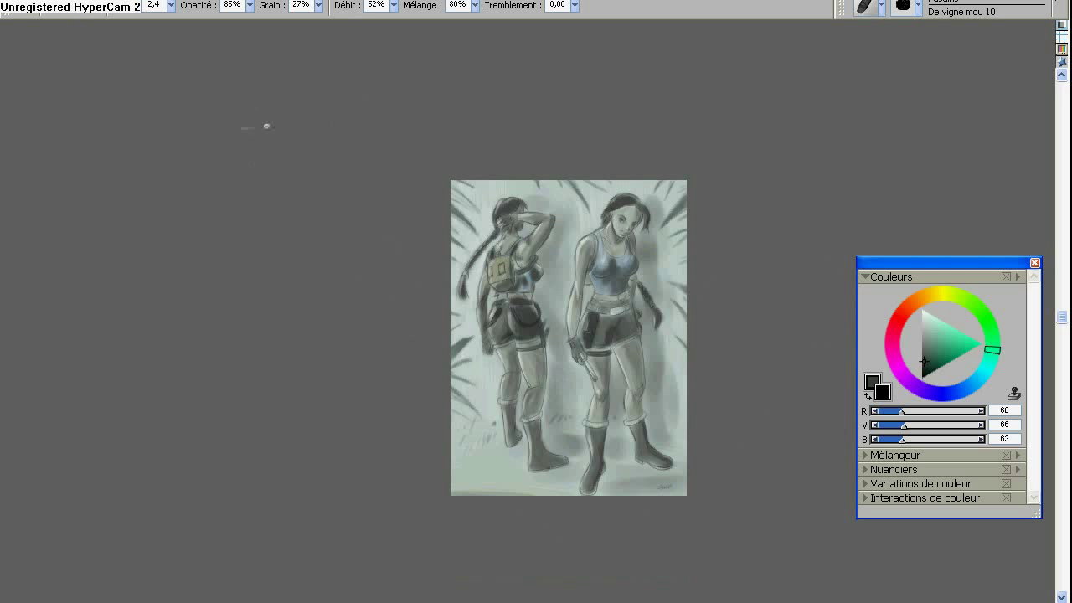
key("m")
left_click(126, 7)
left_click(226, 5)
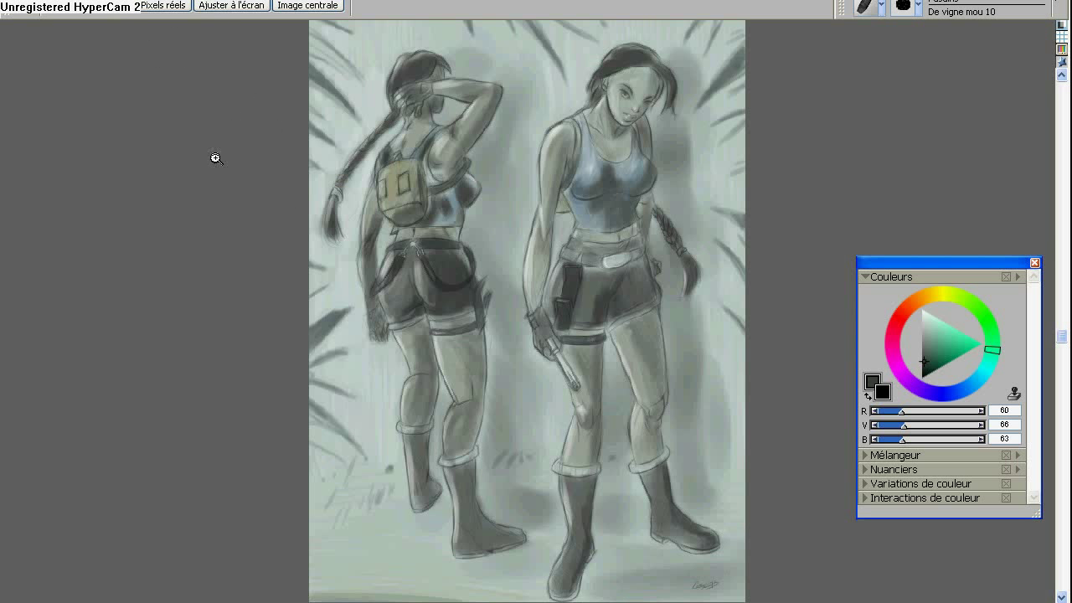
left_click(123, 16)
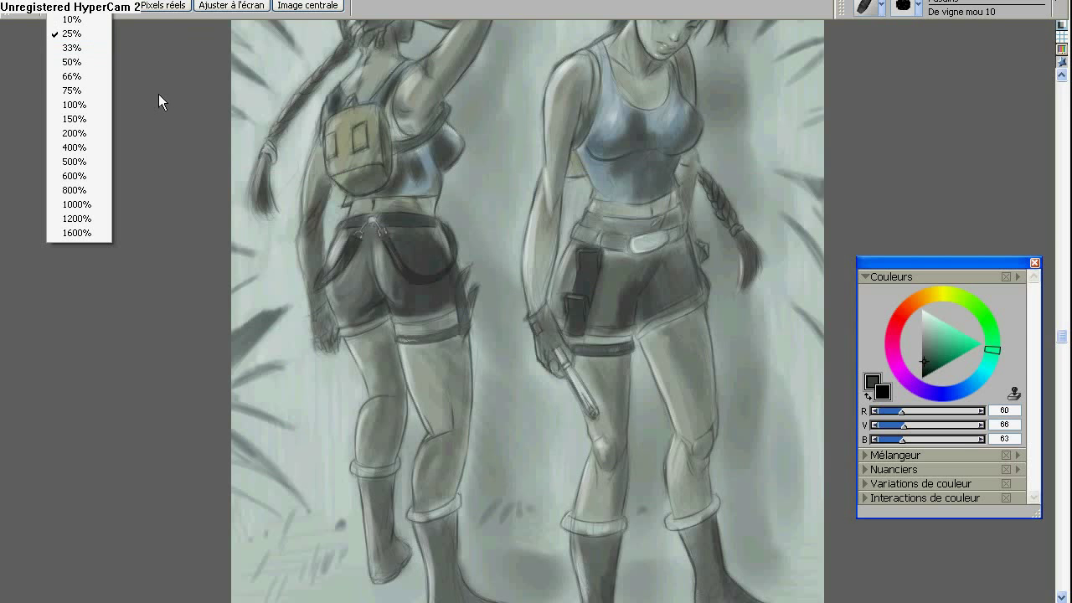
scroll(369, 266, "down", 5)
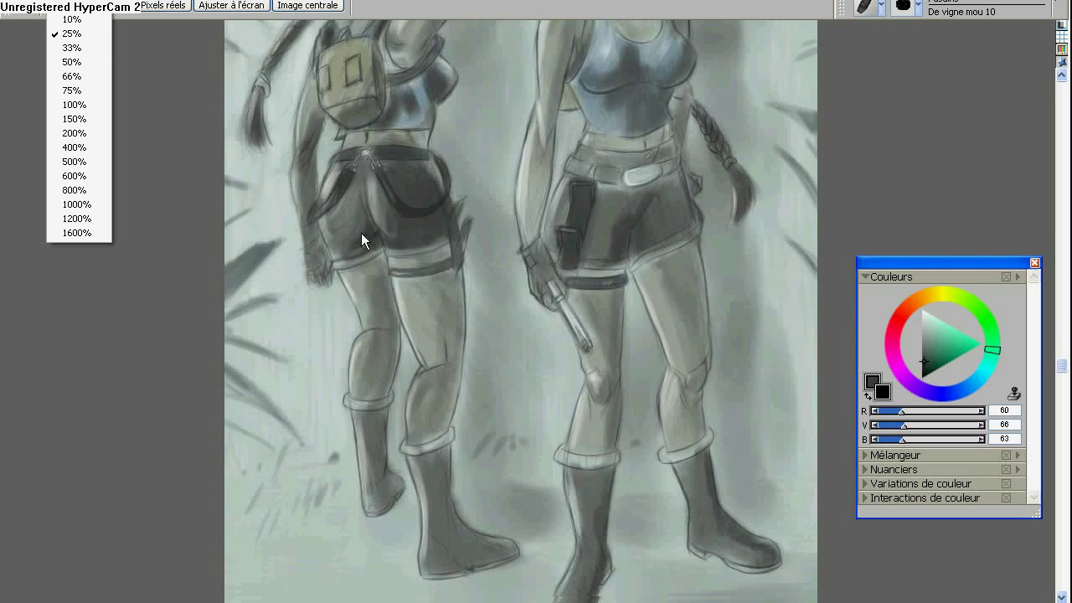
scroll(367, 210, "up", 10)
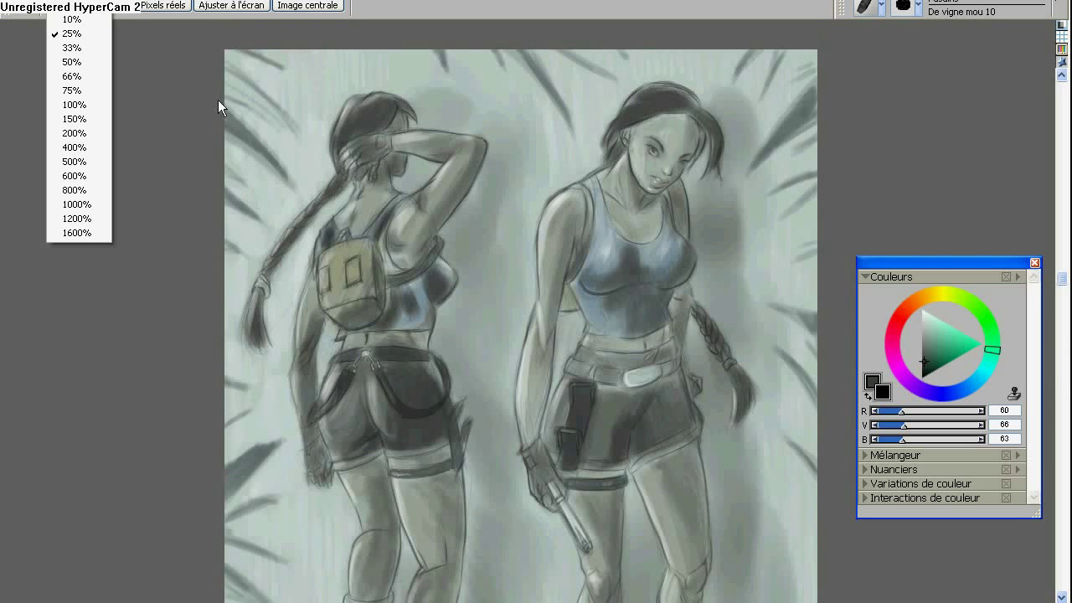
left_click(73, 62)
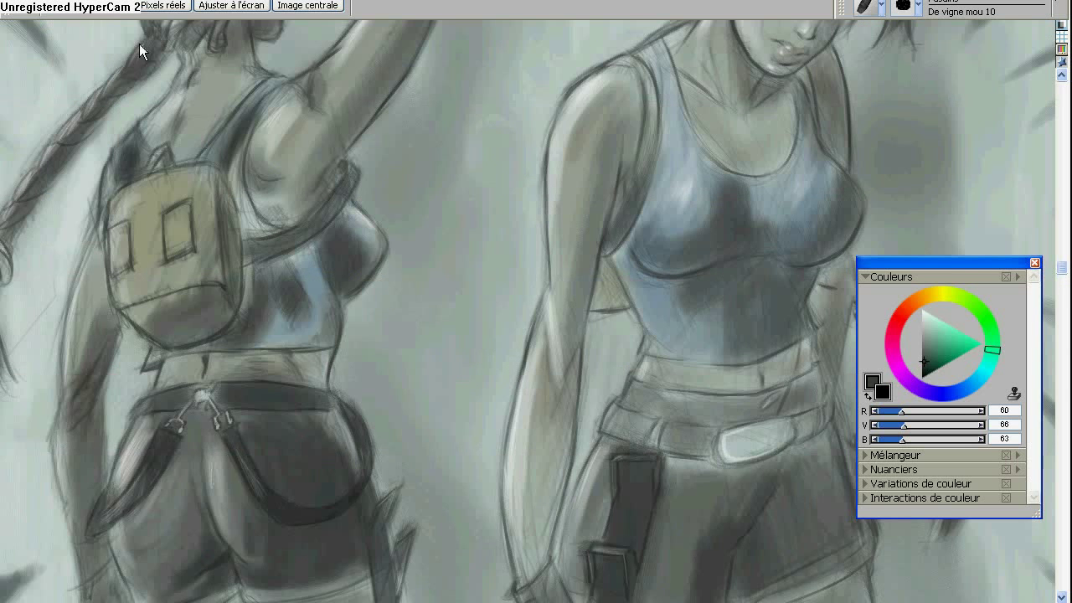
scroll(339, 156, "up", 5)
key("Tab")
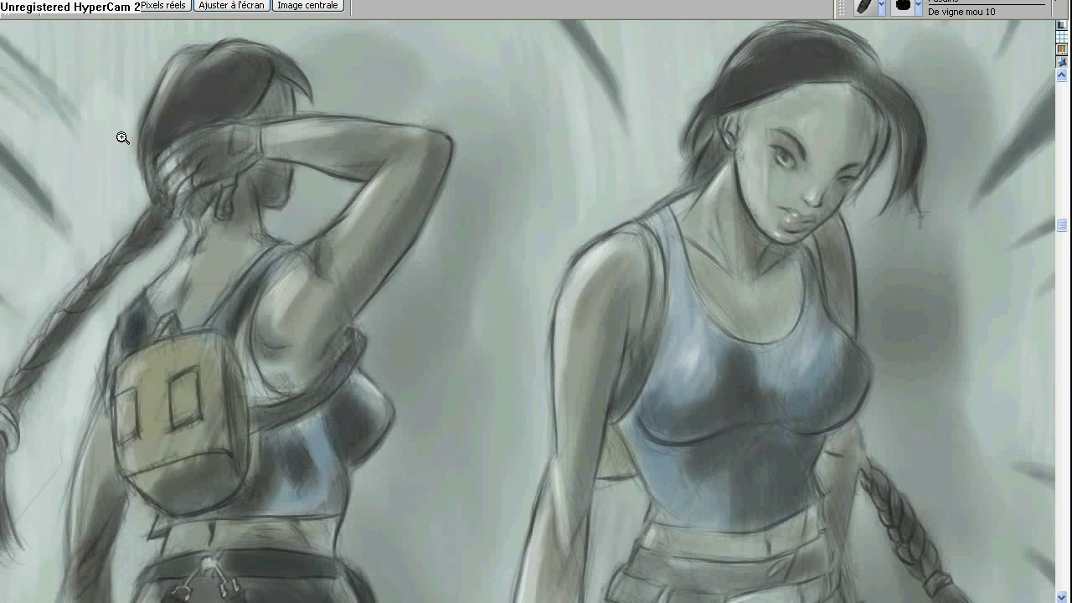